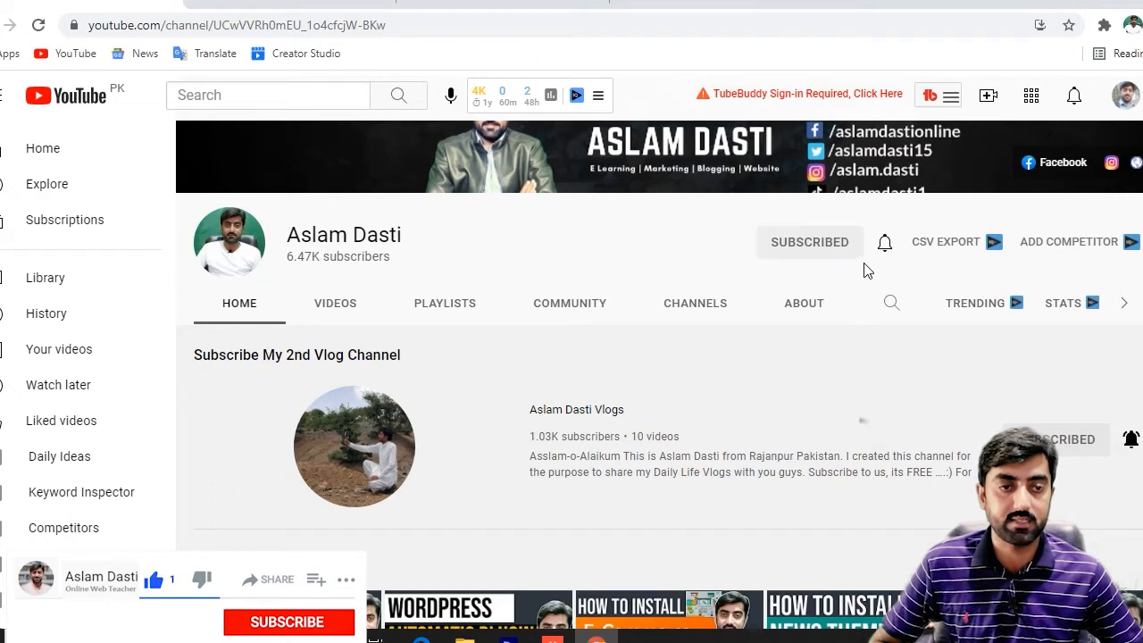
Set the channel's notification bell to All so every new upload is notified.
left_click(884, 246)
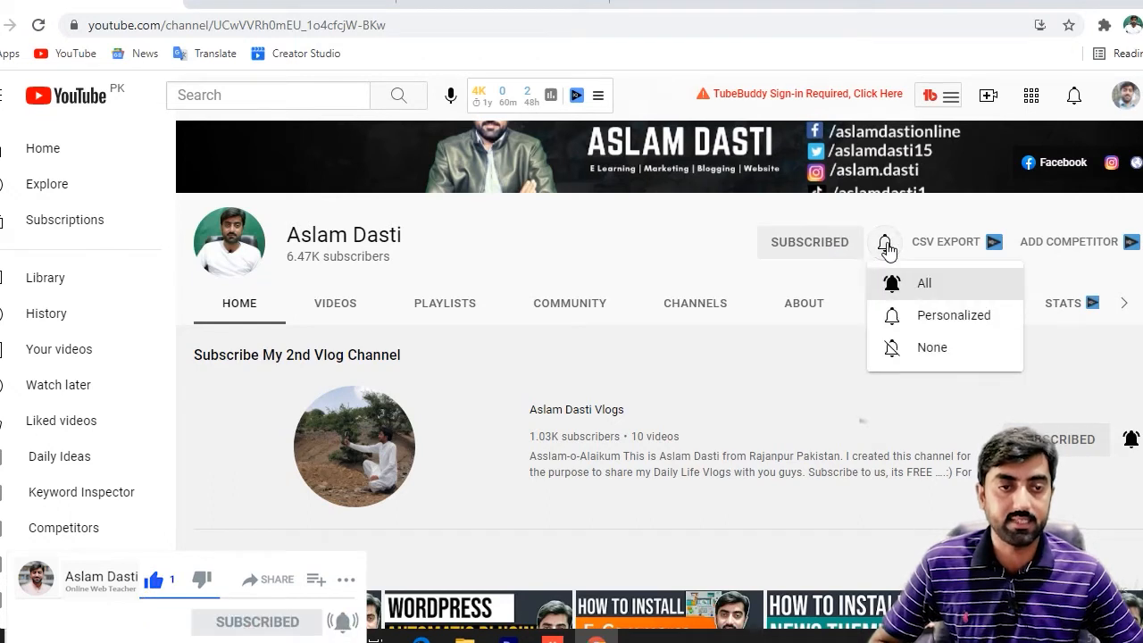
left_click(921, 283)
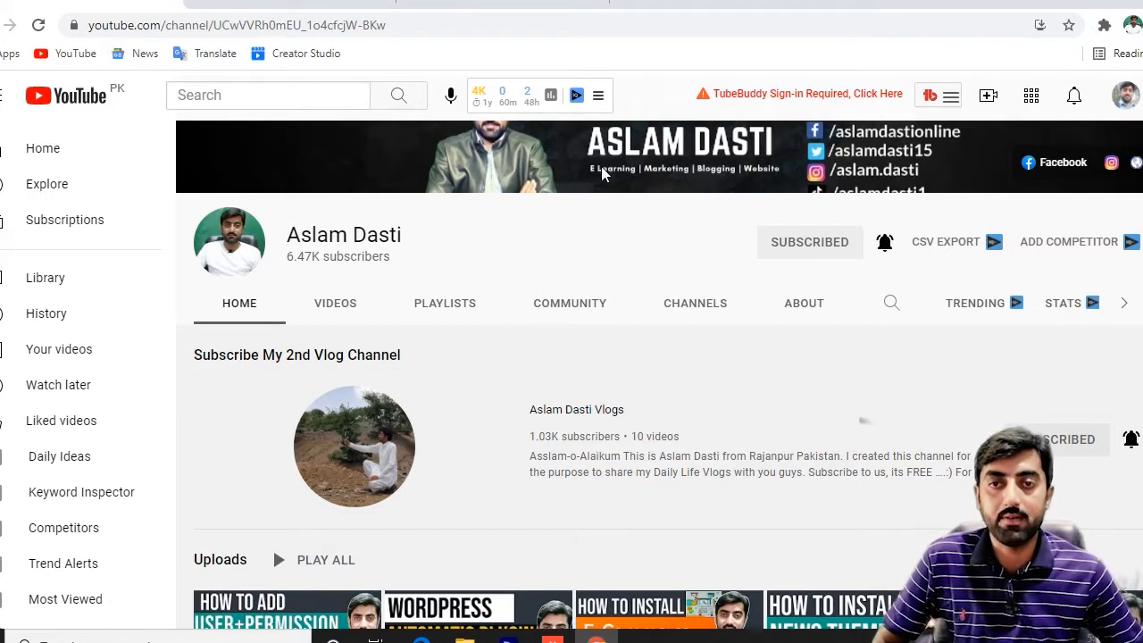
left_click_drag(91, 32, 211, 31)
left_click(211, 28)
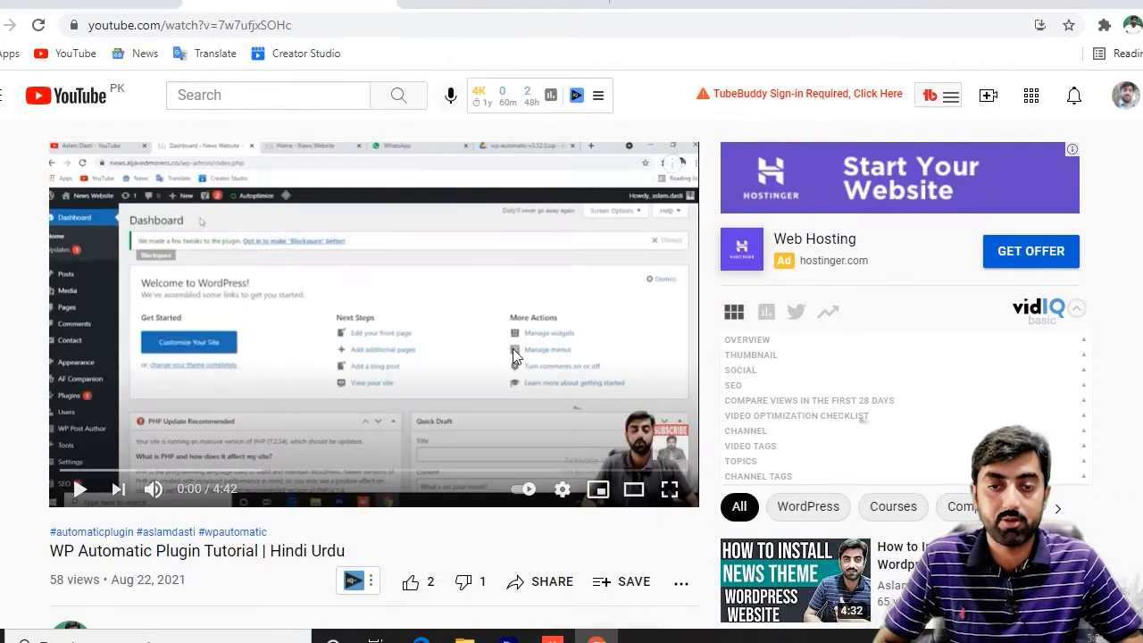
Expand the video description down to the Greengeeks hosting links, then scroll back up.
scroll(424, 391, "down", 3)
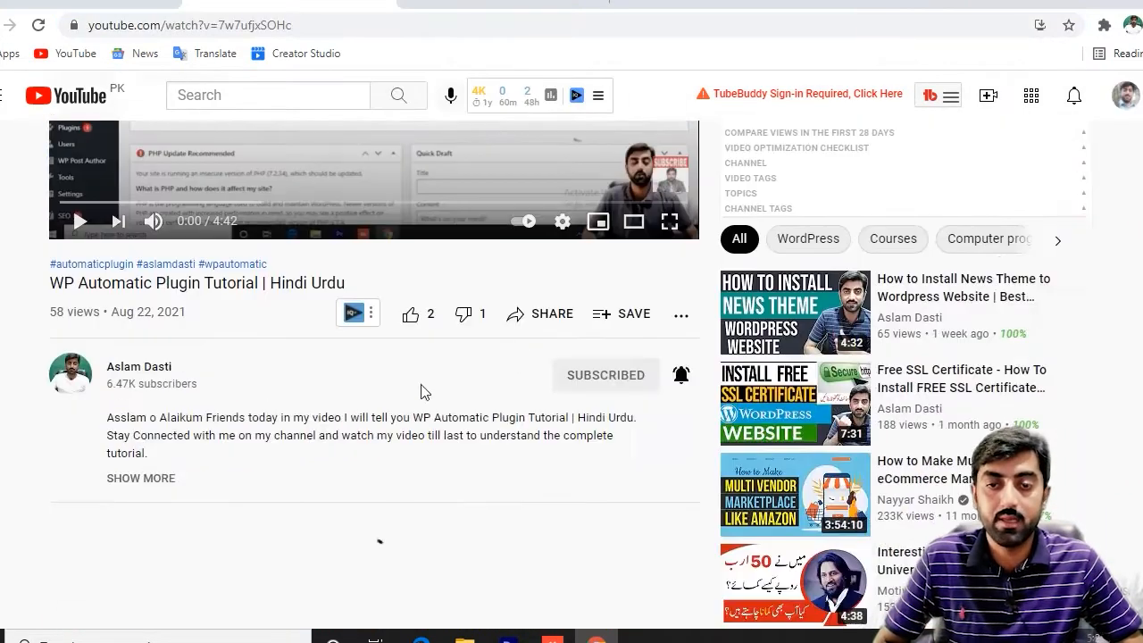
left_click(150, 479)
scroll(277, 478, "down", 4)
scroll(277, 478, "down", 4)
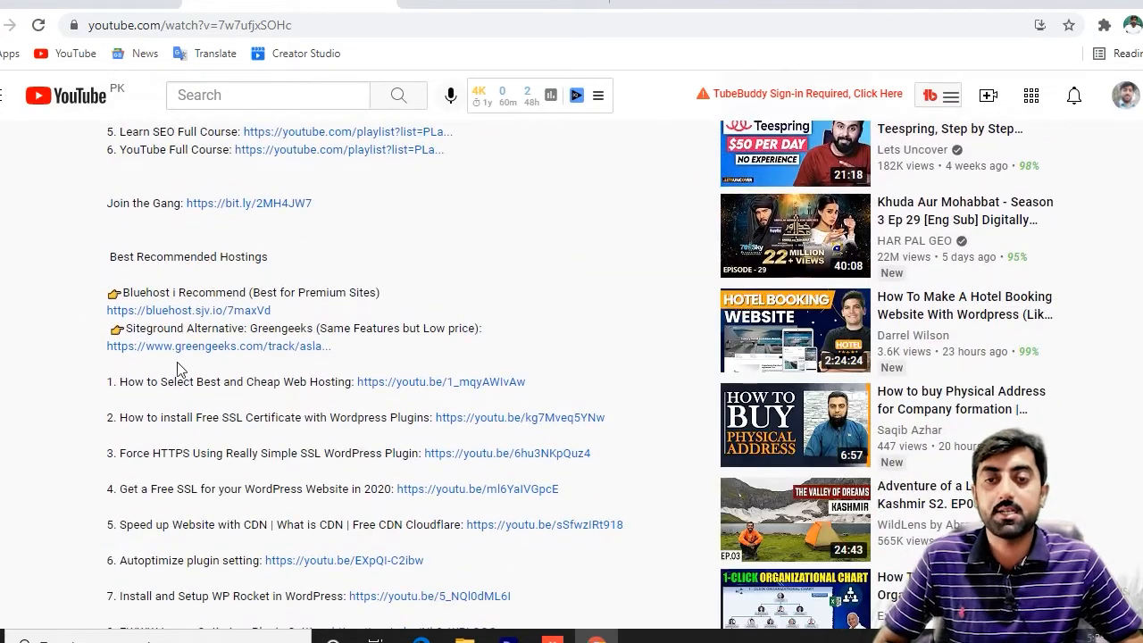
left_click_drag(249, 329, 313, 329)
left_click(308, 327)
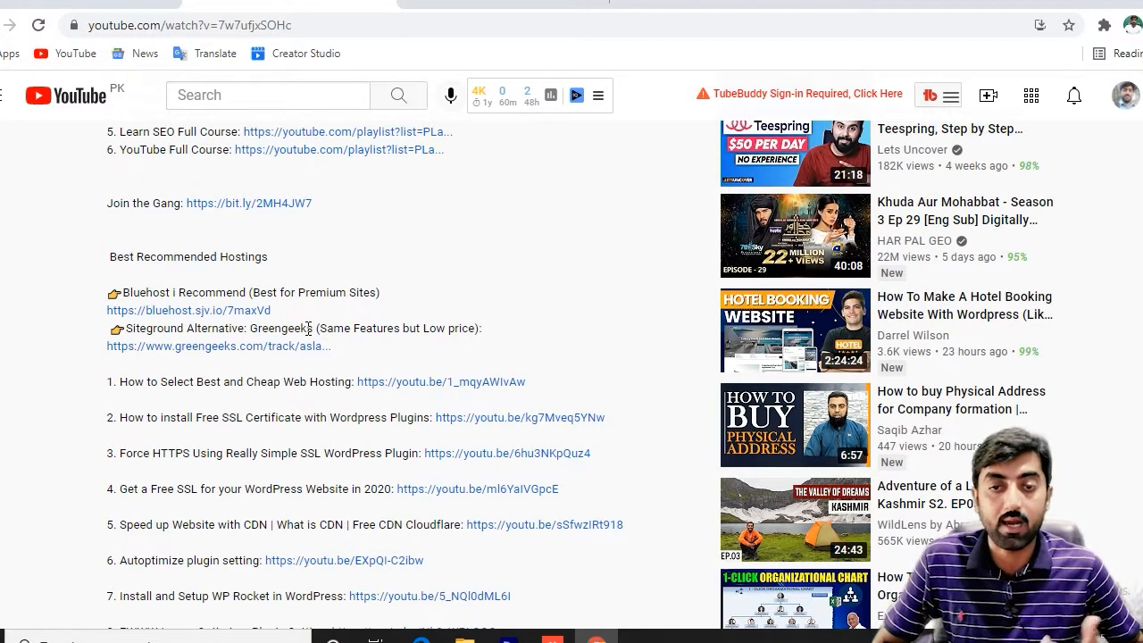
scroll(307, 327, "up", 10)
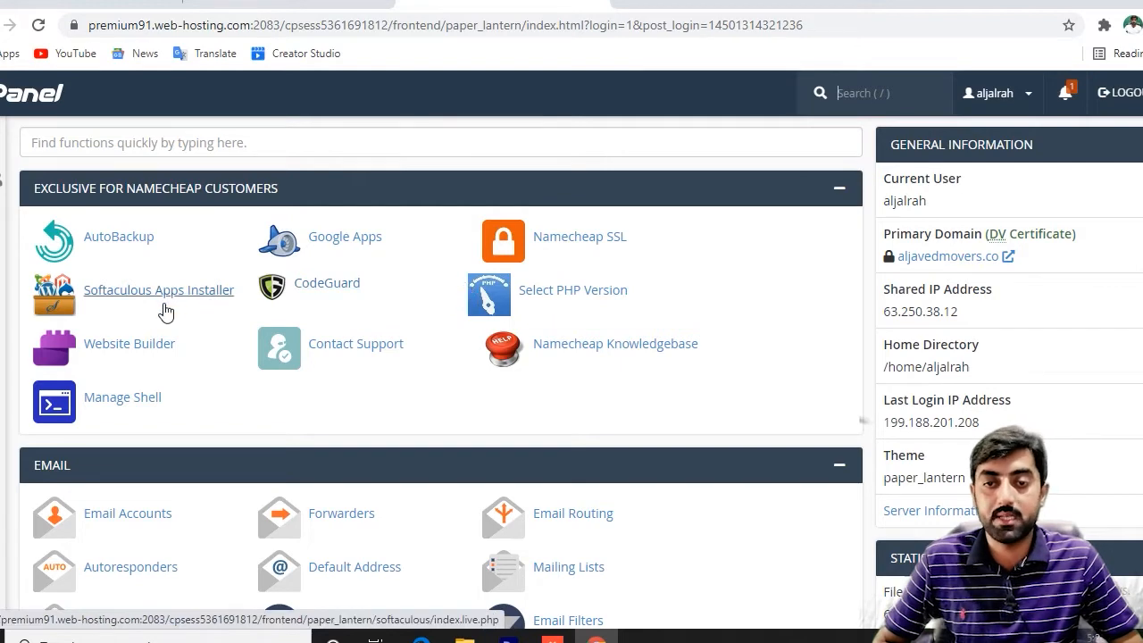
scroll(801, 330, "down", 4)
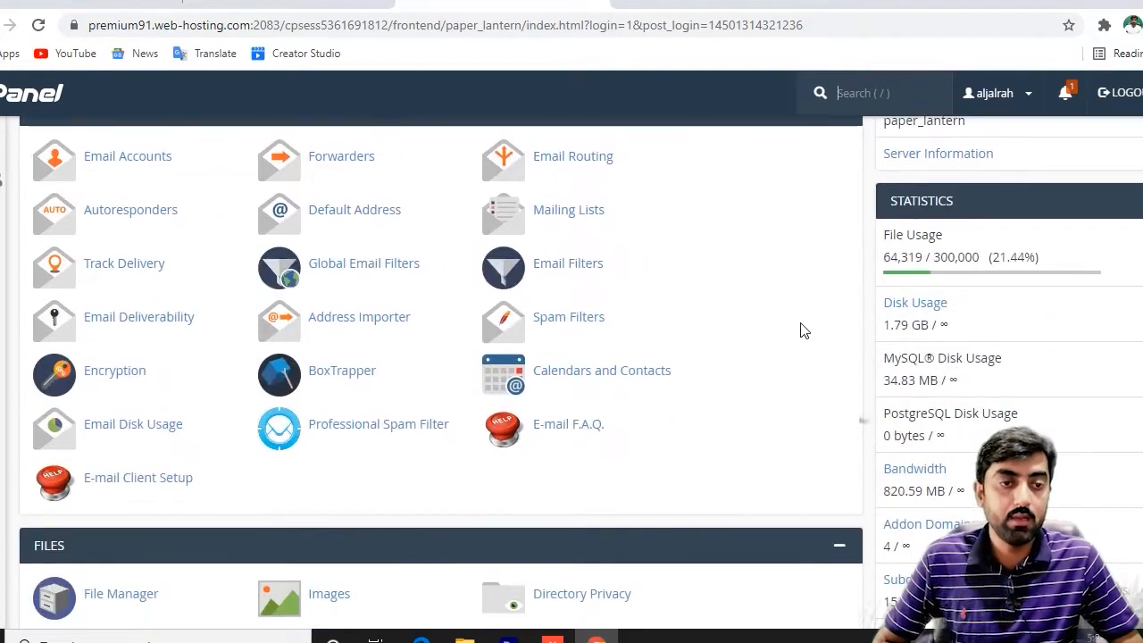
scroll(875, 352, "down", 2)
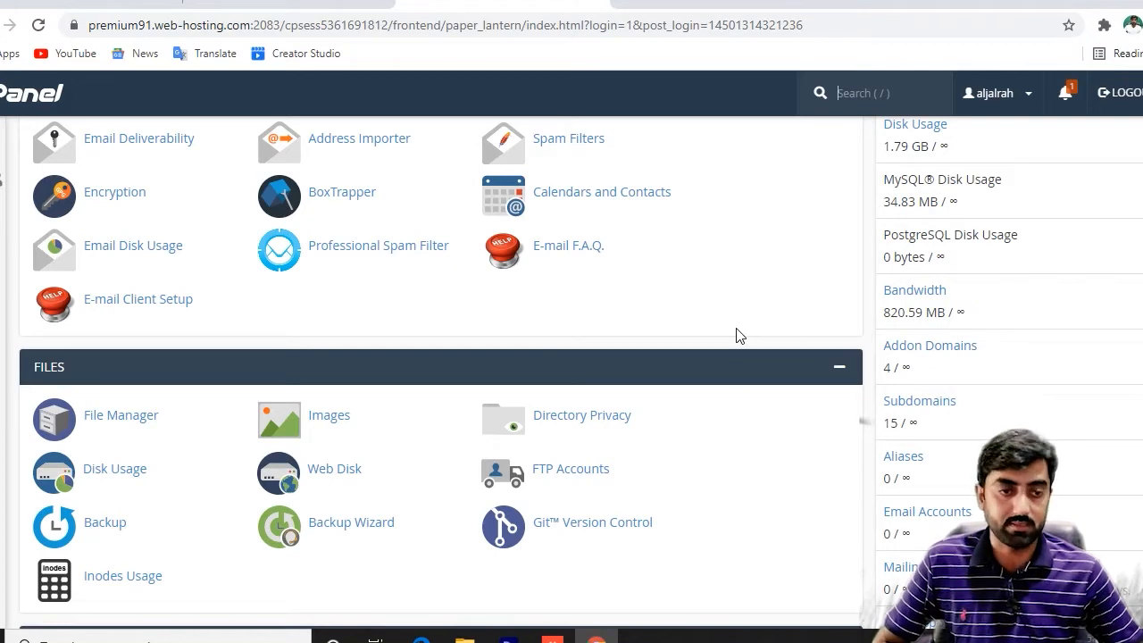
scroll(746, 337, "down", 2)
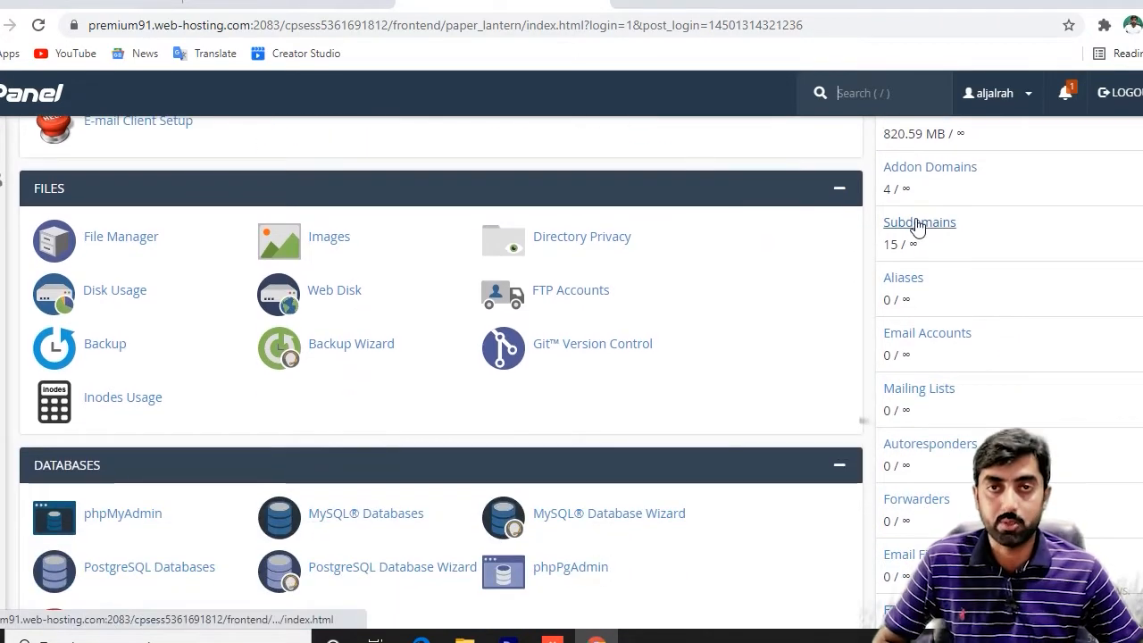
scroll(879, 245, "up", 3)
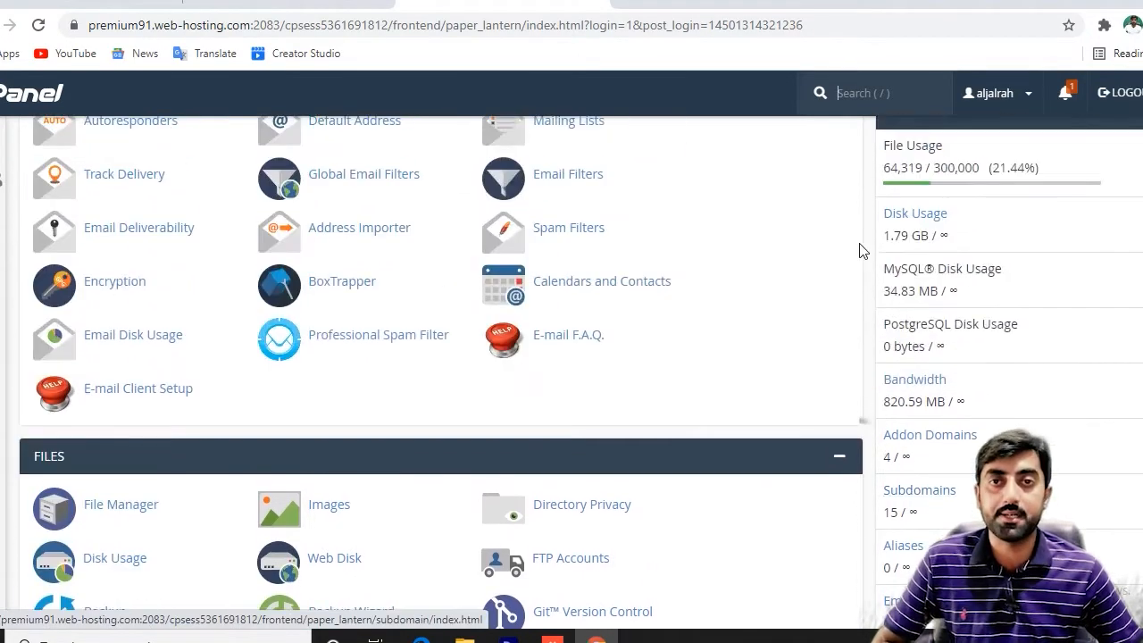
scroll(811, 273, "up", 3)
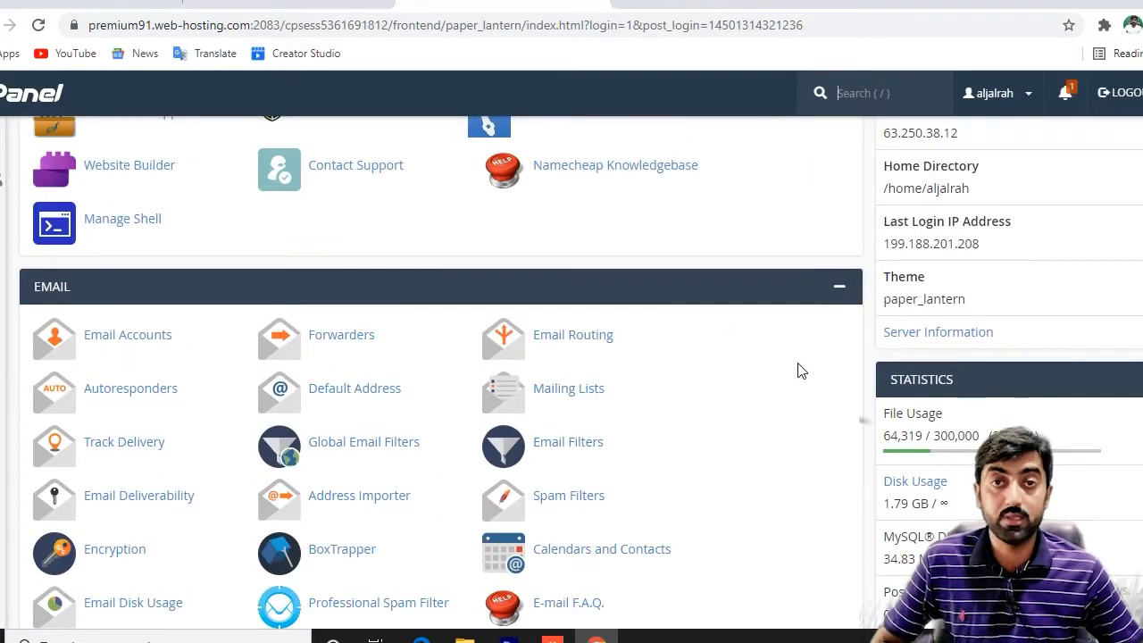
scroll(816, 382, "down", 3)
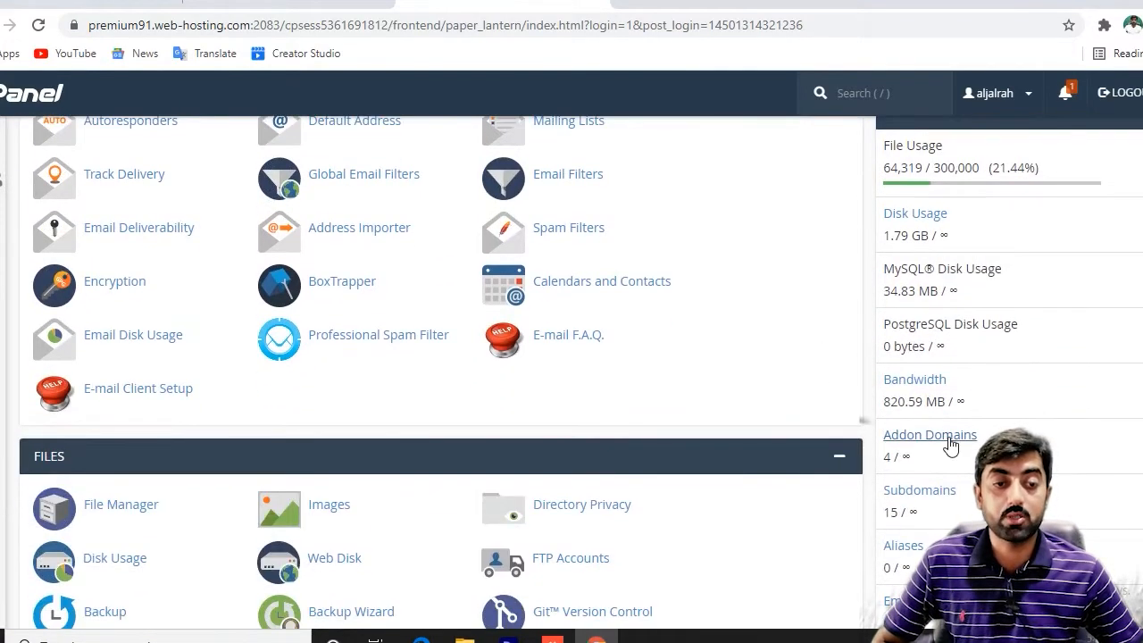
scroll(794, 452, "down", 2)
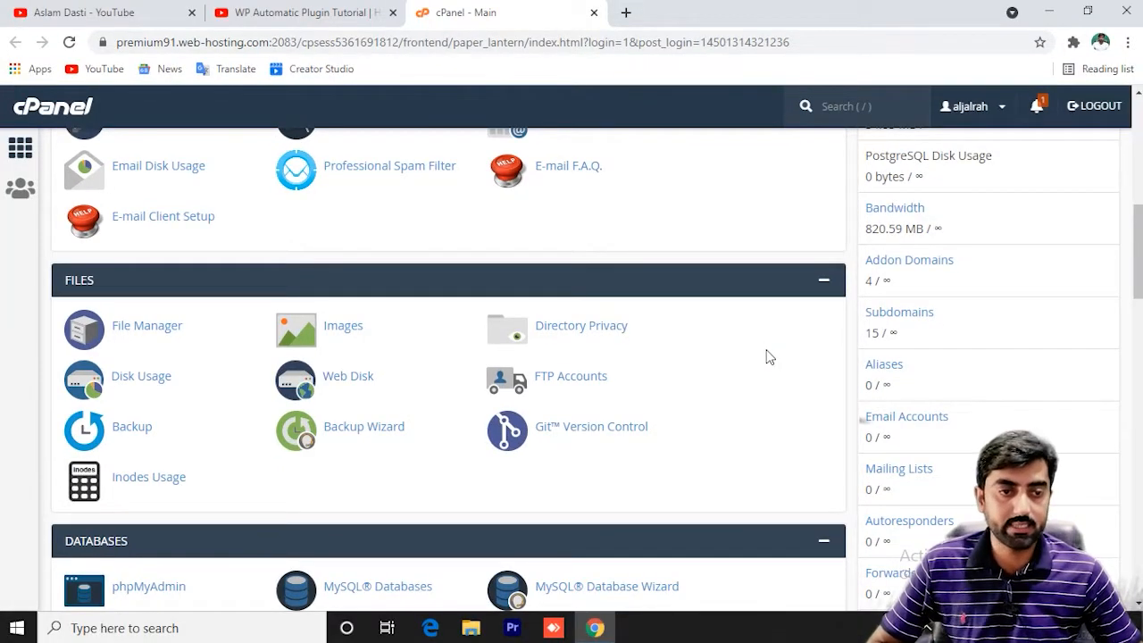
Create the hotelbooking subdomain under Subdomains and go back to the cPanel home page.
left_click(891, 326)
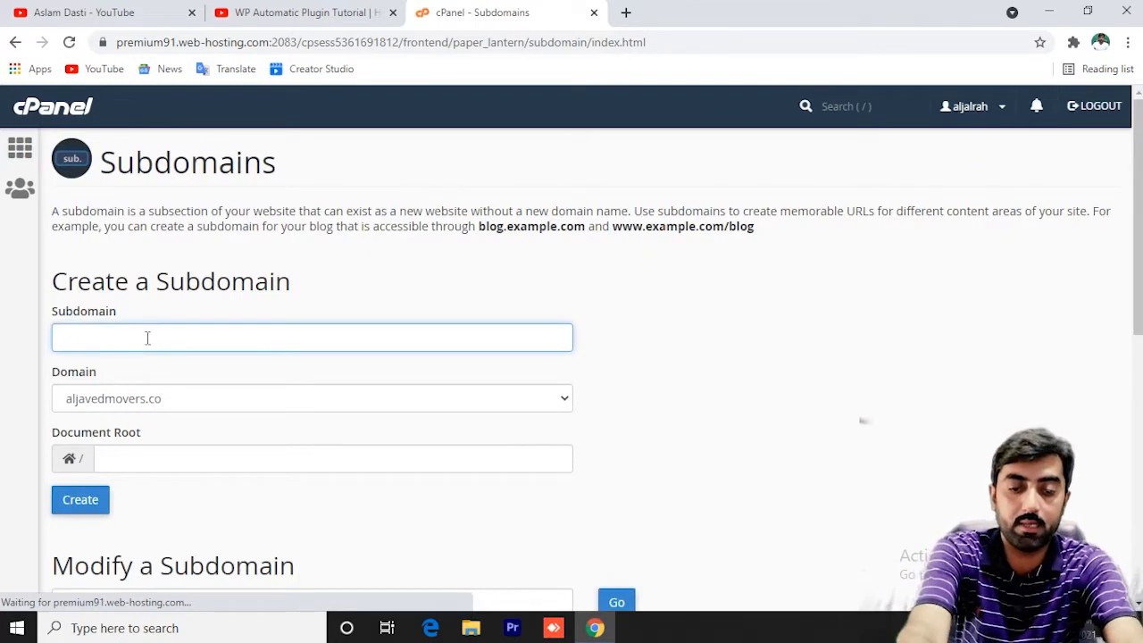
type("hotal")
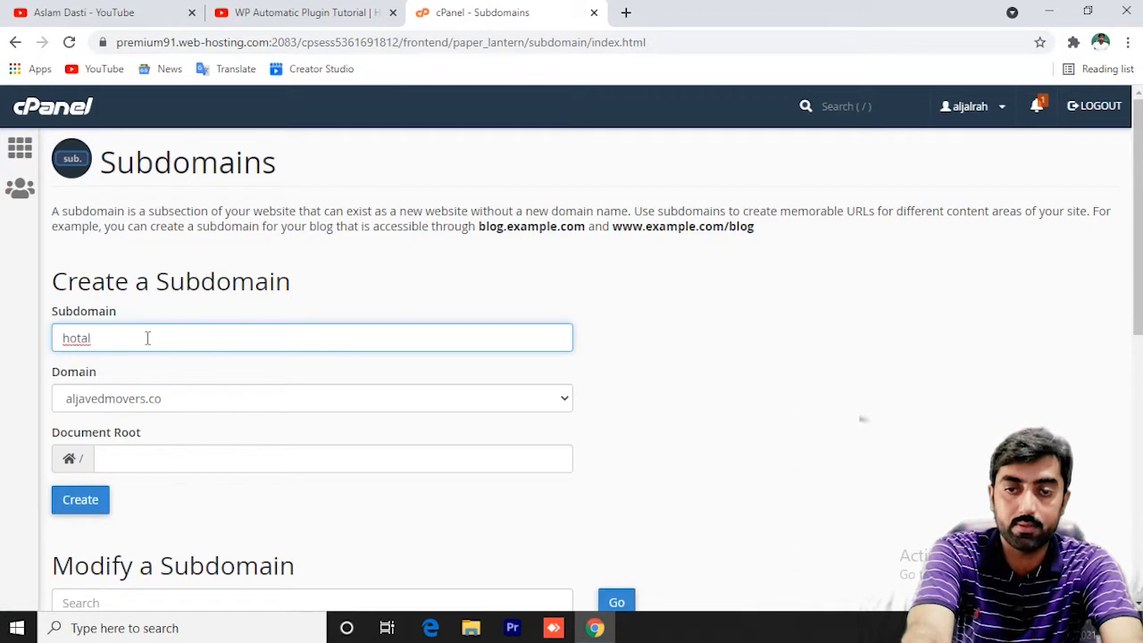
key("BackSpace")
key("BackSpace")
type("elbooking")
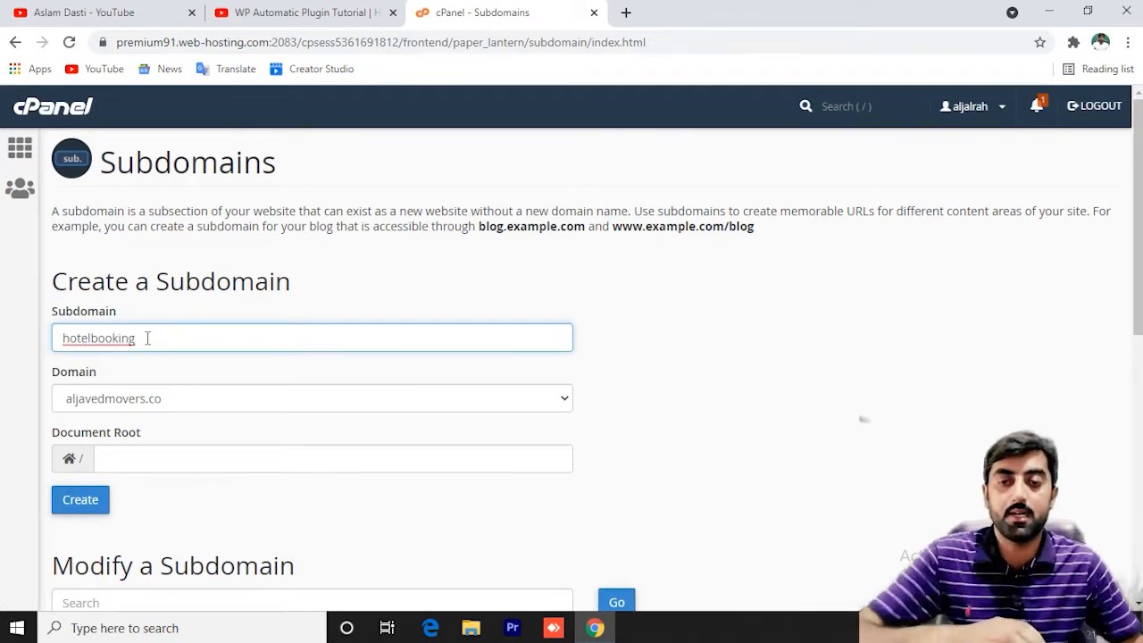
left_click(80, 505)
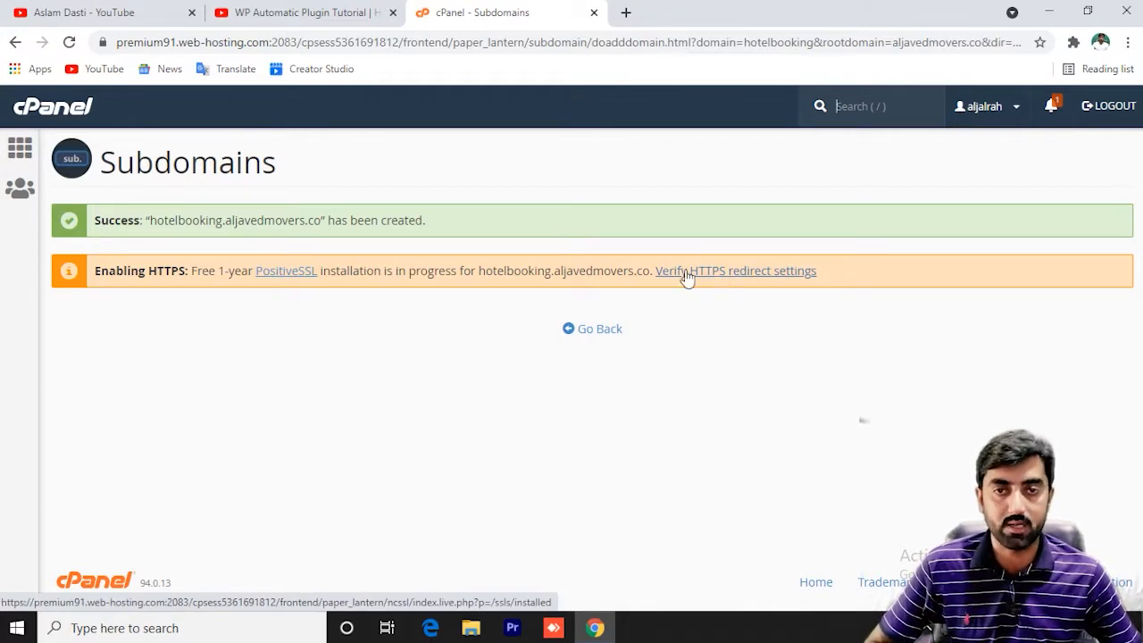
left_click(52, 106)
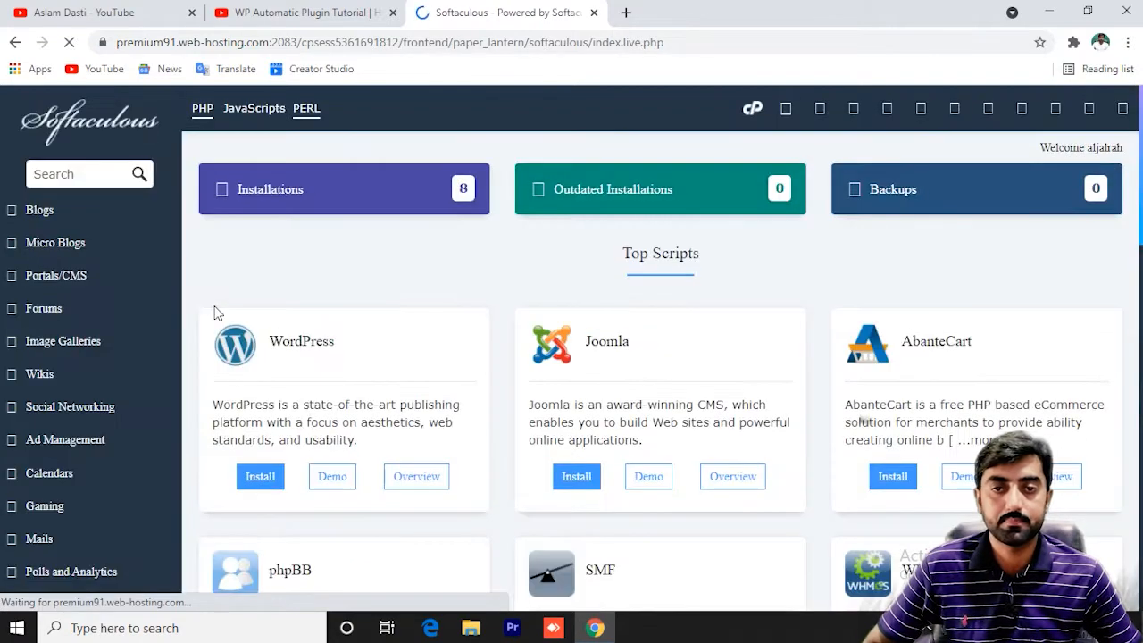
left_click(265, 483)
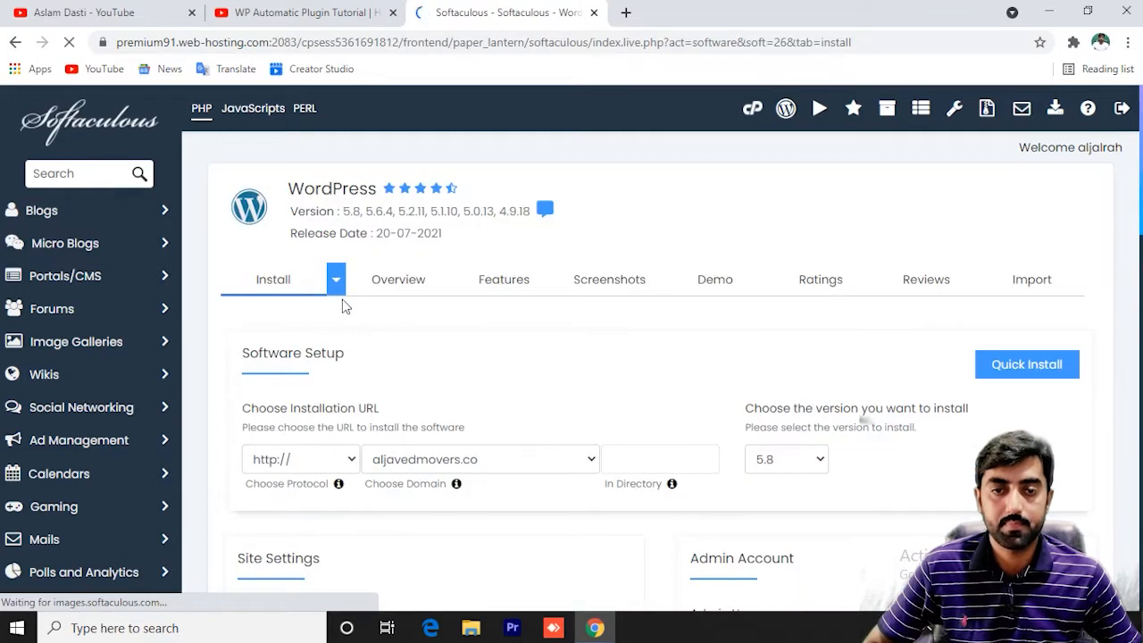
scroll(504, 347, "down", 2)
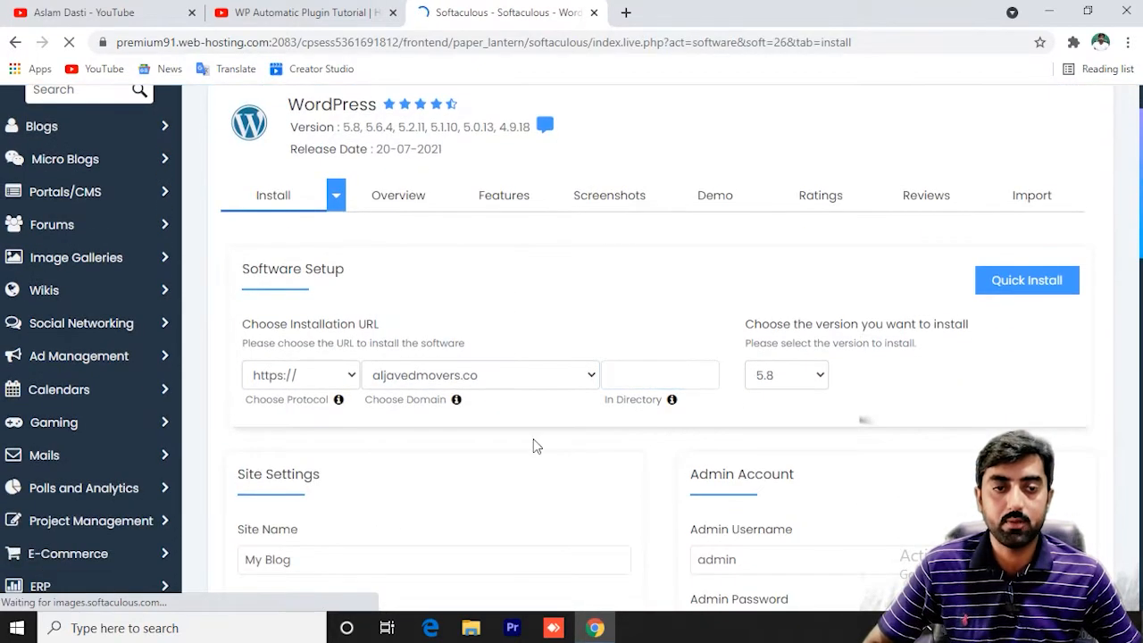
left_click(312, 381)
left_click(295, 399)
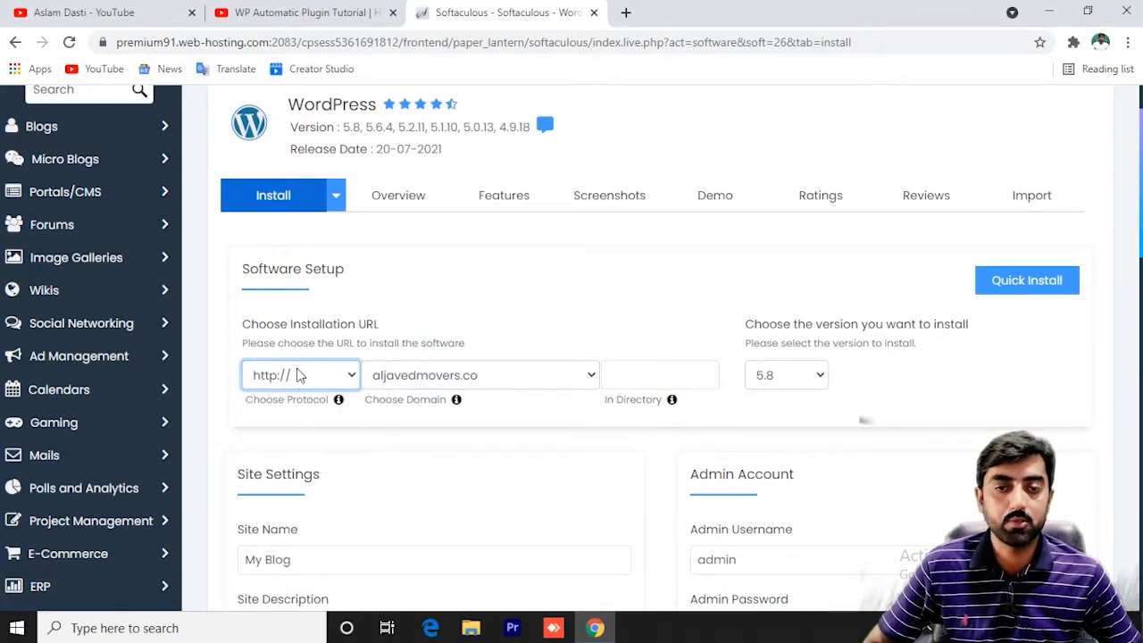
left_click(517, 381)
scroll(482, 243, "down", 1)
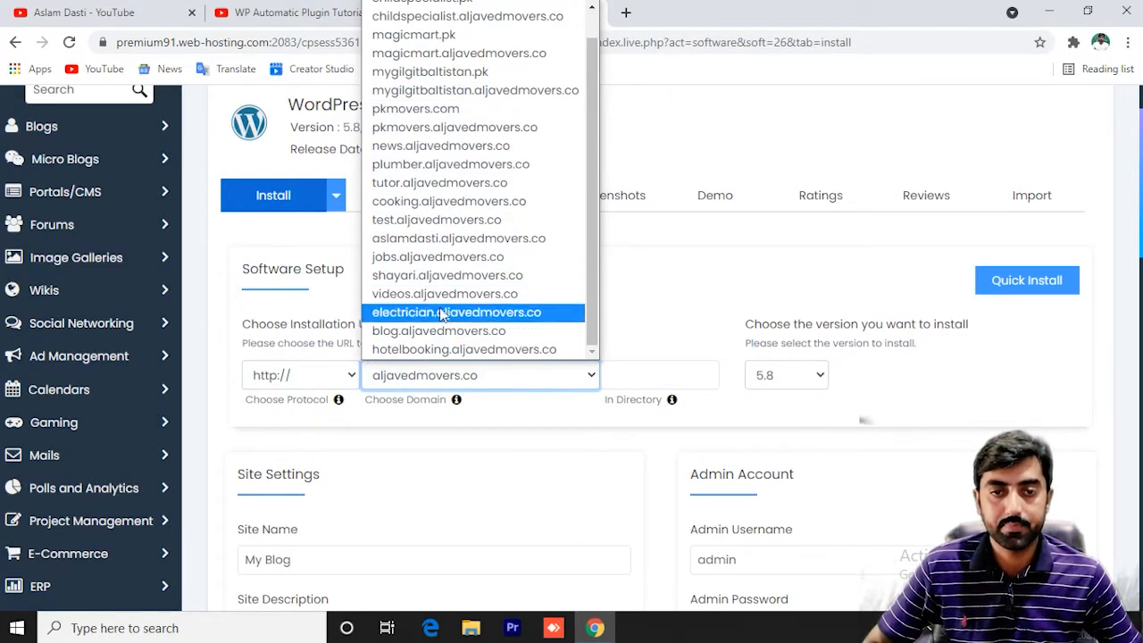
left_click(443, 351)
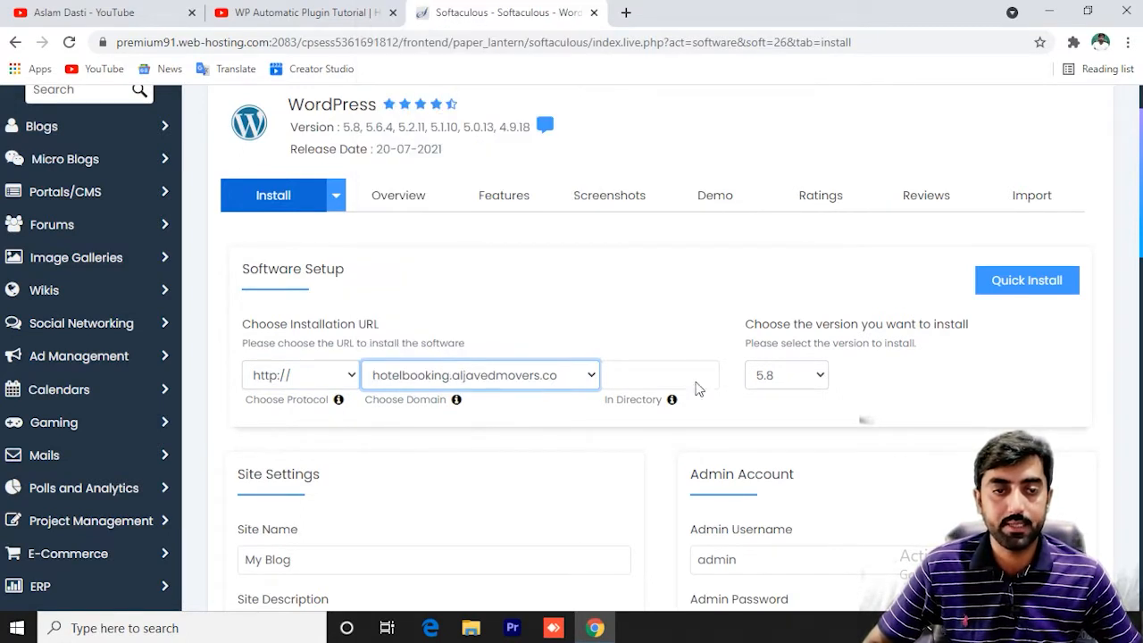
left_click(786, 379)
left_click(789, 384)
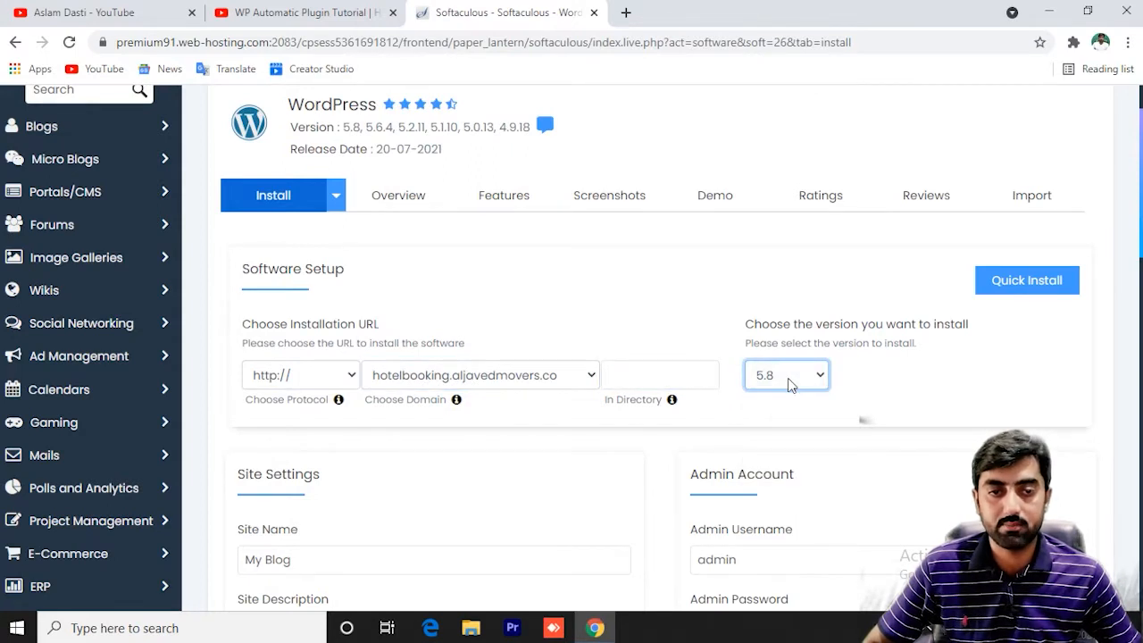
left_click(636, 376)
scroll(437, 495, "down", 2)
Enter the site name Hotel Booking and a new site description, fixing a misspelling.
left_click(331, 394)
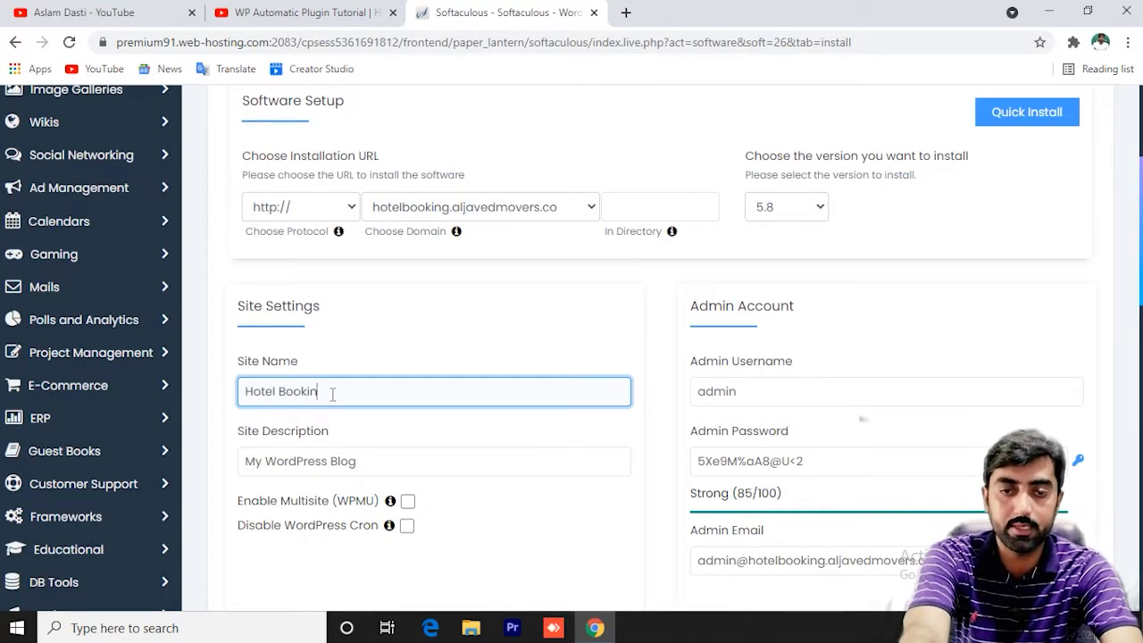
left_click(391, 462)
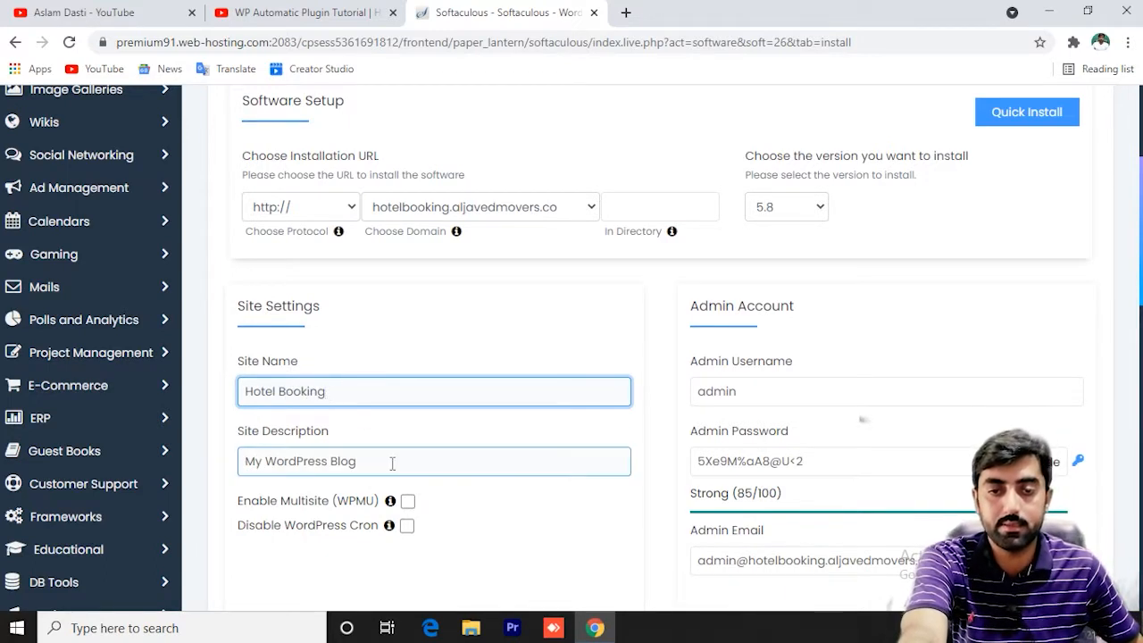
key("BackSpace")
key("BackSpace")
key("BackSpace")
key("BackSpace")
key("BackSpace")
key("BackSpace")
key("BackSpace")
key("BackSpace")
key("BackSpace")
key("BackSpace")
key("BackSpace")
key("BackSpace")
key("BackSpace")
key("BackSpace")
key("BackSpace")
key("BackSpace")
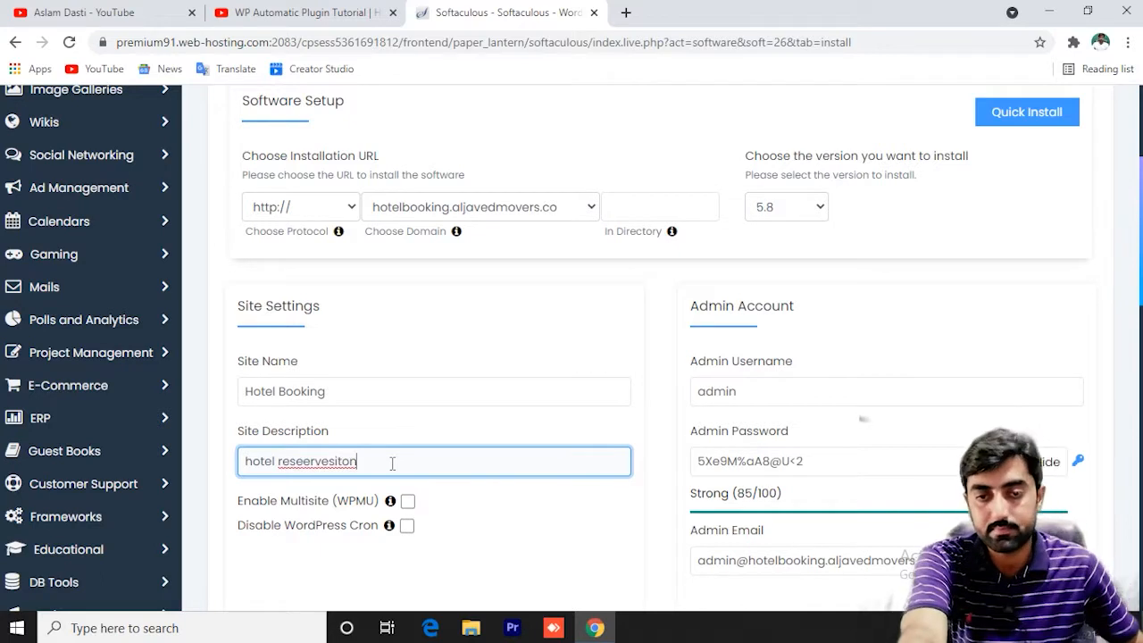
right_click(343, 460)
left_click(402, 347)
Fill in the admin username and replace the generated password with your own strong password.
left_click(789, 393)
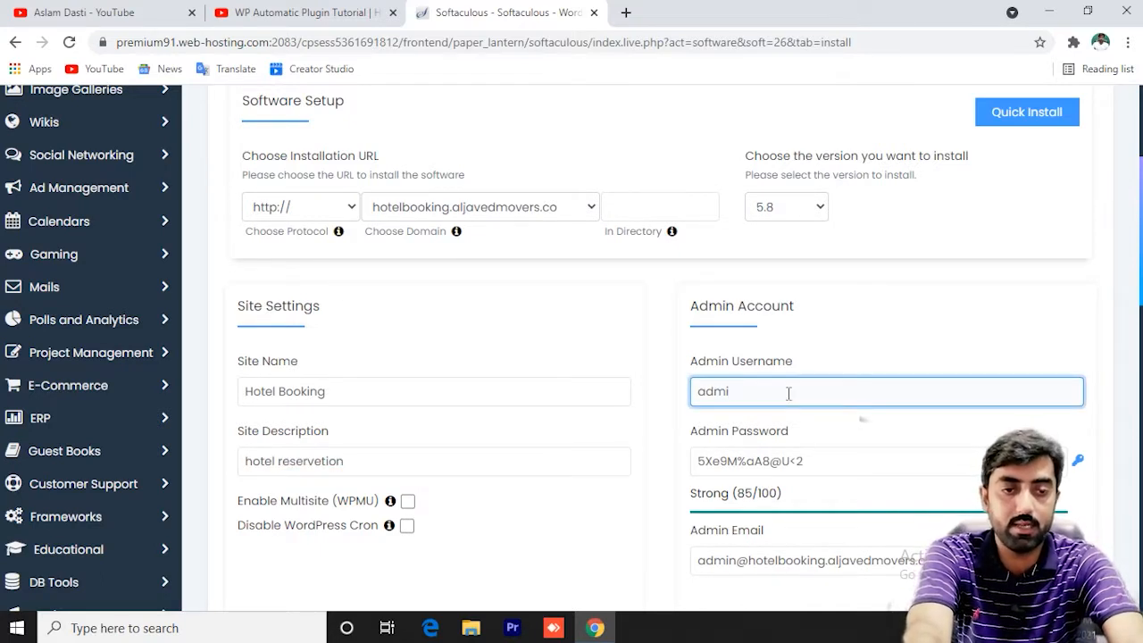
key("BackSpace")
key("BackSpace")
key("BackSpace")
type("as")
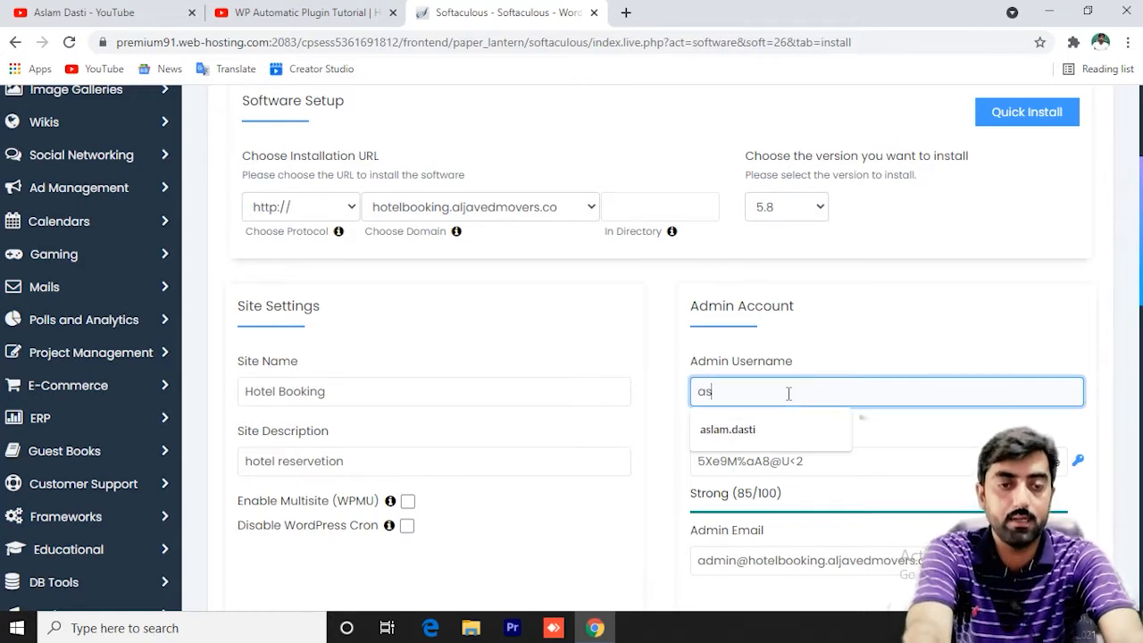
left_click(747, 432)
left_click(850, 461)
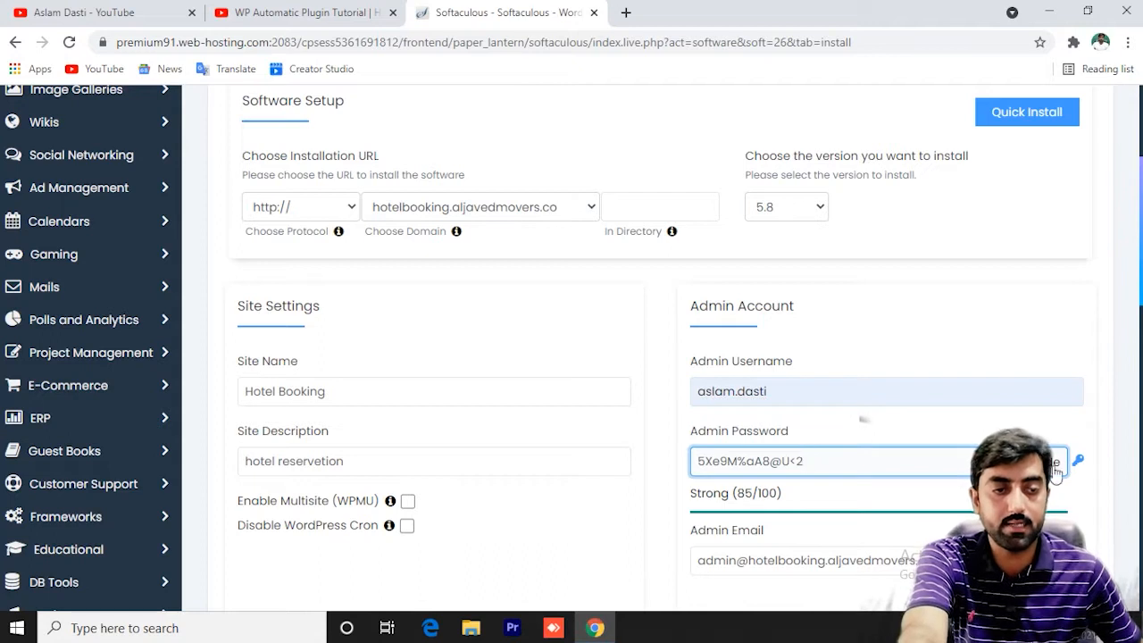
left_click(1063, 462)
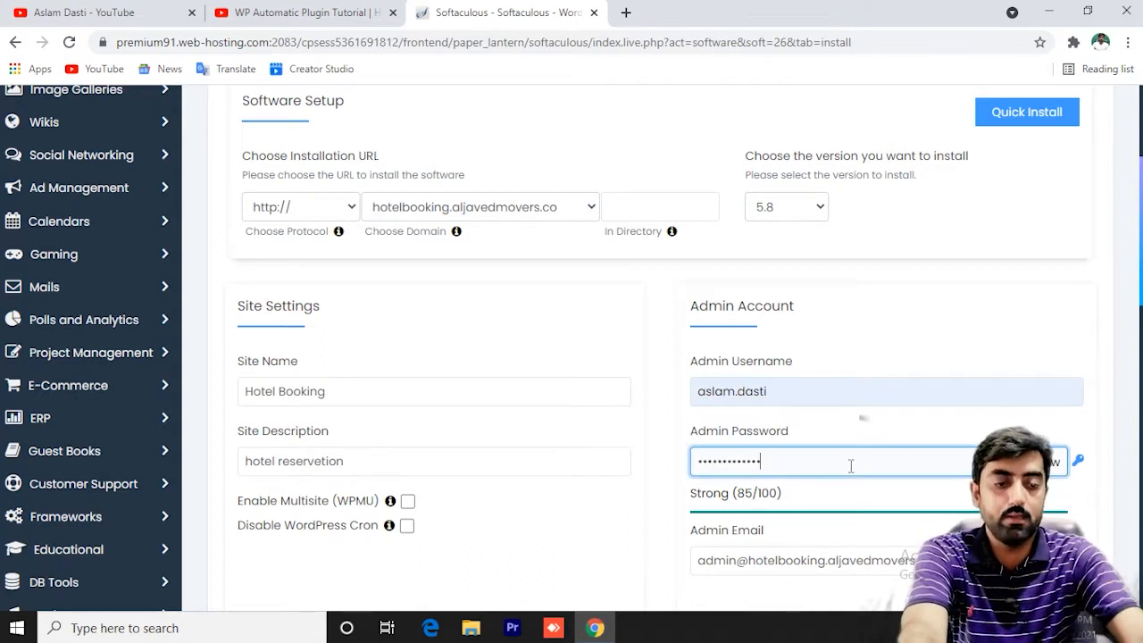
key("BackSpace")
key("BackSpace")
key("BackSpace")
key("BackSpace")
key("BackSpace")
key("BackSpace")
key("BackSpace")
key("BackSpace")
key("BackSpace")
key("BackSpace")
key("BackSpace")
key("BackSpace")
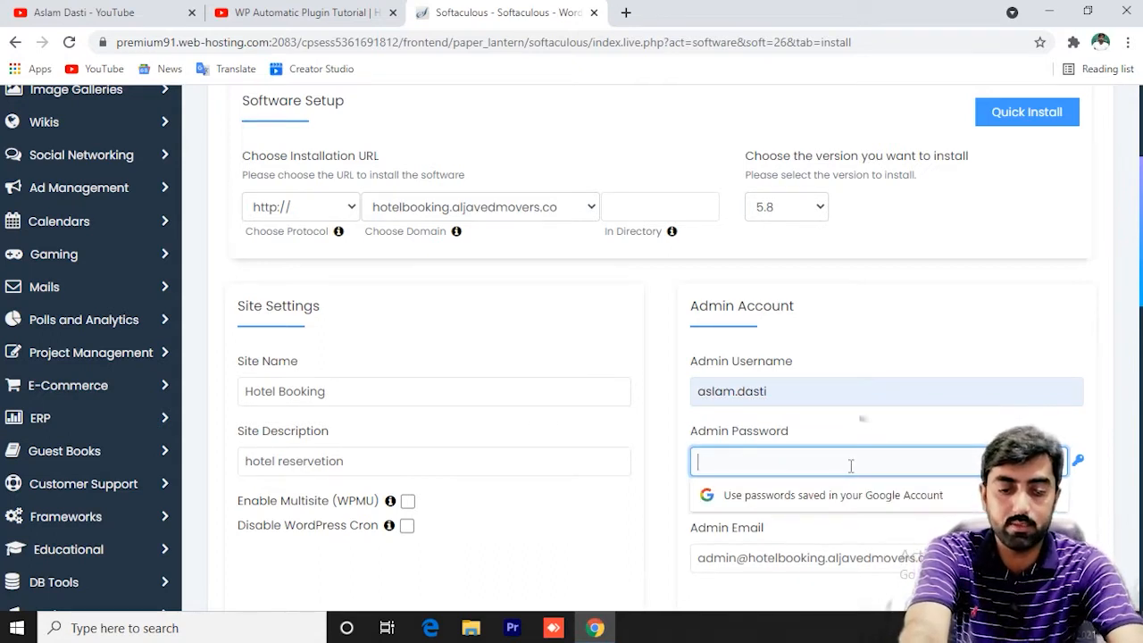
type("••••••••••••••••")
Replace the prefilled admin e-mail with the admin's saved e-mail address.
scroll(893, 402, "down", 3)
left_click(929, 311)
key("ctrl+a")
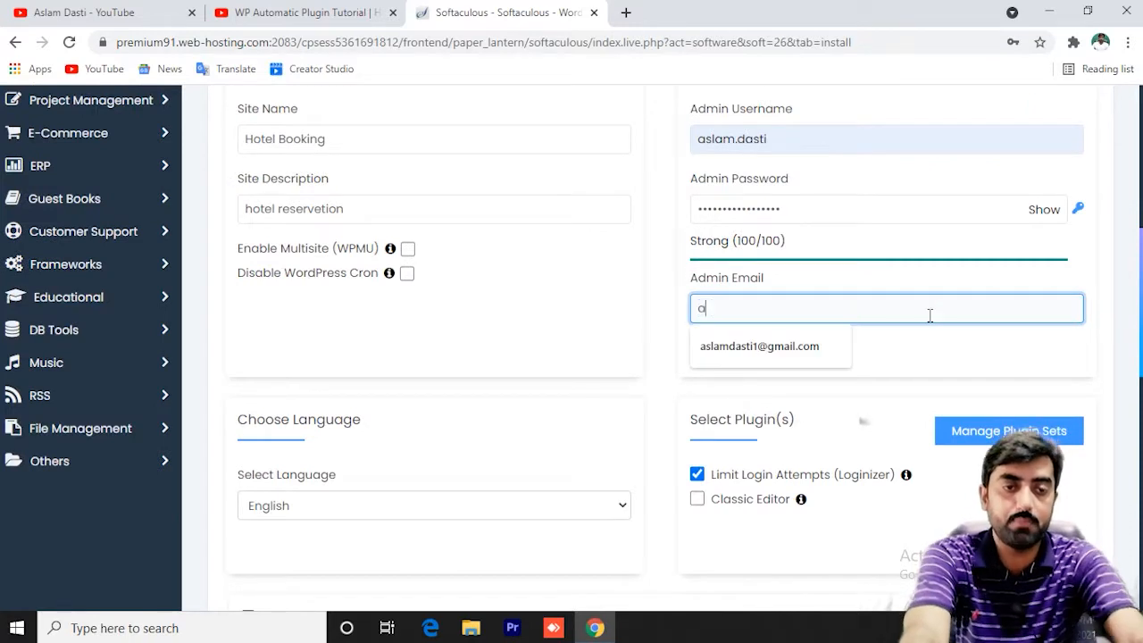
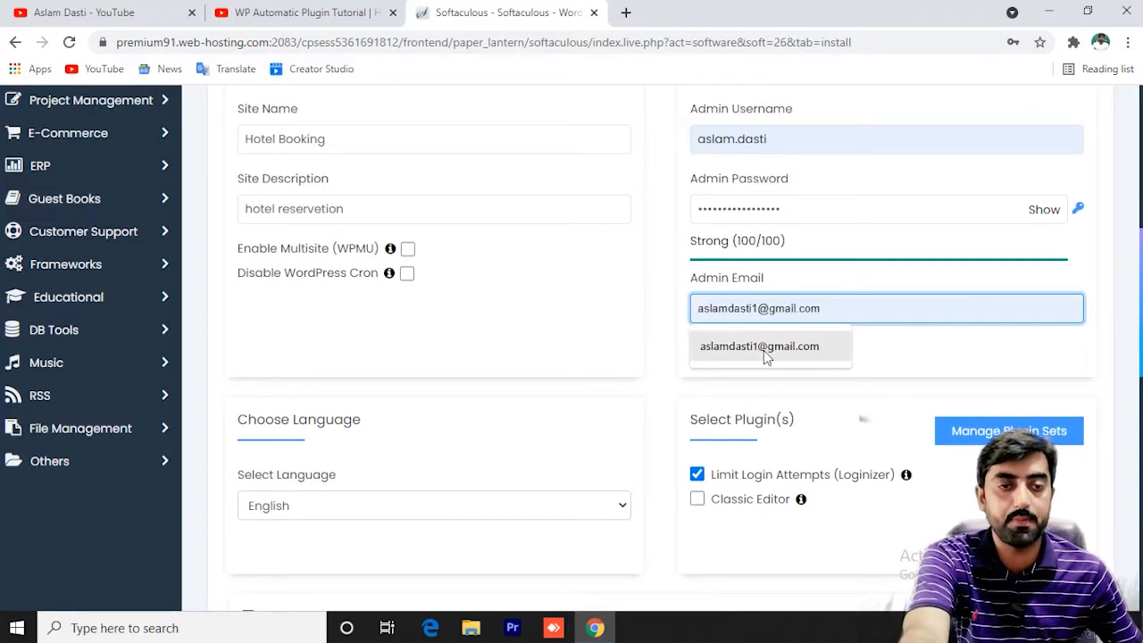
left_click(764, 350)
Keep the Twenty Twenty-One theme and run the WordPress install until the success message appears.
scroll(612, 340, "down", 5)
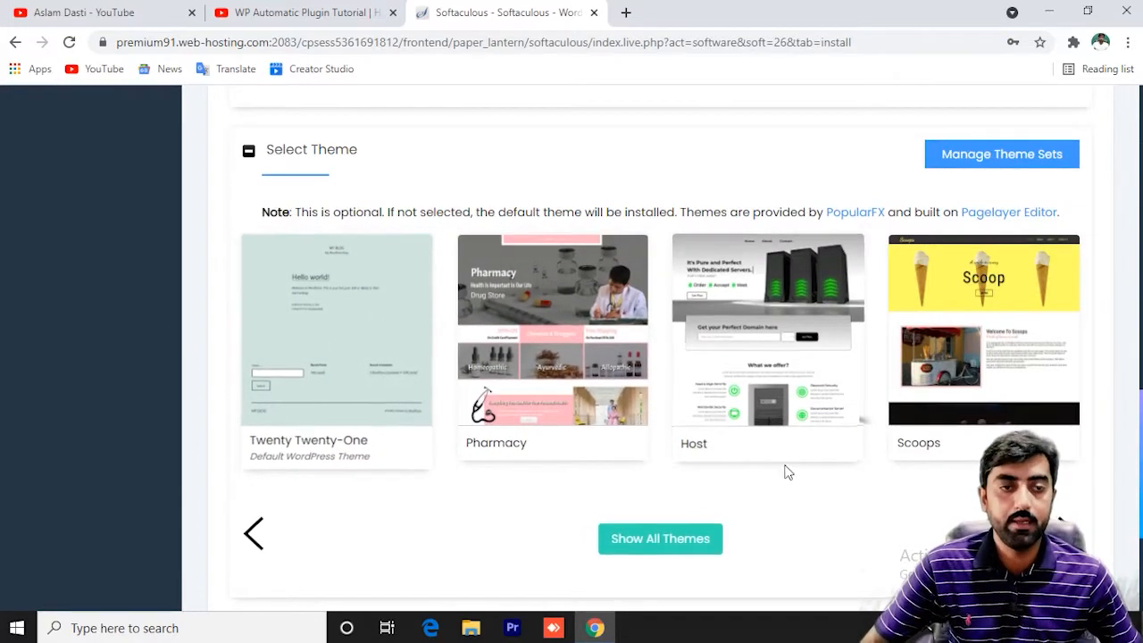
scroll(791, 472, "down", 3)
scroll(613, 289, "up", 3)
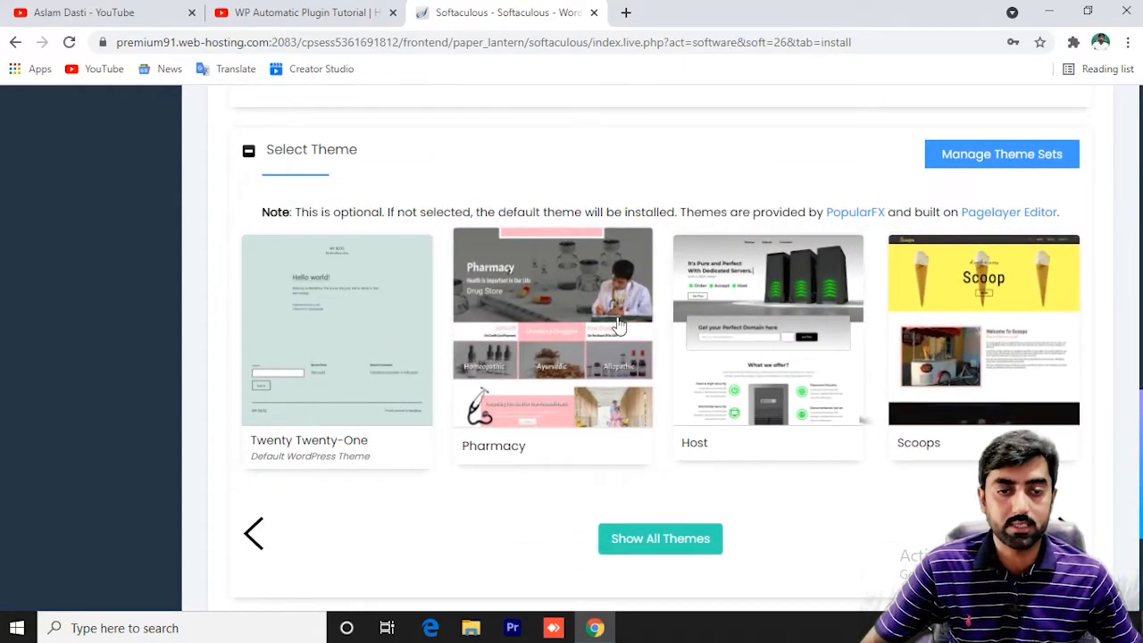
scroll(604, 320, "down", 3)
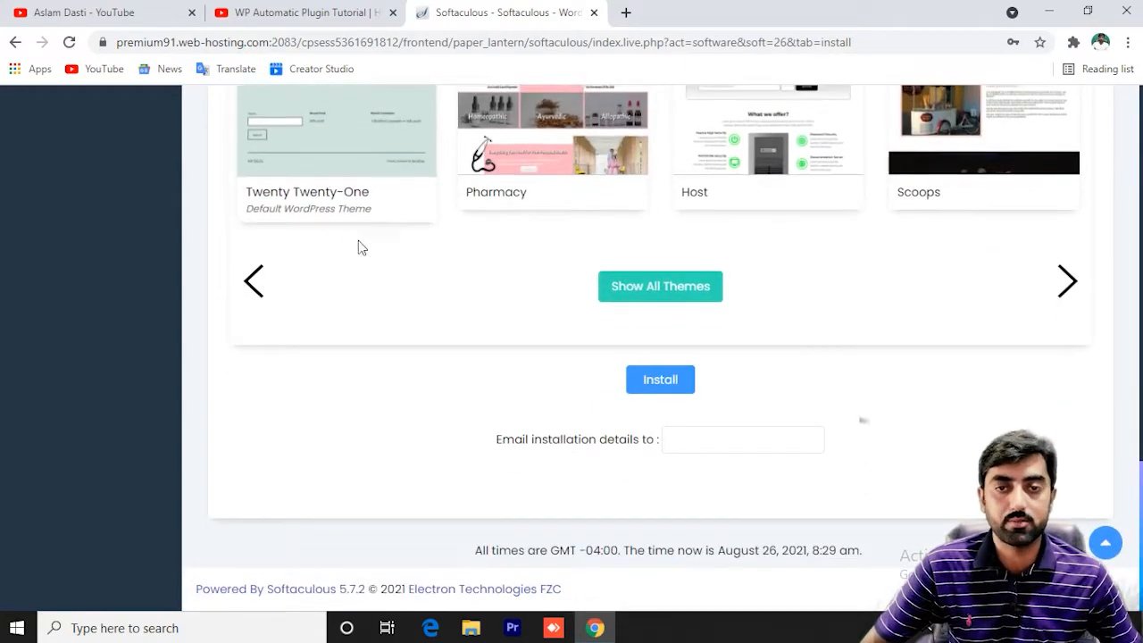
scroll(386, 313, "up", 2)
scroll(385, 313, "down", 2)
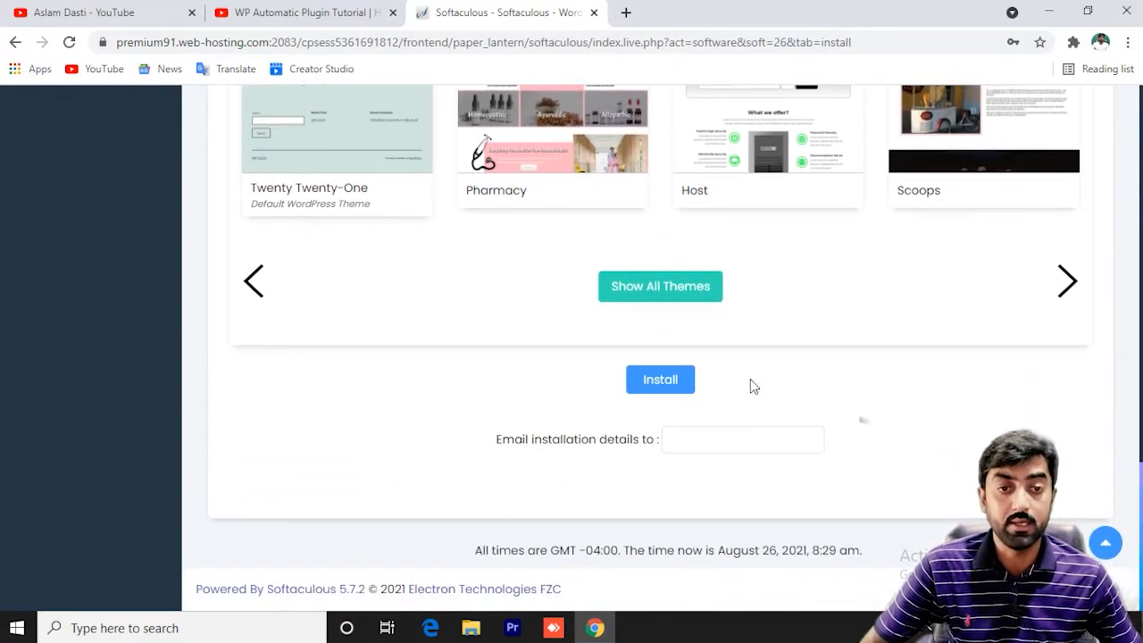
left_click(661, 380)
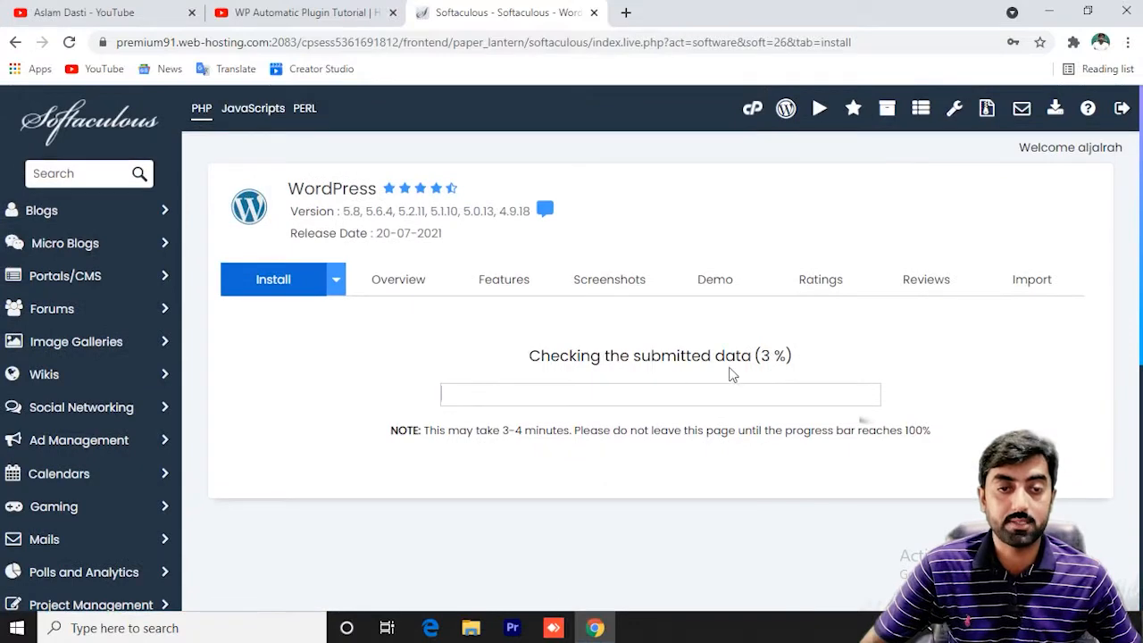
scroll(507, 393, "down", 1)
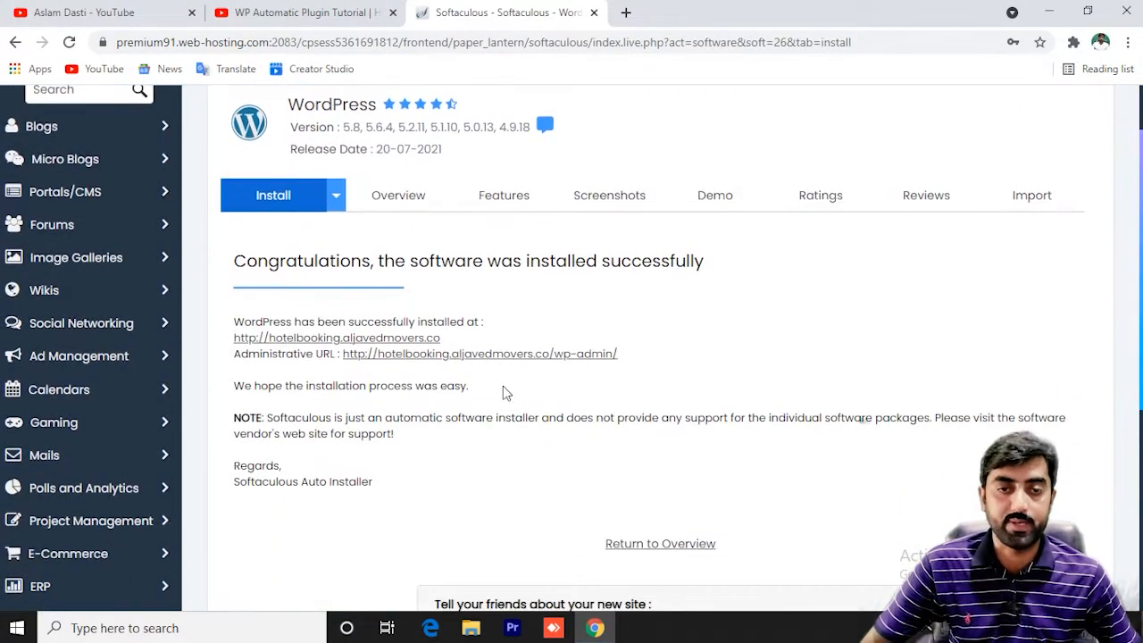
Open the wp-admin link in a new tab and switch to the WordPress dashboard.
right_click(341, 340)
key("Escape")
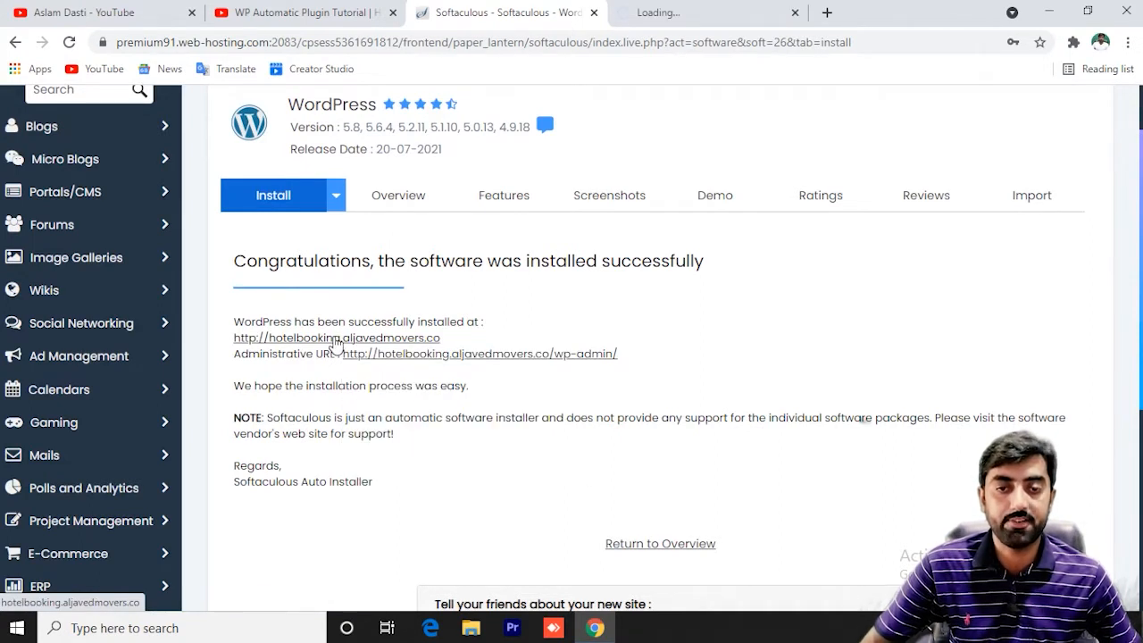
right_click(415, 357)
left_click(438, 368)
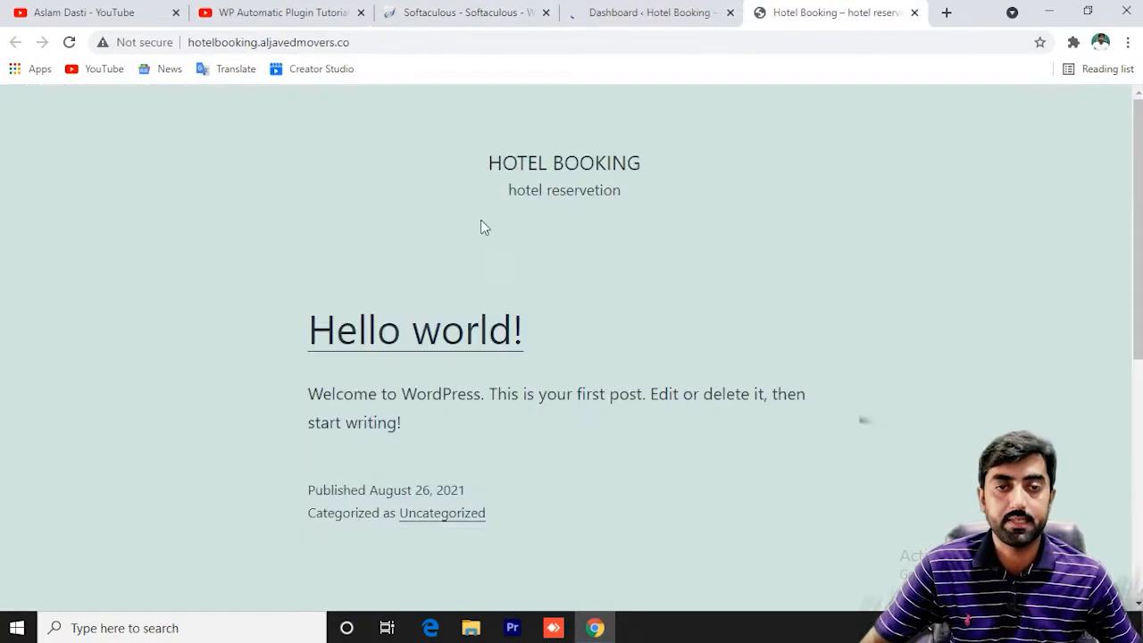
scroll(498, 245, "down", 6)
scroll(498, 245, "up", 7)
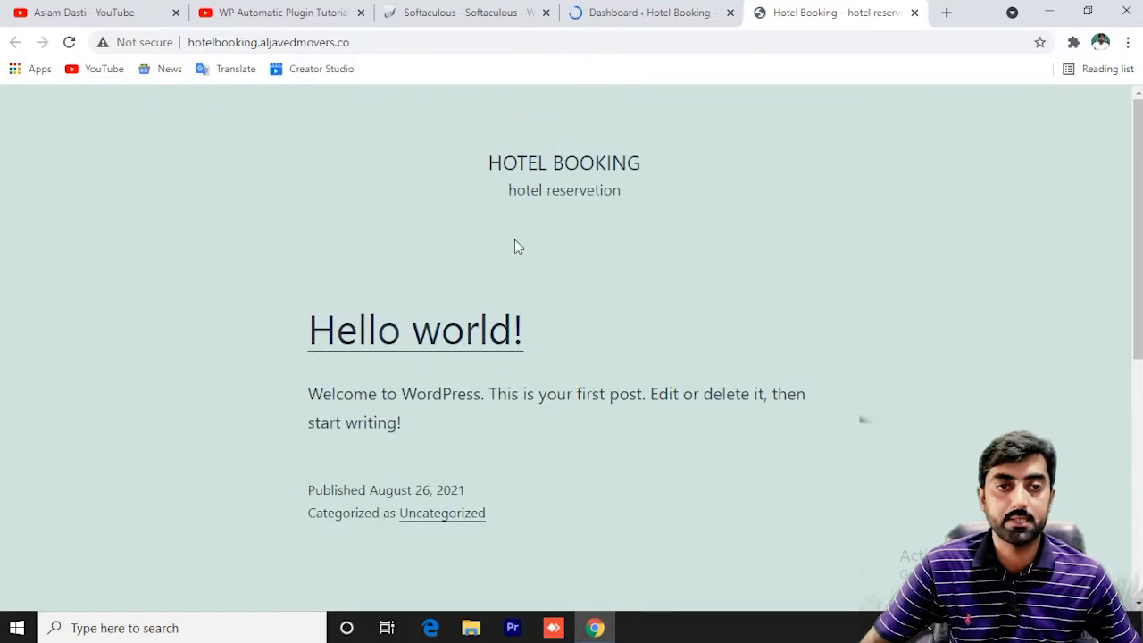
left_click(663, 13)
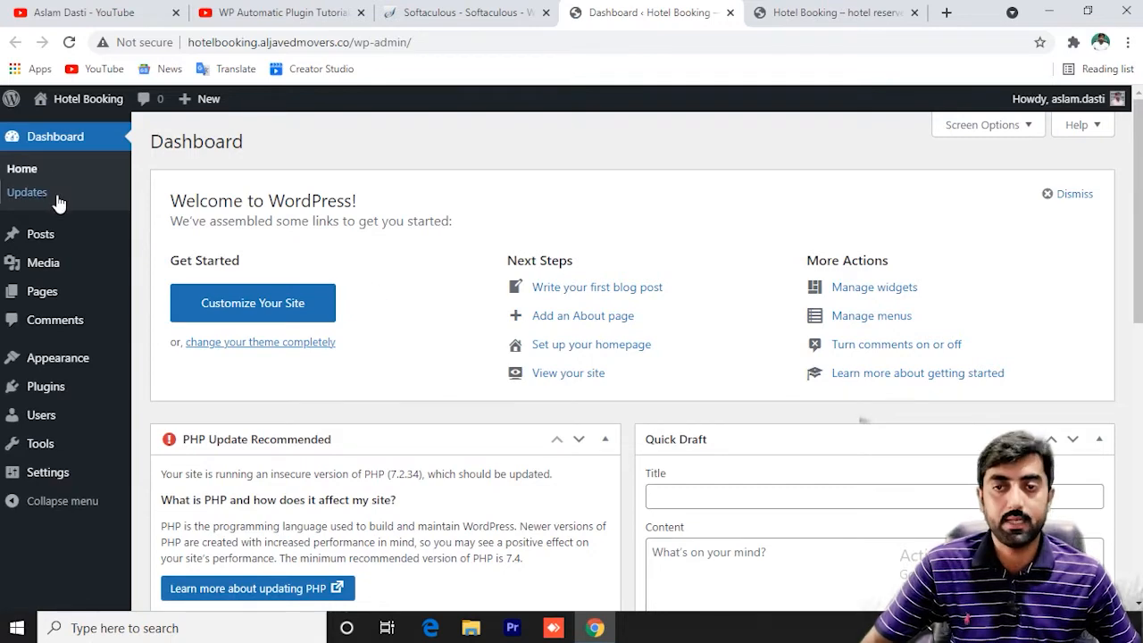
Review the confirmation page and the site's front page, ending on the admin dashboard.
left_click(461, 16)
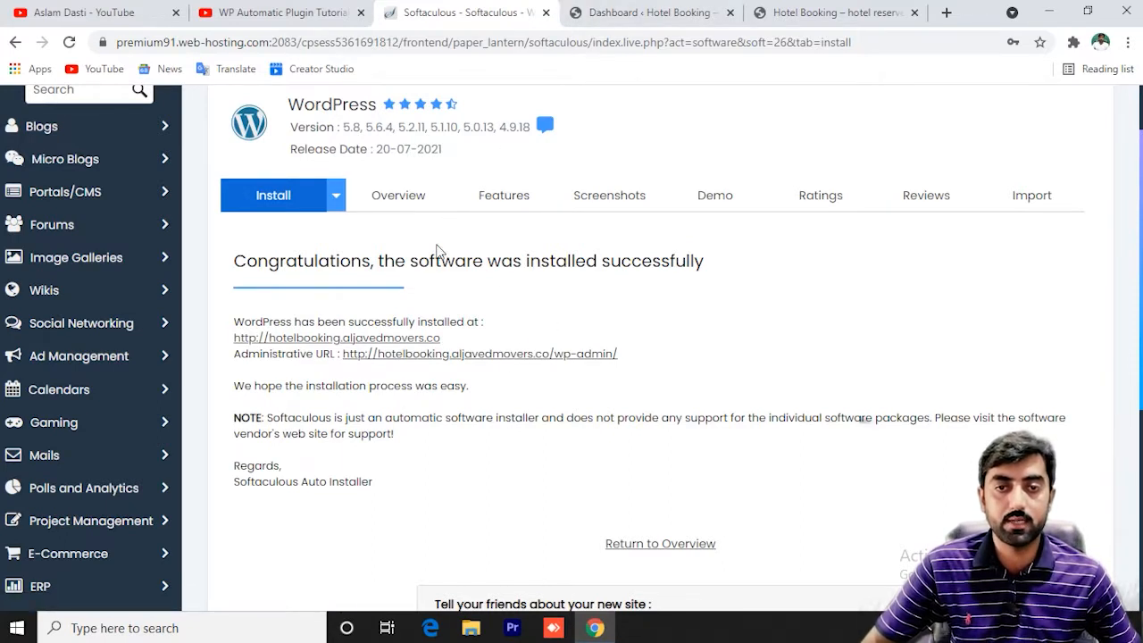
left_click_drag(288, 109, 376, 106)
left_click(331, 105)
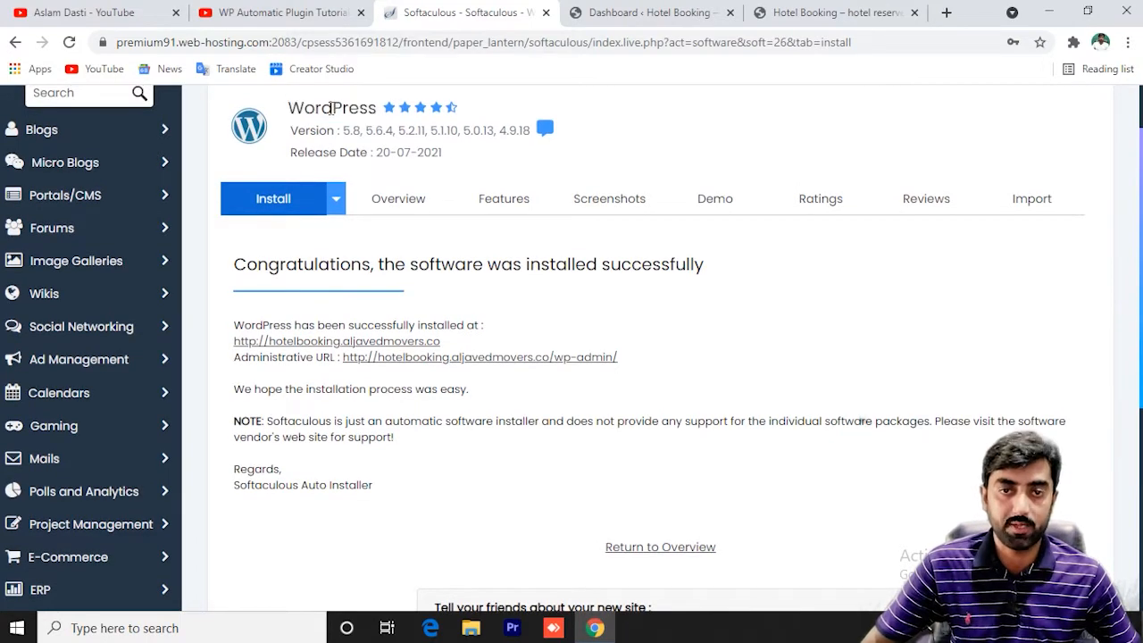
left_click(658, 7)
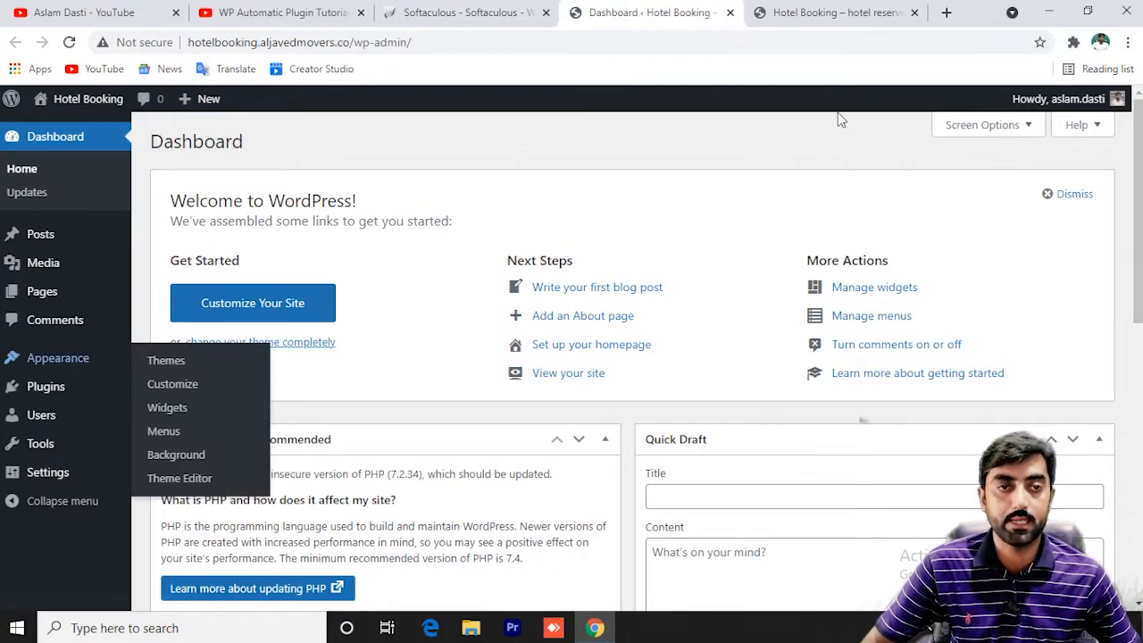
left_click(823, 12)
left_click(631, 7)
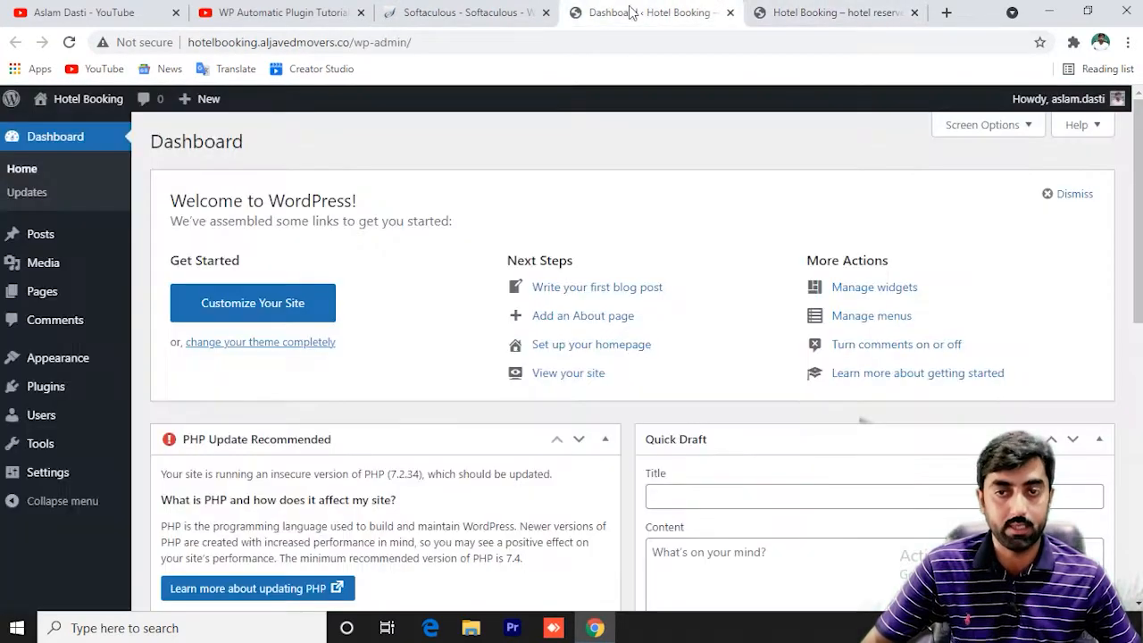
Go to Appearance > Themes and check the hotelbooking domain in the address bar.
mouse_move(68, 362)
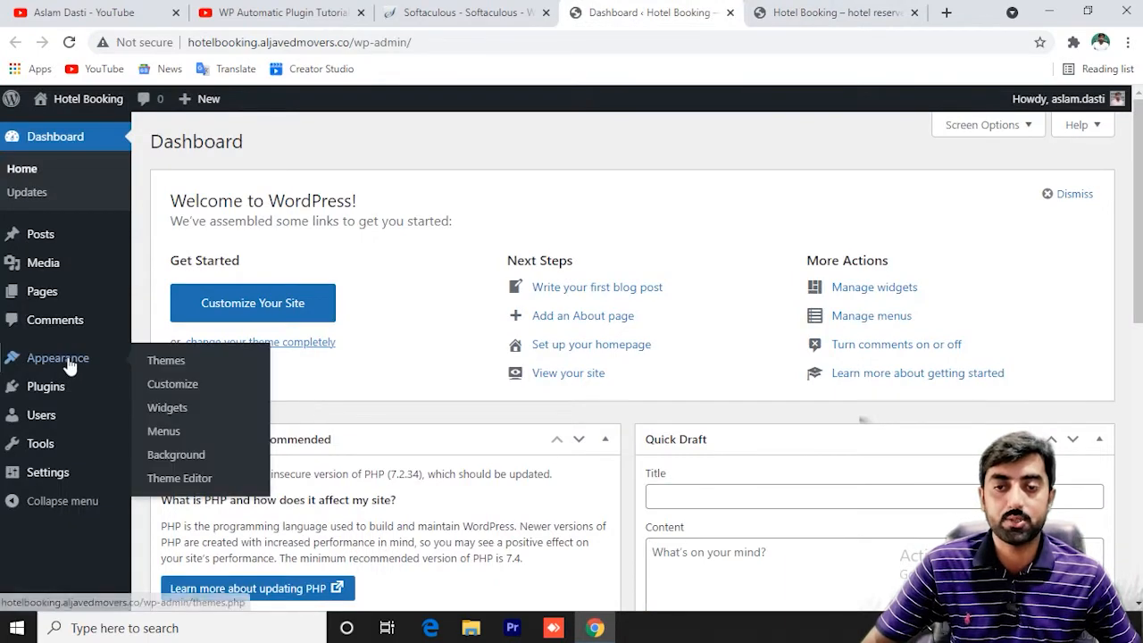
left_click(167, 363)
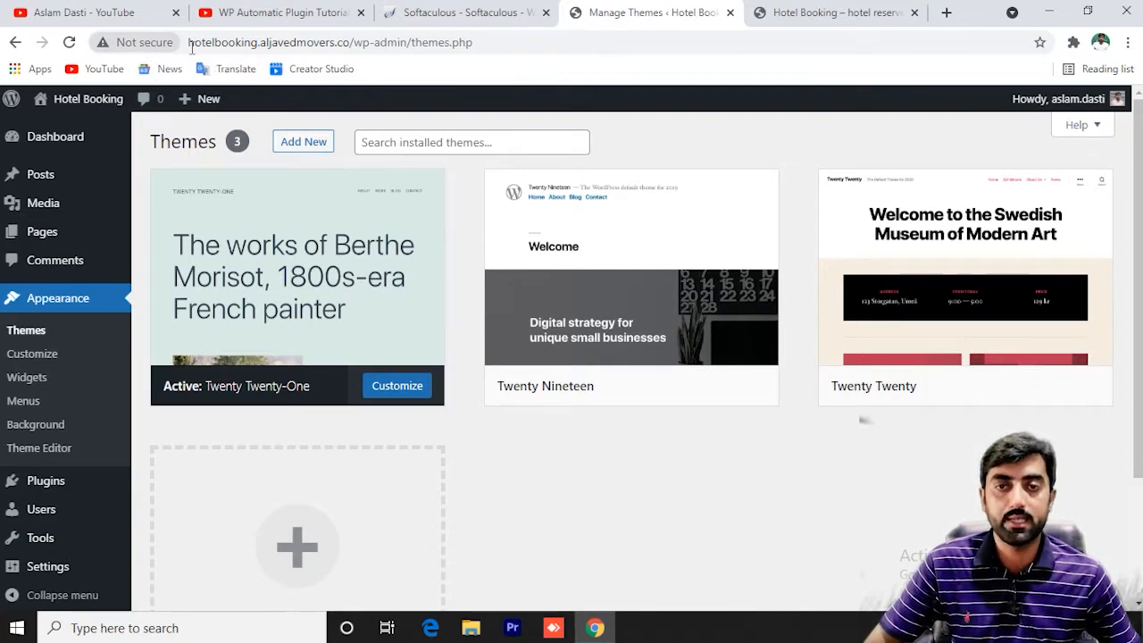
left_click_drag(191, 42, 257, 42)
left_click(259, 42)
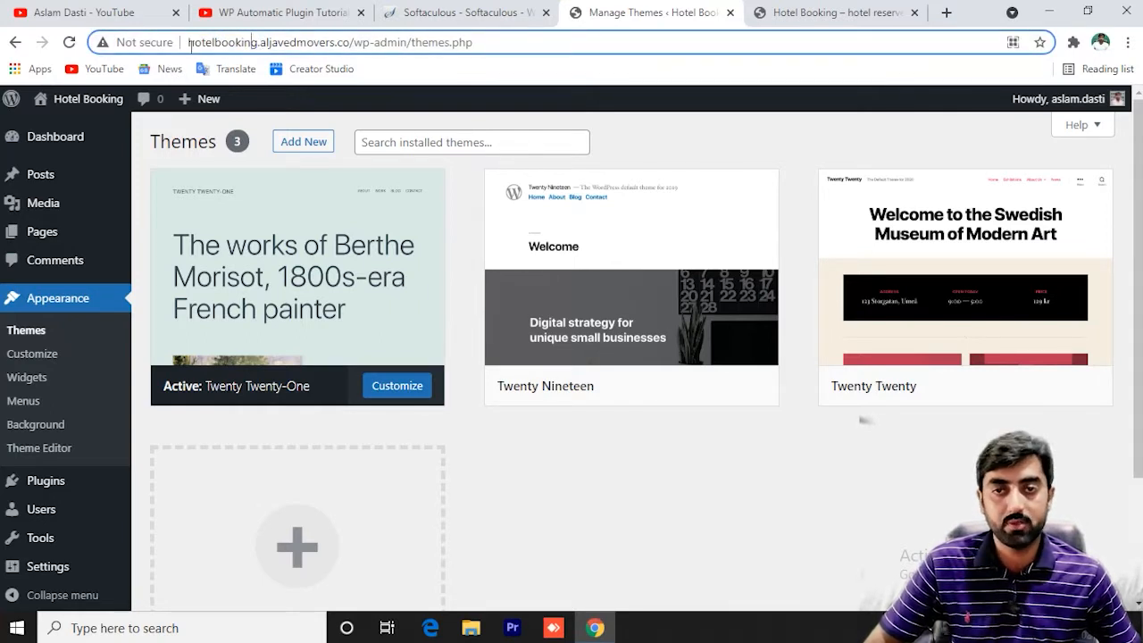
left_click_drag(188, 42, 351, 45)
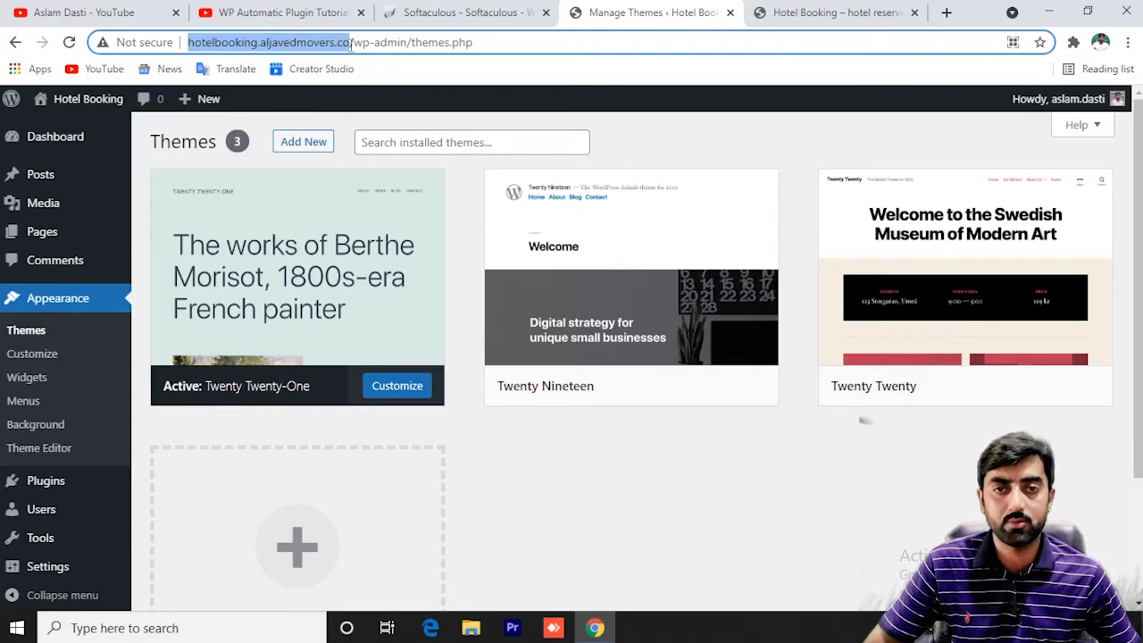
left_click(277, 45)
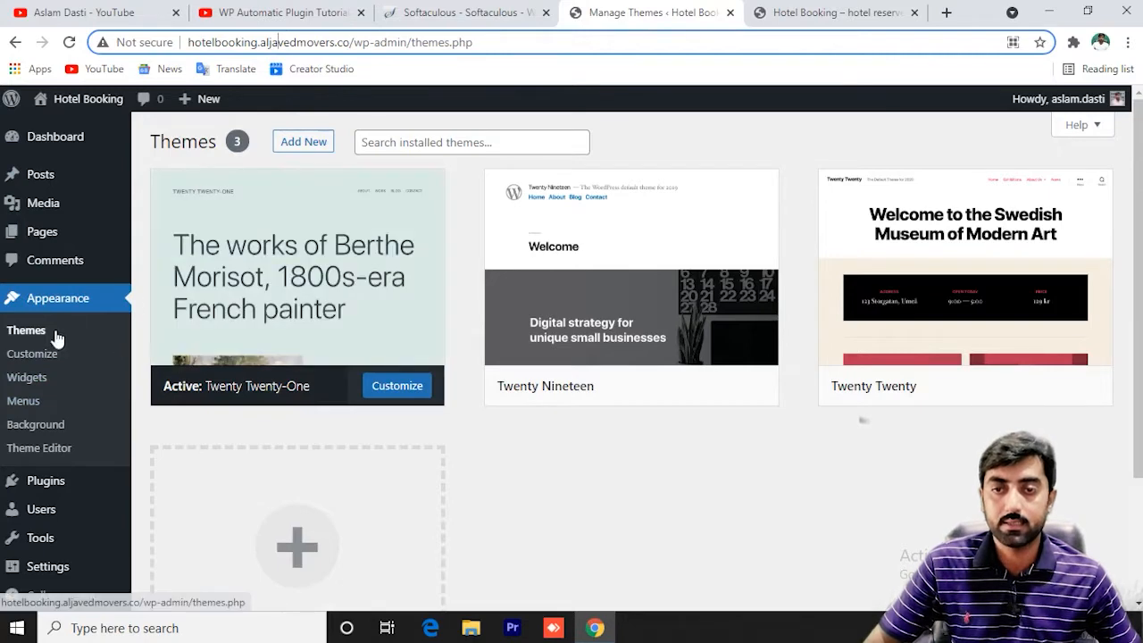
Browse Add Themes through the Latest, Favorites and Feature Filter (E-Commerce) views.
left_click(300, 144)
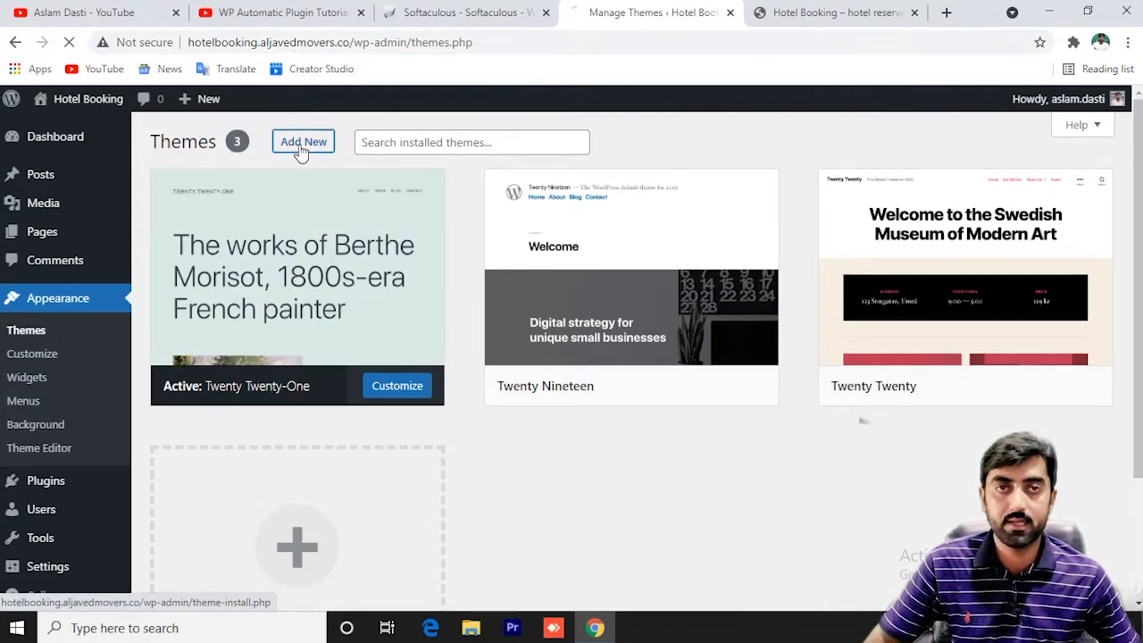
scroll(483, 324, "down", 5)
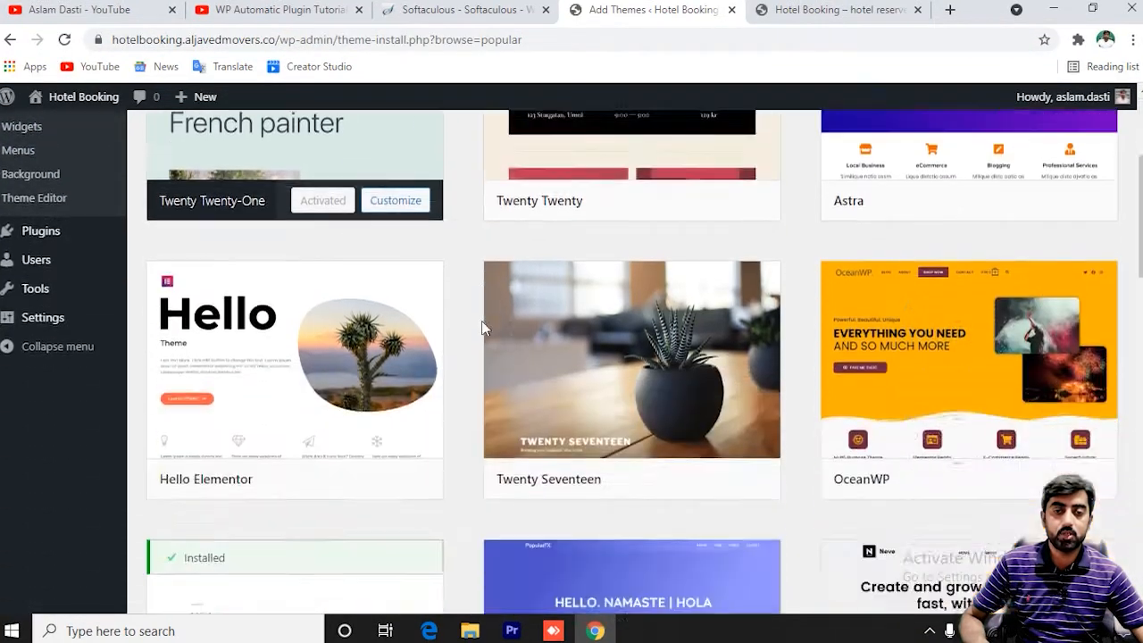
scroll(481, 325, "down", 4)
scroll(475, 315, "up", 9)
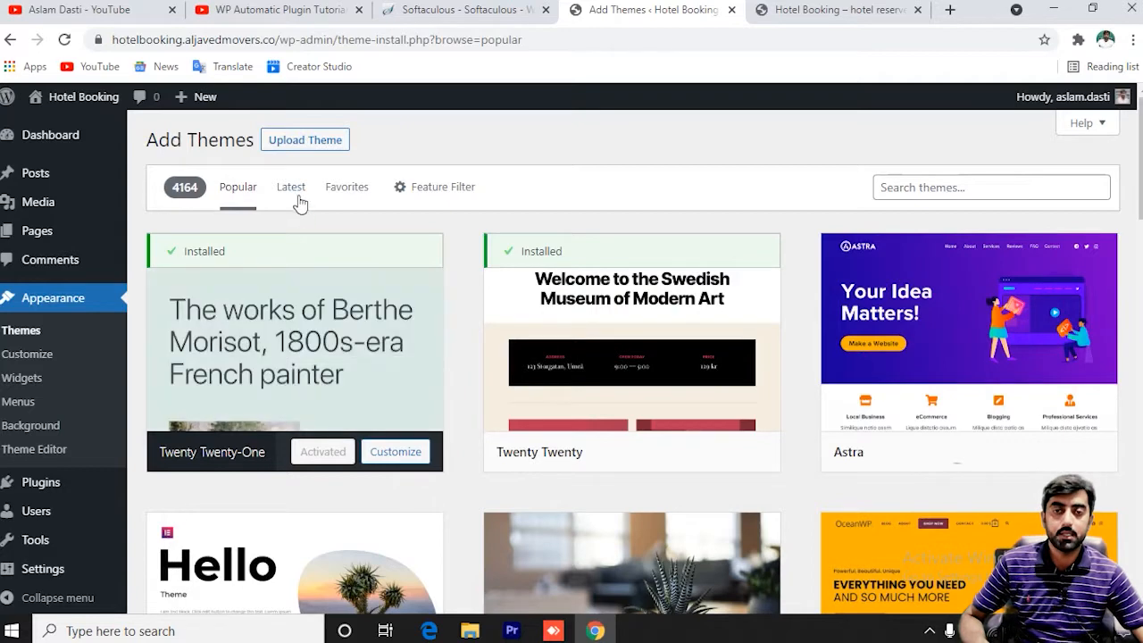
left_click(292, 190)
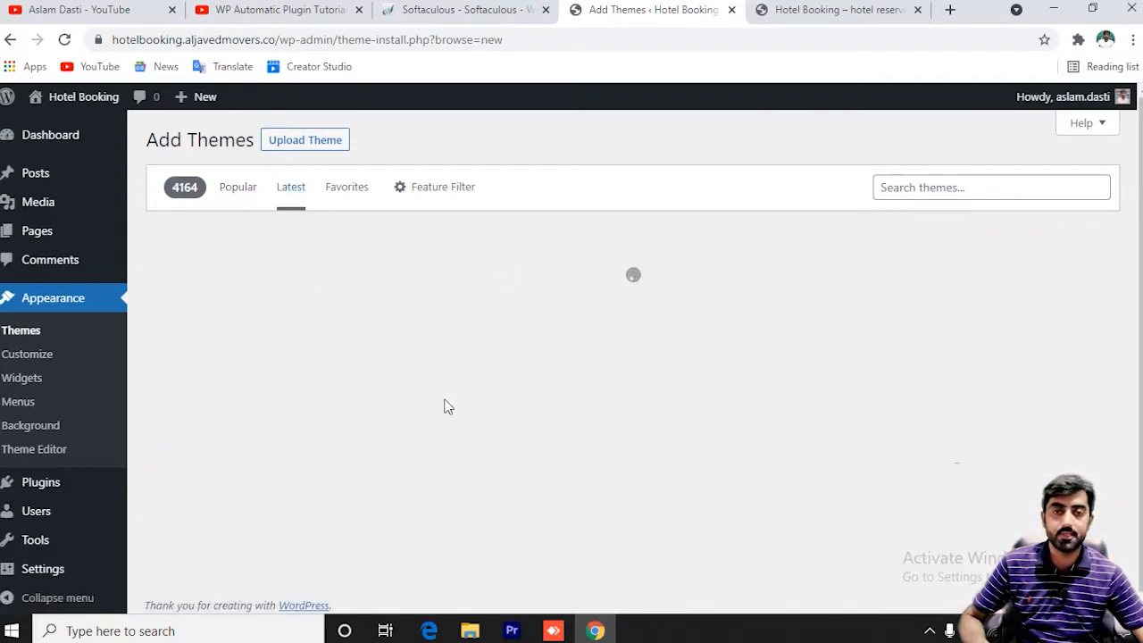
left_click(347, 192)
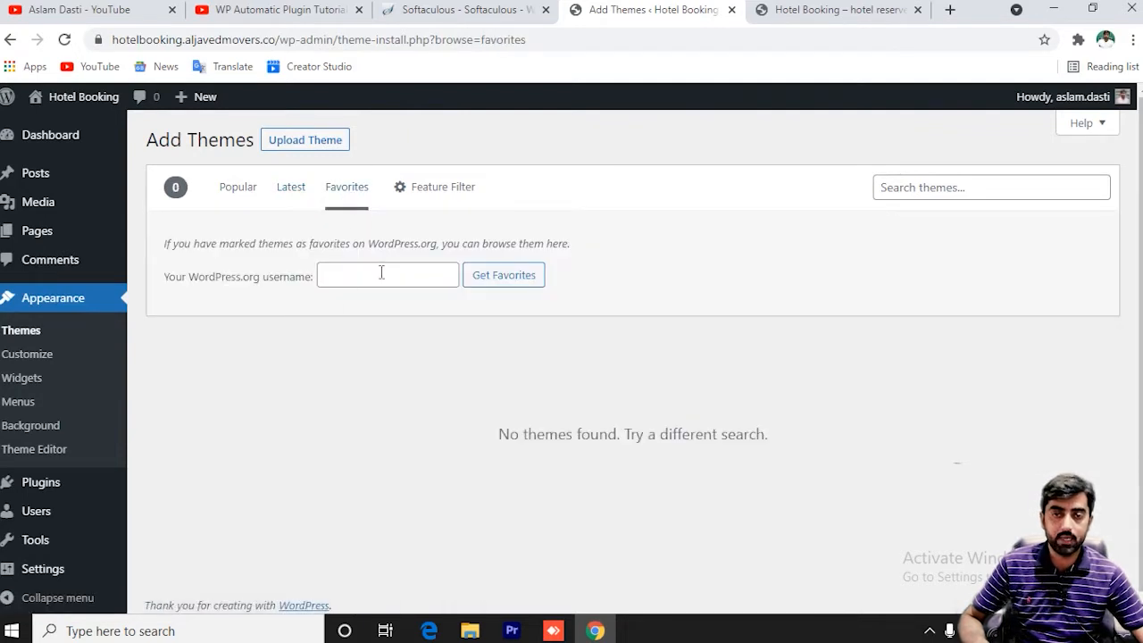
left_click(434, 190)
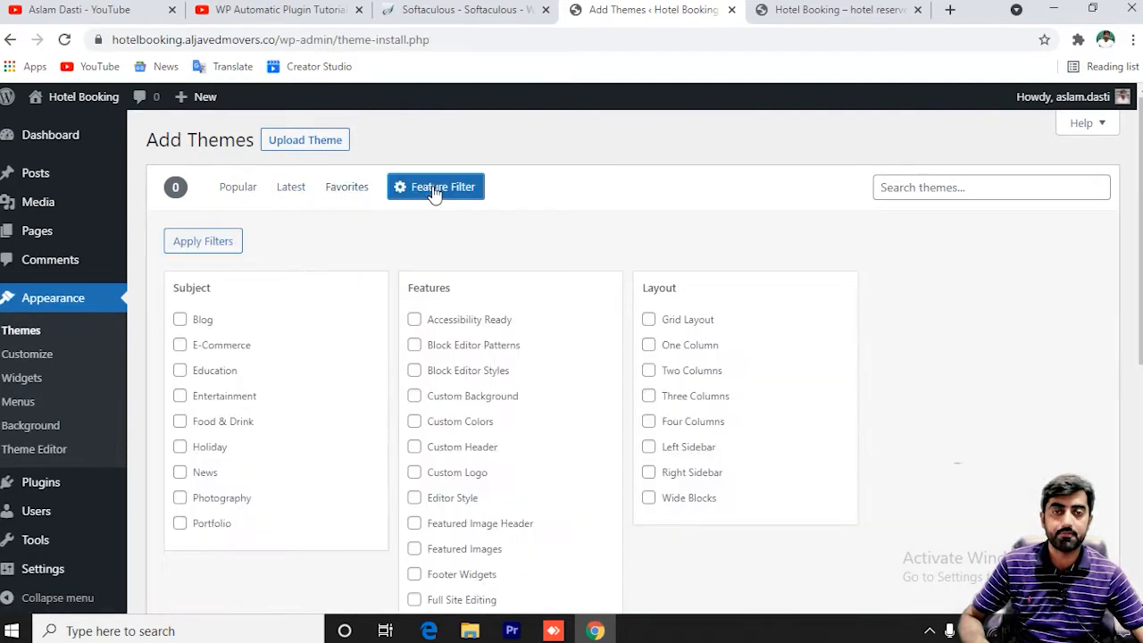
scroll(568, 259, "down", 1)
scroll(568, 259, "up", 1)
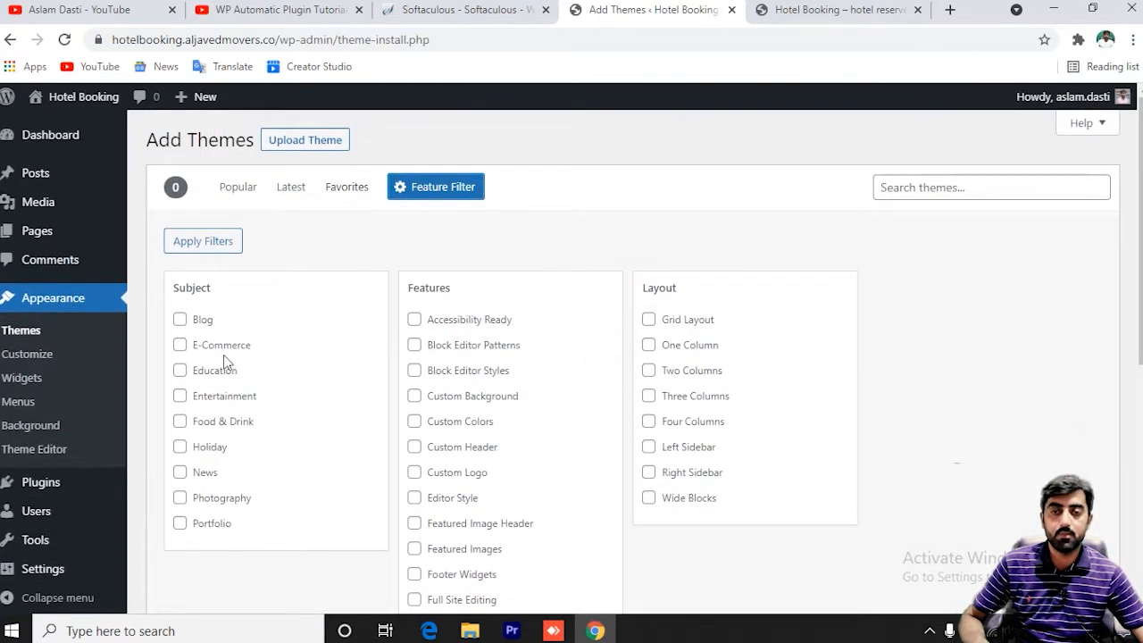
left_click(180, 349)
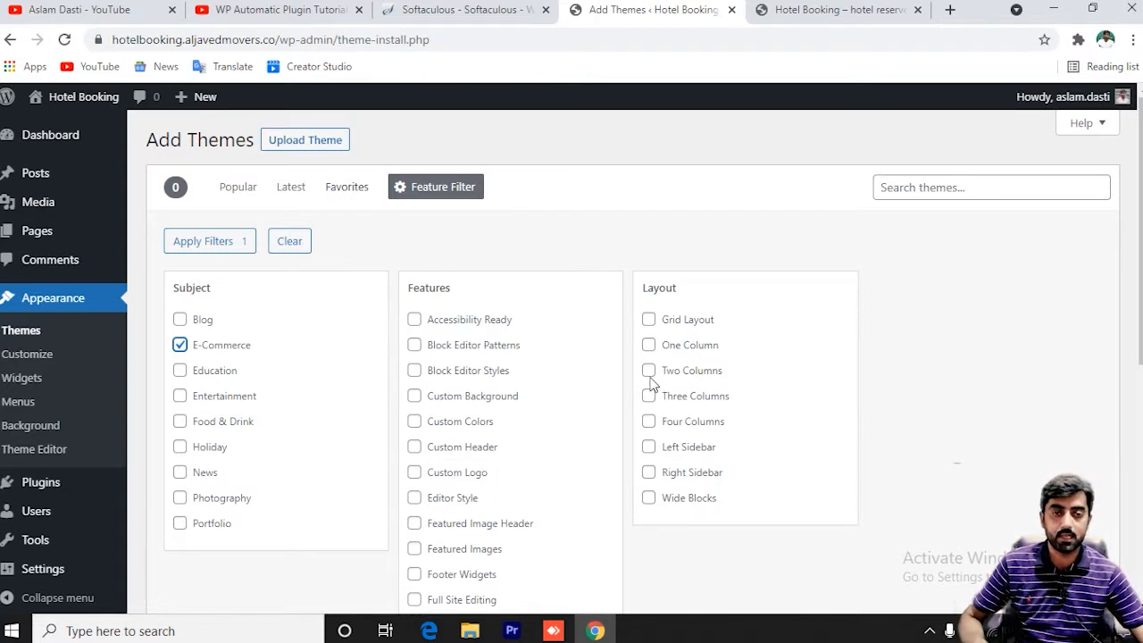
scroll(482, 460, "down", 5)
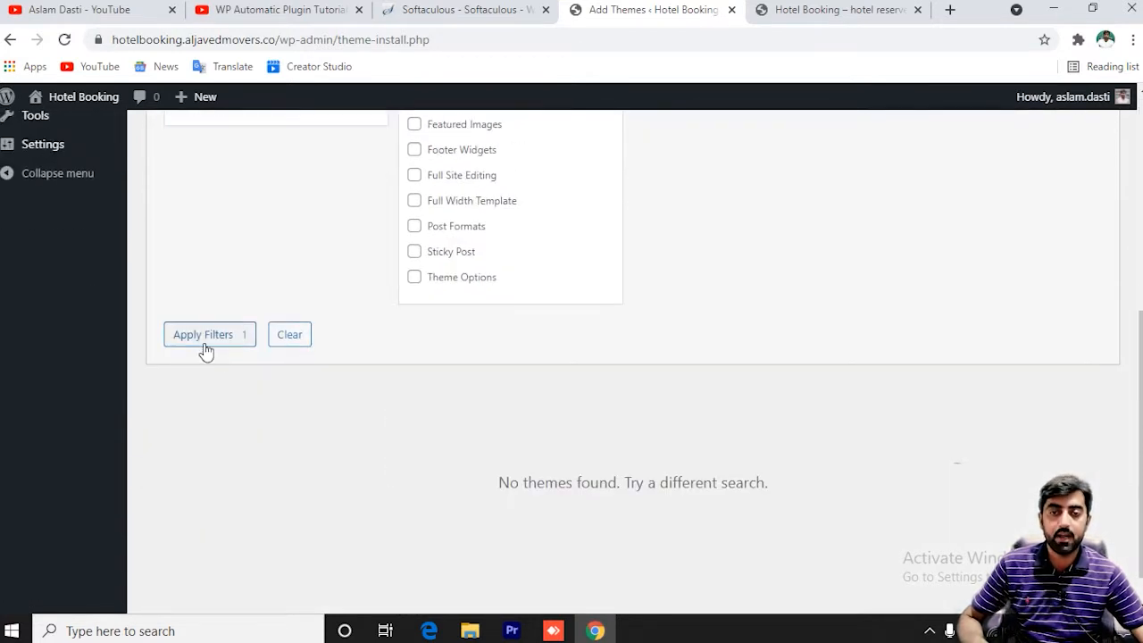
scroll(250, 357, "up", 5)
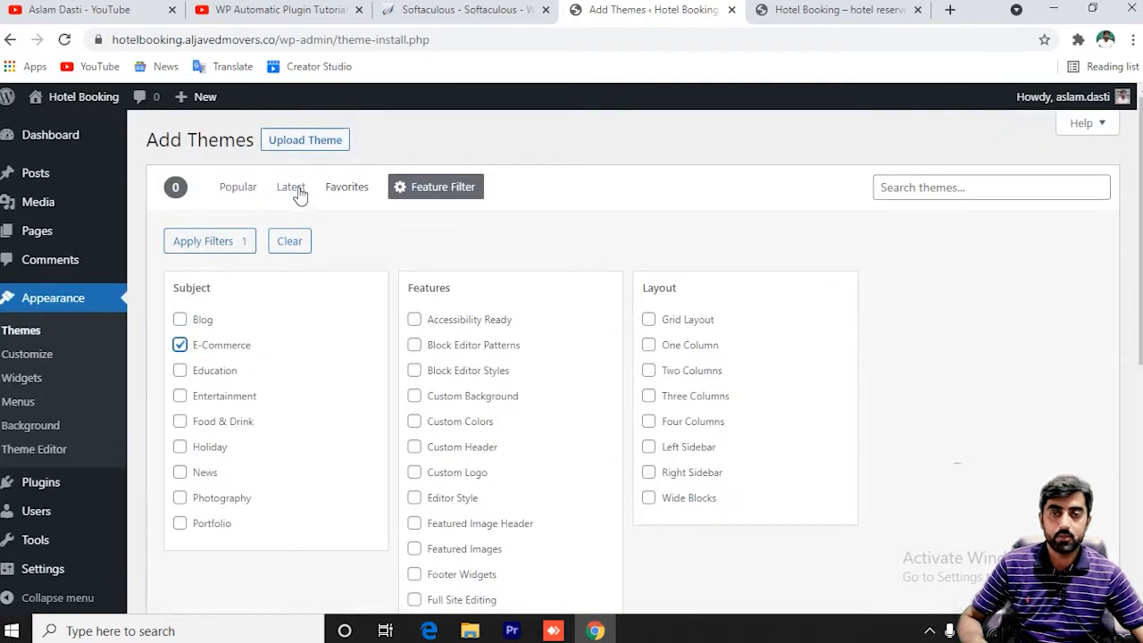
Return to the Popular themes list and install Astra.
left_click(232, 190)
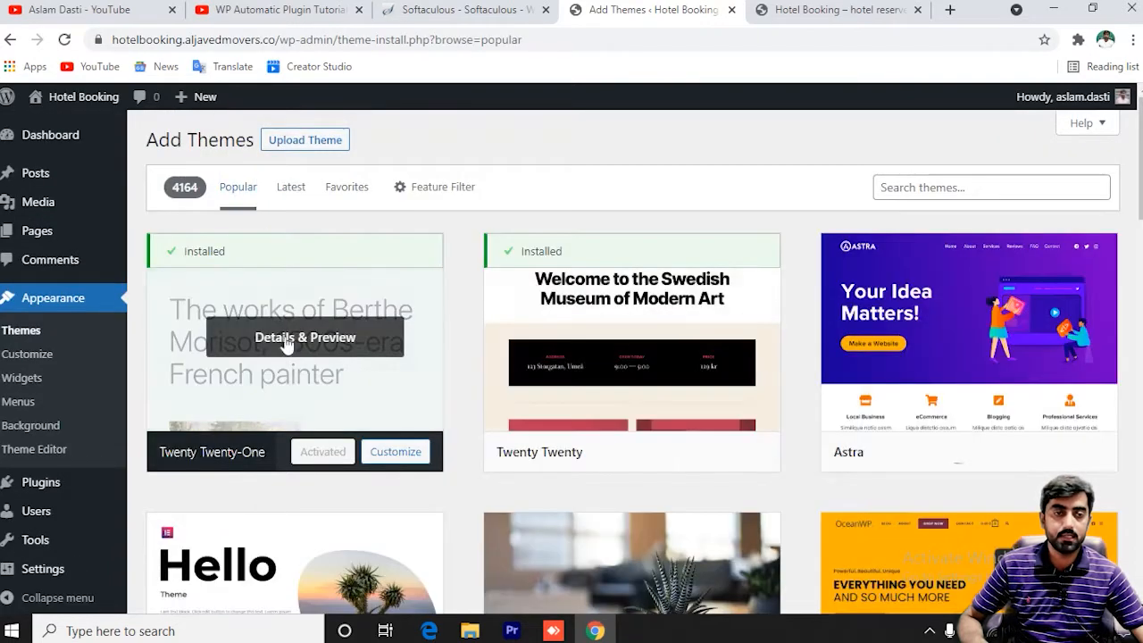
left_click(436, 187)
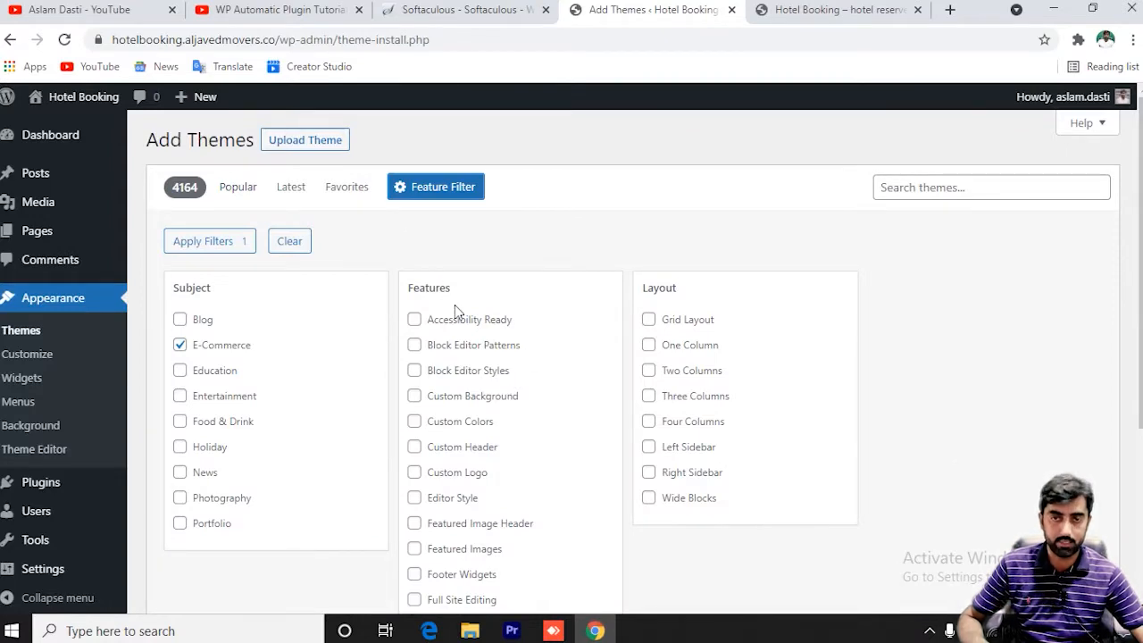
left_click(238, 189)
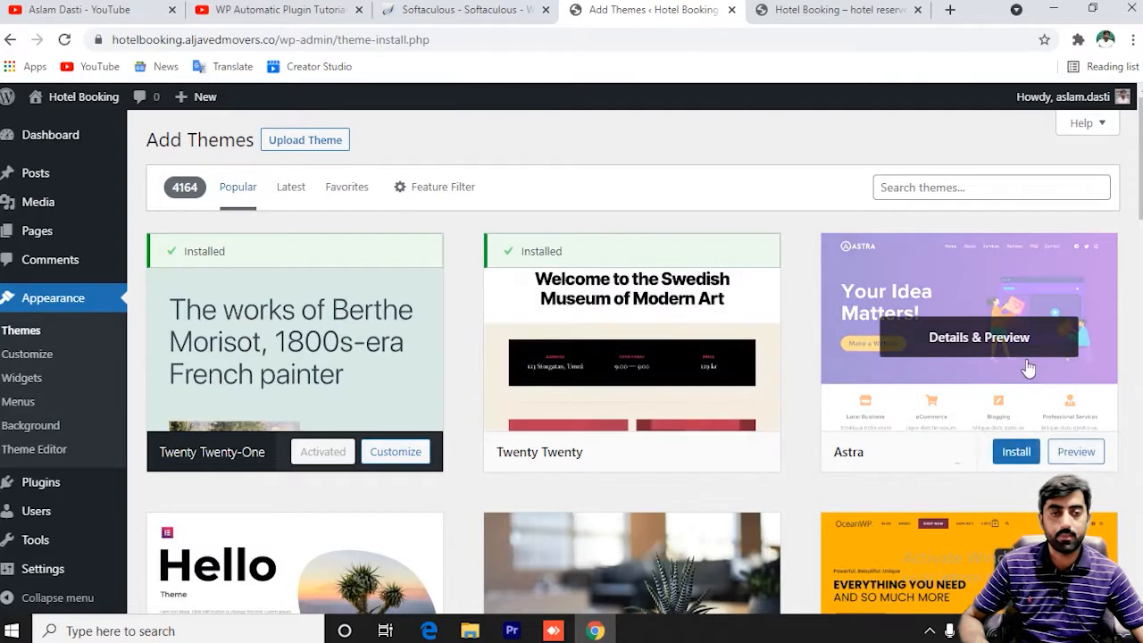
left_click(1013, 453)
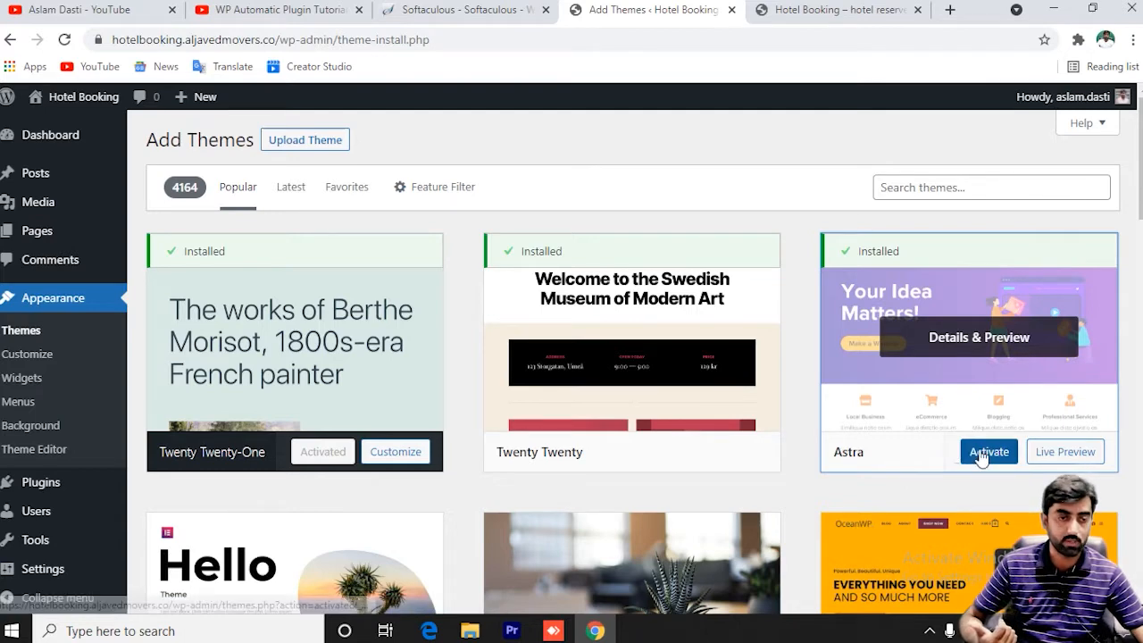
Activate the newly installed Astra theme from its theme card.
left_click(991, 454)
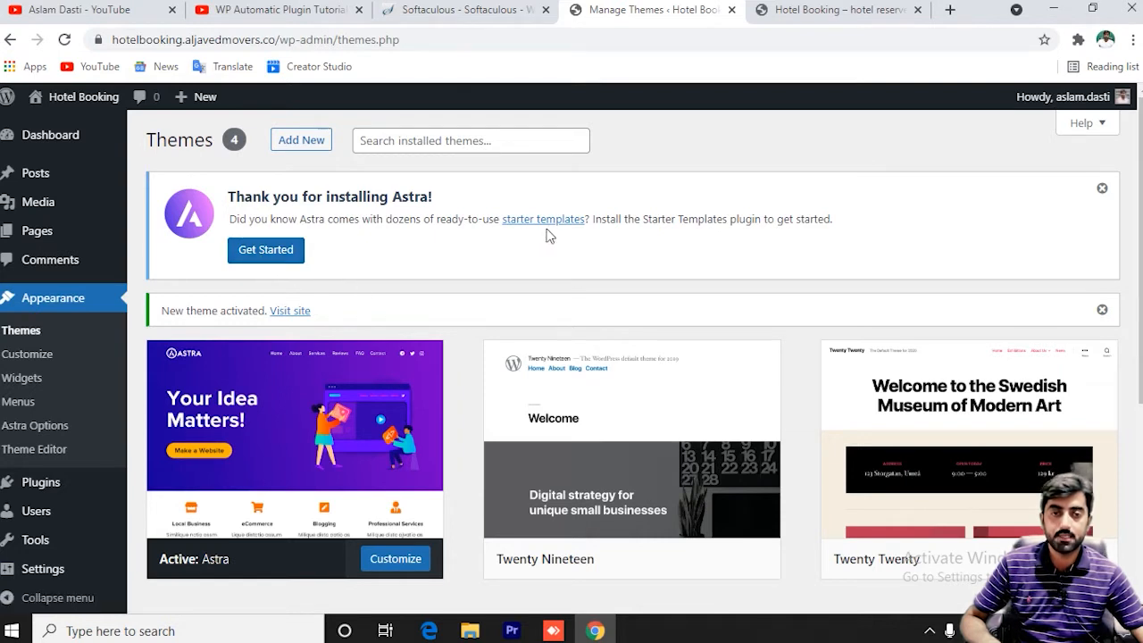
Start Astra's starter templates setup with Elementor as the page builder.
left_click(293, 259)
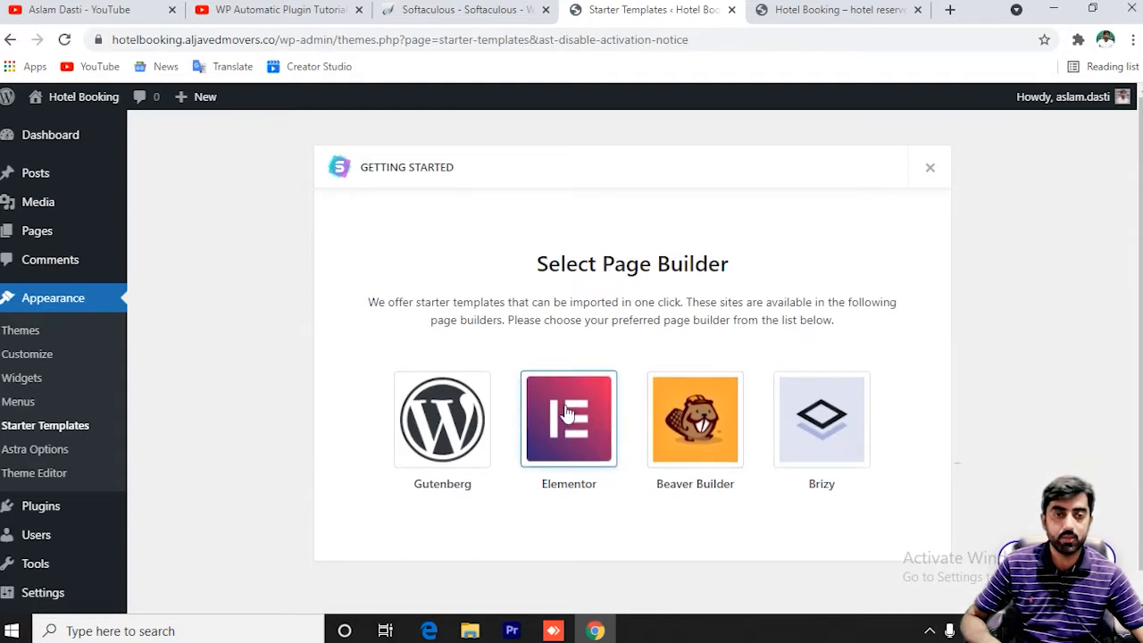
scroll(567, 413, "down", 1)
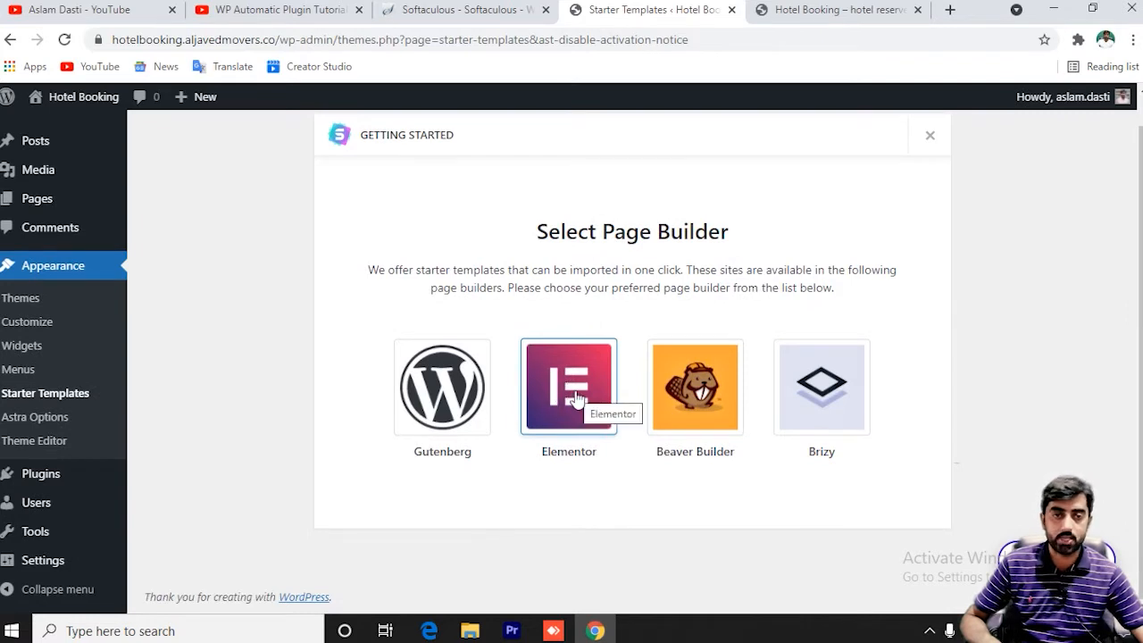
left_click(577, 399)
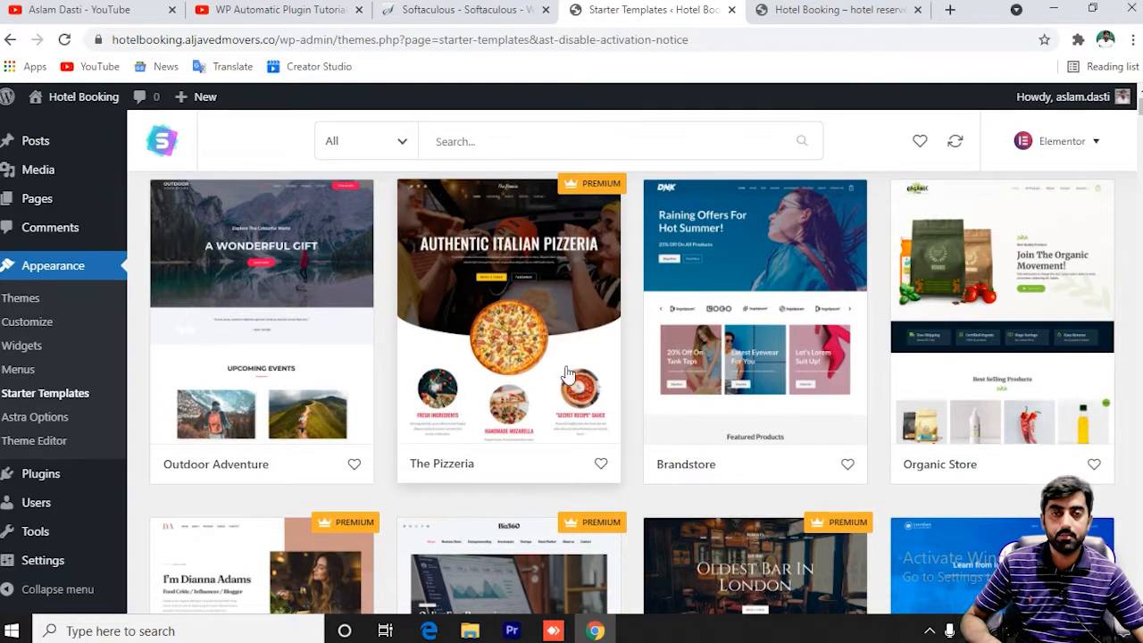
Filter the templates to Blog, then reset to all categories with free and premium templates.
left_click(389, 156)
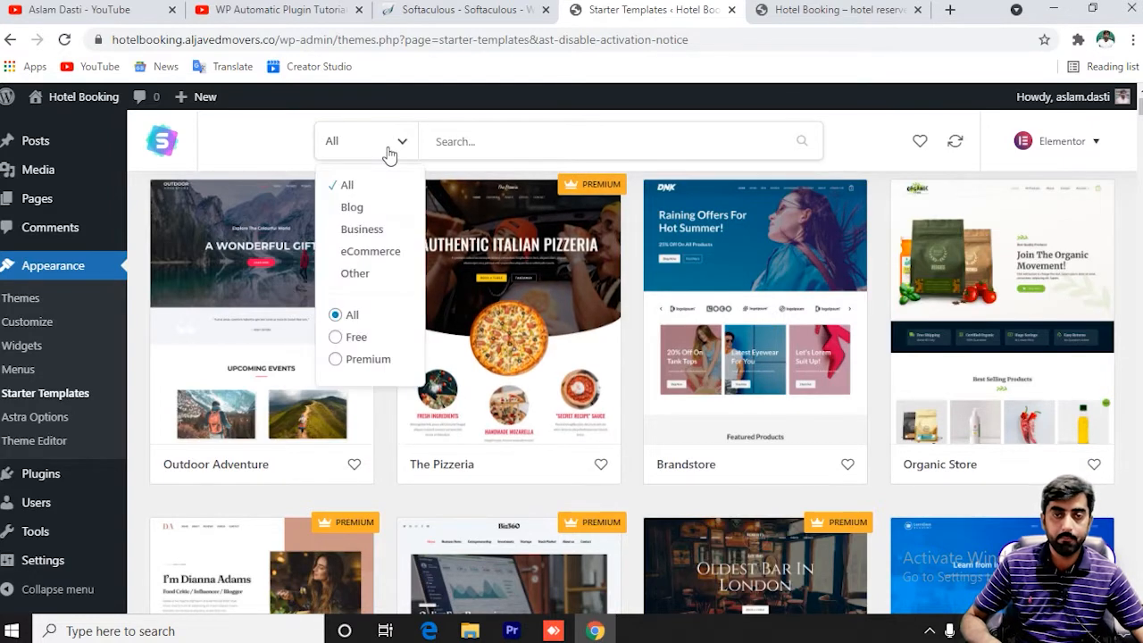
left_click(352, 208)
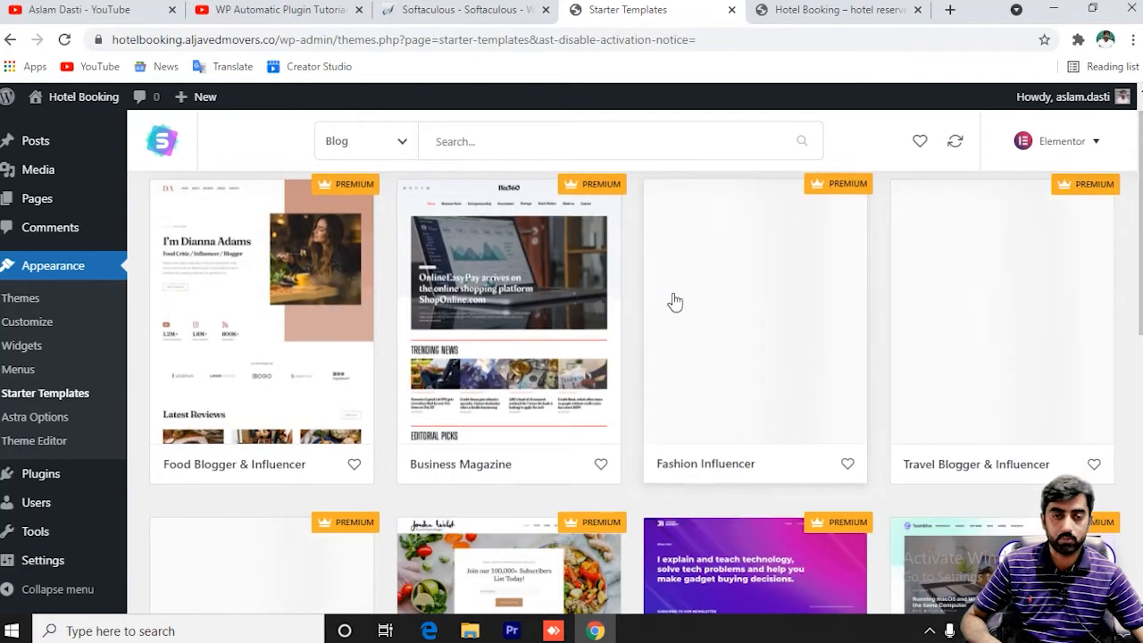
left_click(388, 141)
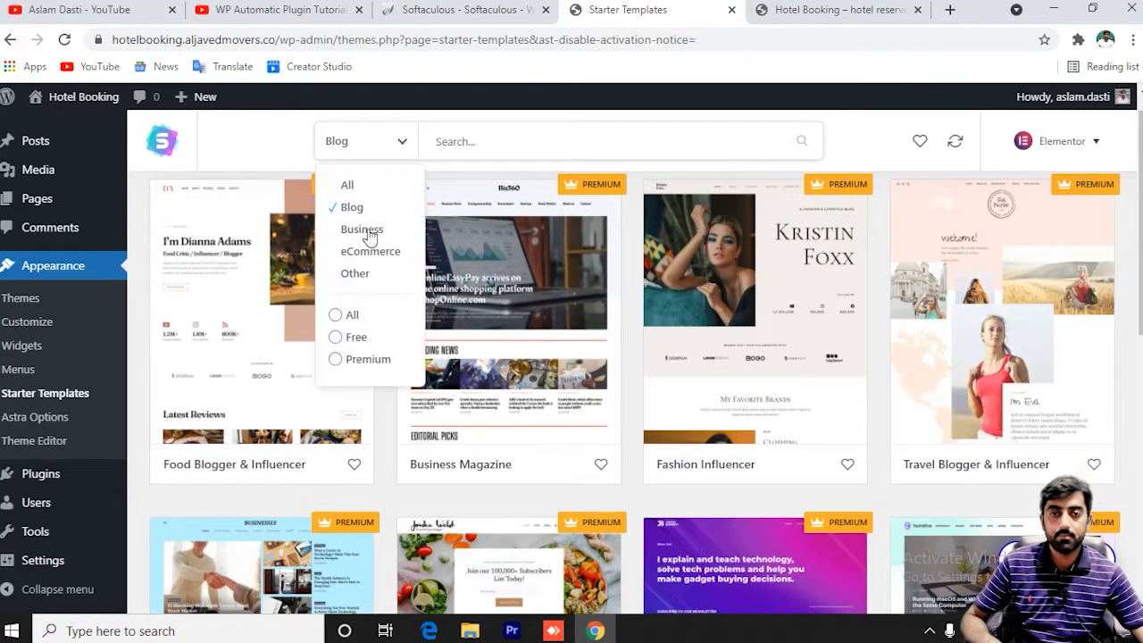
left_click(336, 316)
left_click(350, 140)
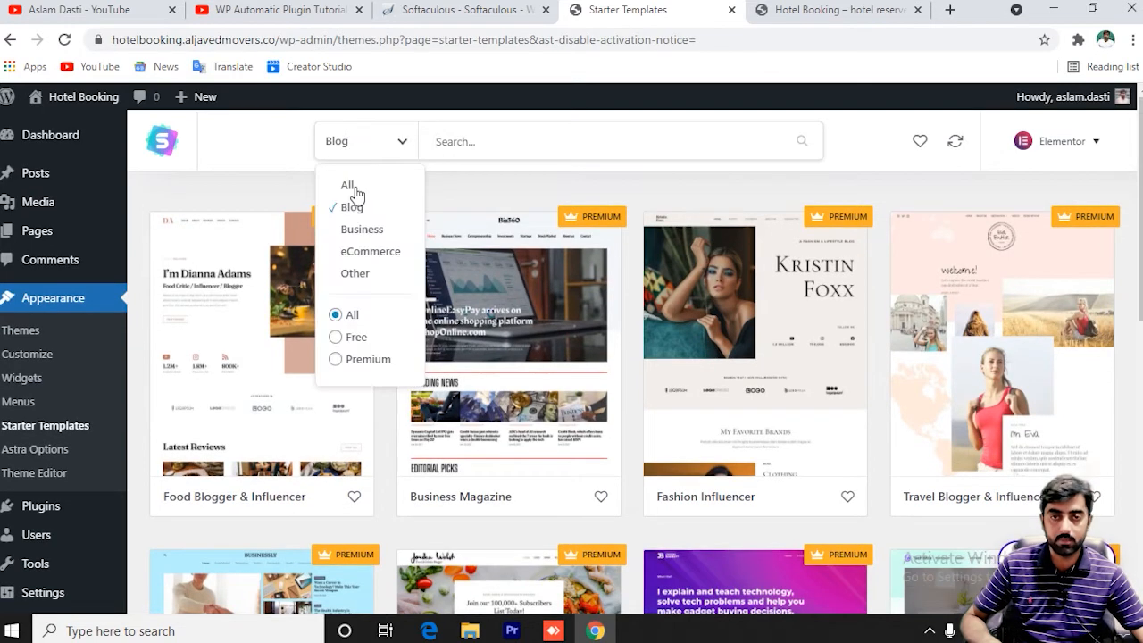
left_click(349, 186)
left_click(496, 149)
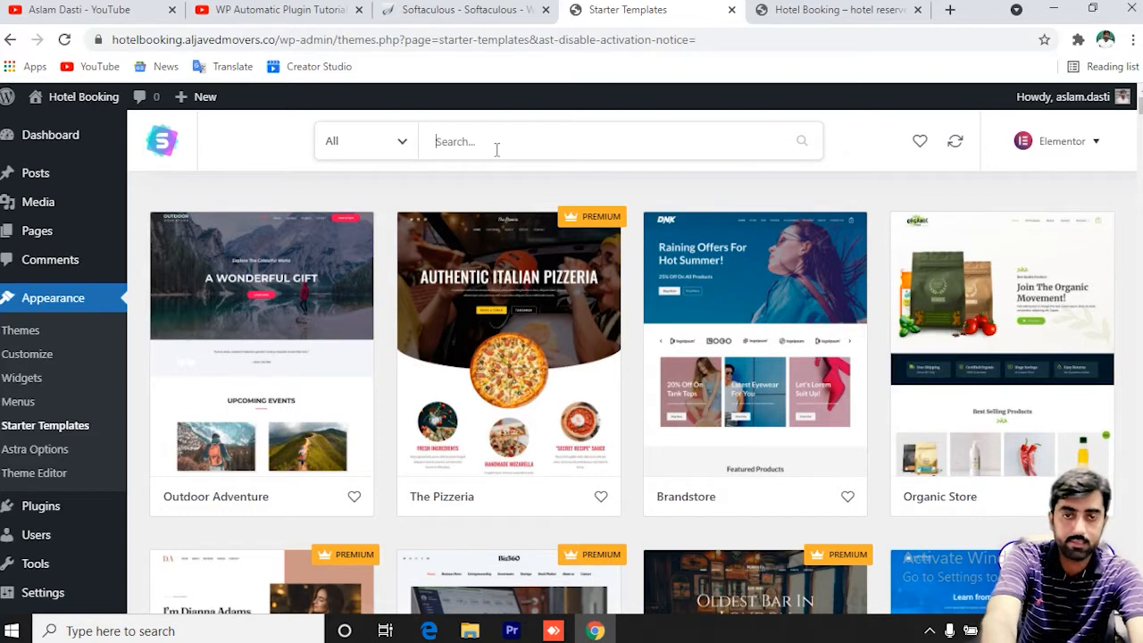
Search the starter templates for 'travel' and open the Travel & Tourism starter site.
type("travel")
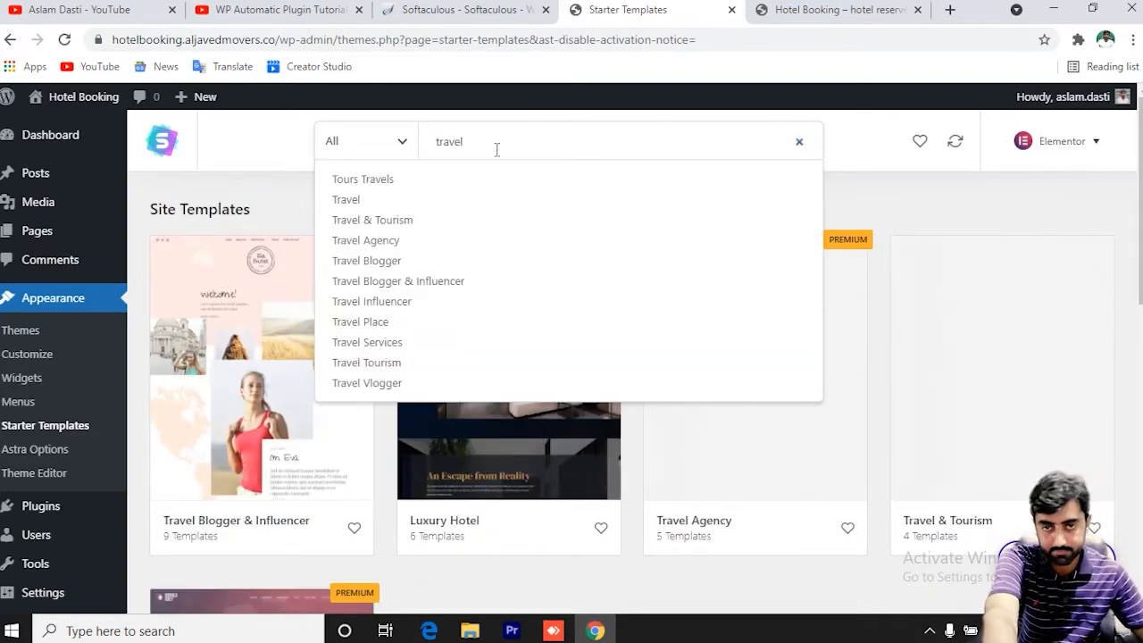
left_click(275, 157)
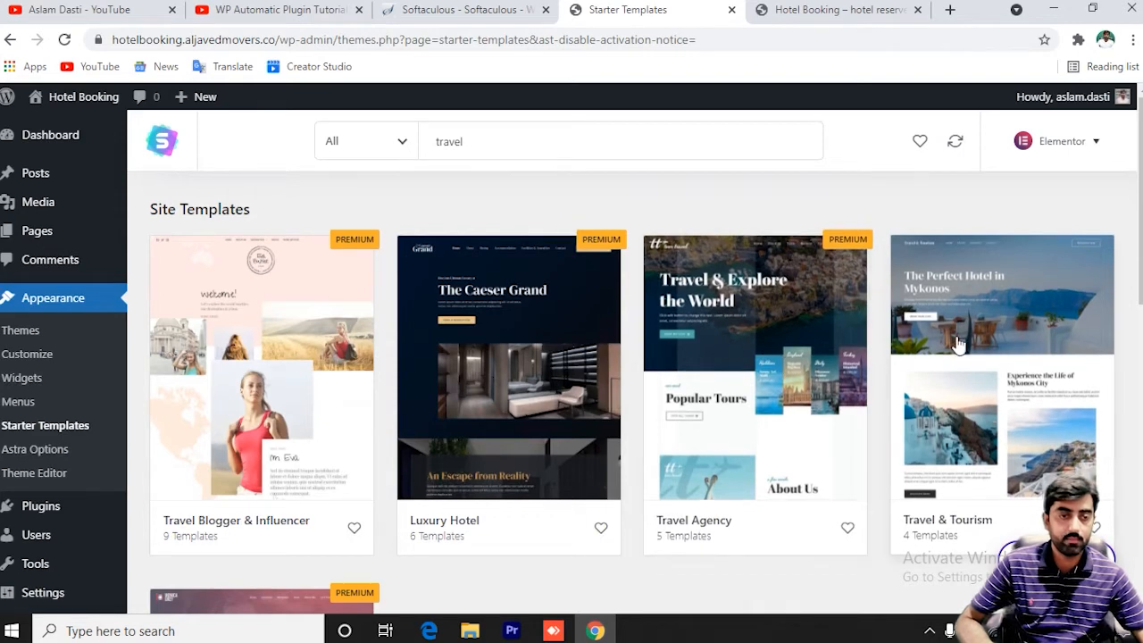
left_click(1016, 381)
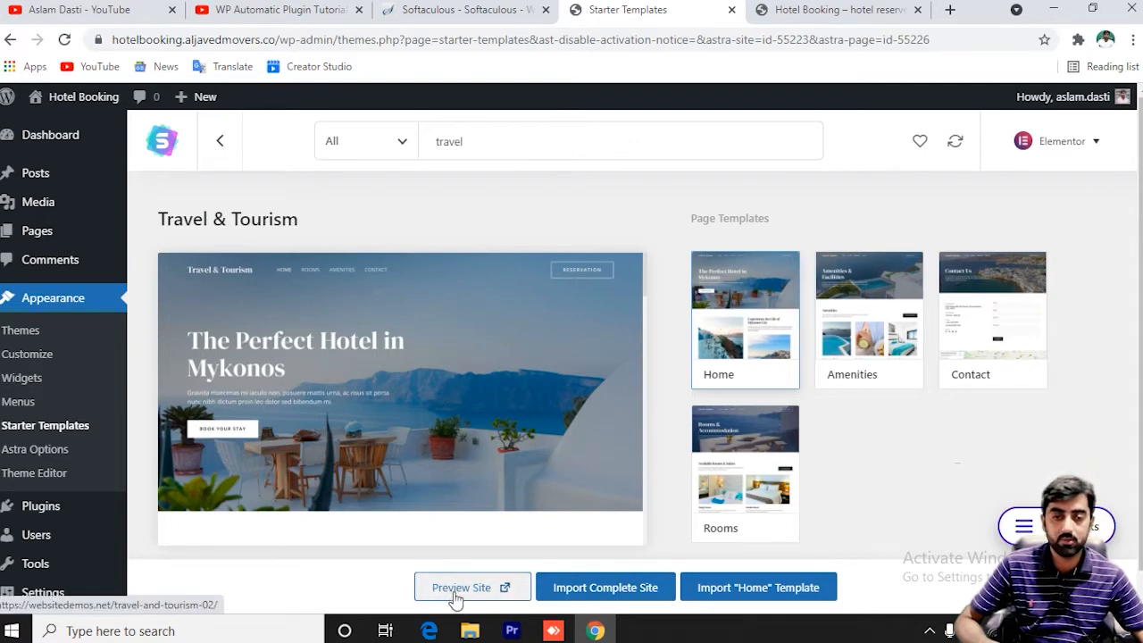
Import the complete Travel & Tourism site as an Expert building for myself, skipping details.
left_click(614, 592)
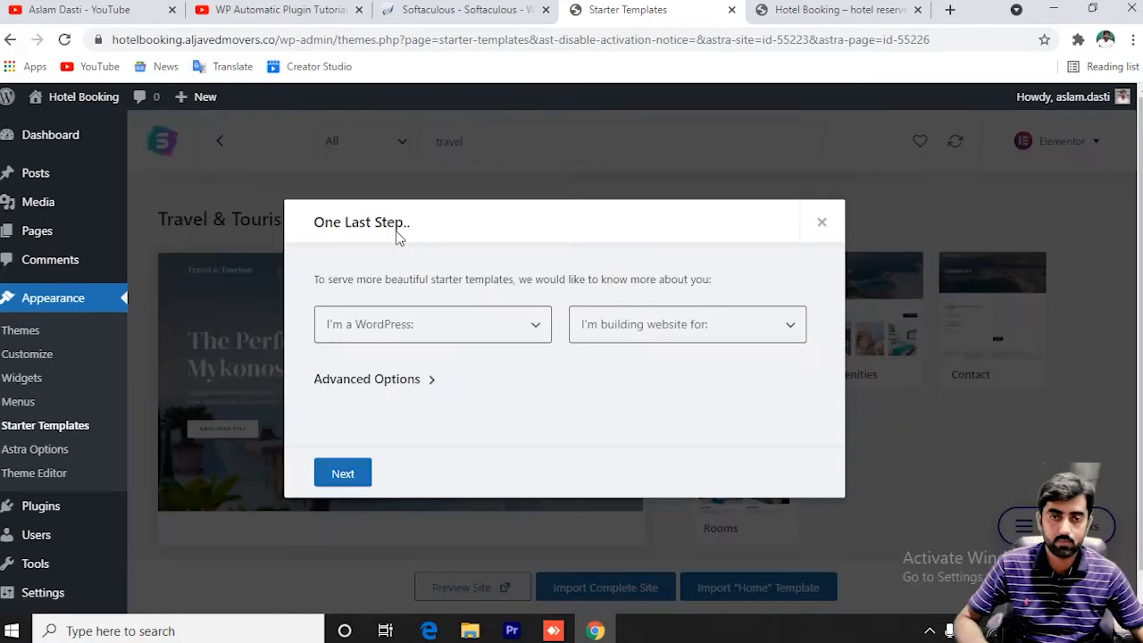
left_click(342, 472)
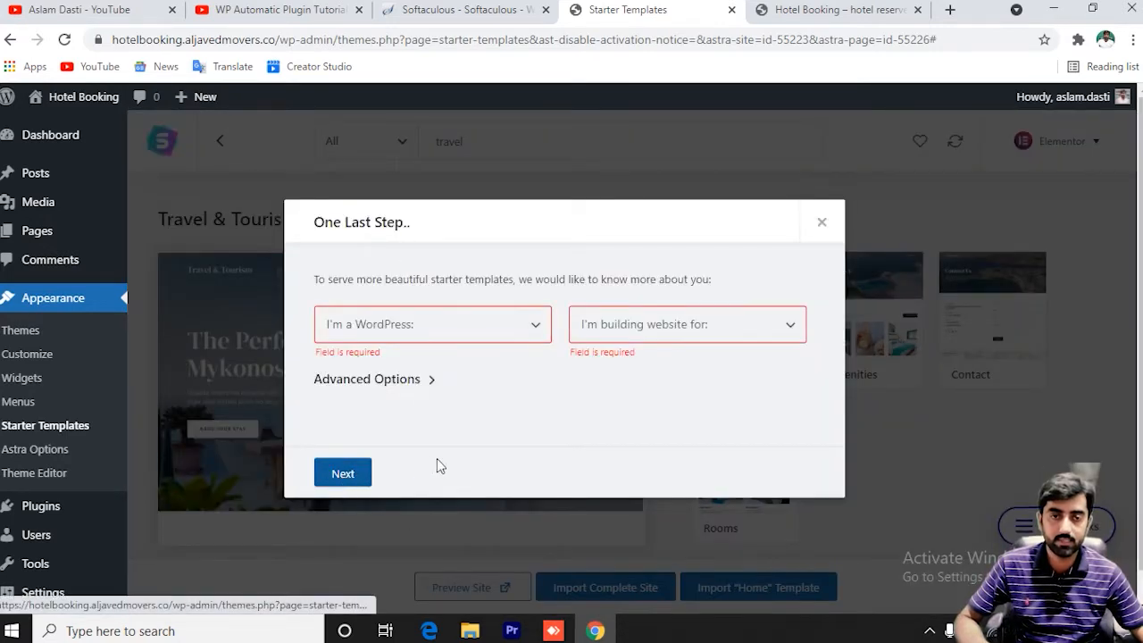
left_click(391, 329)
left_click(381, 401)
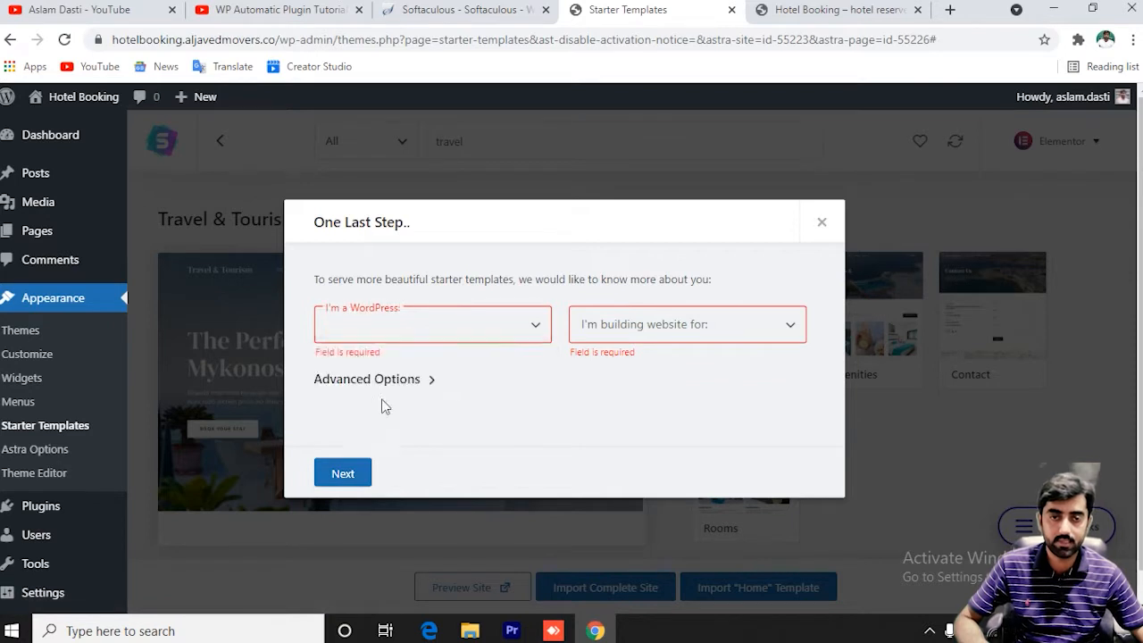
left_click(623, 325)
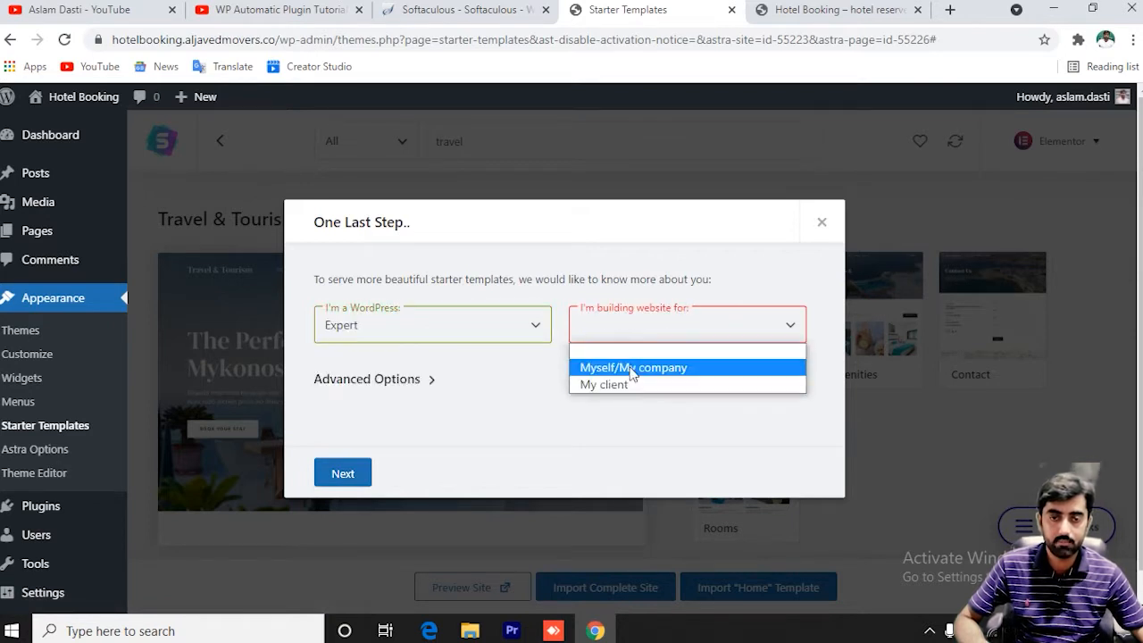
left_click(635, 368)
left_click(345, 476)
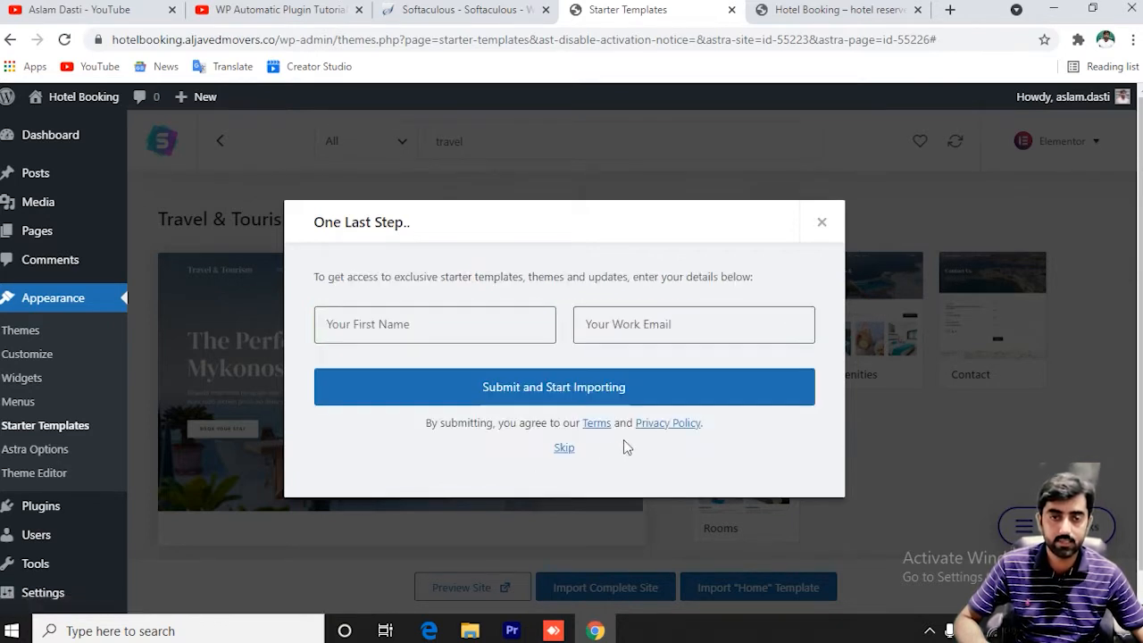
left_click(558, 449)
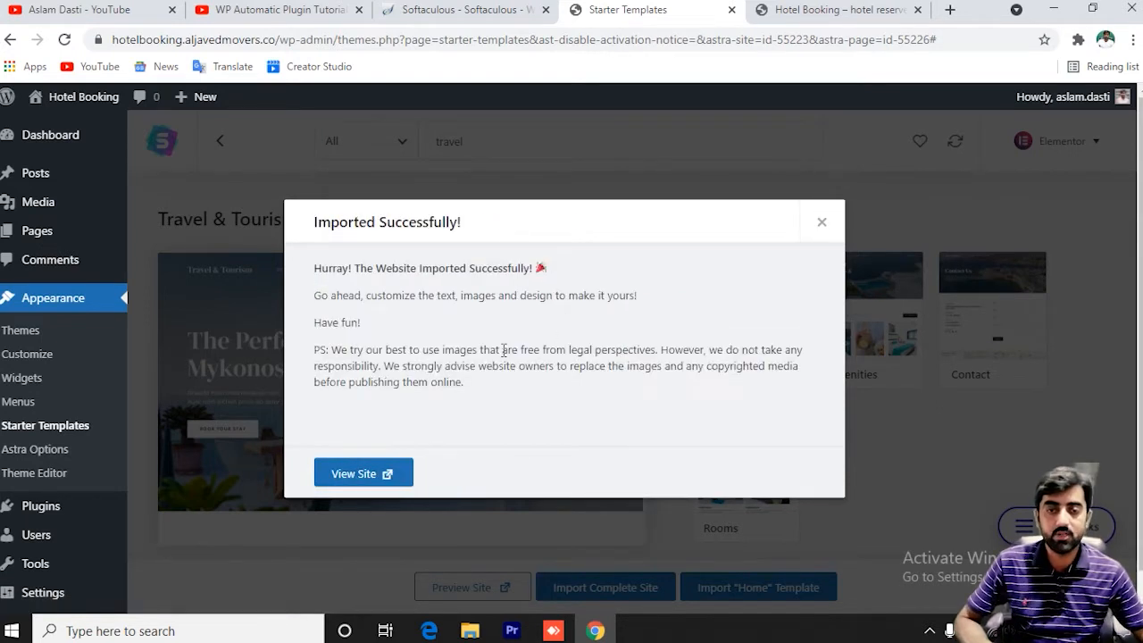
left_click(364, 479)
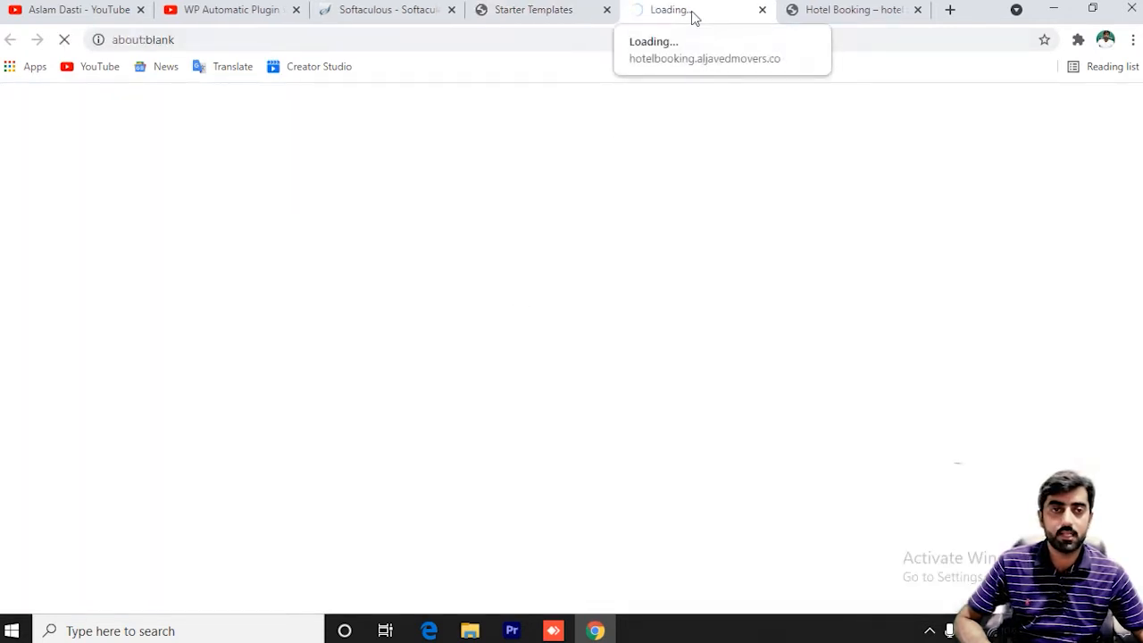
Scroll through the new 'The Perfect Hotel in Mykonos' home page and select its hero text.
left_click(808, 10)
scroll(485, 255, "down", 3)
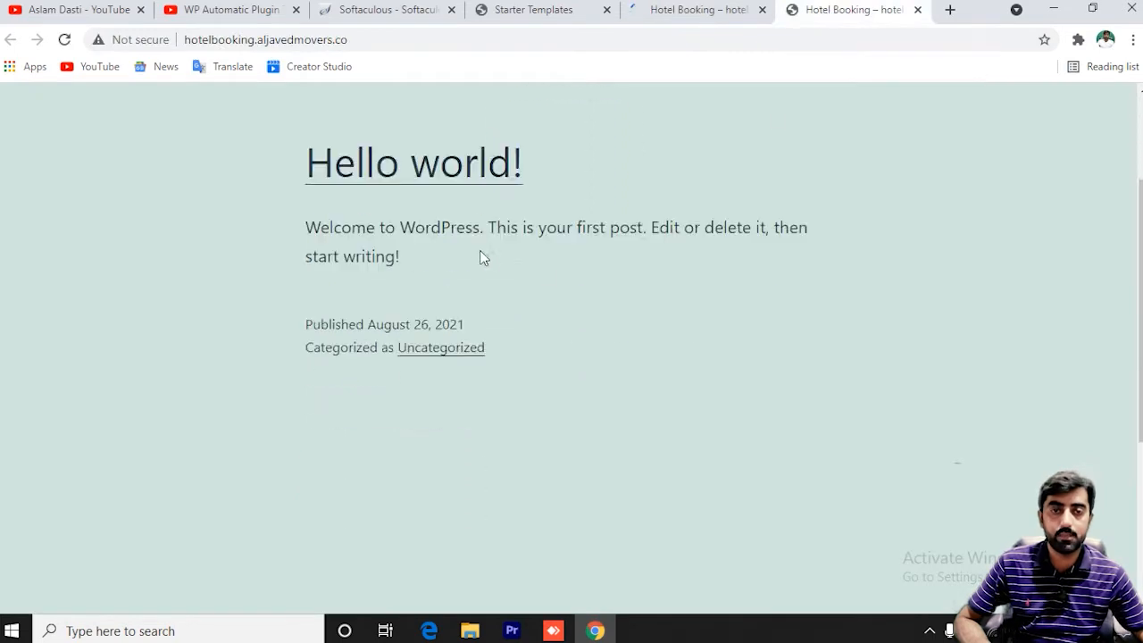
scroll(479, 255, "up", 3)
left_click(711, 7)
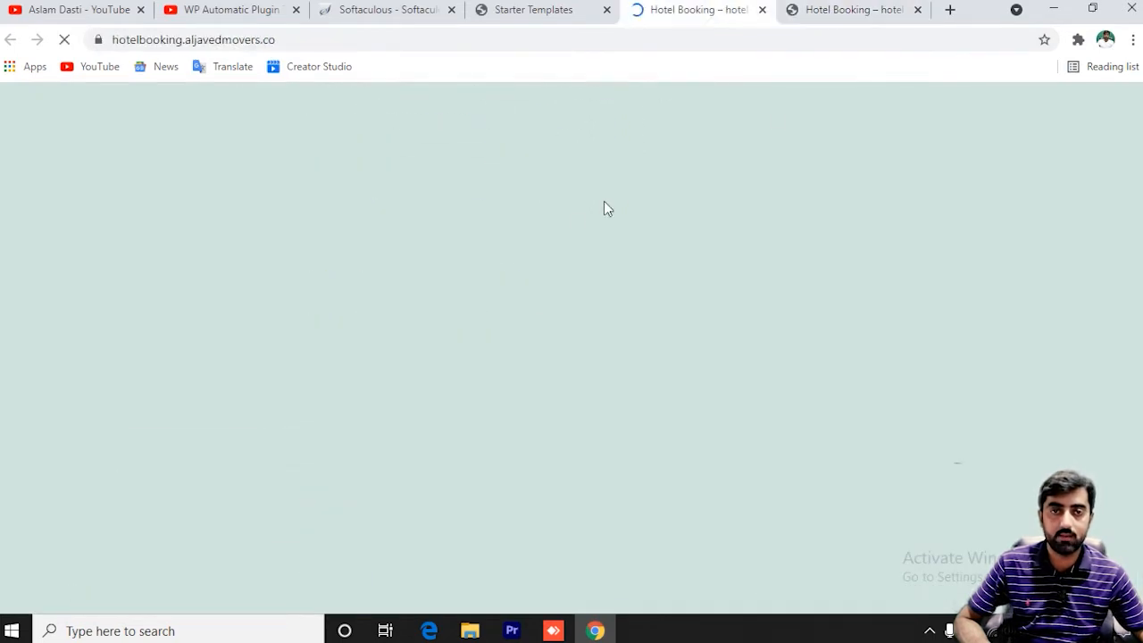
scroll(717, 274, "down", 3)
scroll(663, 295, "down", 10)
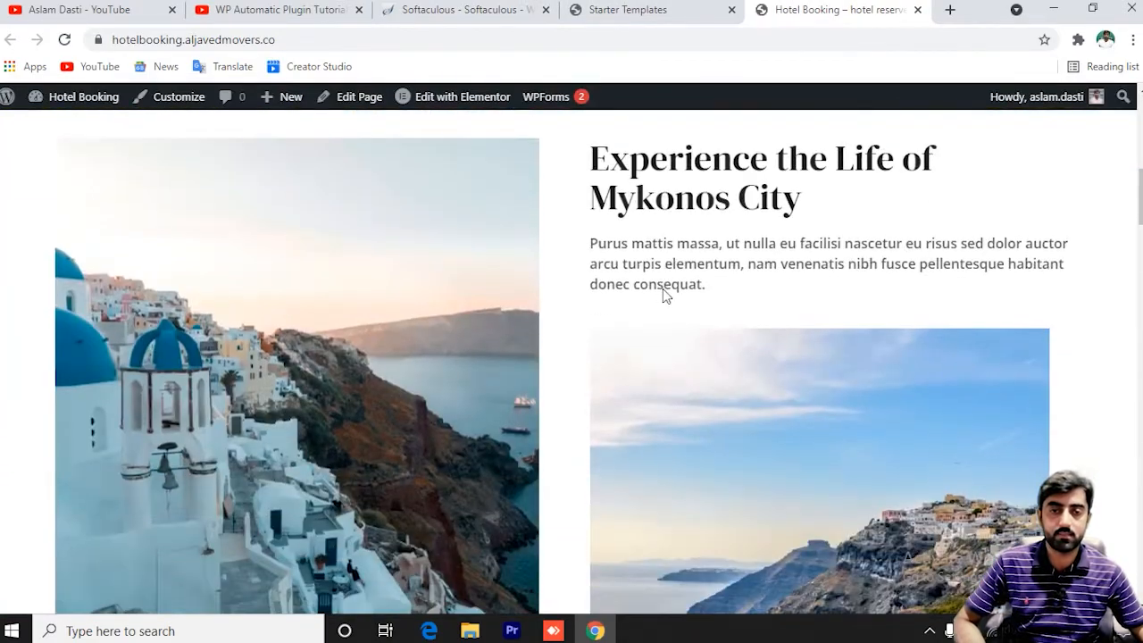
scroll(662, 294, "down", 4)
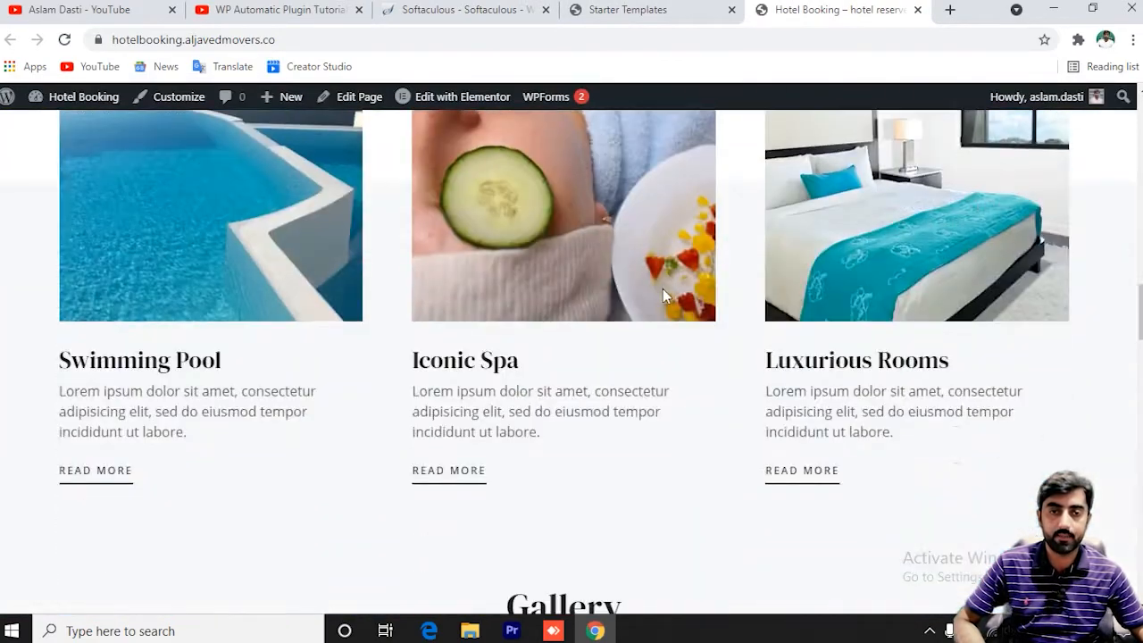
scroll(663, 295, "up", 3)
scroll(226, 483, "down", 2)
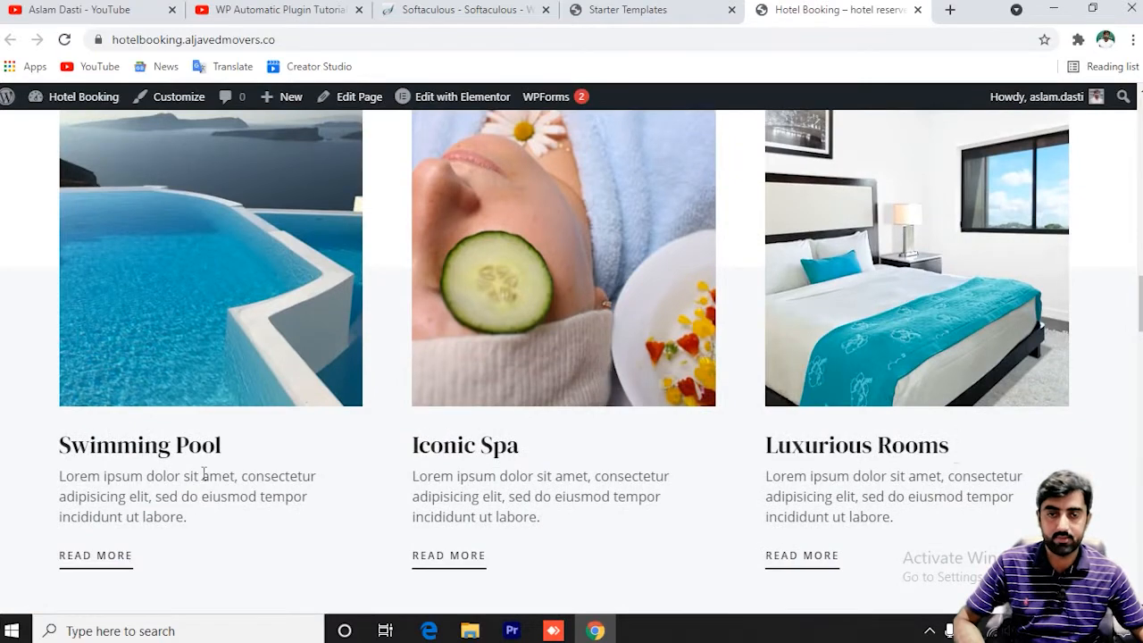
scroll(538, 465, "down", 7)
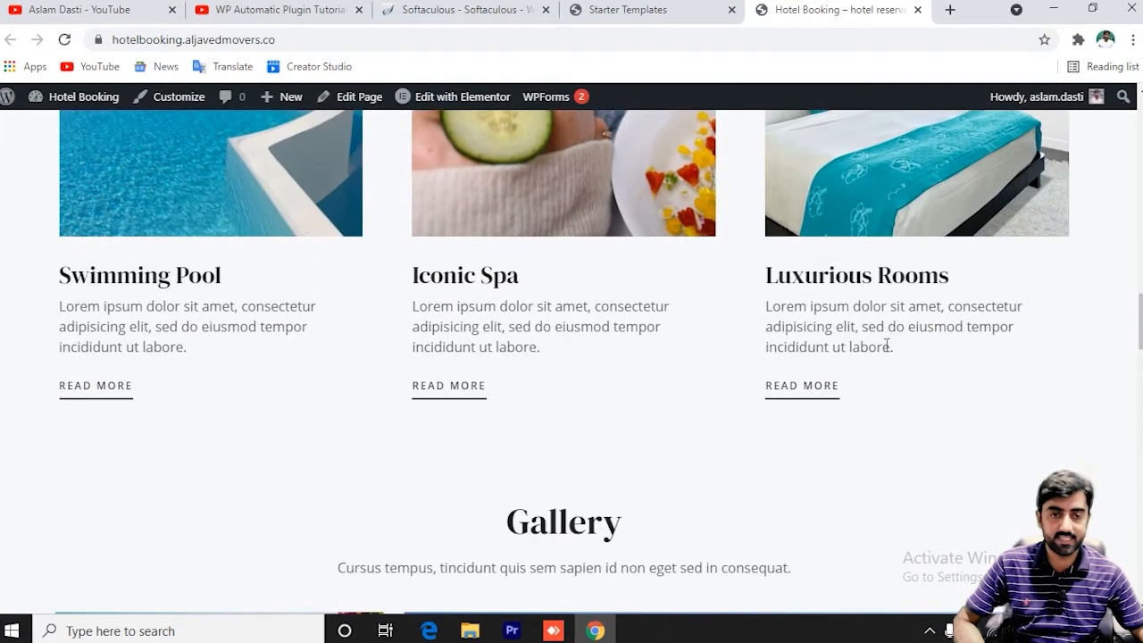
scroll(696, 356, "down", 3)
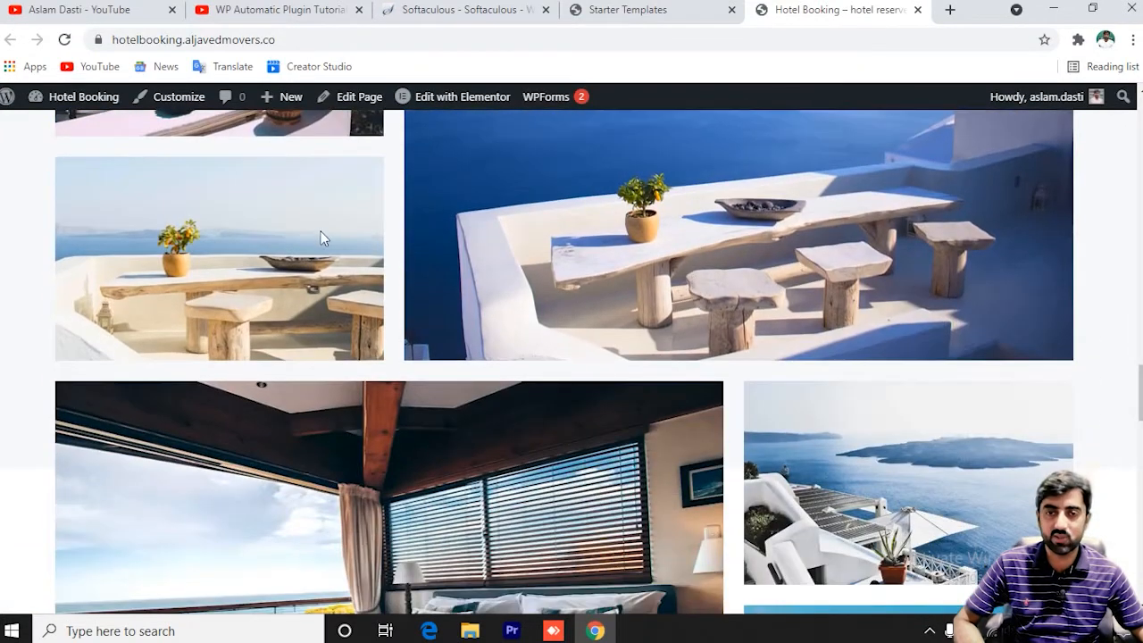
scroll(420, 268, "down", 15)
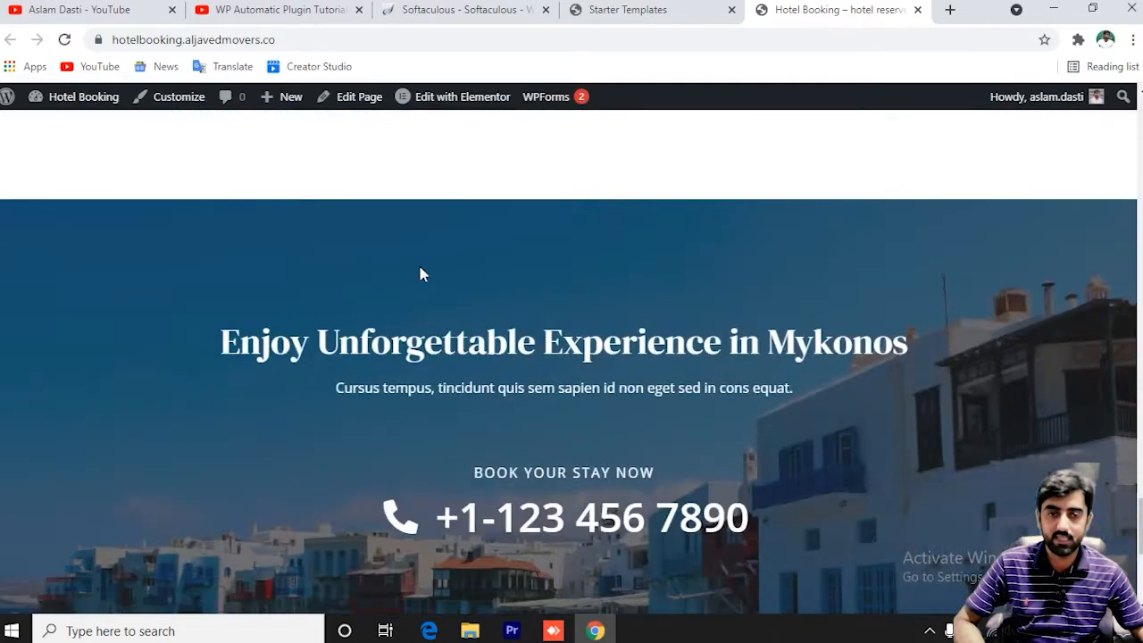
scroll(420, 268, "up", 3)
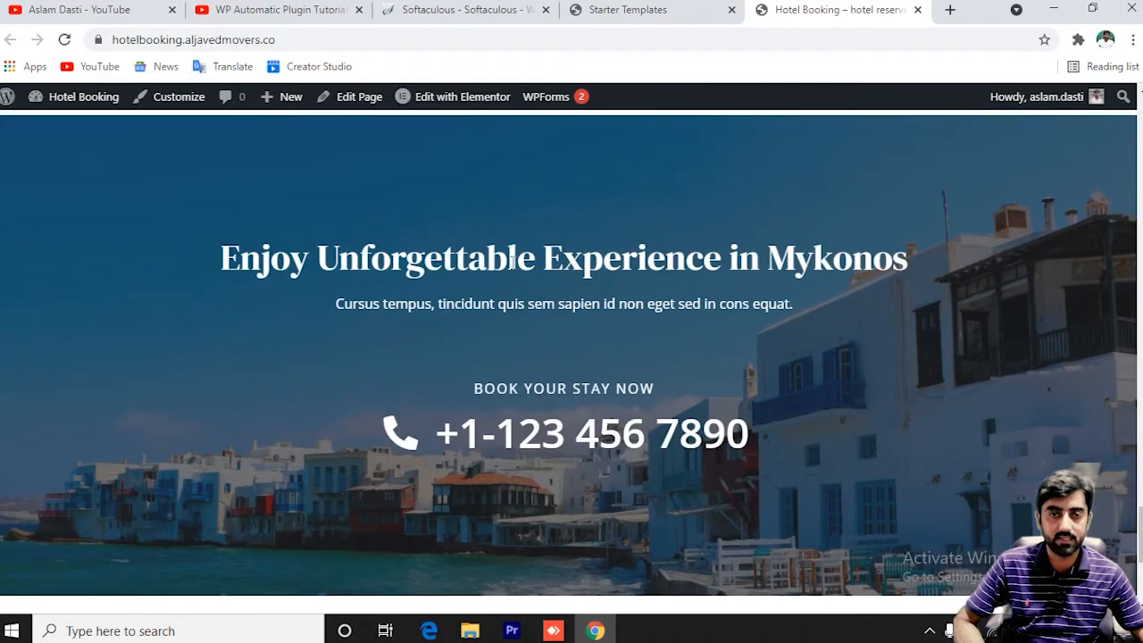
scroll(545, 276, "up", 15)
scroll(548, 276, "up", 5)
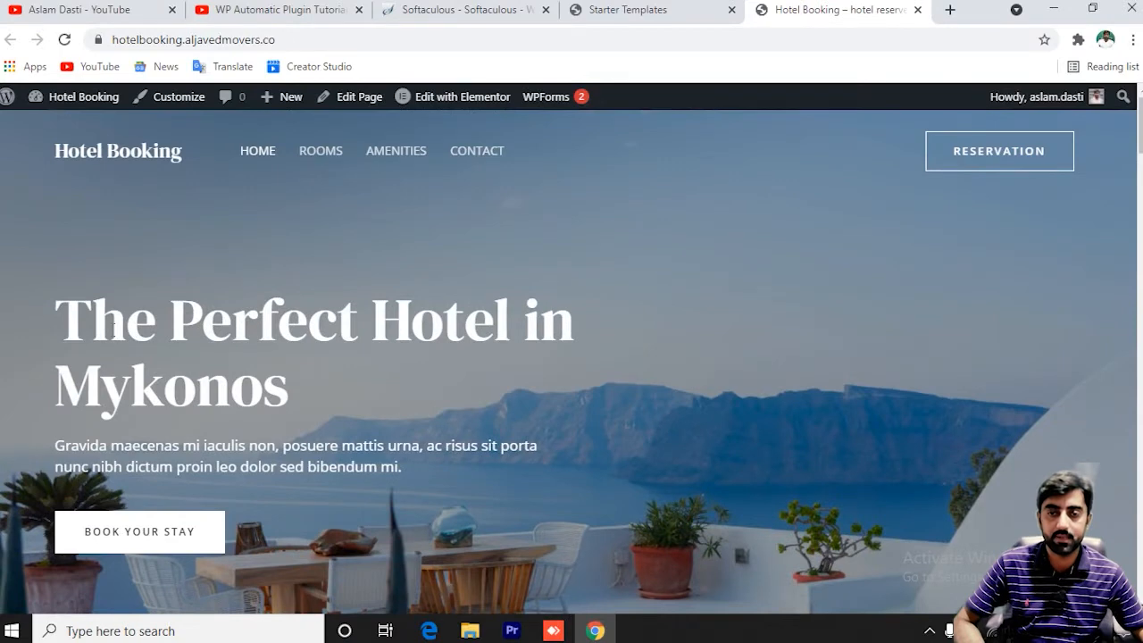
left_click_drag(75, 307, 296, 401)
left_click_drag(175, 444, 277, 466)
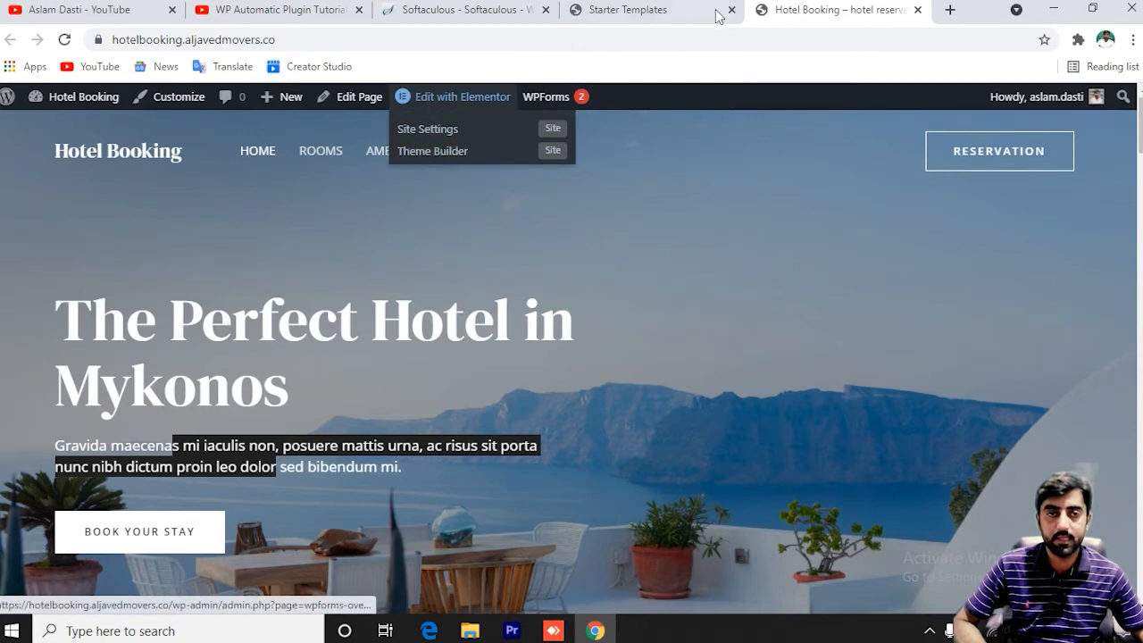
Close the Softaculous tab and open the All Pages list from Starter Templates.
left_click(616, 10)
mouse_move(54, 243)
left_click(545, 10)
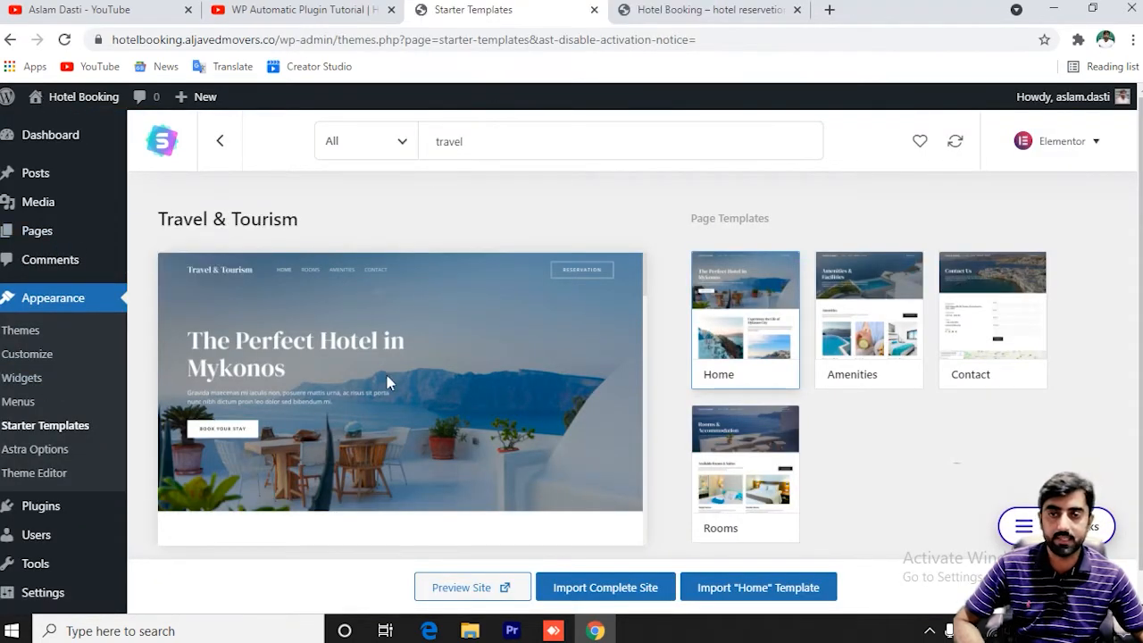
mouse_move(22, 239)
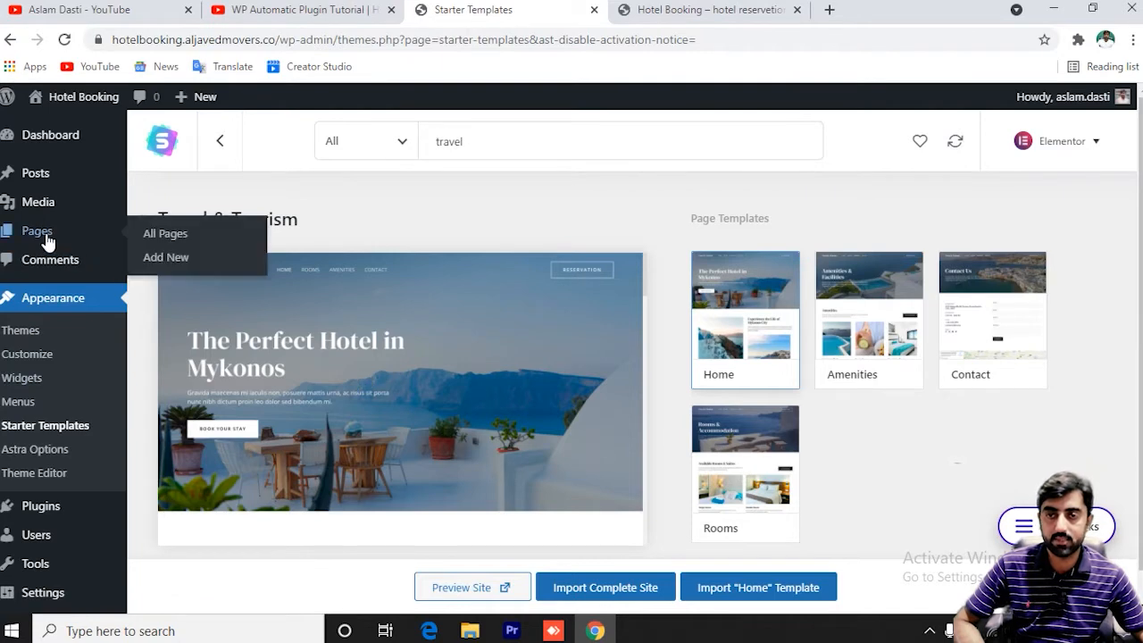
left_click(174, 243)
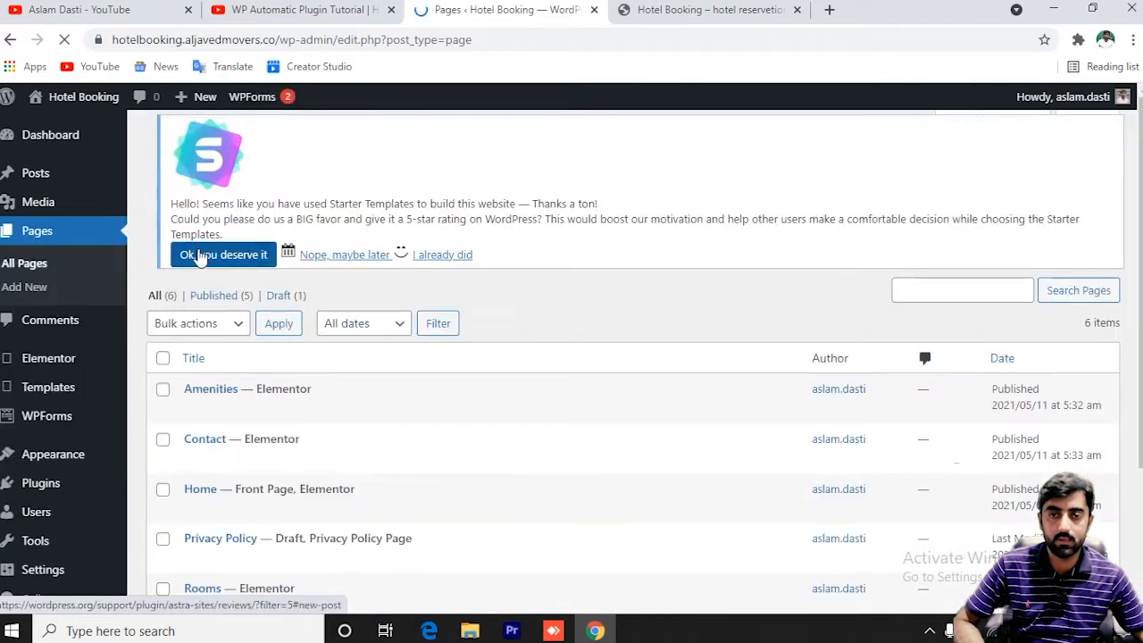
scroll(365, 403, "down", 1)
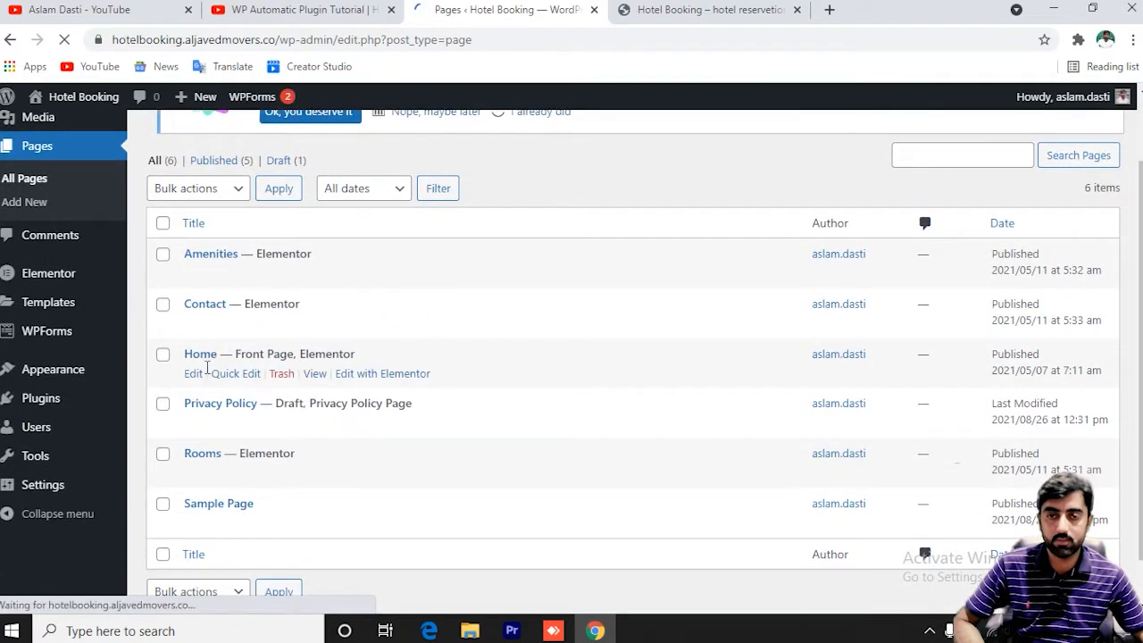
Open the Home page's 'Edit with Elementor' link in a new tab and switch to it.
right_click(194, 377)
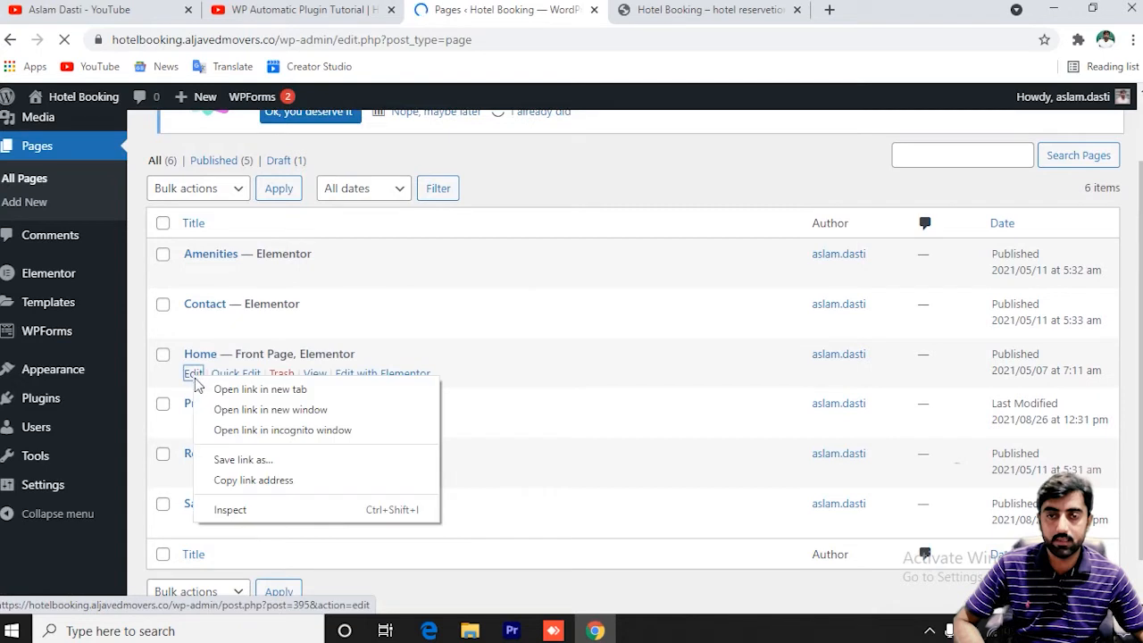
left_click(440, 307)
right_click(391, 378)
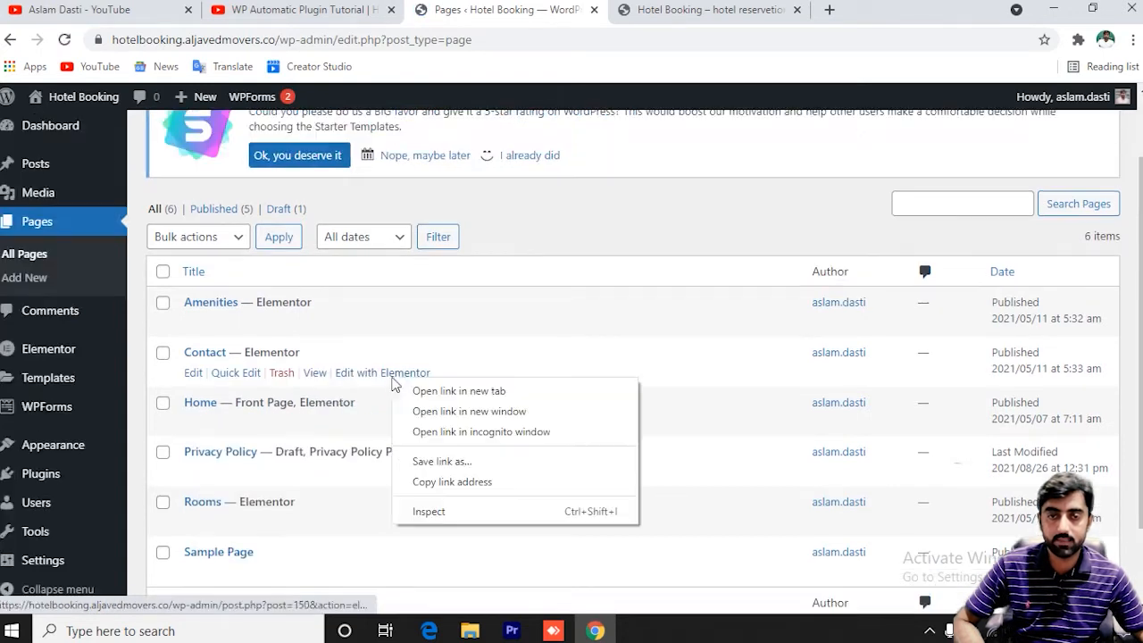
right_click(375, 375)
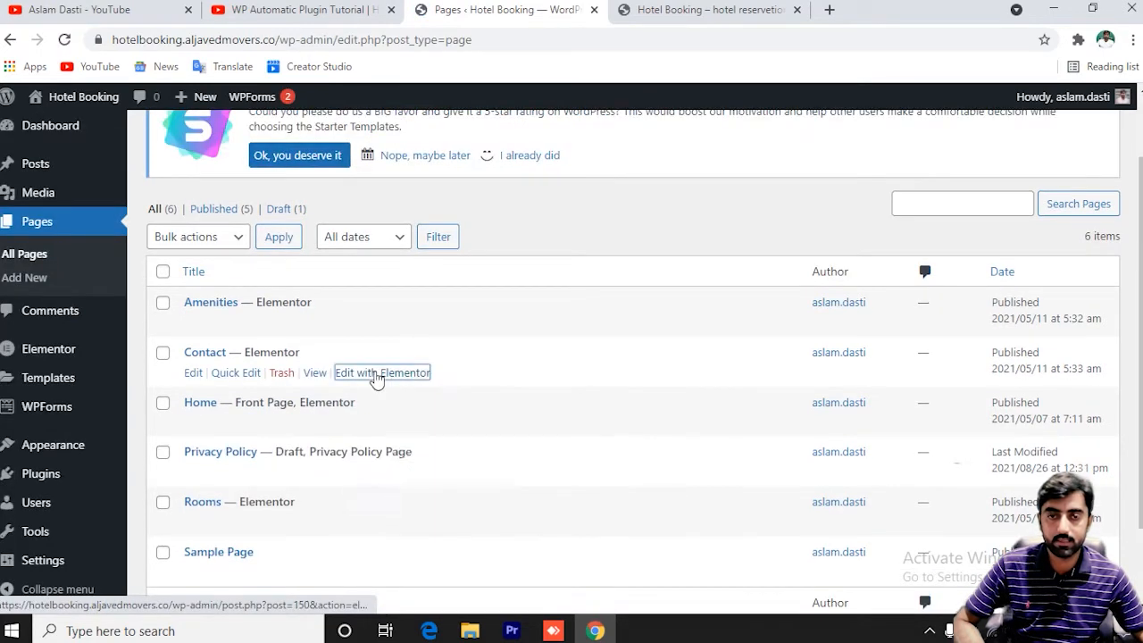
right_click(339, 421)
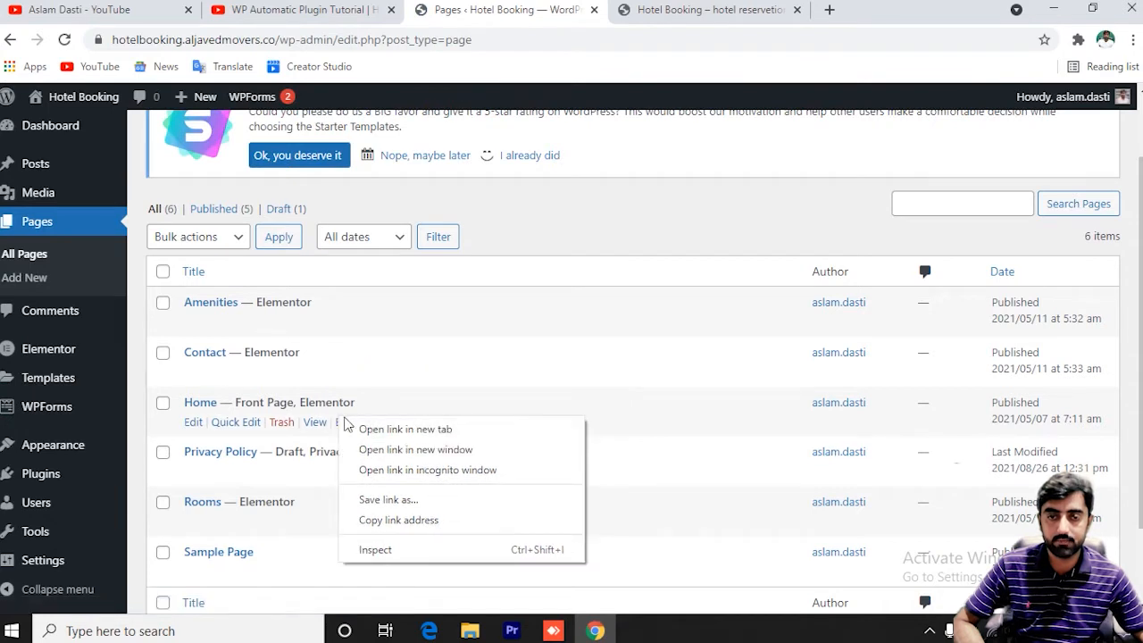
left_click(366, 411)
right_click(366, 411)
right_click(375, 424)
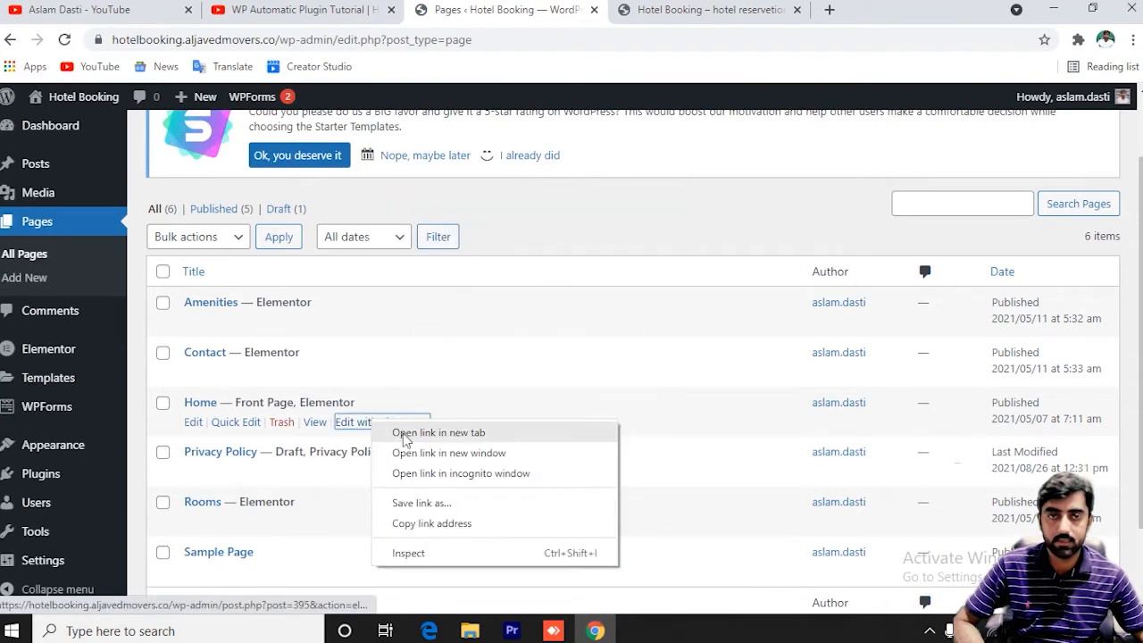
left_click(407, 436)
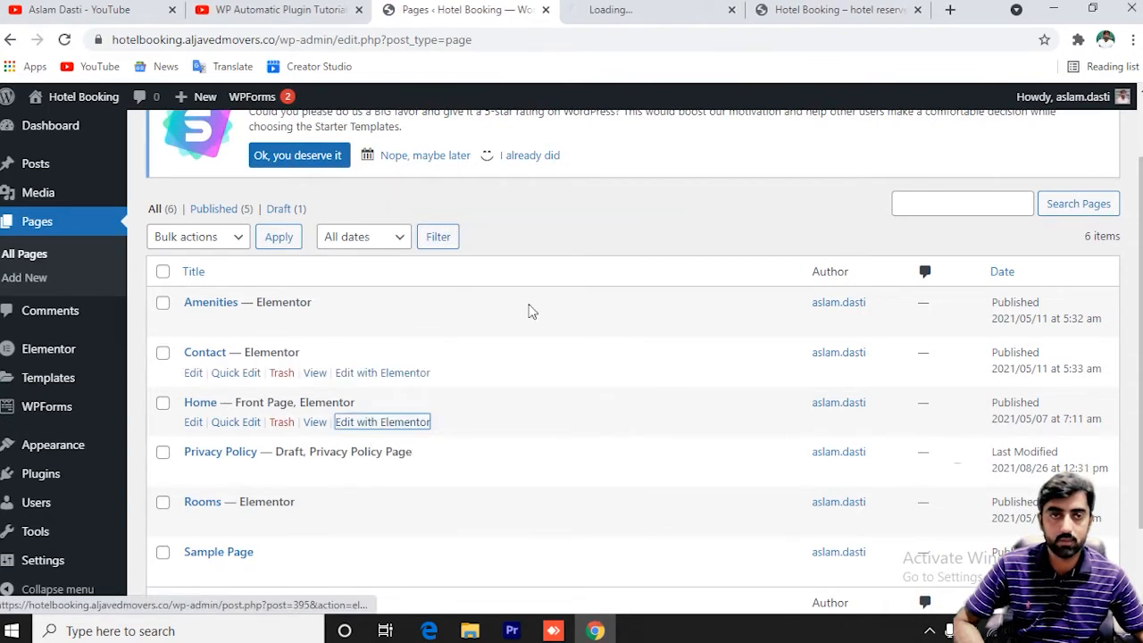
left_click(637, 10)
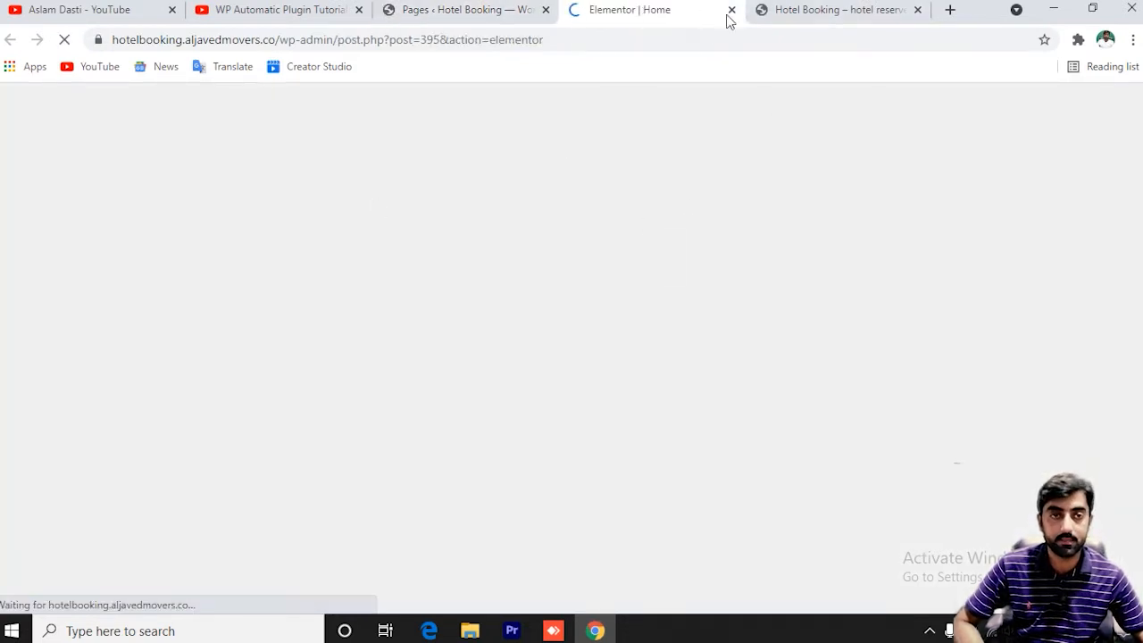
Replace the hero heading text with 'Best Room Available'.
left_click(834, 10)
left_click(597, 15)
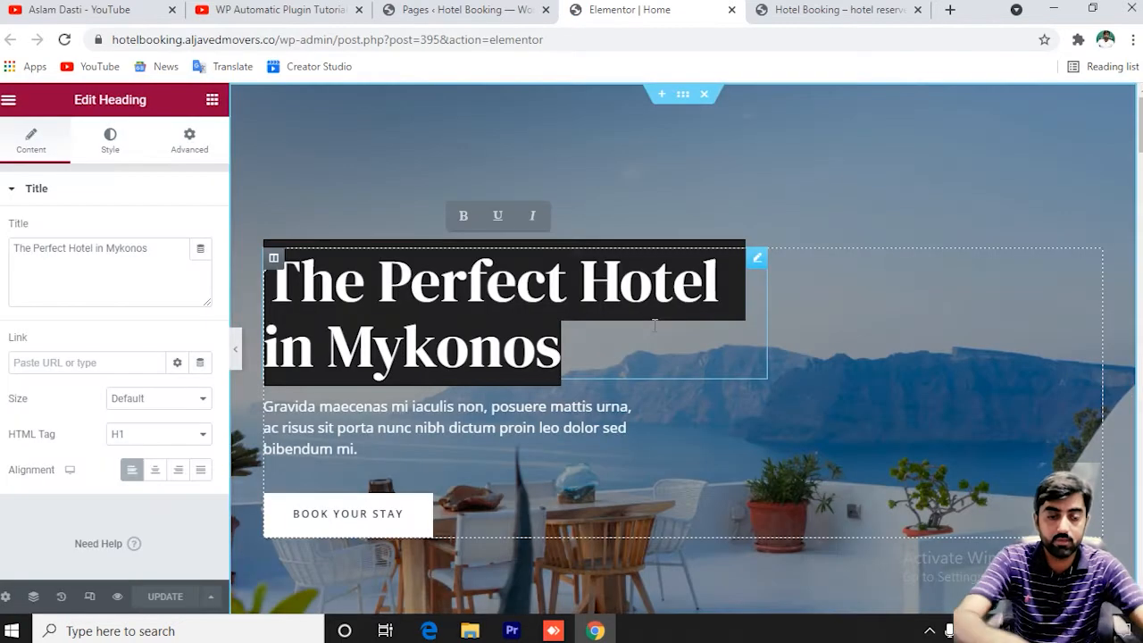
key("BackSpace")
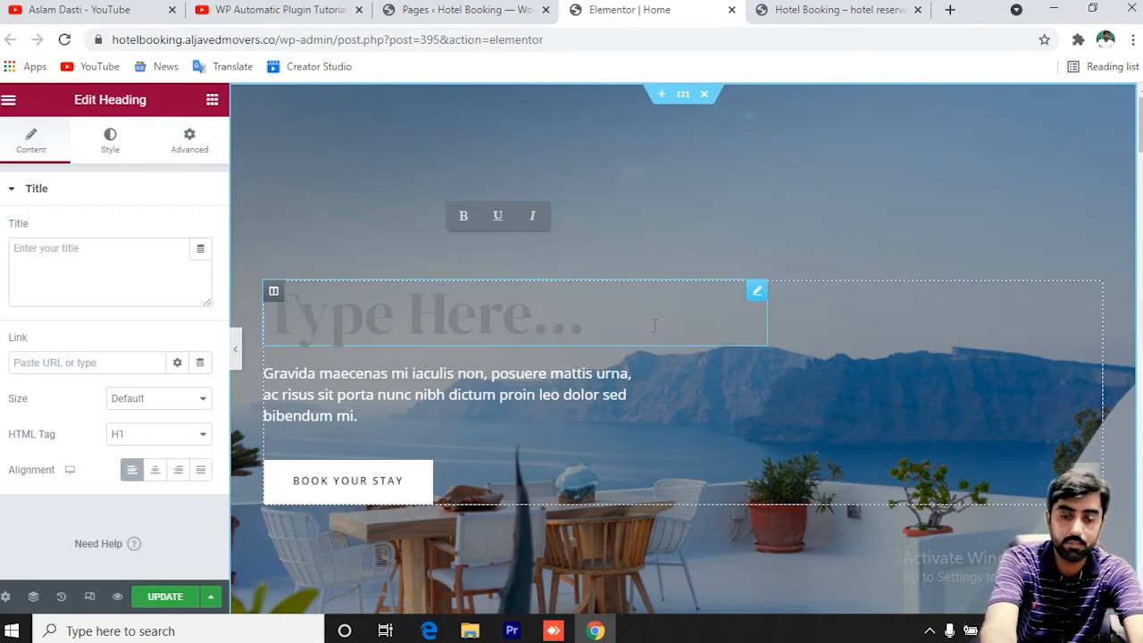
type("Best Room Available")
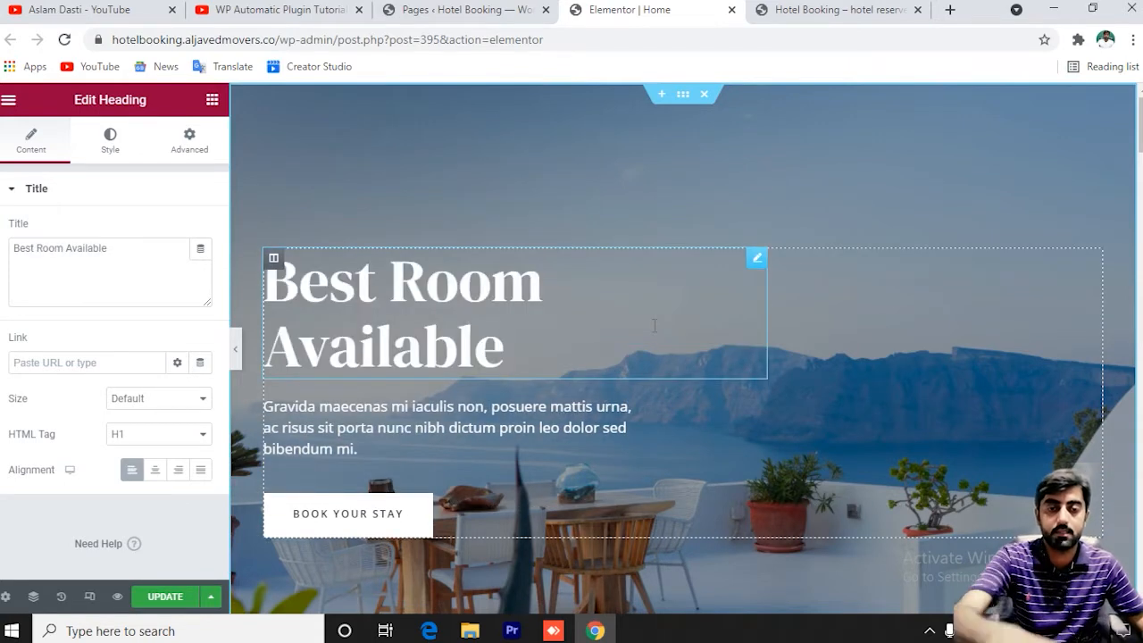
Inspect the hero paragraph's content, style and advanced spacing settings.
left_click(327, 420)
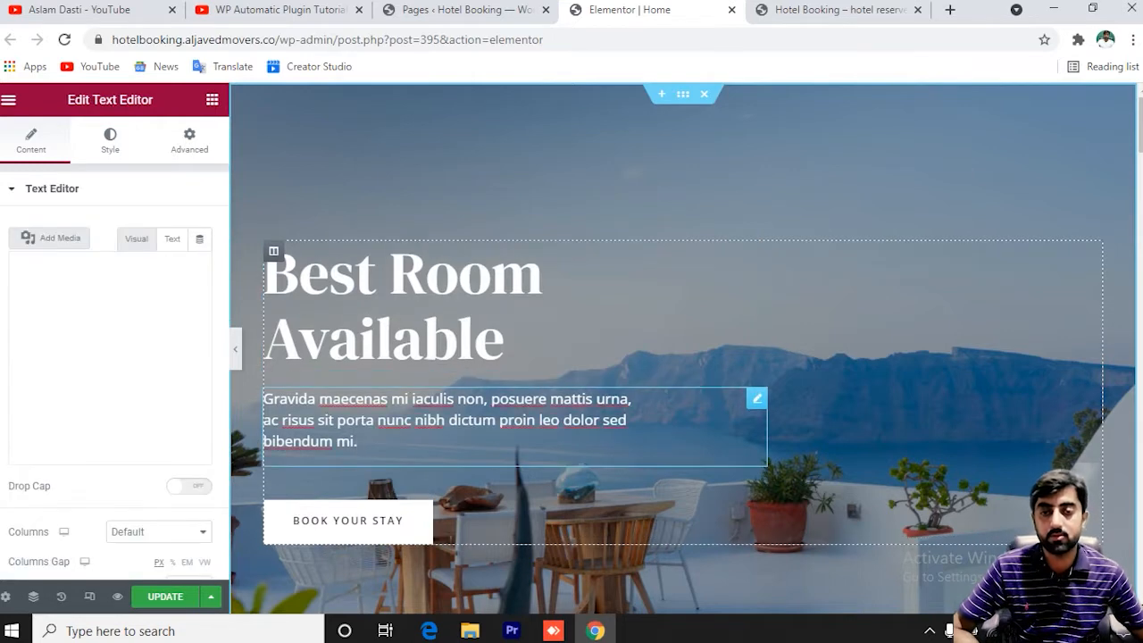
left_click(116, 159)
left_click(181, 157)
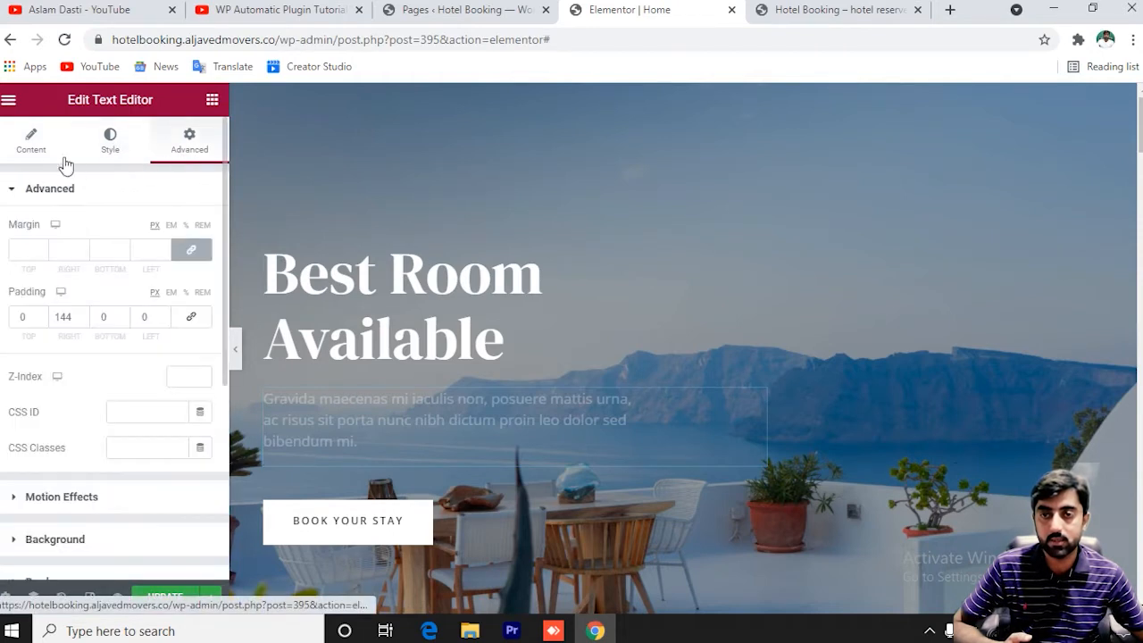
left_click(29, 152)
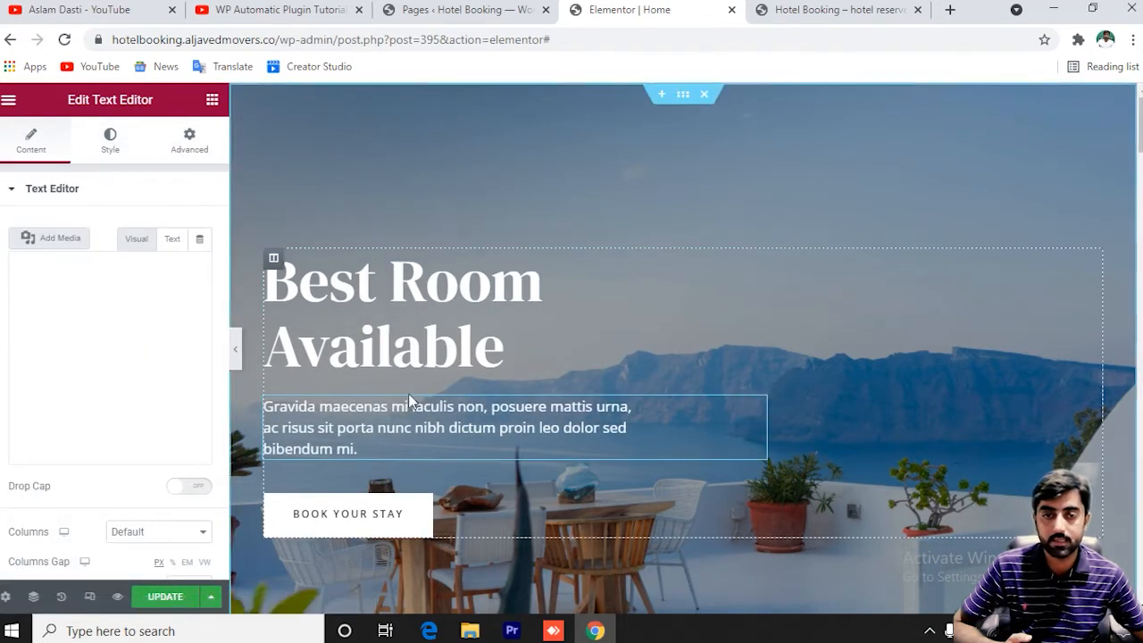
double_click(410, 418)
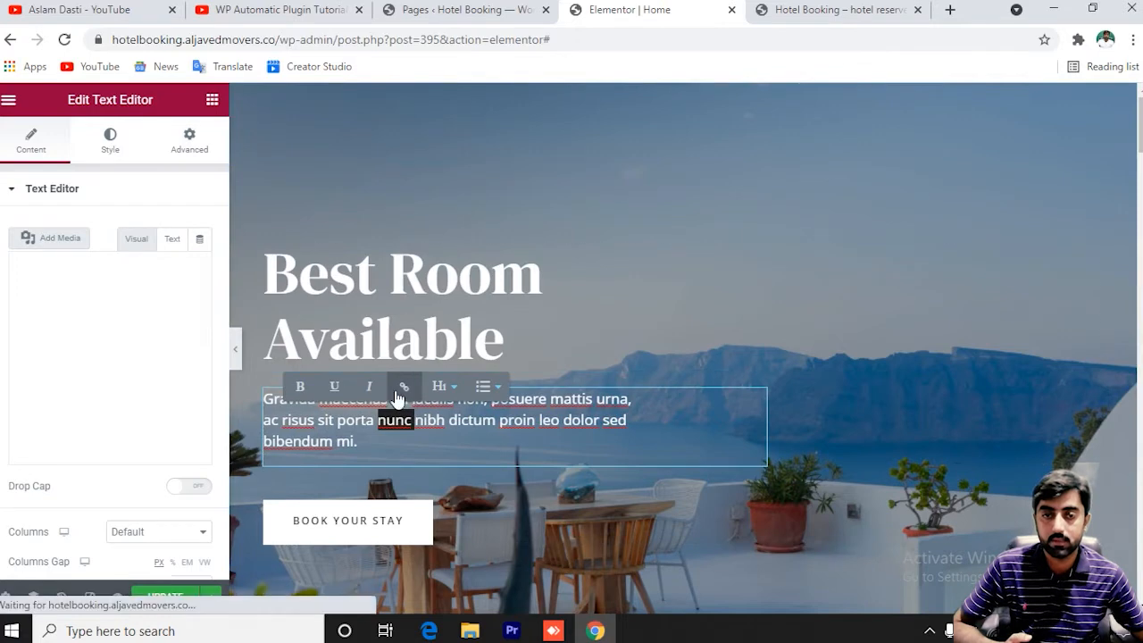
left_click_drag(18, 327, 134, 436)
left_click(134, 435)
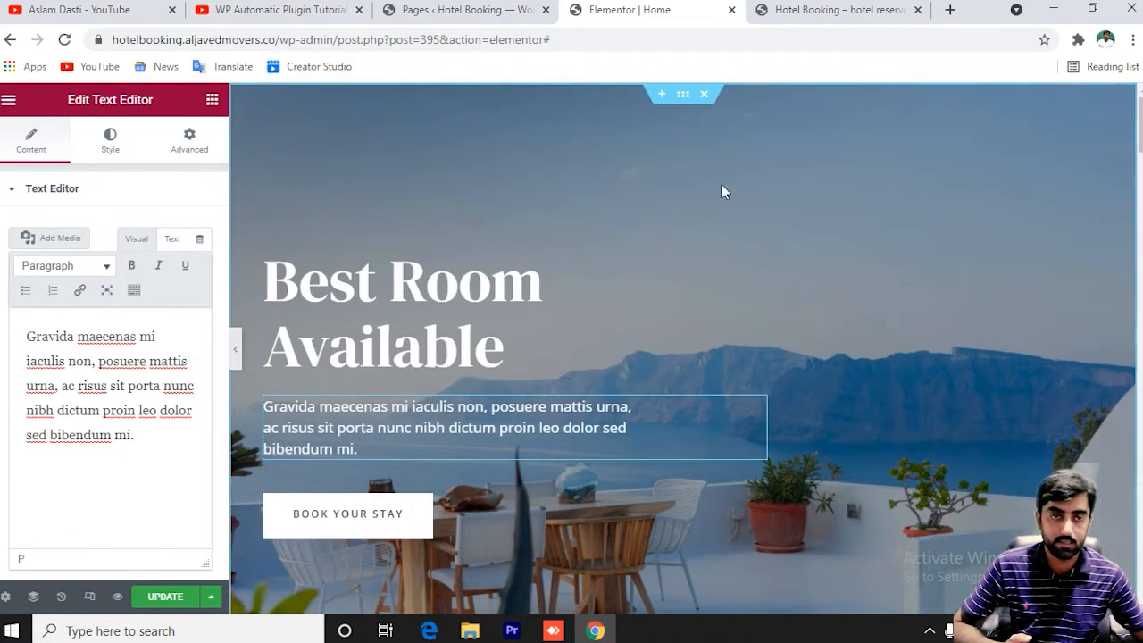
Open the Edit Section settings for the whole hero section.
scroll(812, 178, "down", 3)
scroll(810, 183, "up", 2)
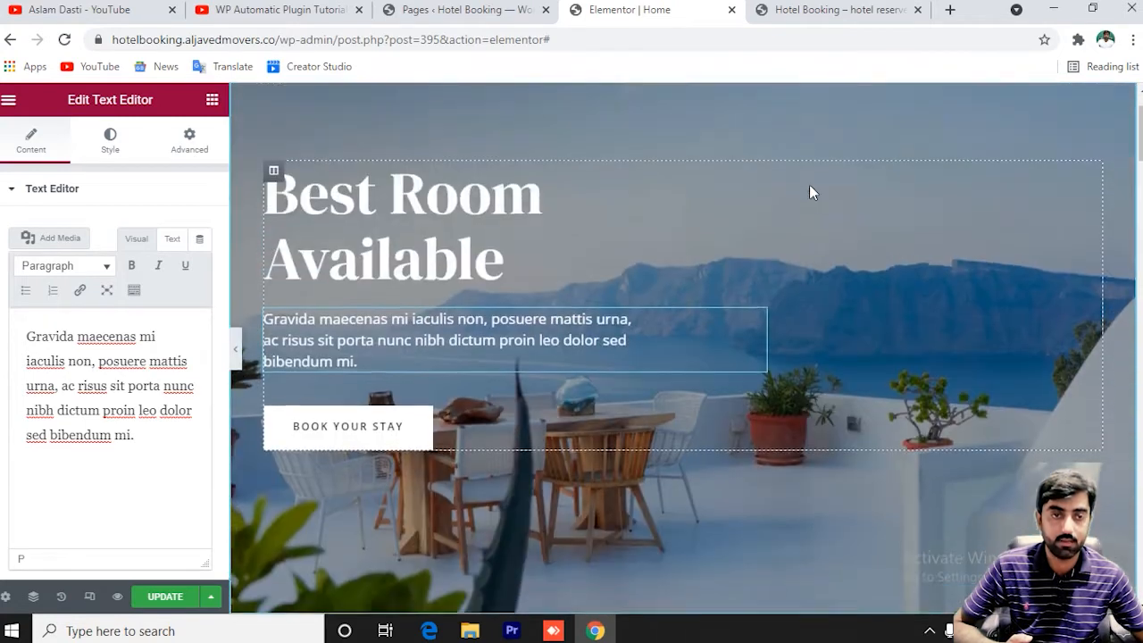
scroll(870, 159, "up", 1)
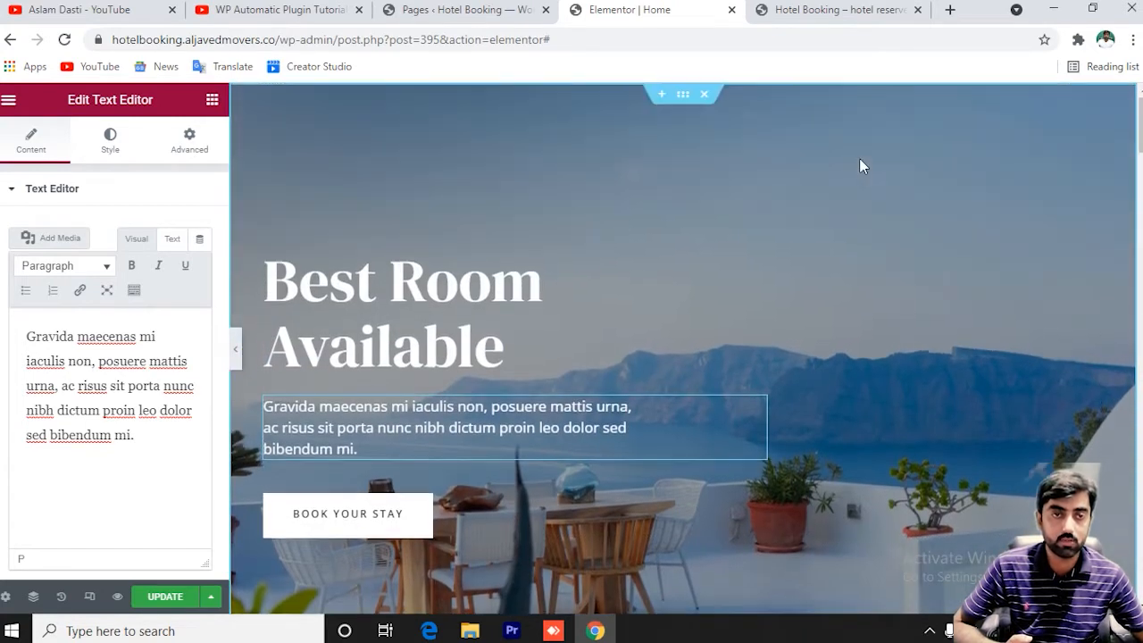
left_click(683, 96)
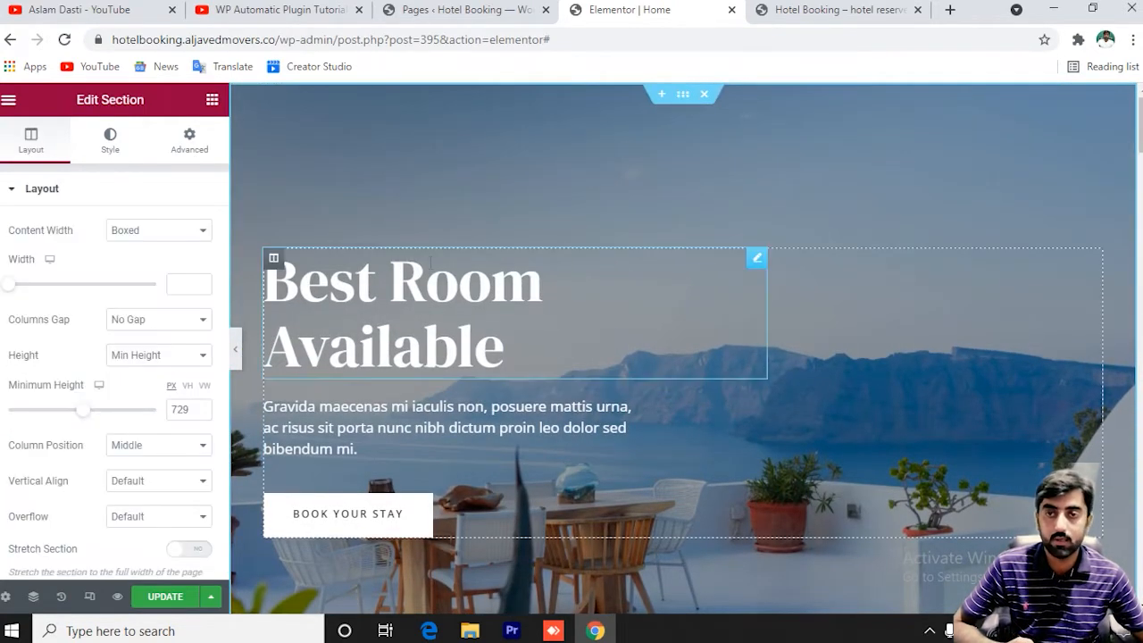
Open the hero section's background image picker and browse the Media Library and Free Images.
left_click(110, 142)
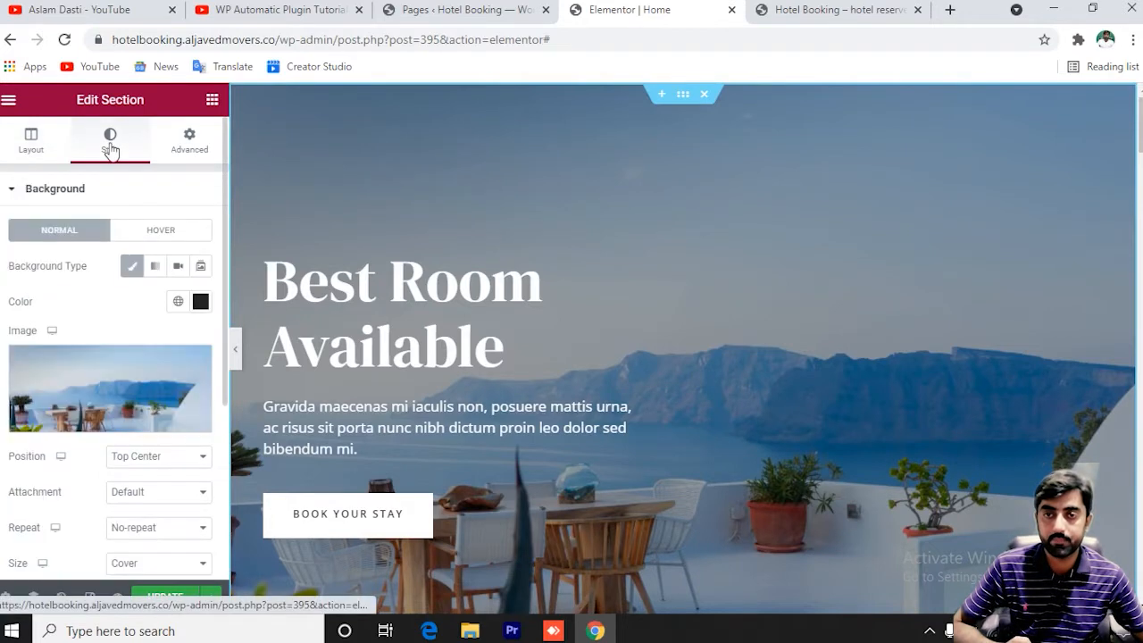
left_click(122, 391)
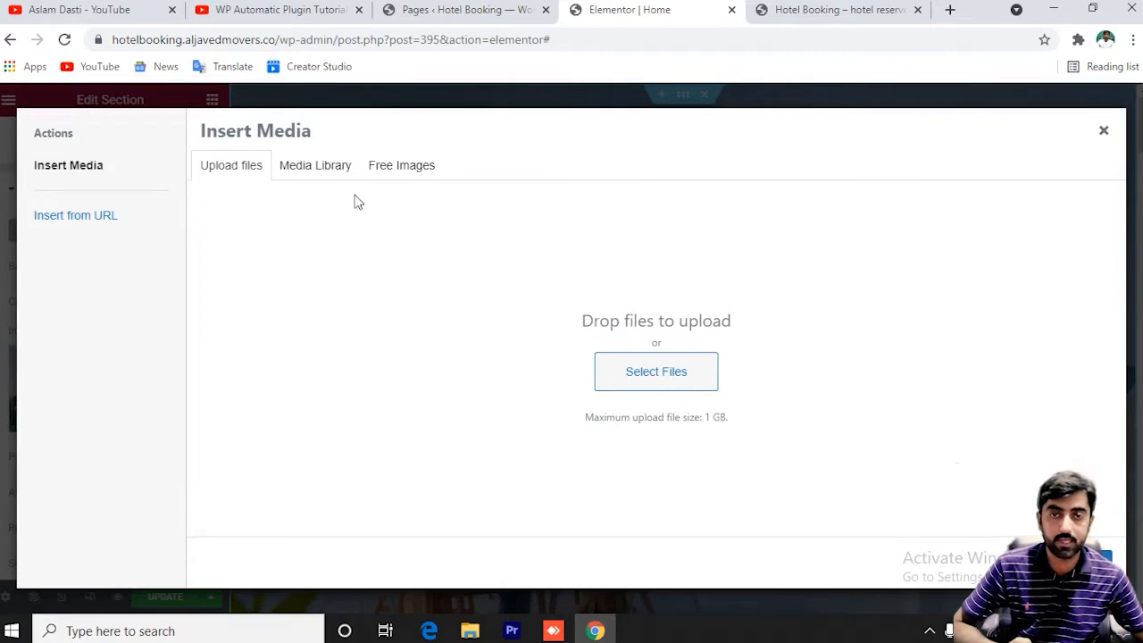
left_click(317, 166)
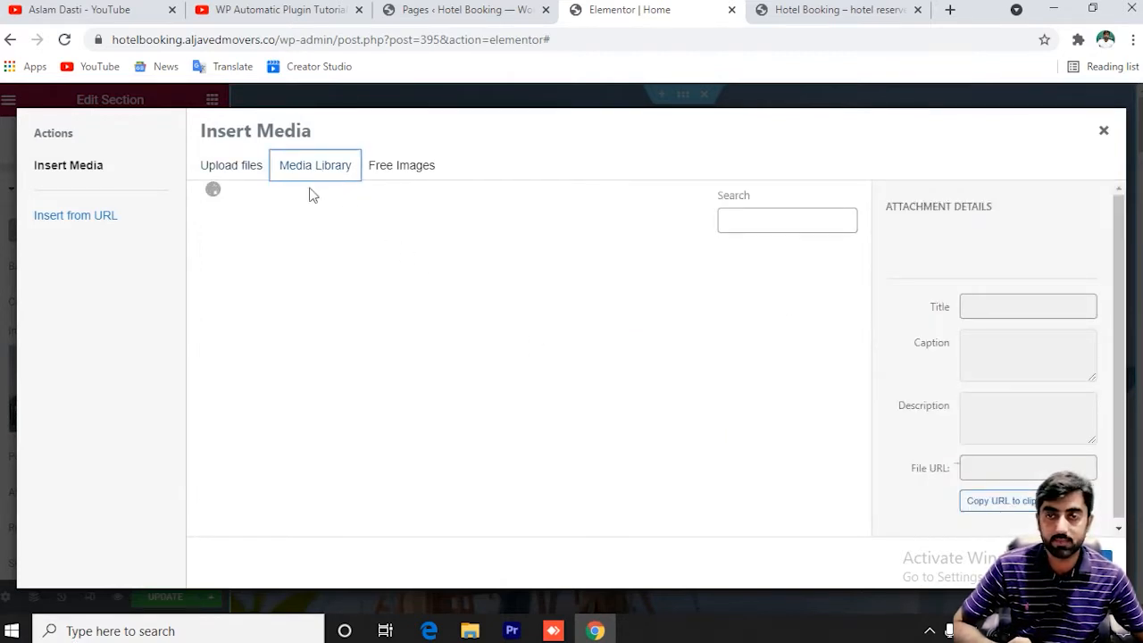
left_click(409, 172)
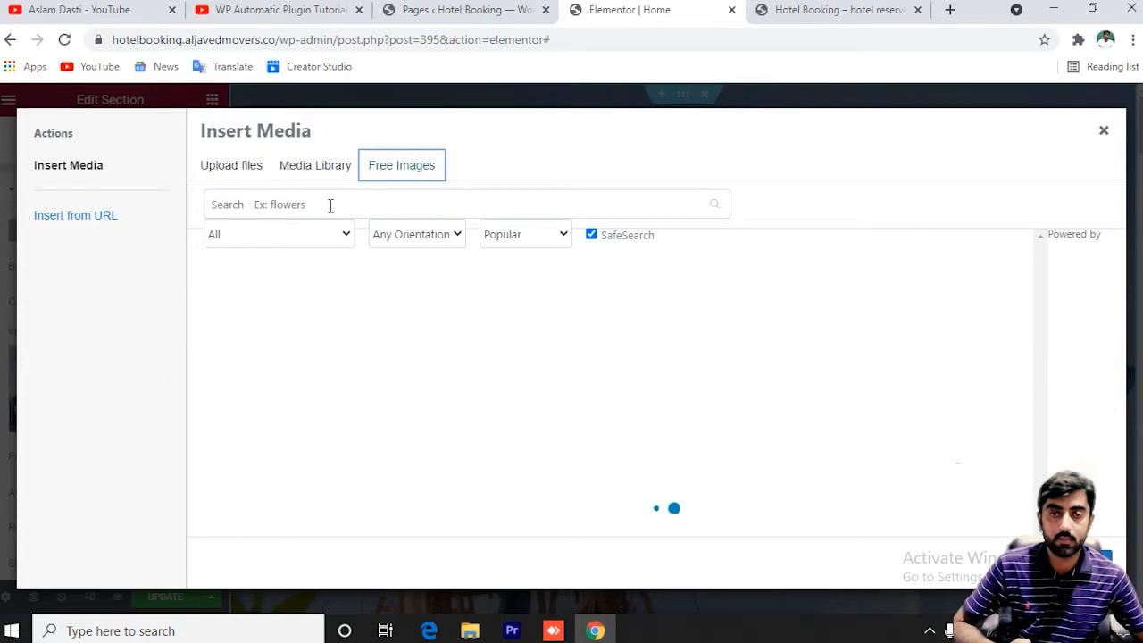
Search free images for 'travel', then close the picker keeping the current seaside background.
left_click(303, 204)
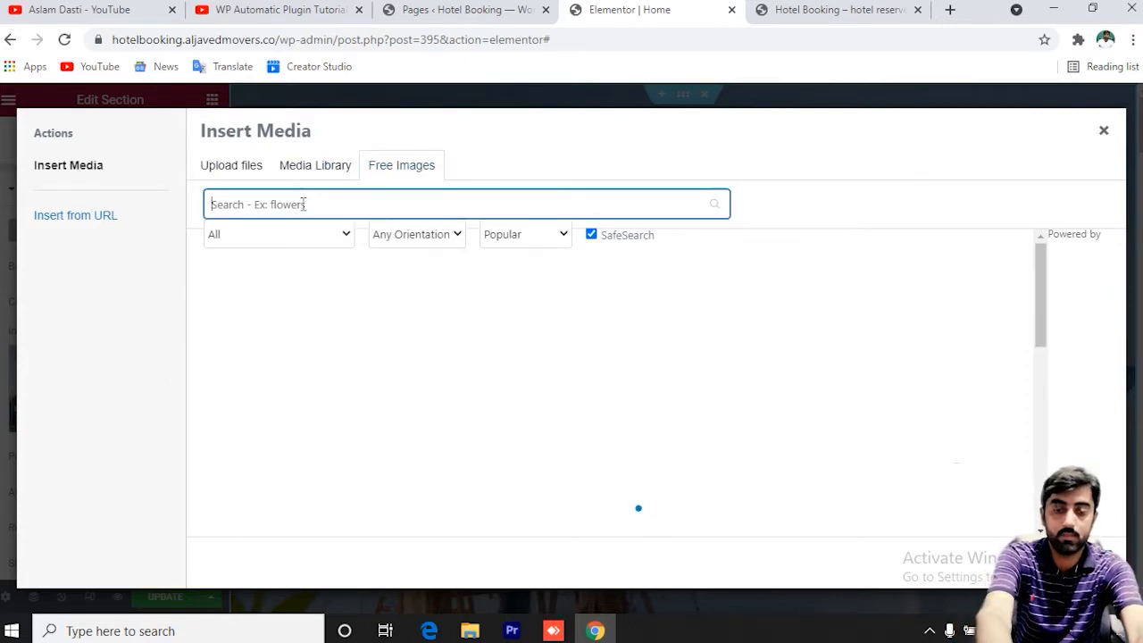
type("hotel")
key("ctrl+a")
type("tr")
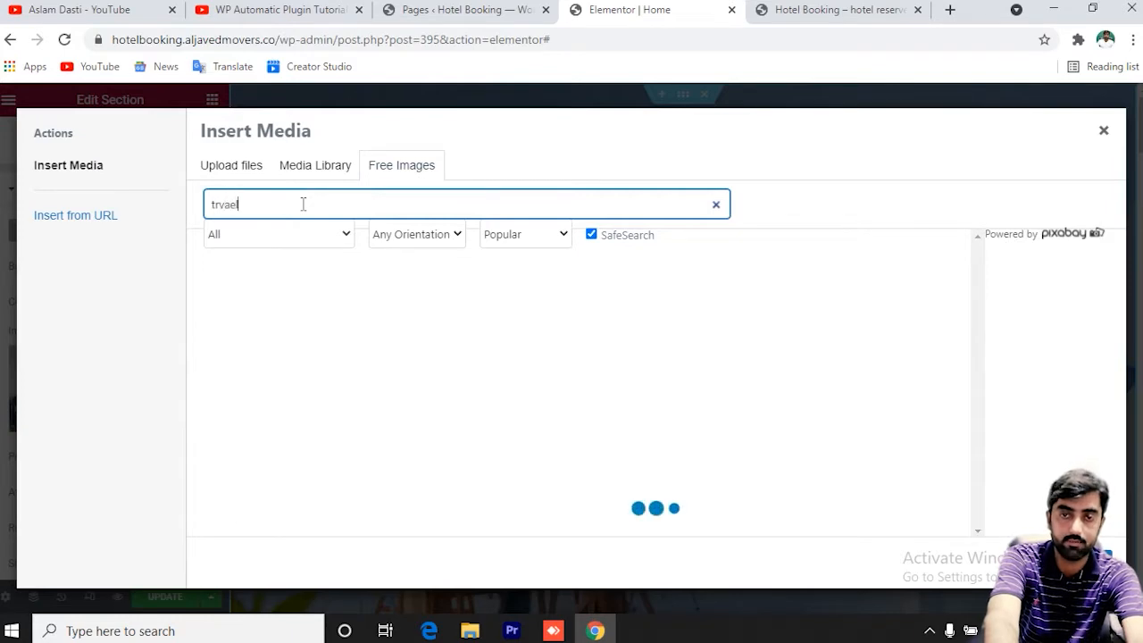
type("va")
key("BackSpace")
key("BackSpace")
type("avel")
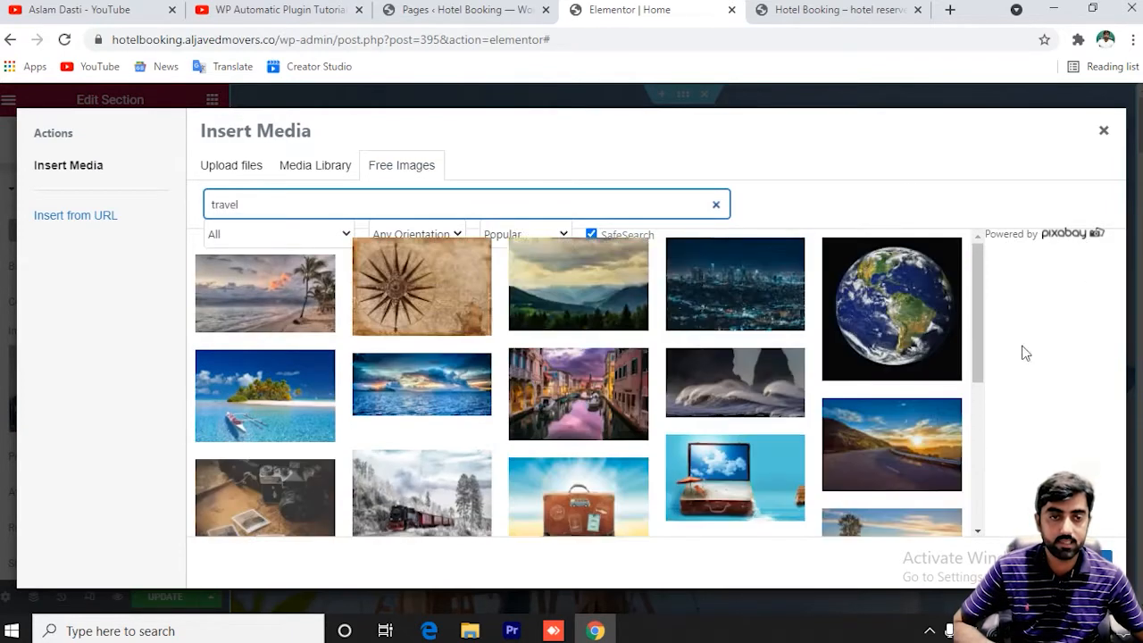
scroll(863, 408, "down", 3)
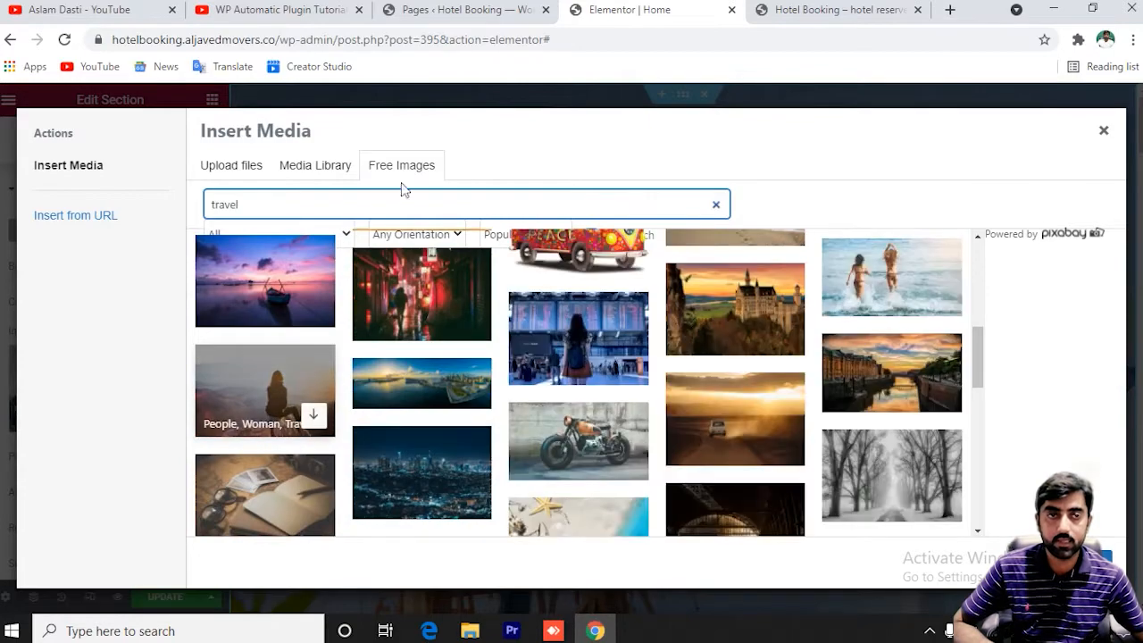
left_click(1103, 132)
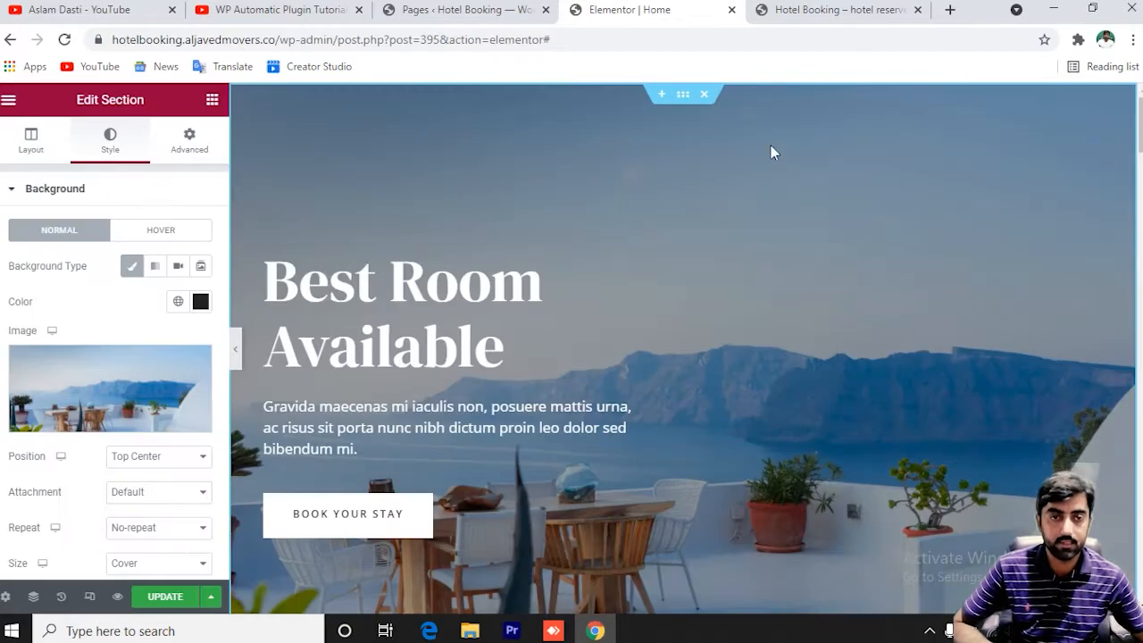
Inspect the Santorini image, Cursus paragraph and DISCOVER MORE button, including its link.
scroll(854, 236, "down", 7)
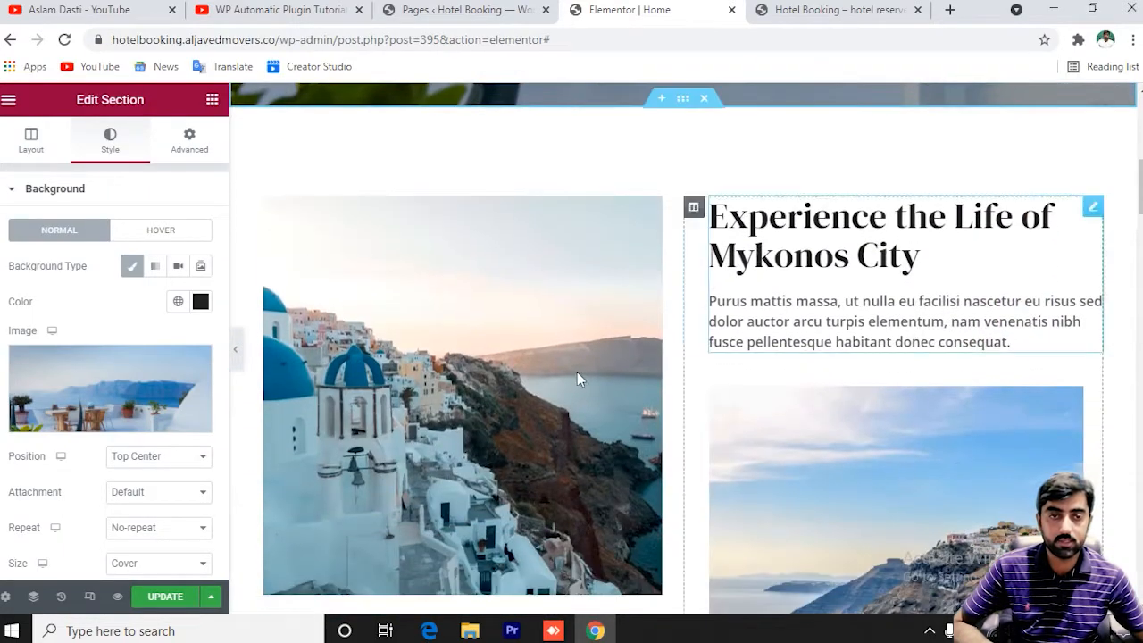
scroll(621, 336, "down", 2)
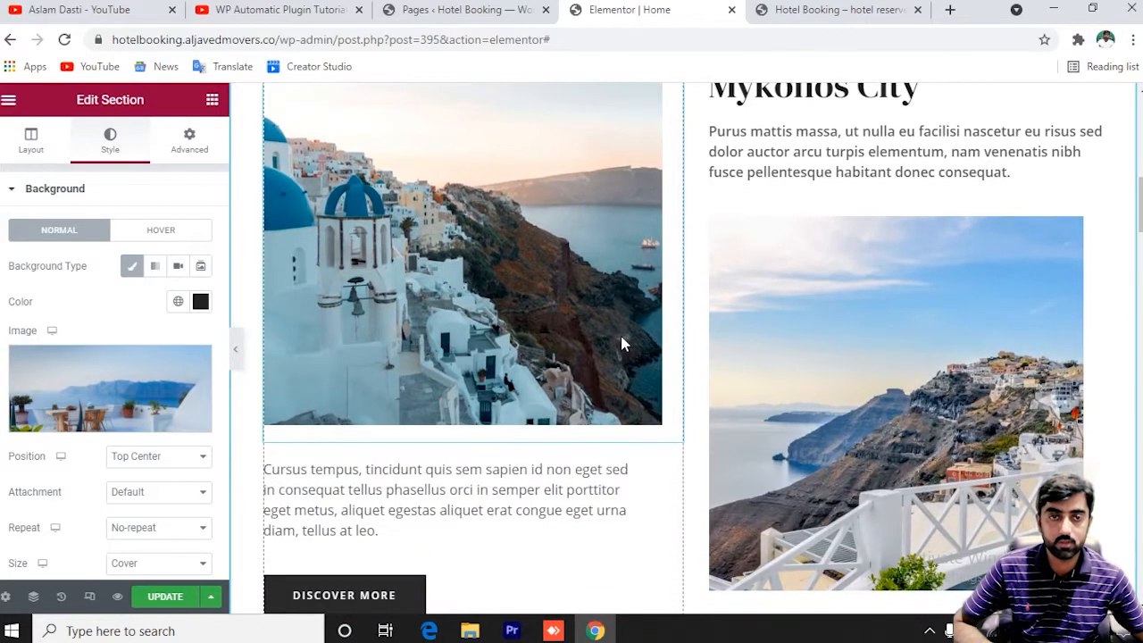
left_click(594, 320)
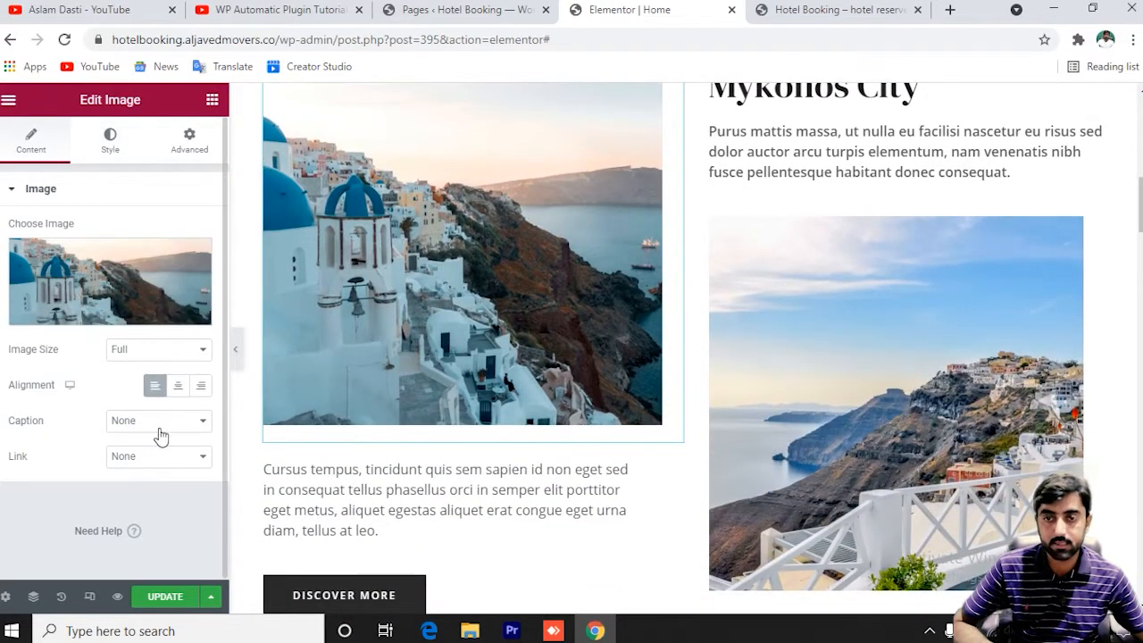
left_click(382, 483)
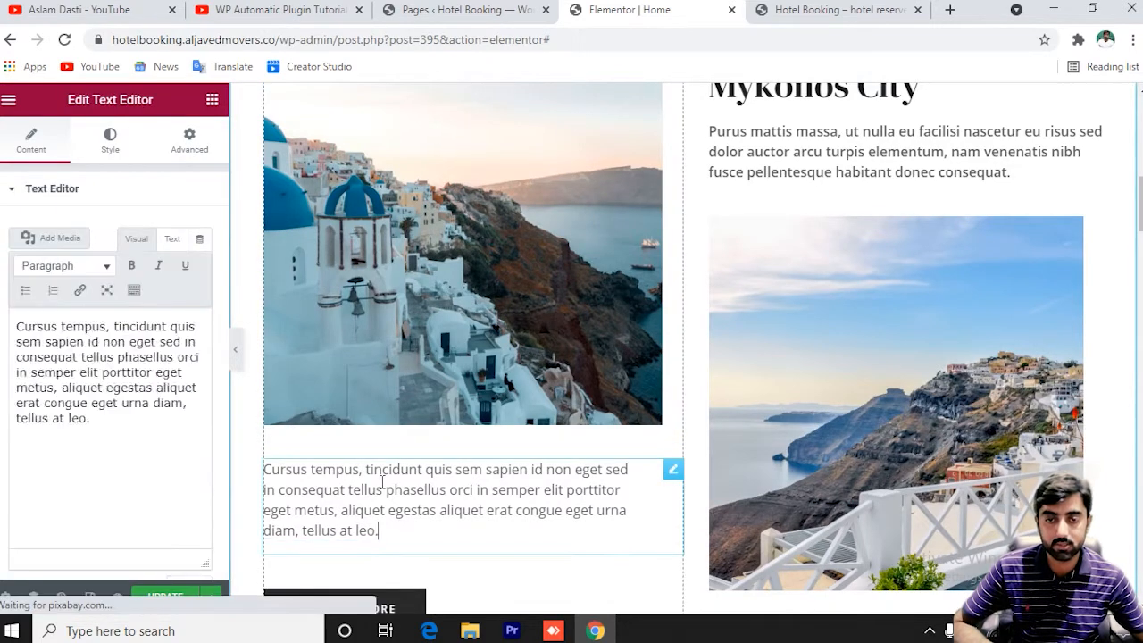
scroll(382, 482, "down", 1)
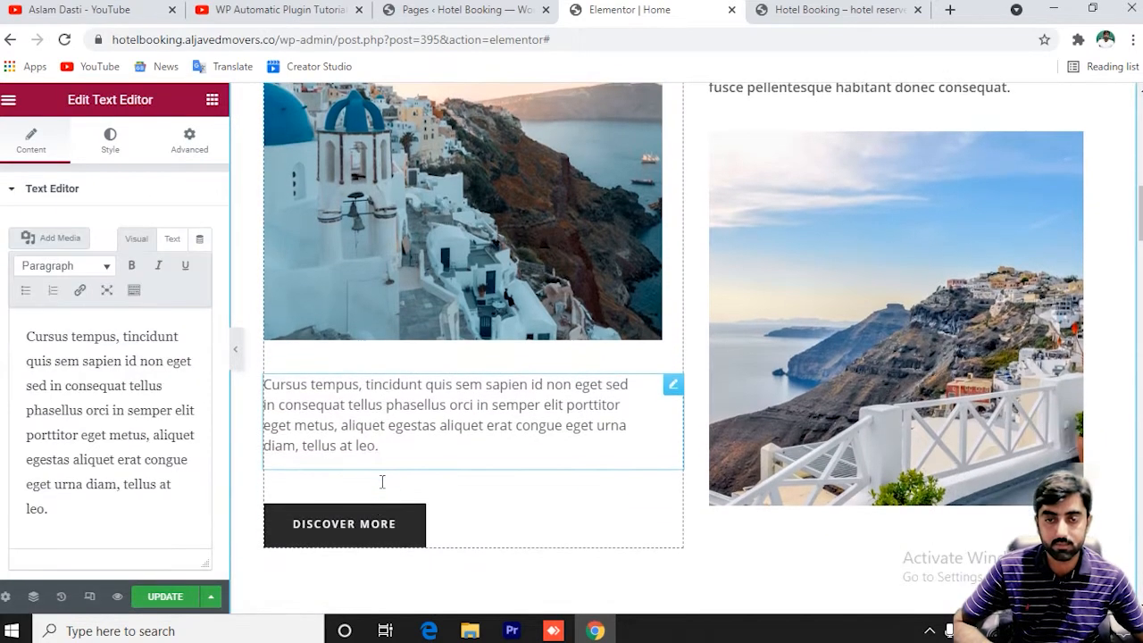
left_click(348, 527)
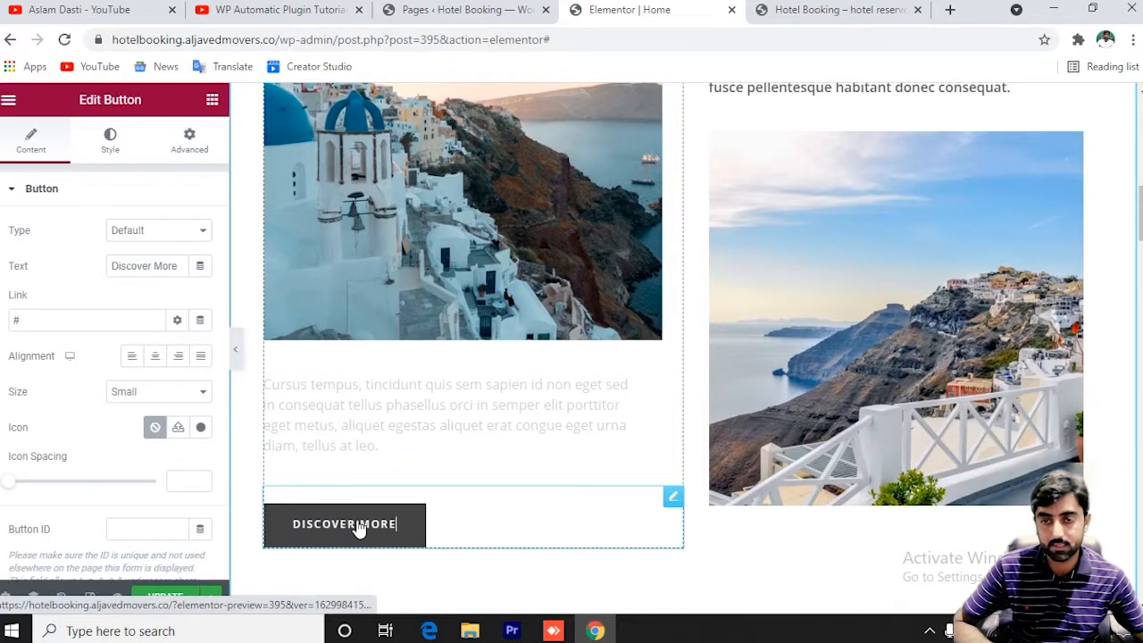
left_click(116, 152)
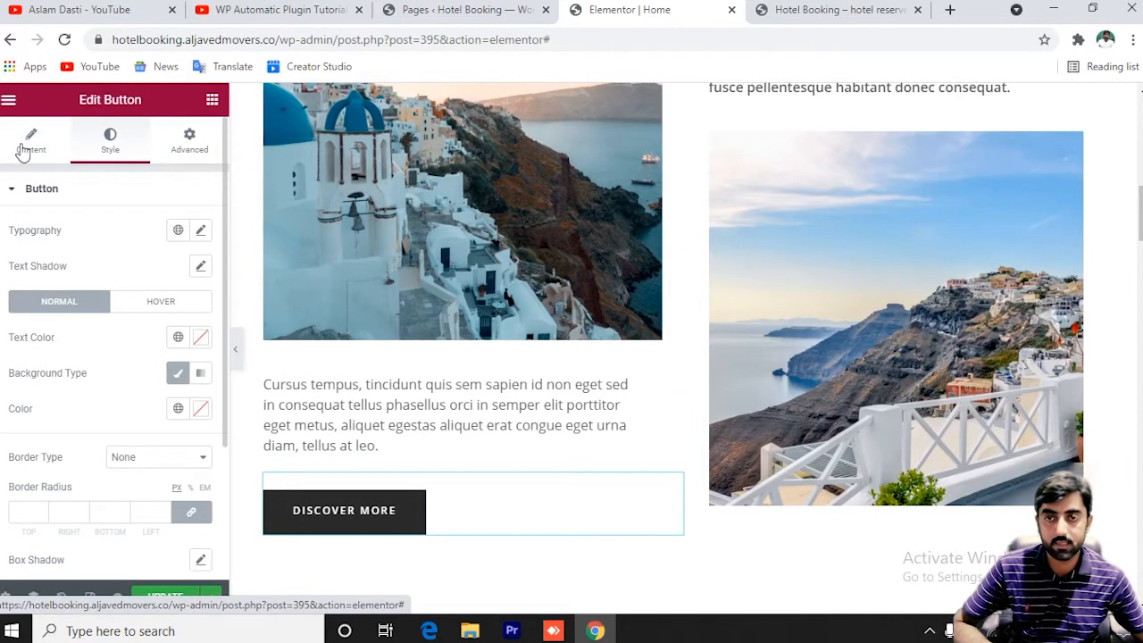
left_click(27, 141)
left_click(36, 319)
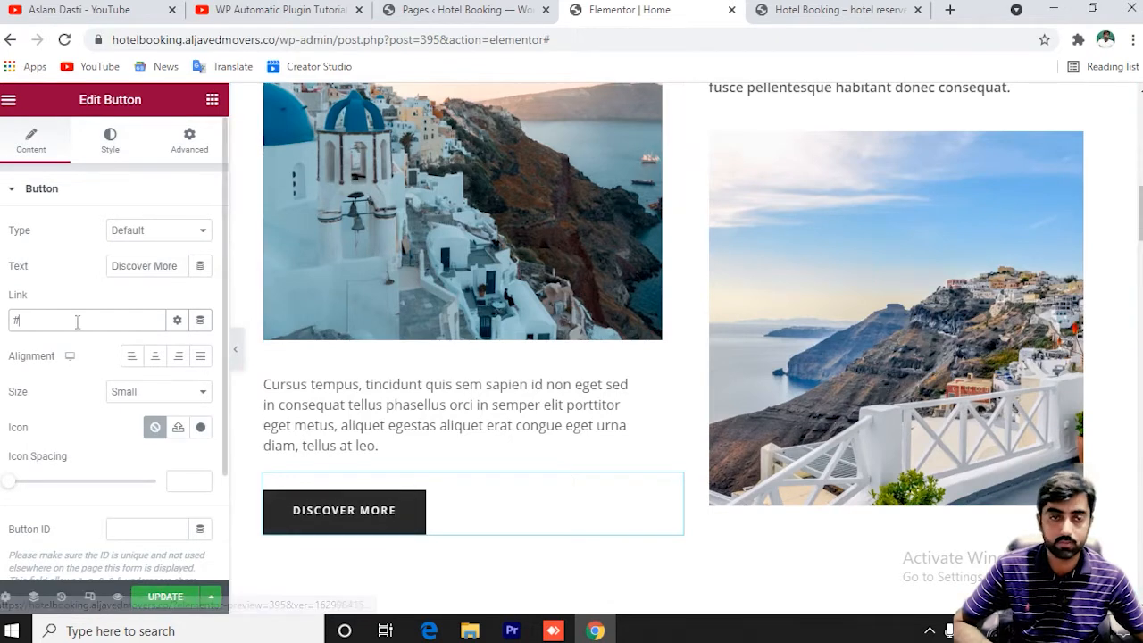
Duplicate the Swimming Pool column in the Amenities & Facilities row.
scroll(886, 307, "down", 7)
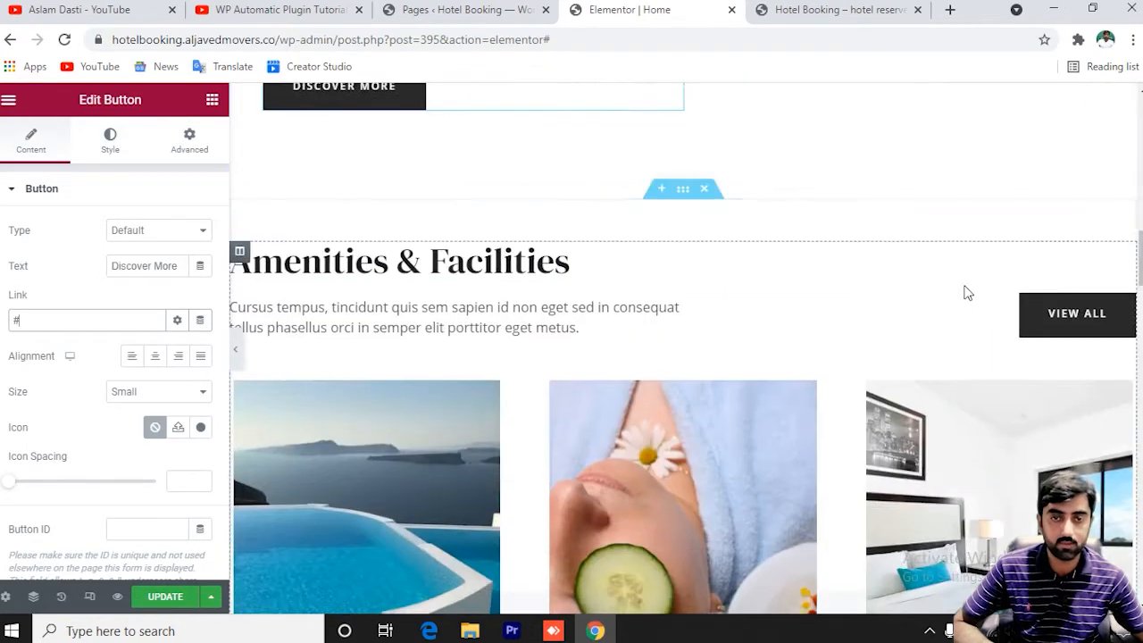
scroll(849, 317, "down", 1)
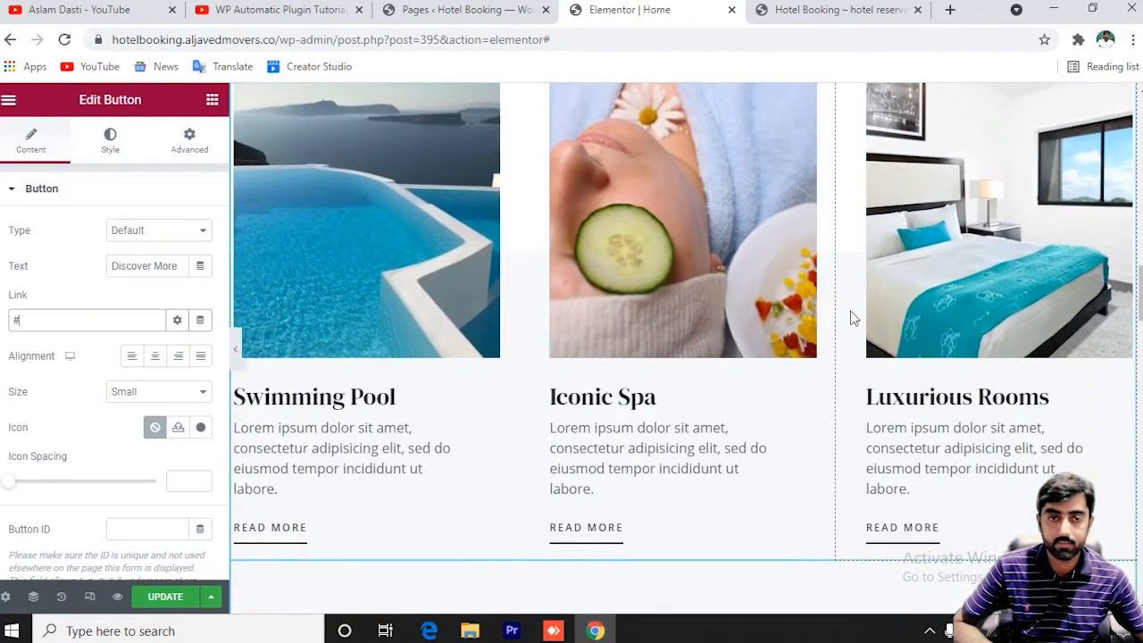
left_click(422, 257)
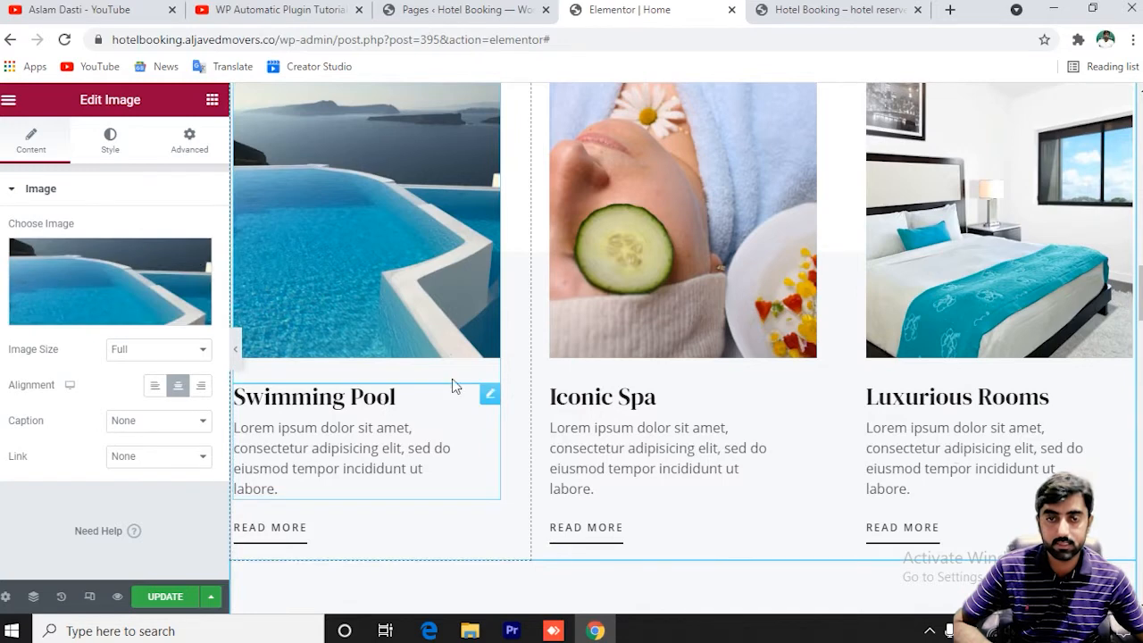
right_click(510, 327)
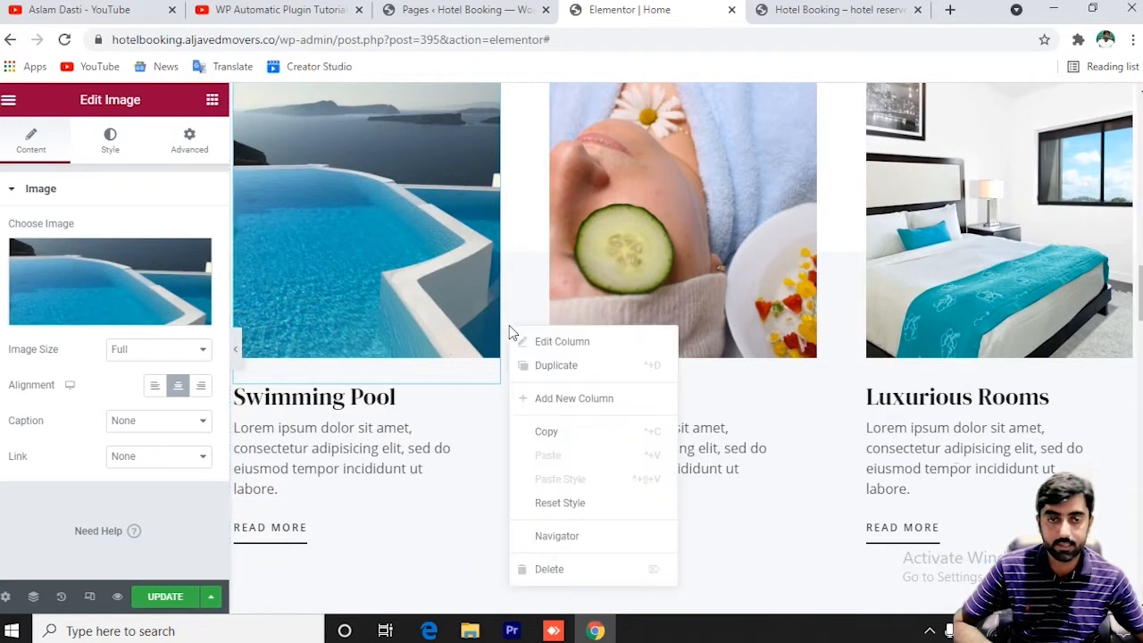
left_click(567, 374)
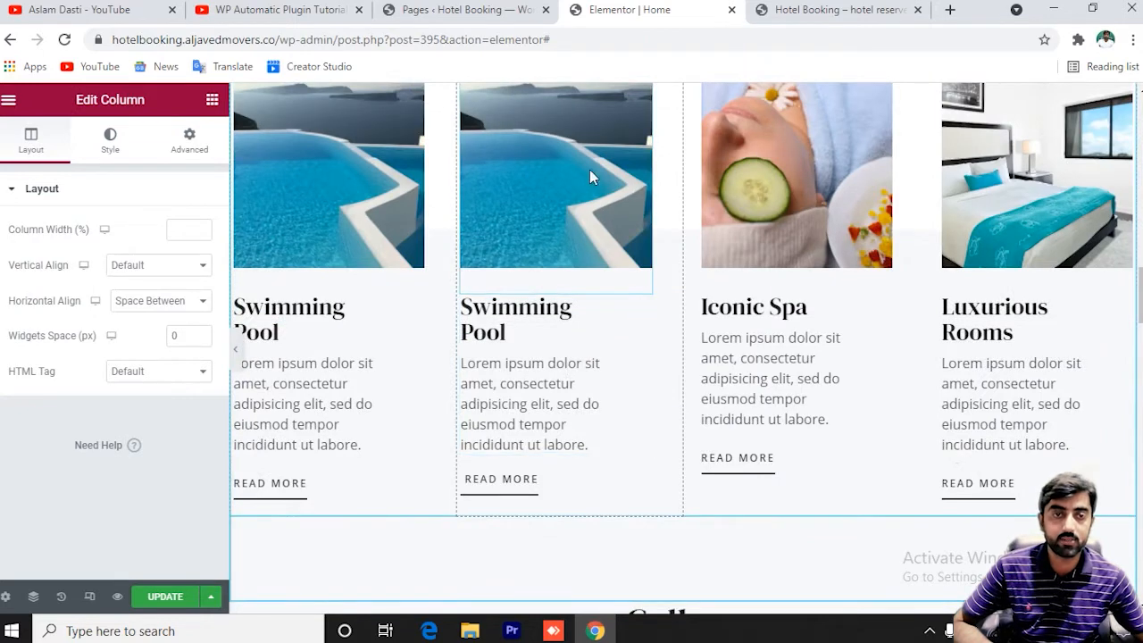
Delete the copied Swimming Pool image and then the extra Swimming Pool column.
scroll(607, 259, "up", 3)
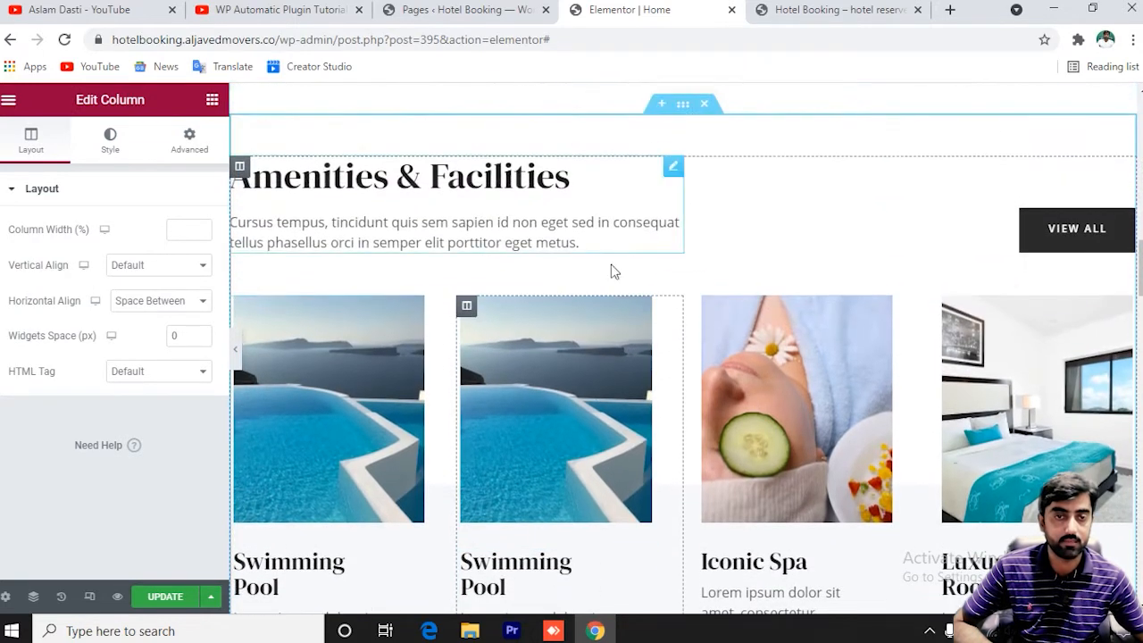
right_click(588, 333)
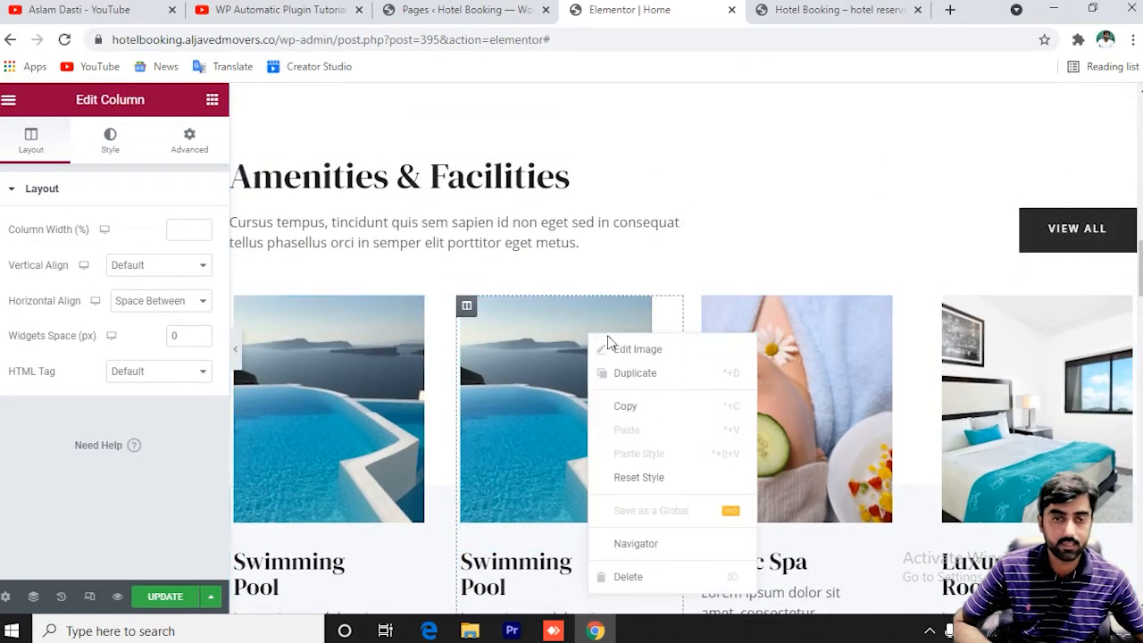
left_click(640, 578)
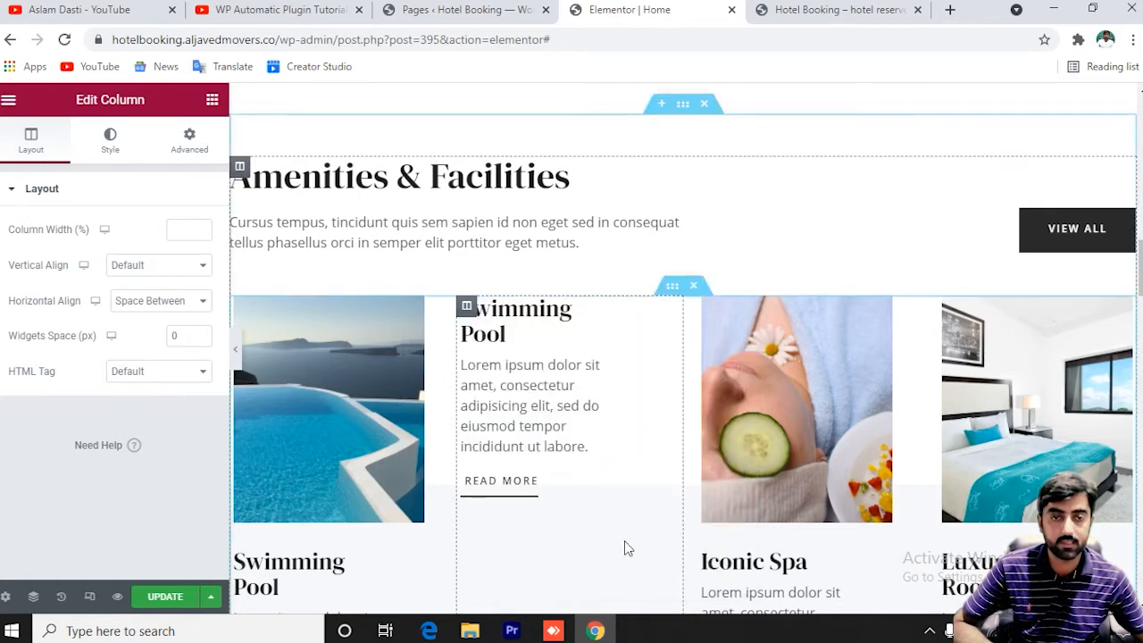
right_click(669, 333)
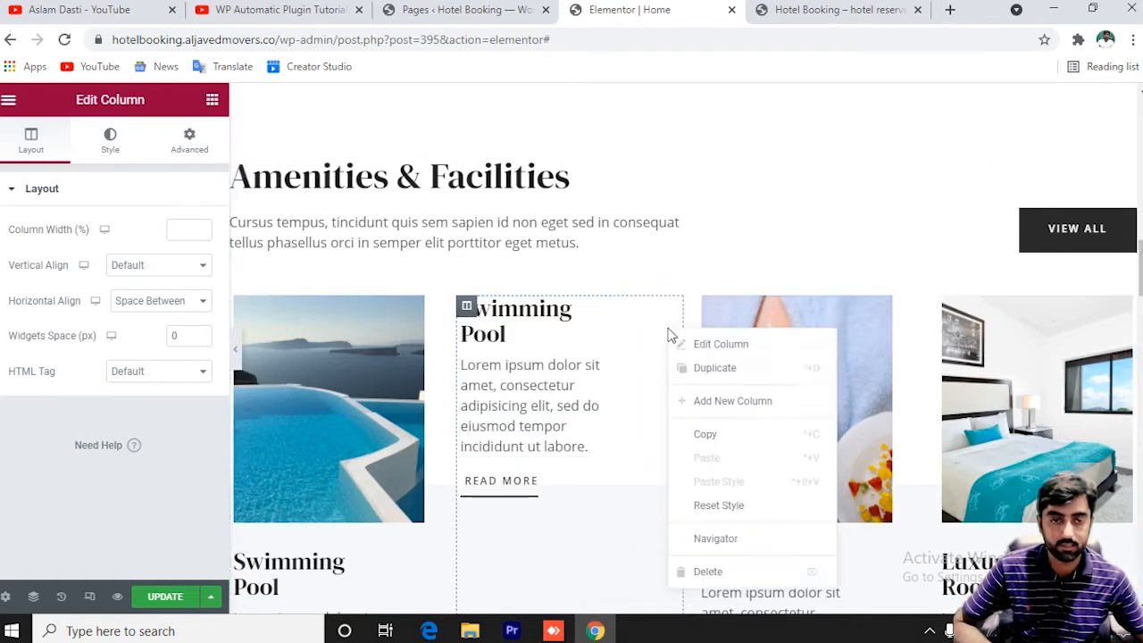
left_click(727, 570)
scroll(729, 536, "down", 3)
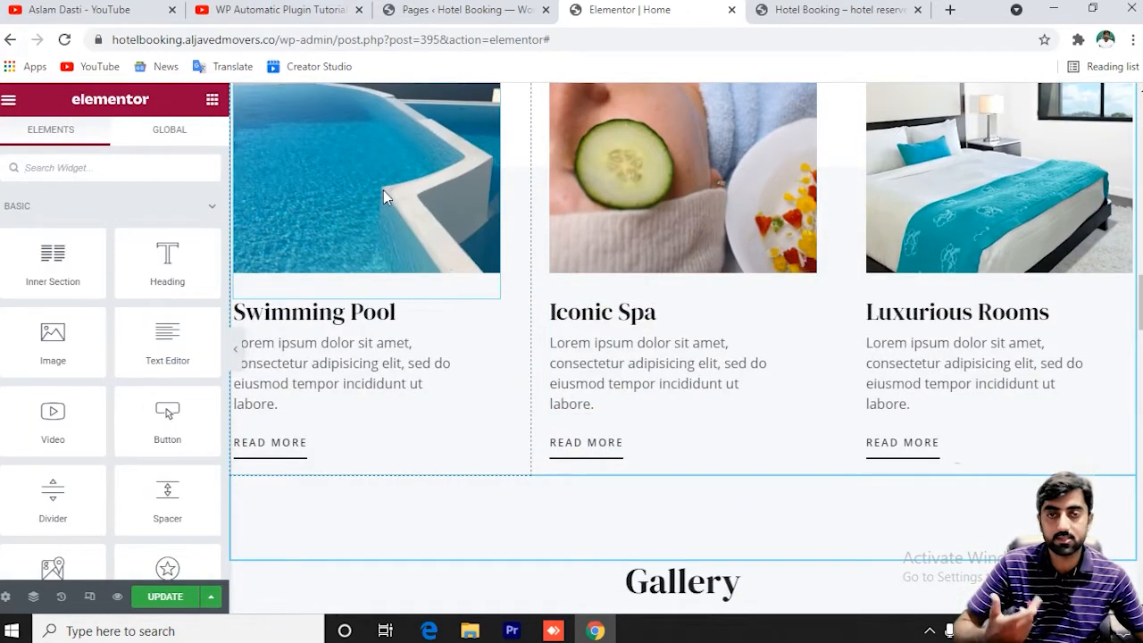
Inspect the first gallery image and the first testimonial's settings.
scroll(536, 283, "down", 4)
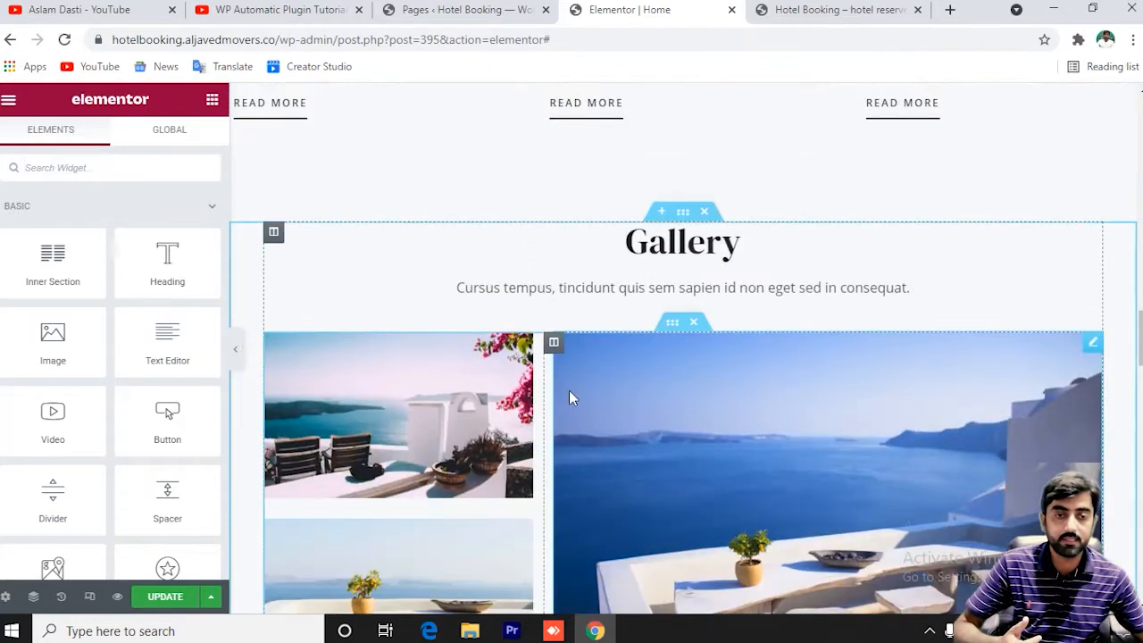
scroll(574, 398, "down", 2)
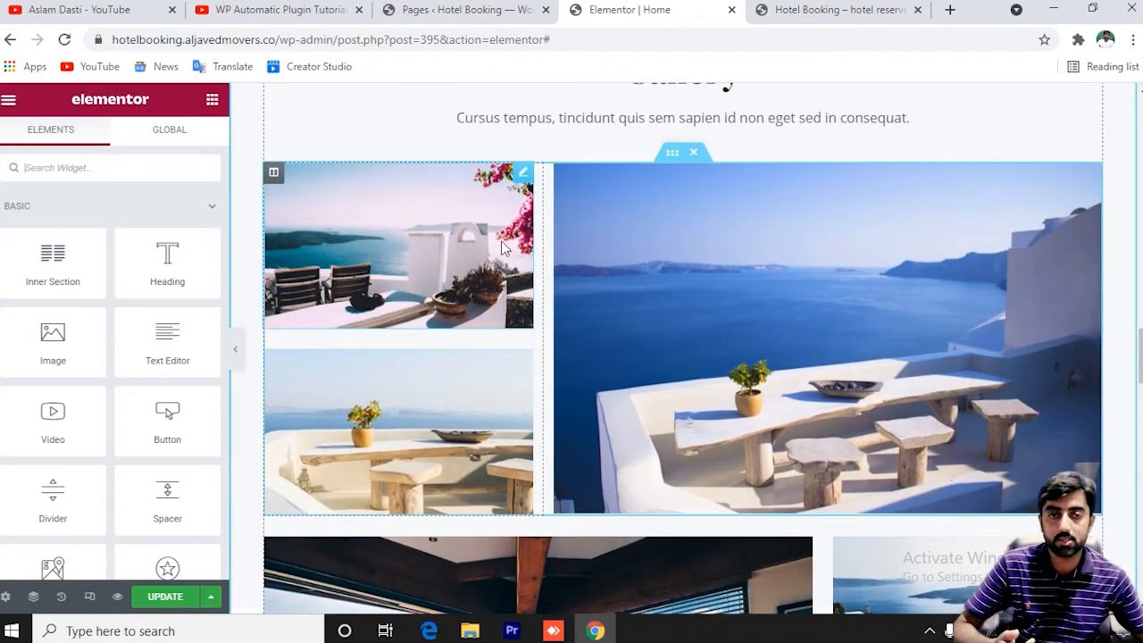
left_click(464, 259)
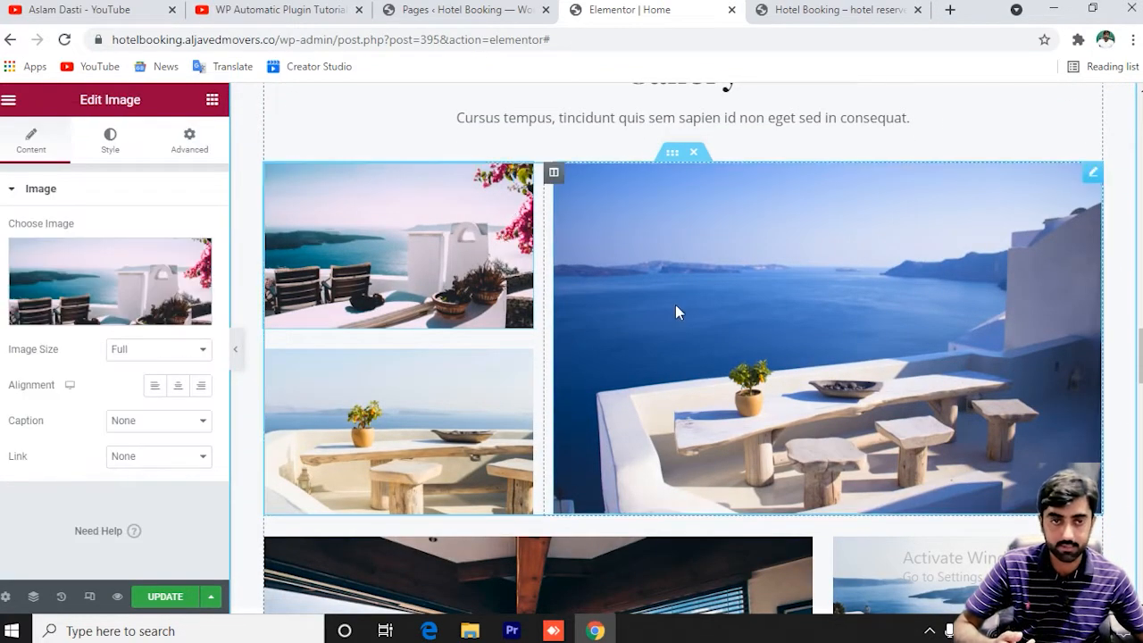
scroll(679, 302, "down", 1)
scroll(798, 247, "down", 1)
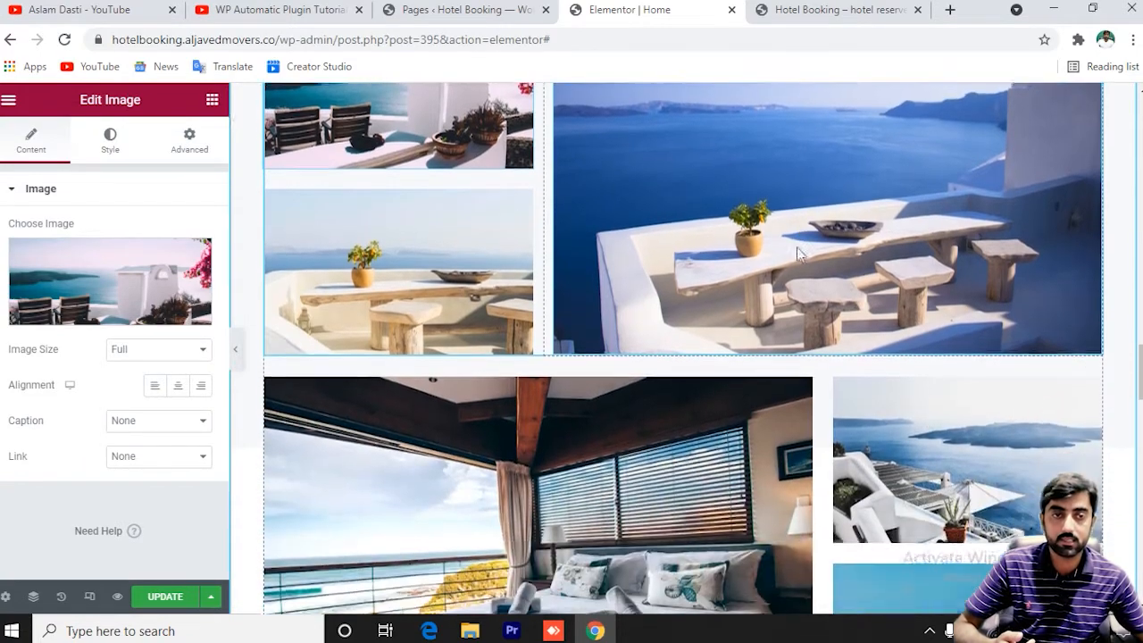
scroll(845, 213, "up", 2)
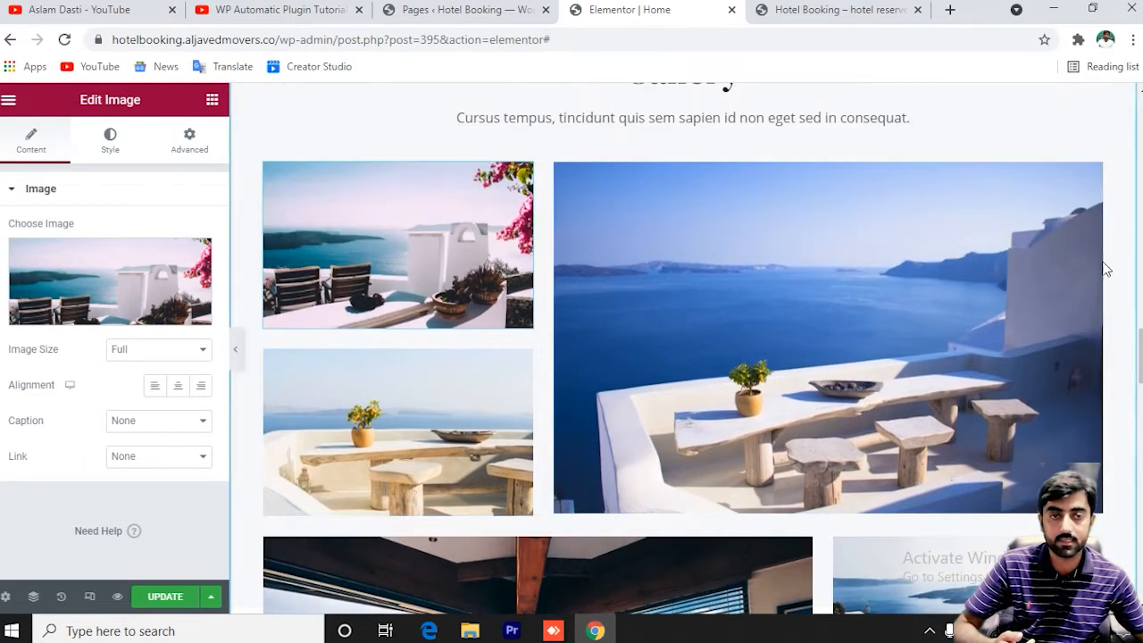
scroll(902, 308, "down", 9)
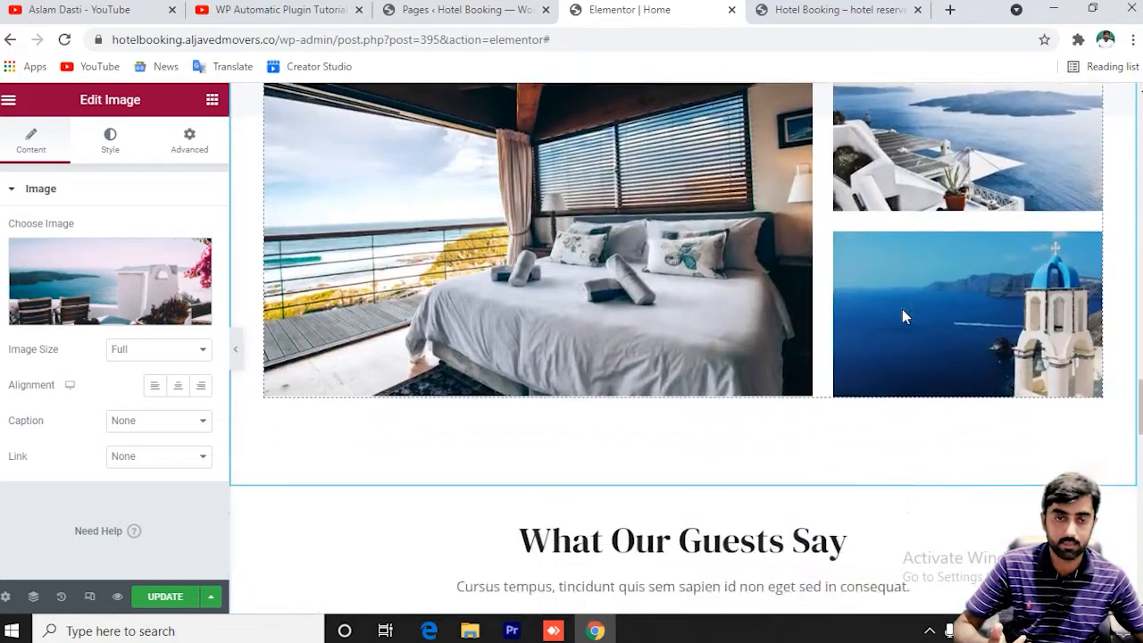
scroll(661, 275, "down", 1)
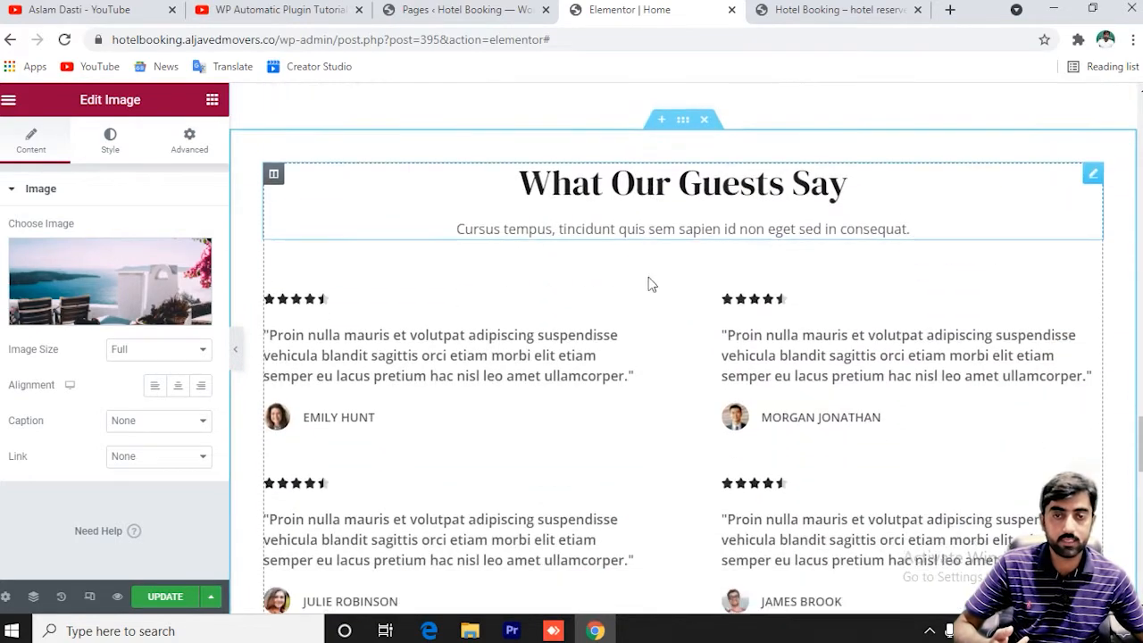
left_click(635, 337)
scroll(635, 337, "down", 8)
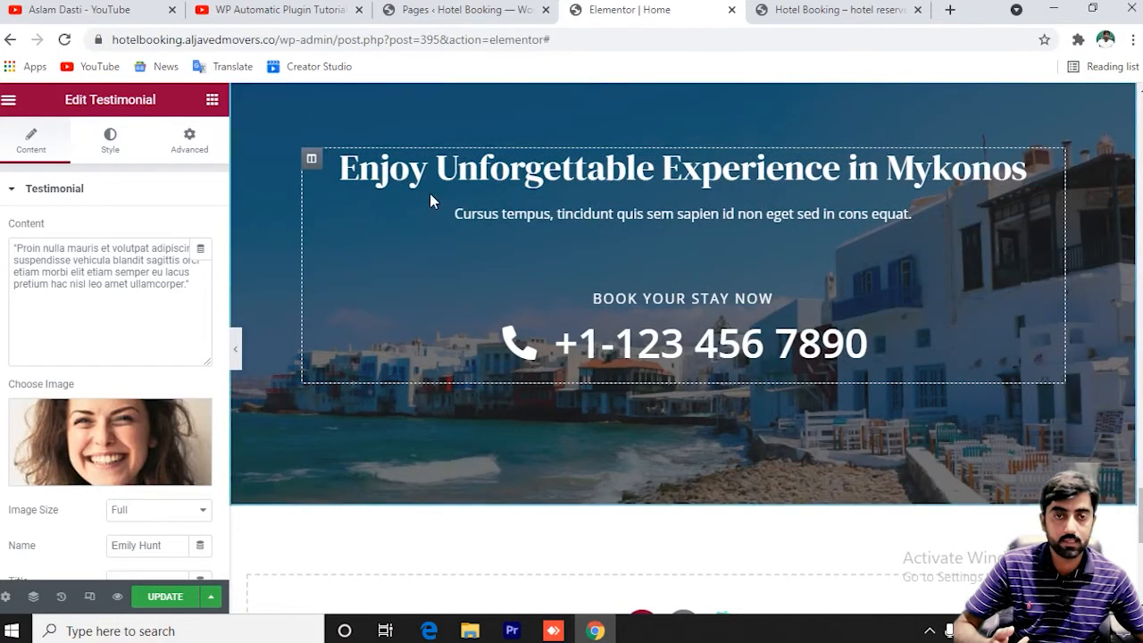
Inspect the Mykonos banner heading, subtitle and phone number, then scroll back to the top.
left_click(482, 177)
left_click(547, 212)
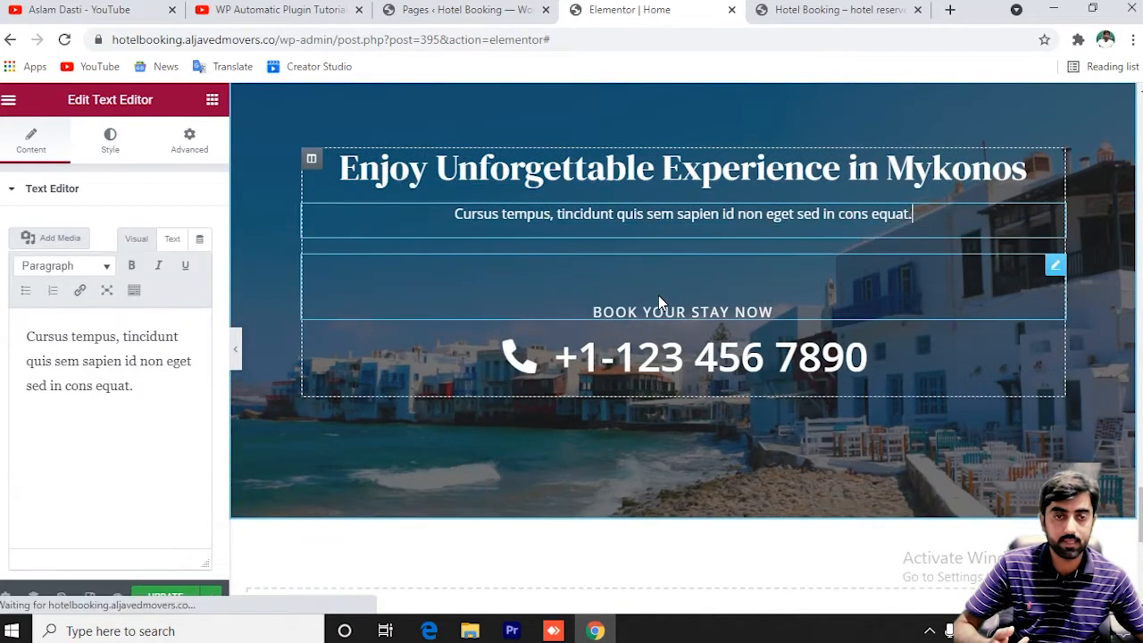
left_click(643, 366)
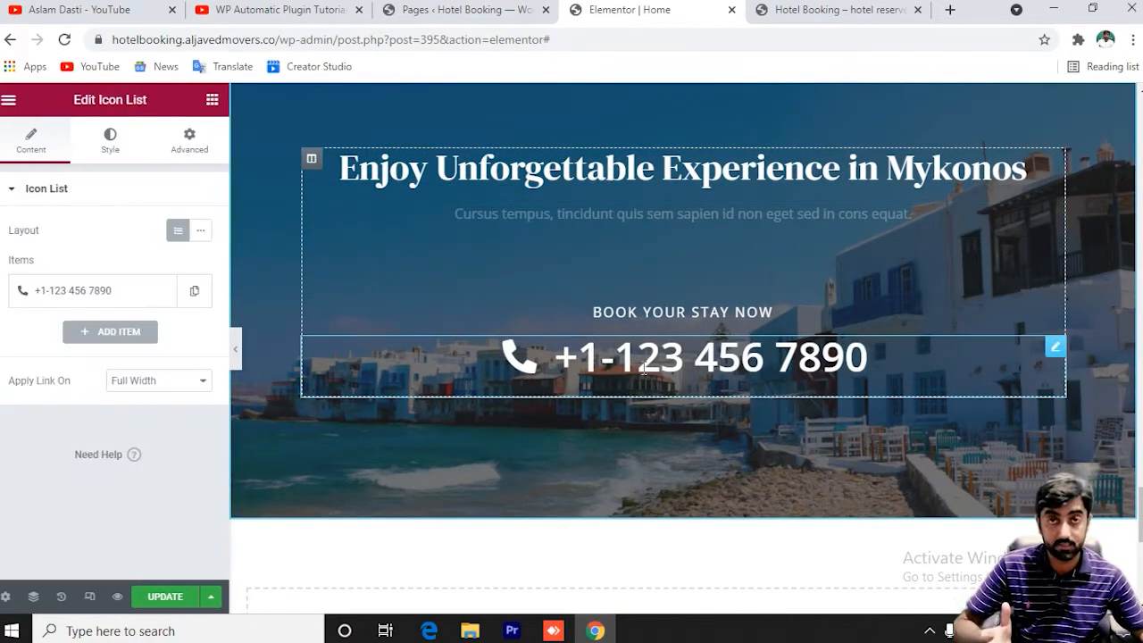
scroll(643, 366, "down", 5)
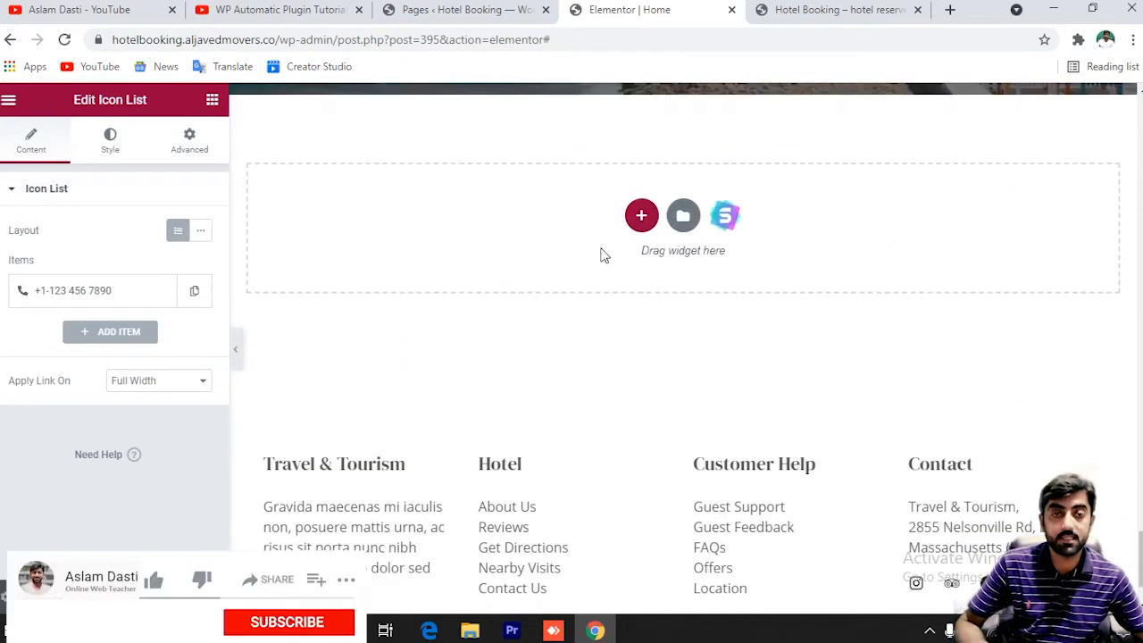
scroll(554, 244, "up", 2)
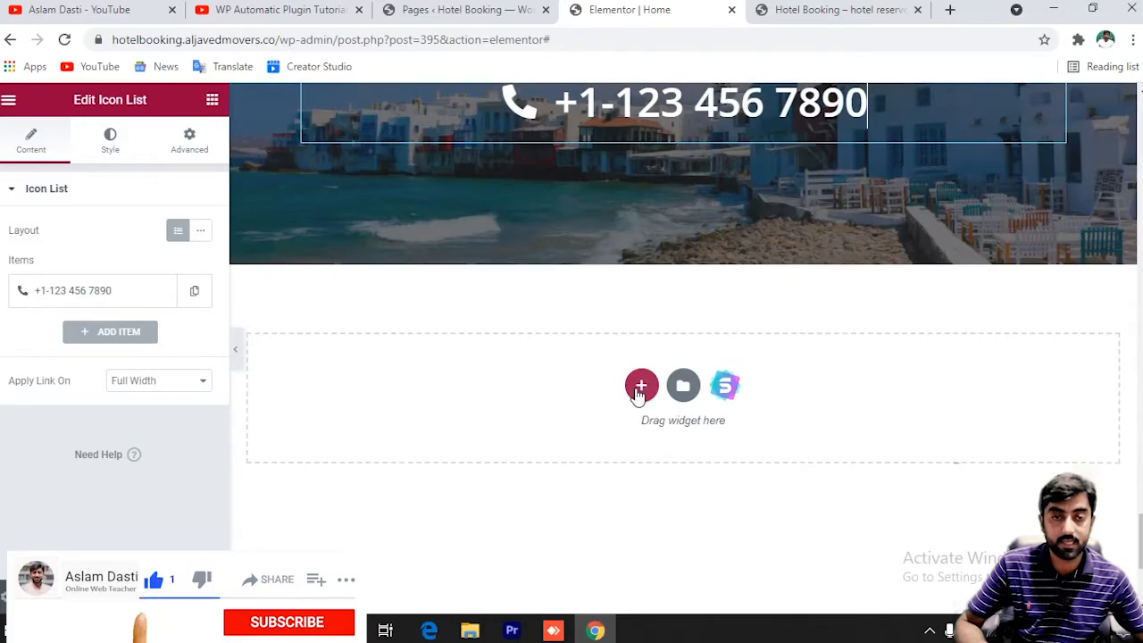
scroll(549, 378, "up", 5)
scroll(625, 264, "up", 10)
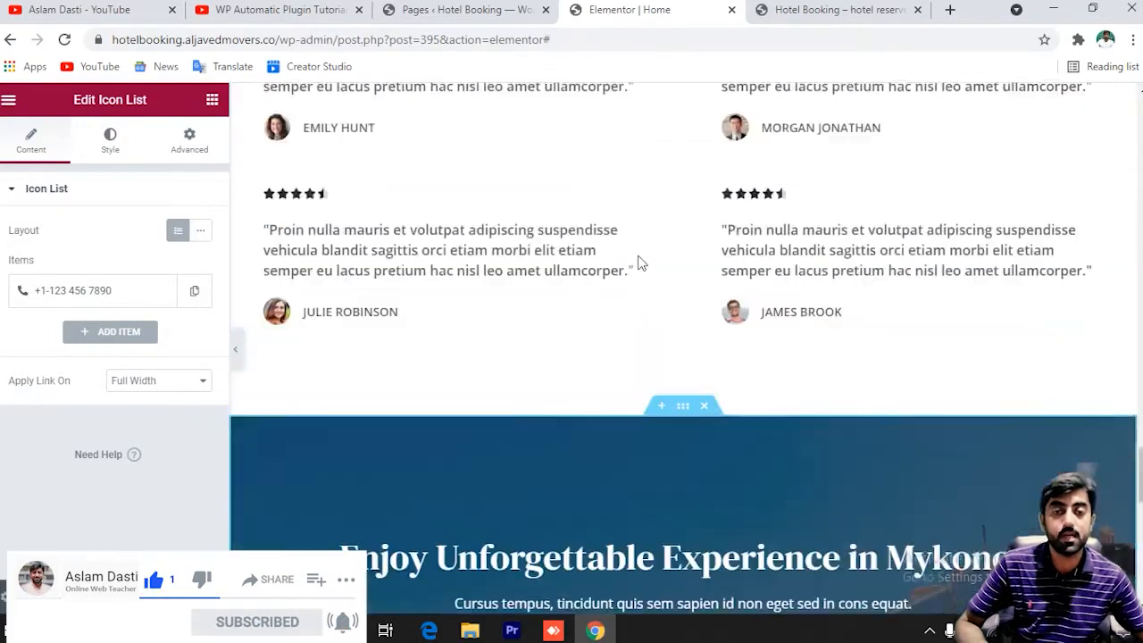
scroll(637, 263, "up", 15)
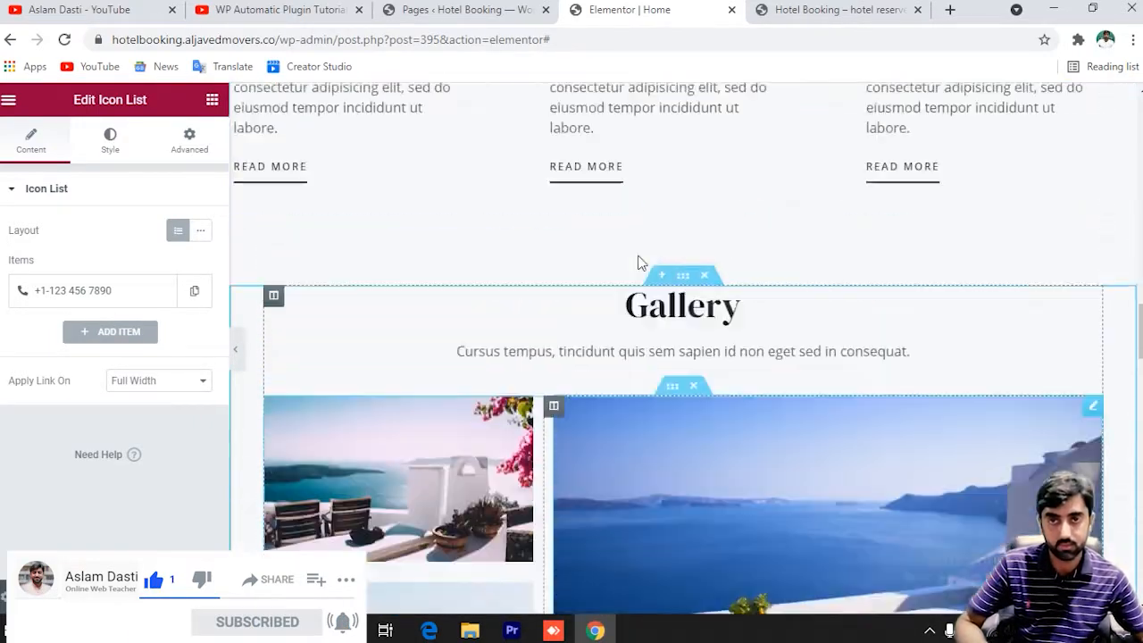
scroll(639, 255, "up", 4)
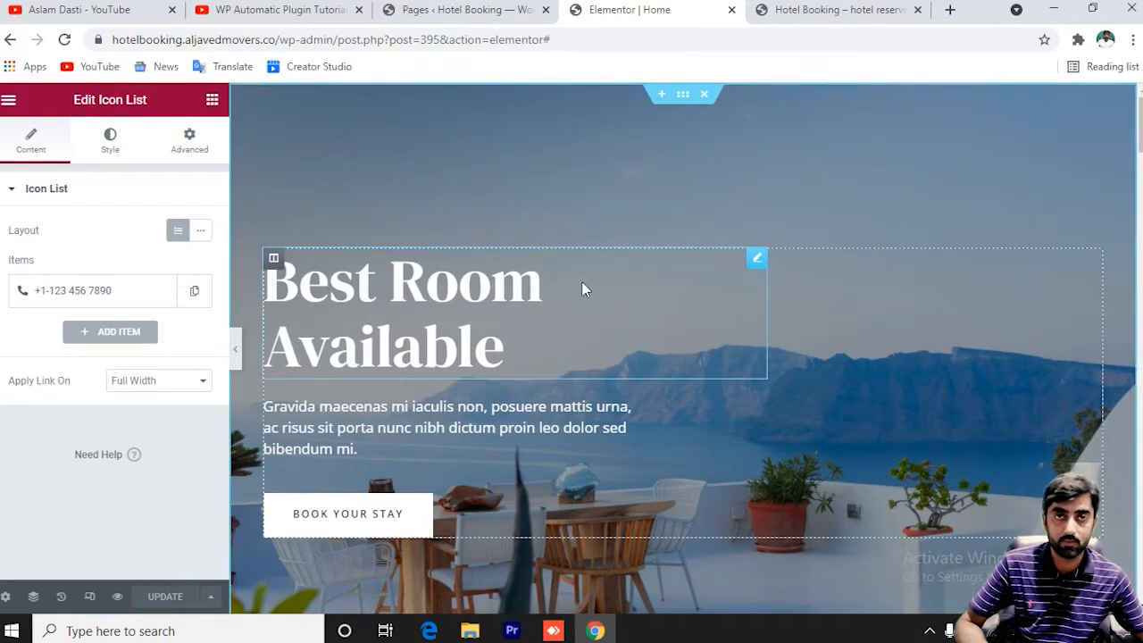
left_click(657, 219)
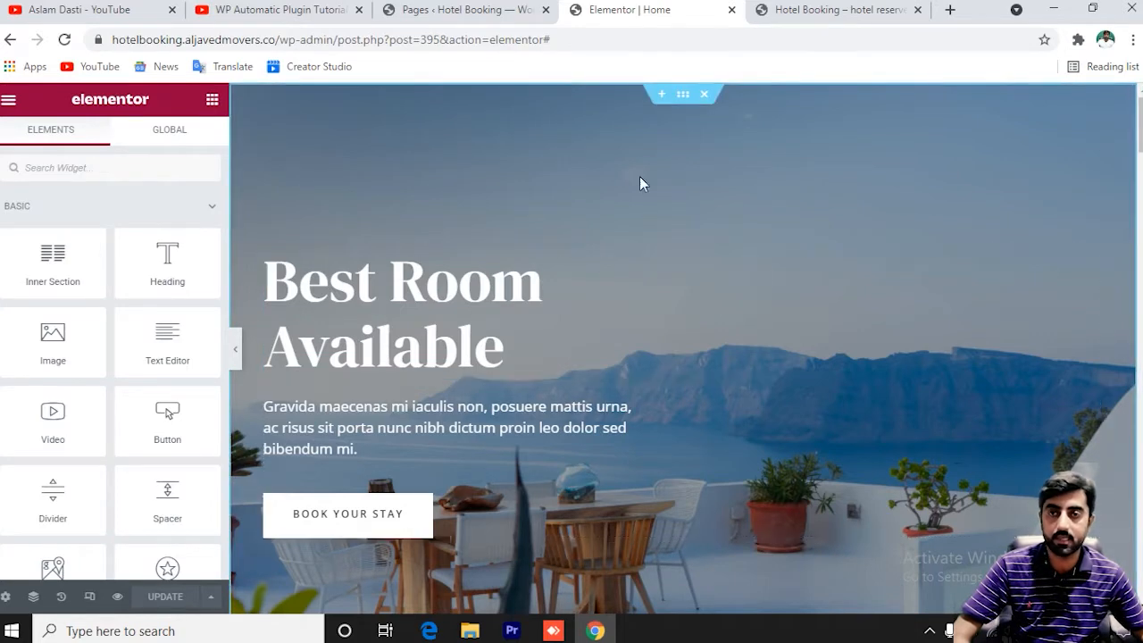
left_click(10, 40)
Close the Elementor tab, glance at the live homepage, and return to the Pages list.
key("ctrl+w")
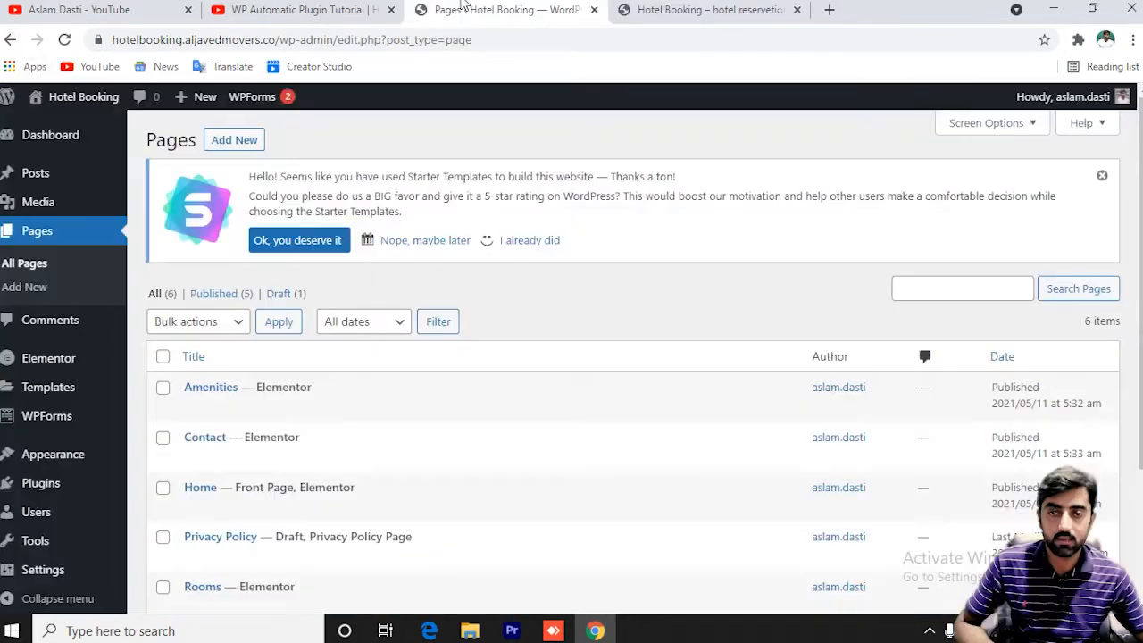
scroll(375, 491, "down", 3)
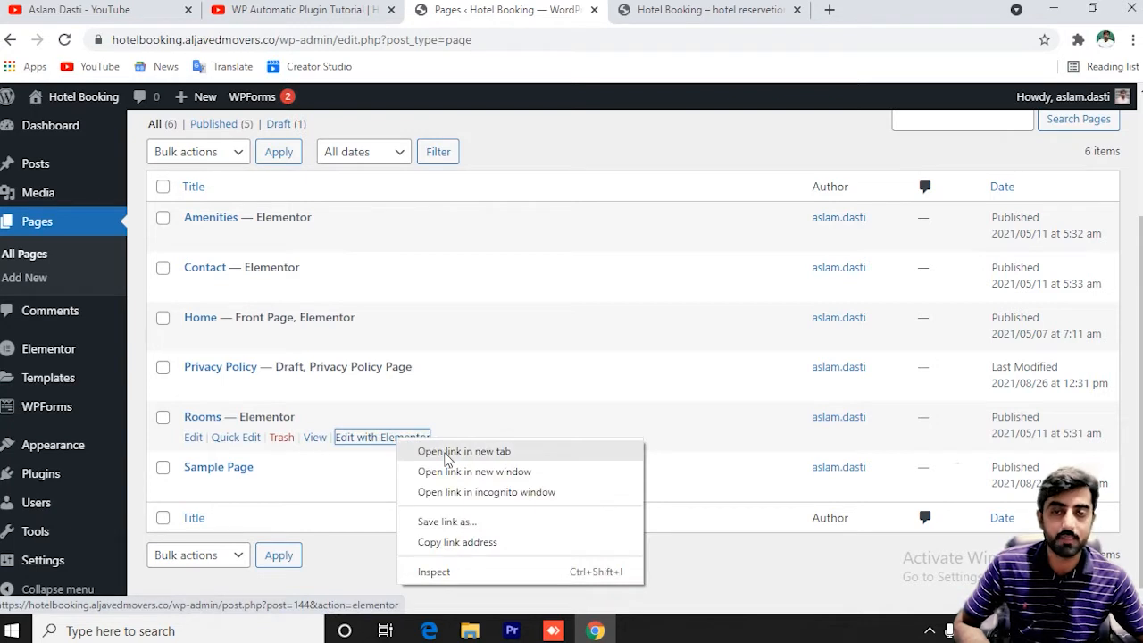
left_click(520, 293)
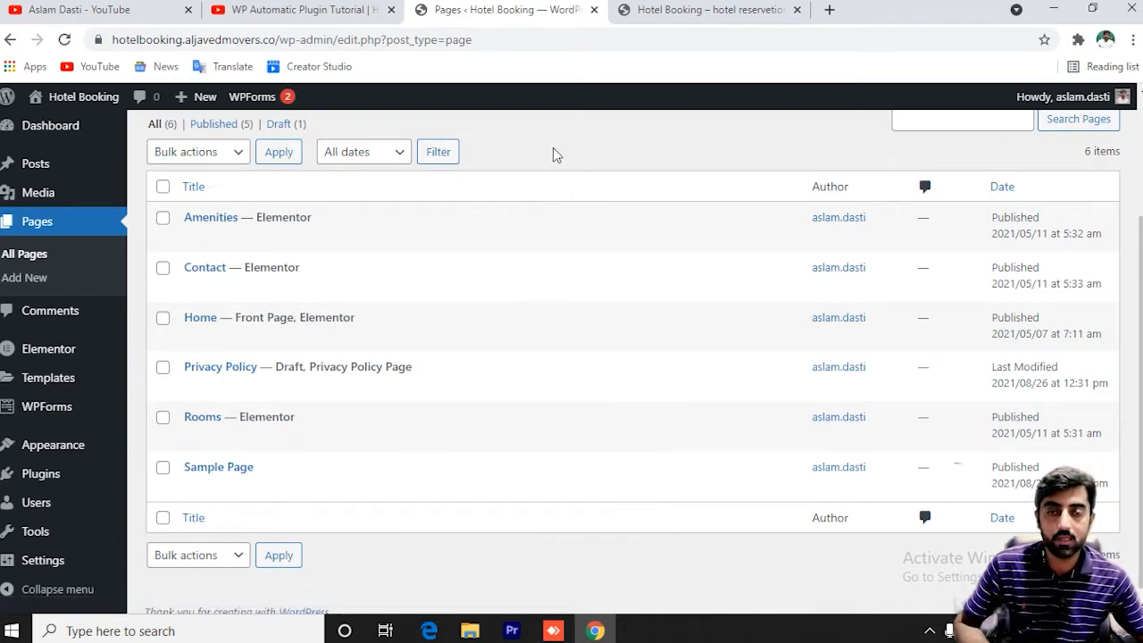
mouse_move(388, 442)
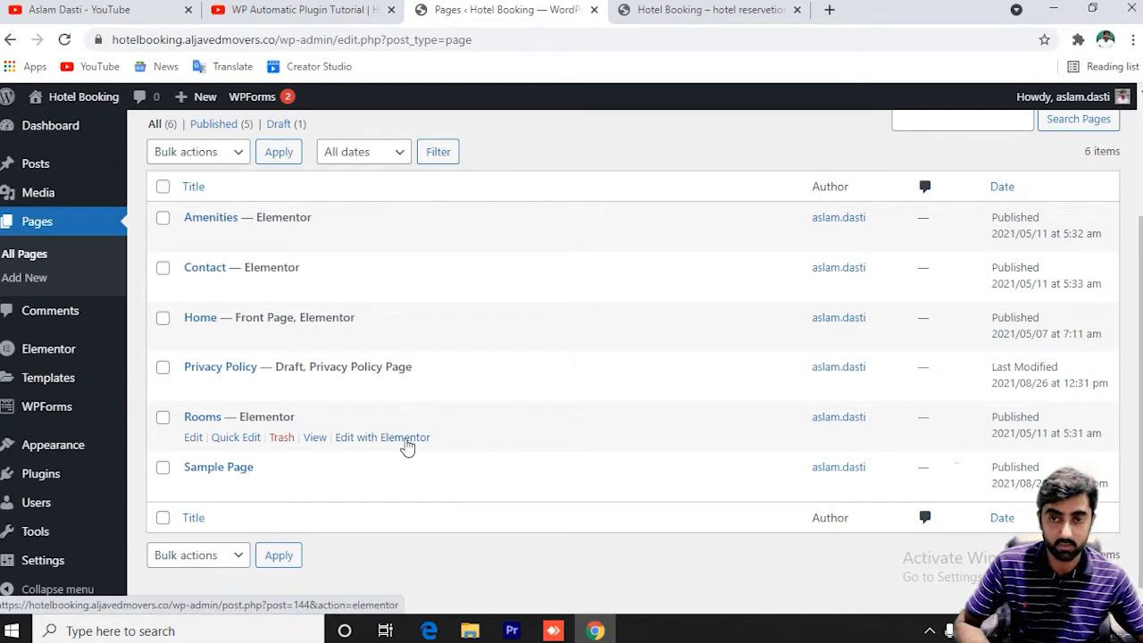
key("ctrl+Tab")
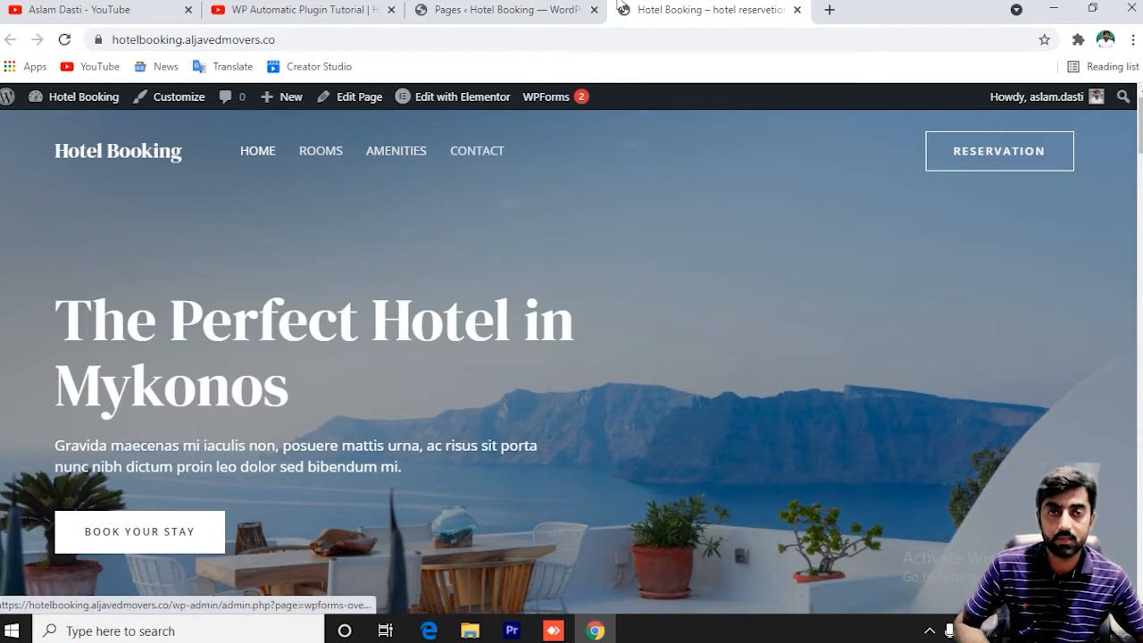
left_click(542, 7)
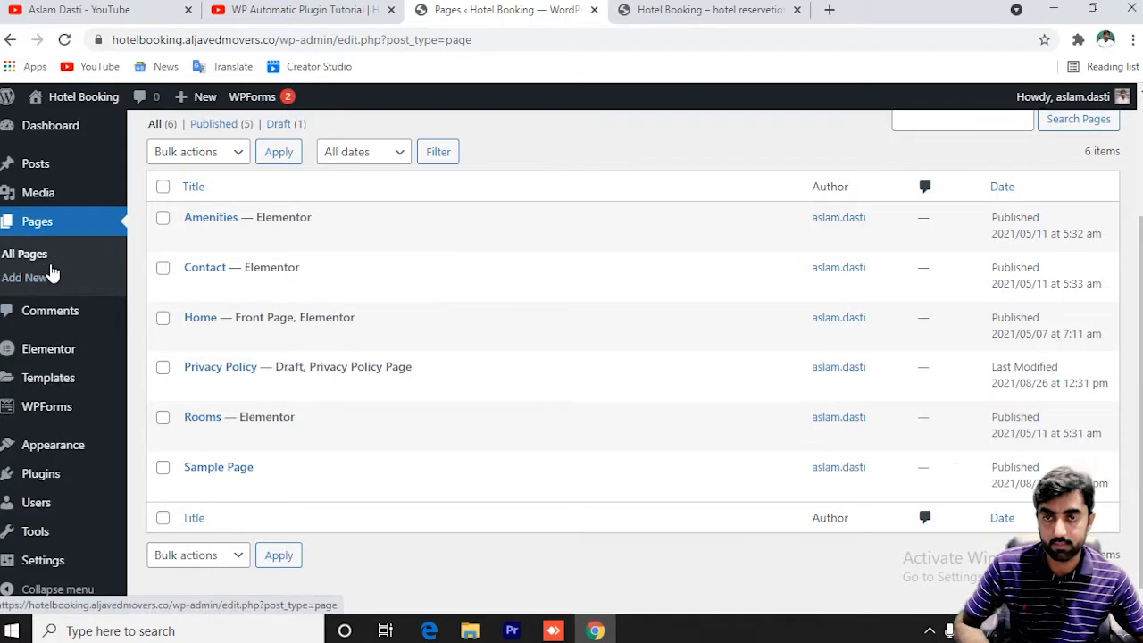
Open the Add New page link in a new tab and switch to it.
right_click(28, 288)
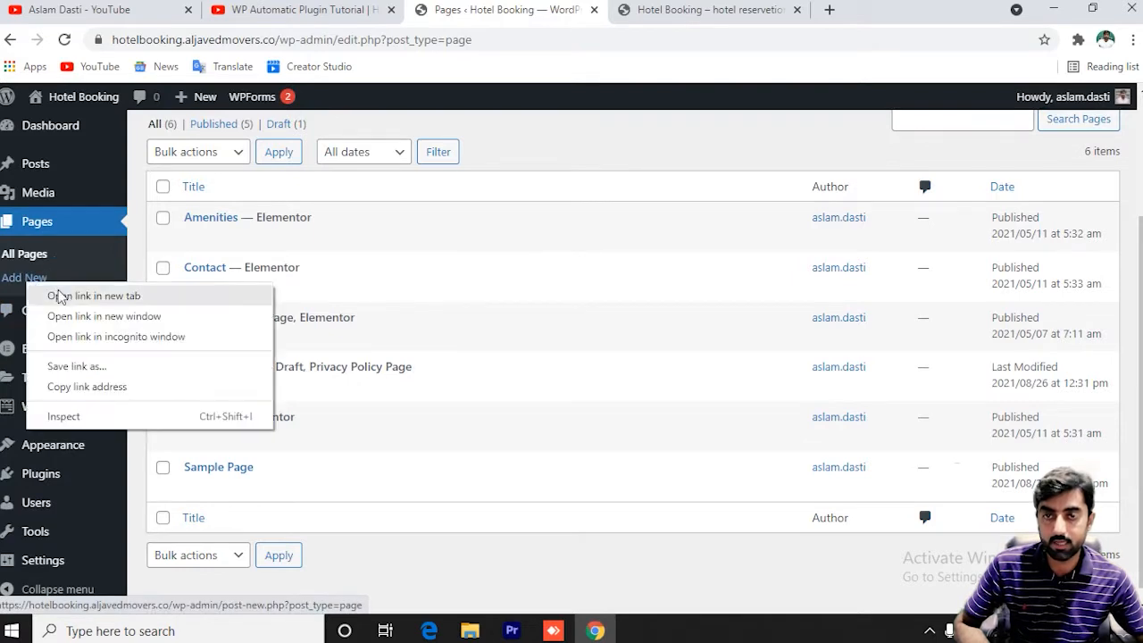
left_click(465, 218)
scroll(465, 218, "up", 2)
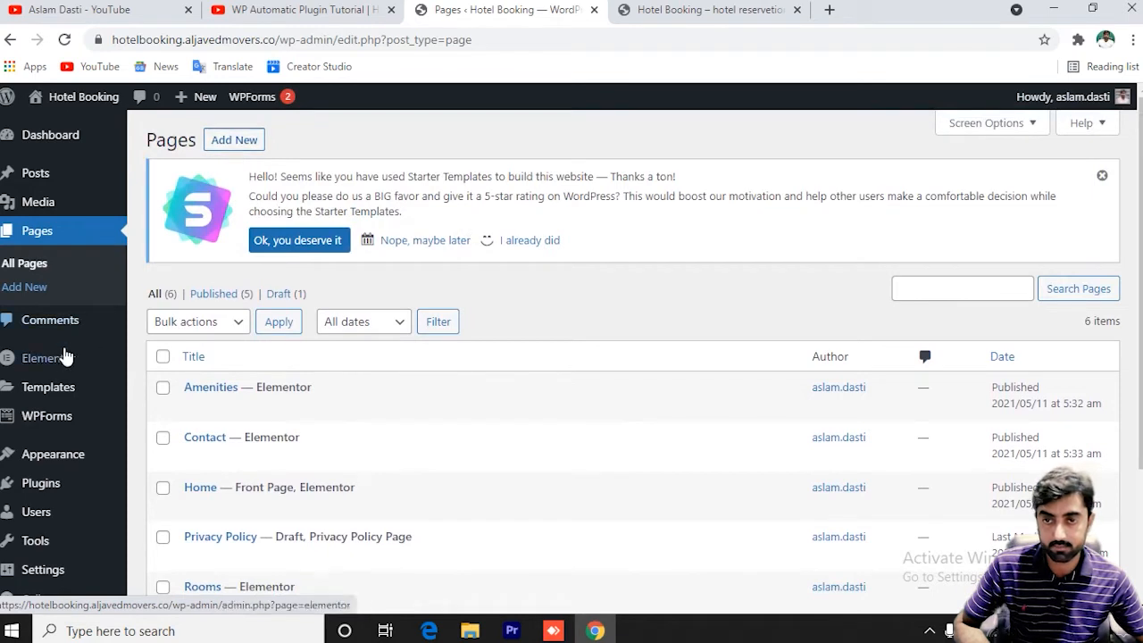
right_click(234, 143)
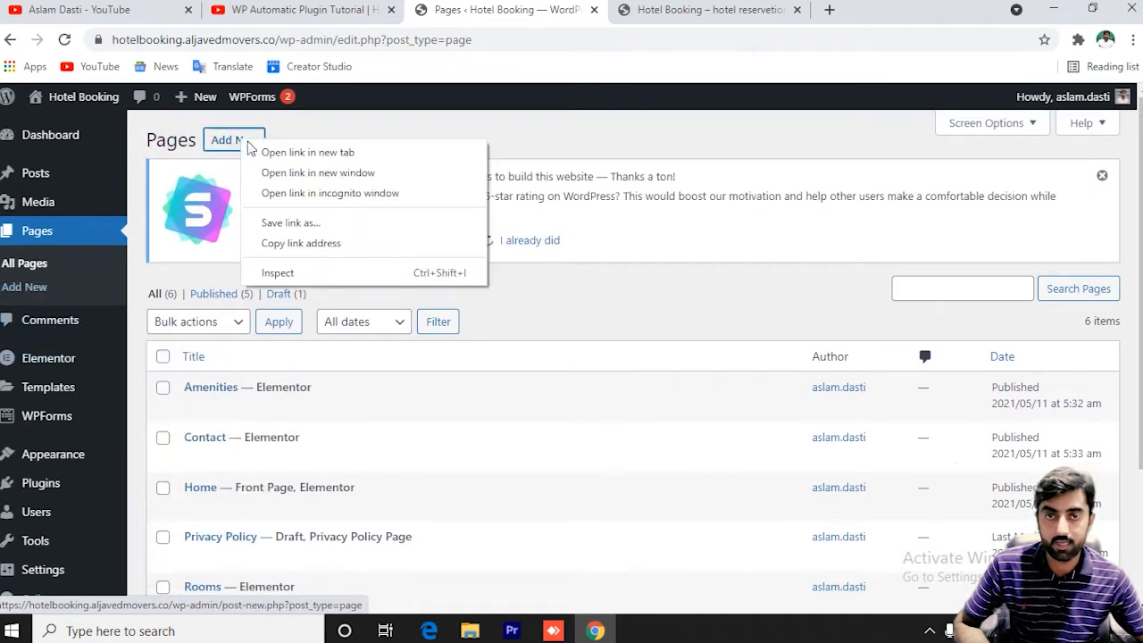
left_click(285, 153)
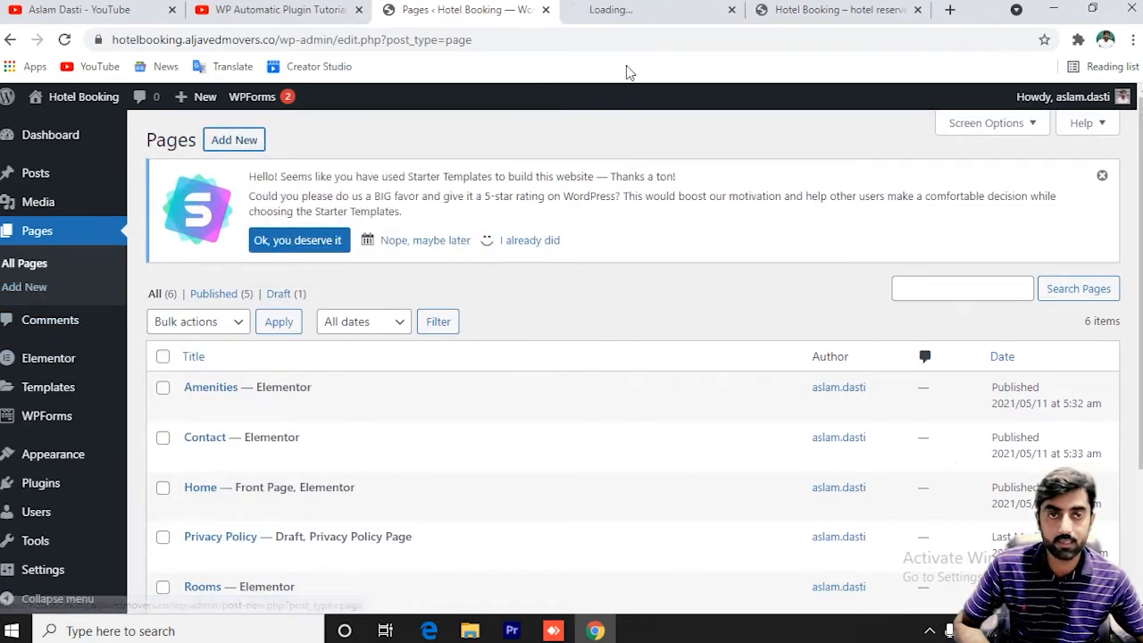
left_click(647, 12)
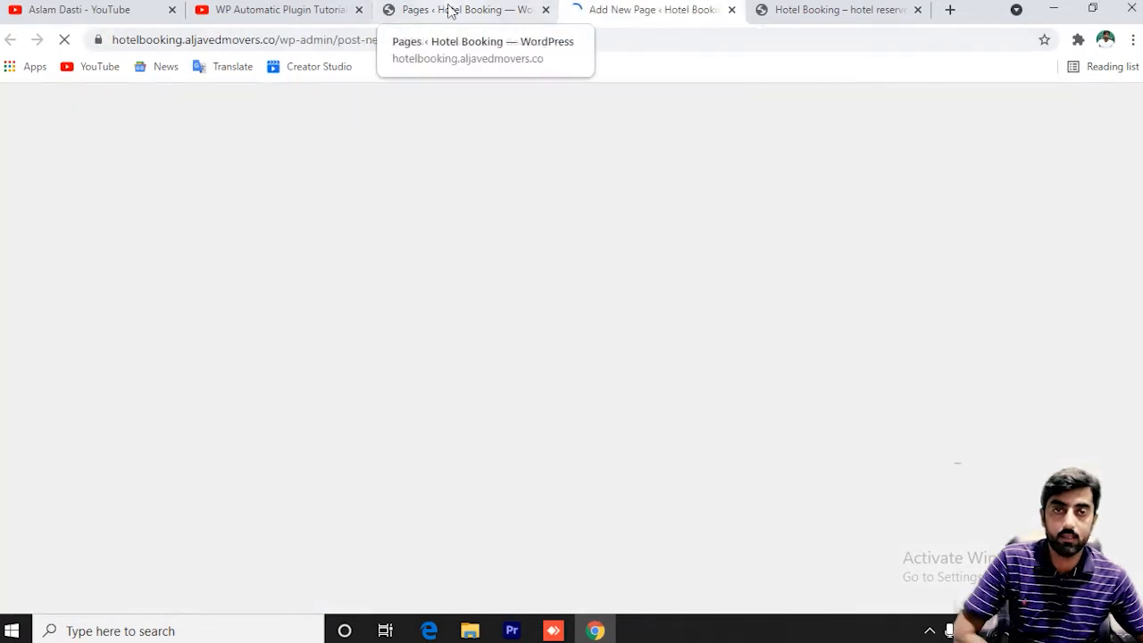
Check the Pages list and live hotel homepage, then return to the new page editor.
left_click(451, 11)
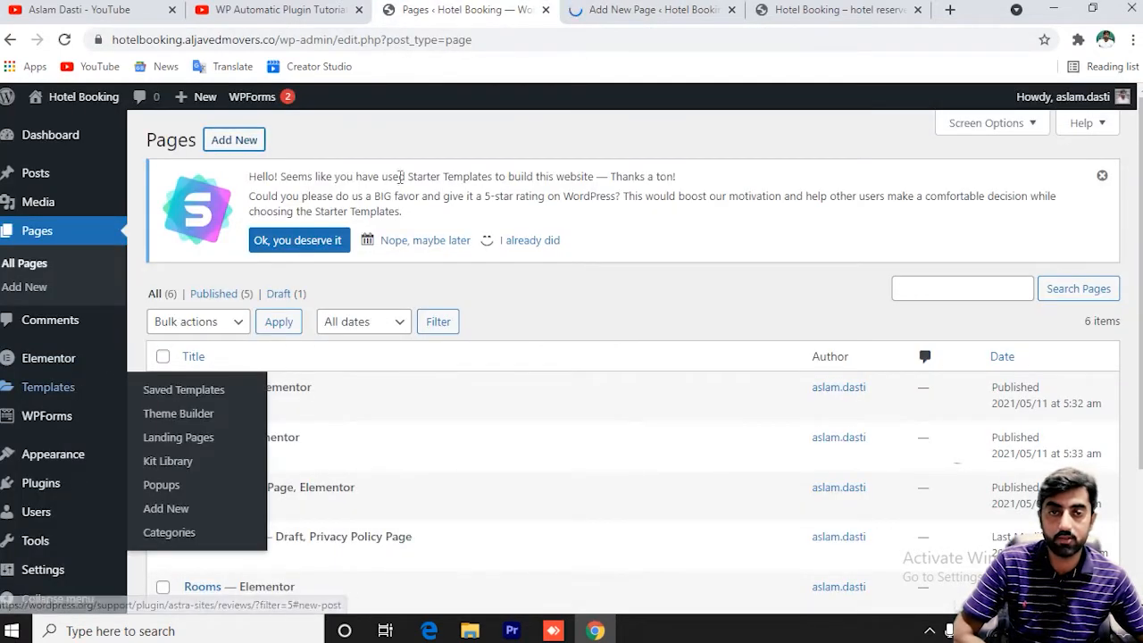
mouse_move(137, 373)
key("ctrl+Tab")
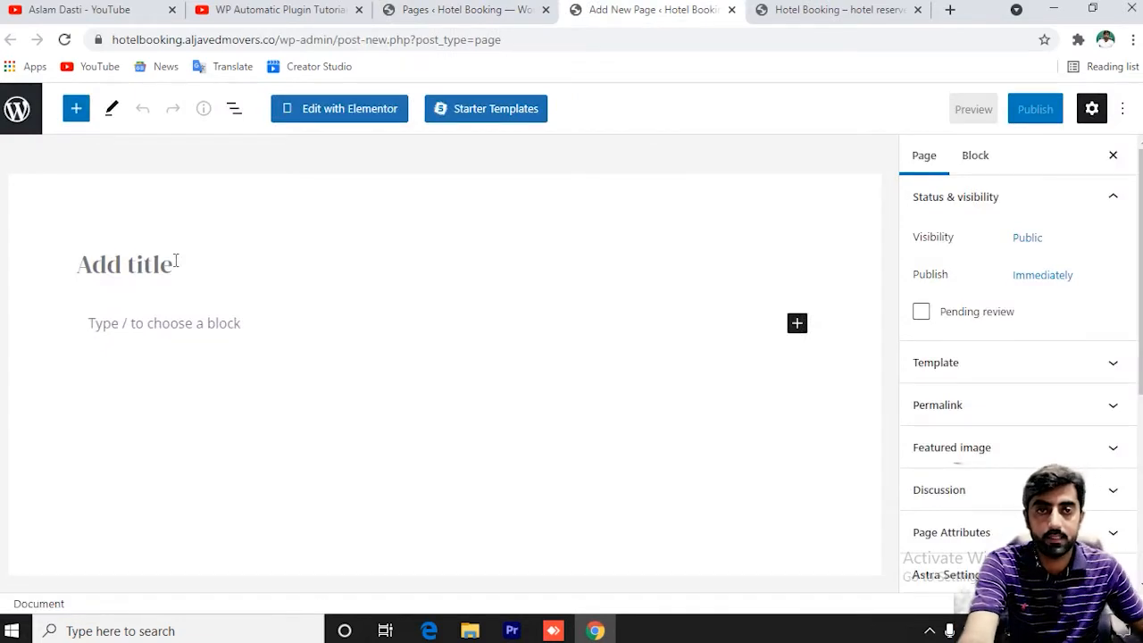
left_click(813, 11)
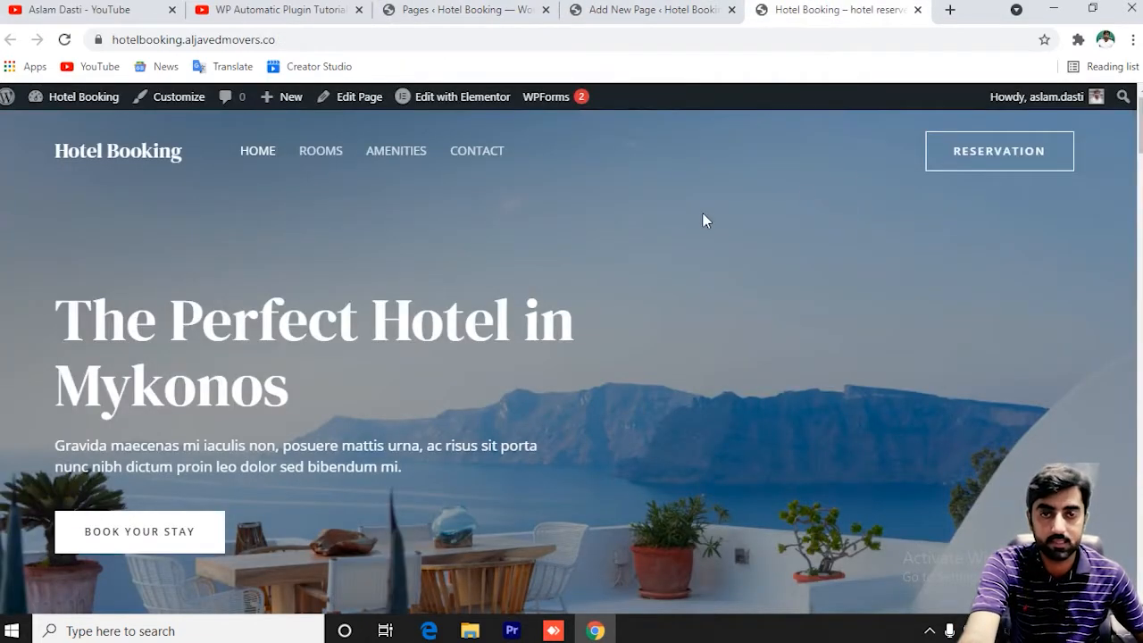
left_click(455, 7)
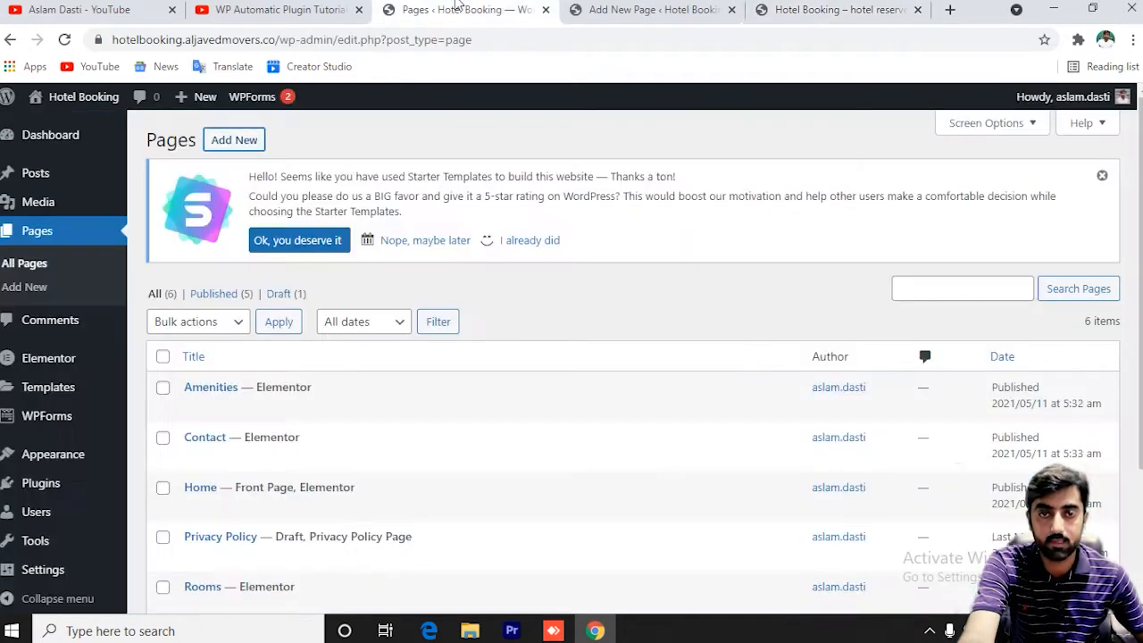
left_click(652, 11)
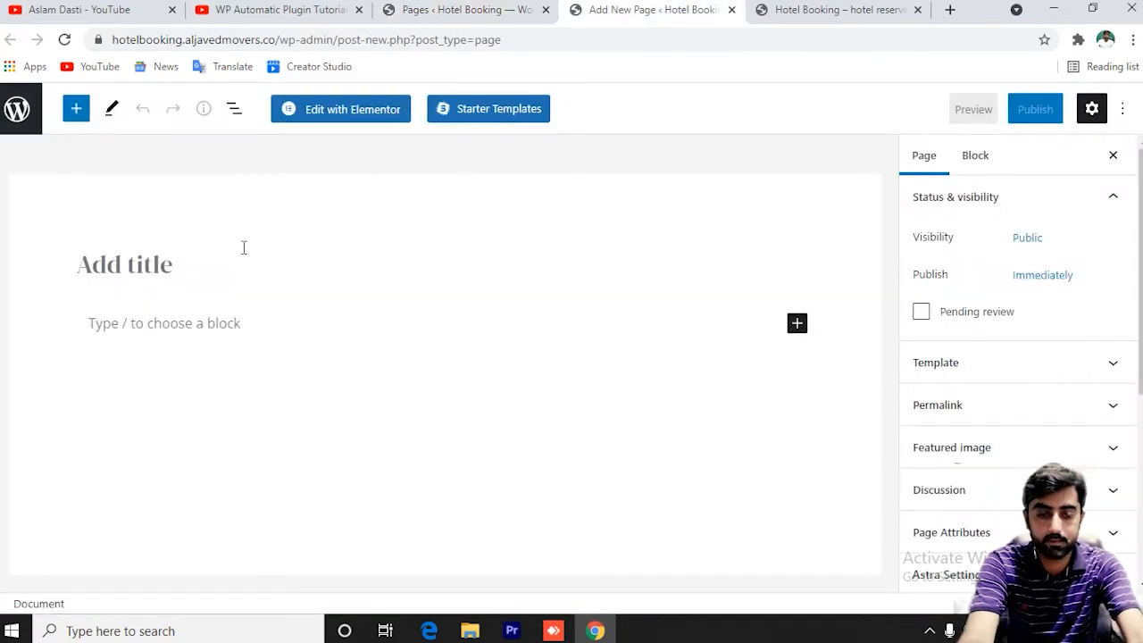
Title the new page 'About us', publish it, and bring up the starter page template library.
type("About us")
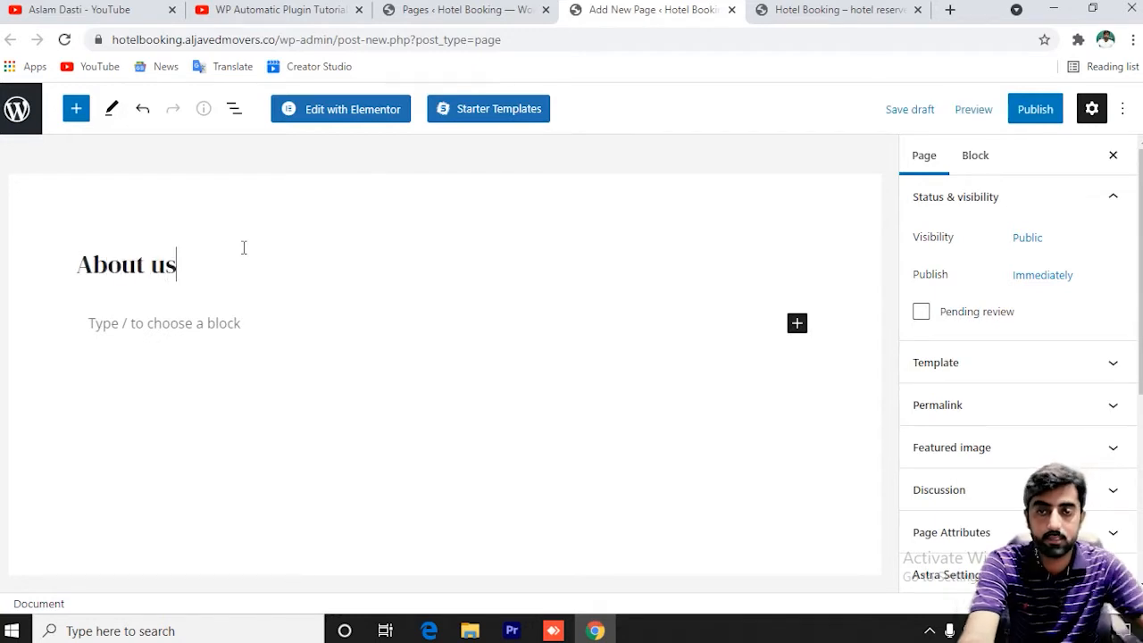
left_click(1036, 109)
left_click(488, 108)
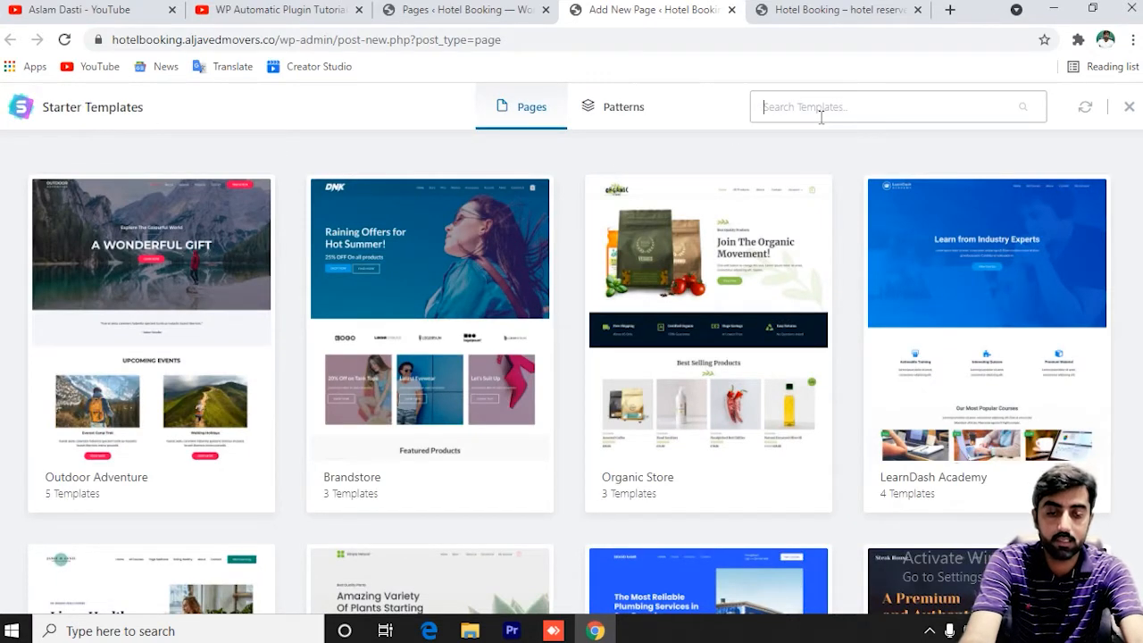
Search Starter Templates for 'About us', import Digital Agency's About Us template, and update the page.
type("About us")
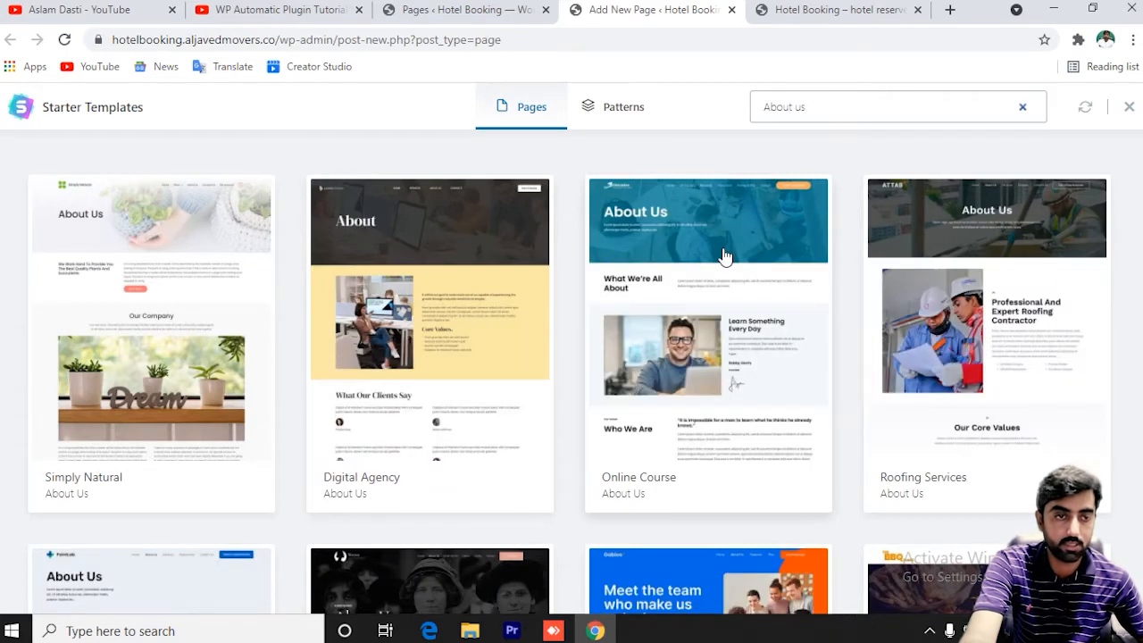
scroll(705, 259, "down", 3)
scroll(724, 255, "down", 2)
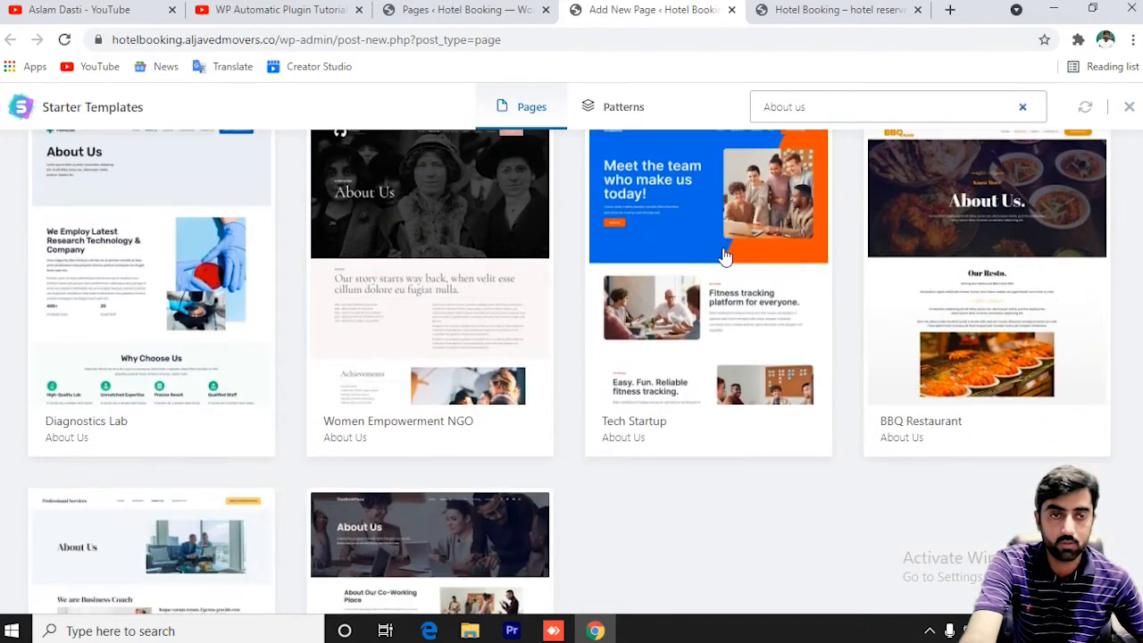
scroll(680, 279, "down", 3)
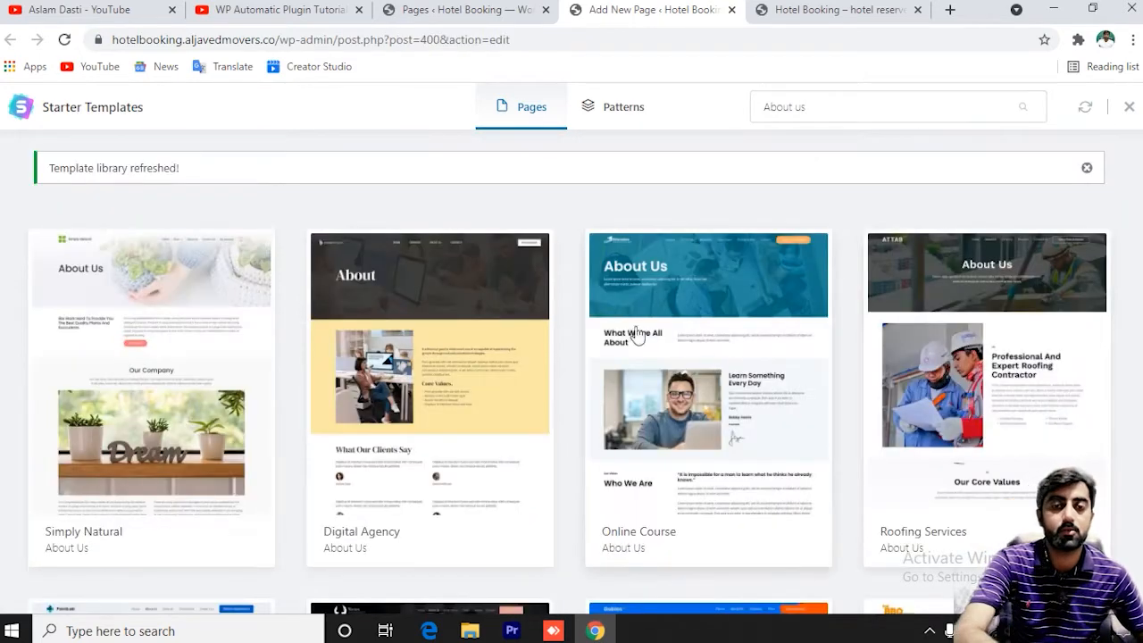
left_click(446, 361)
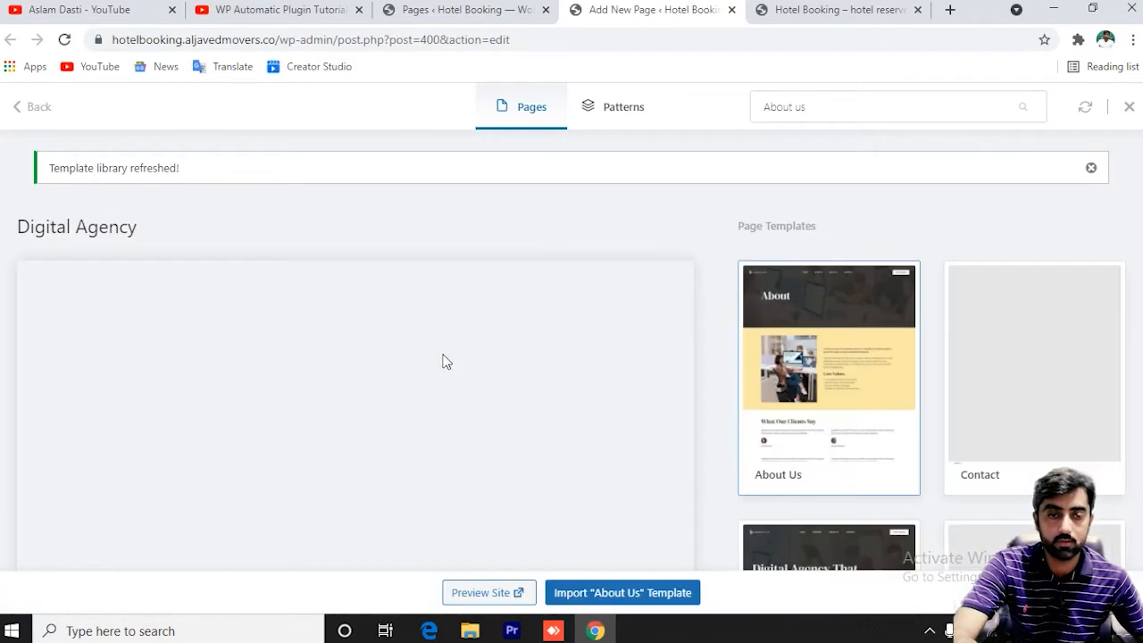
left_click(597, 595)
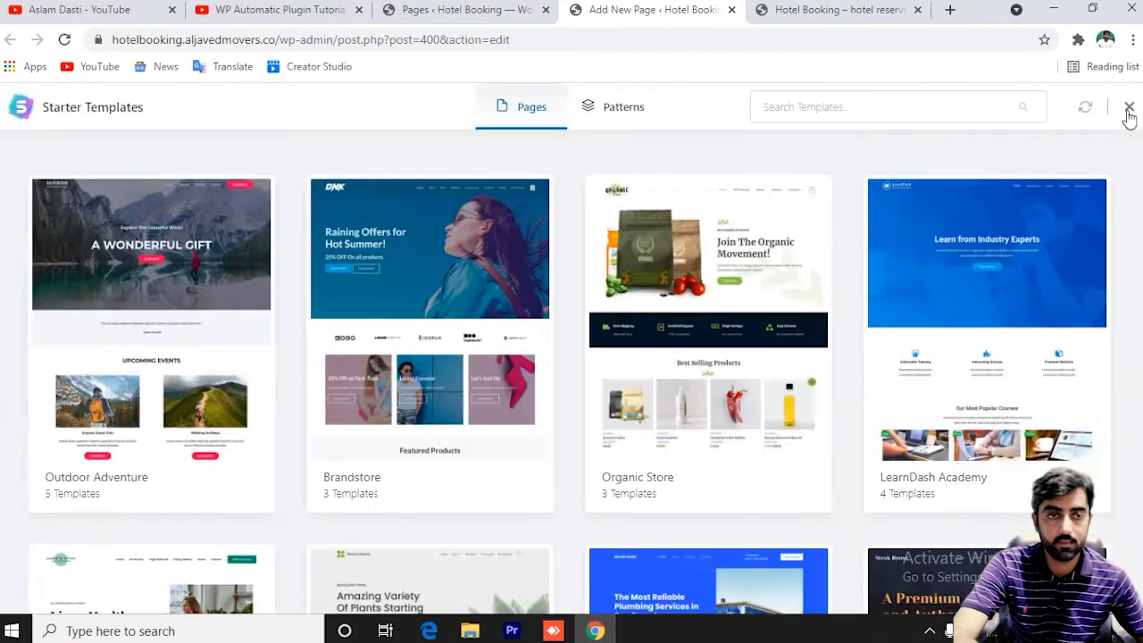
left_click(1128, 110)
left_click(1038, 113)
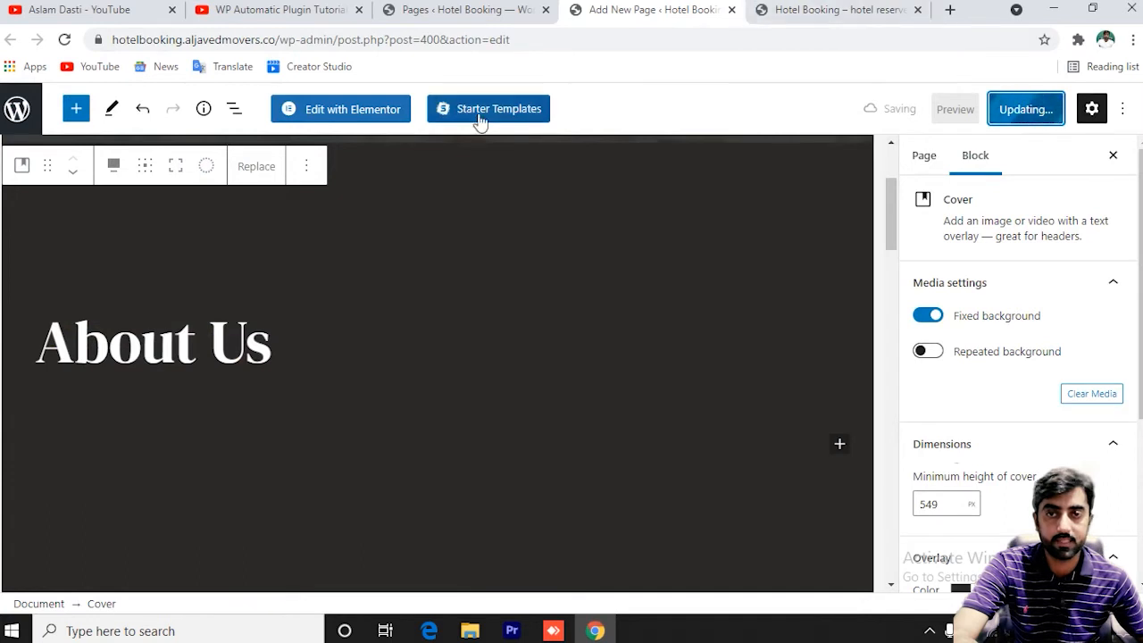
Return to the pages list and open Appearance > Menus in a new tab.
left_click(460, 9)
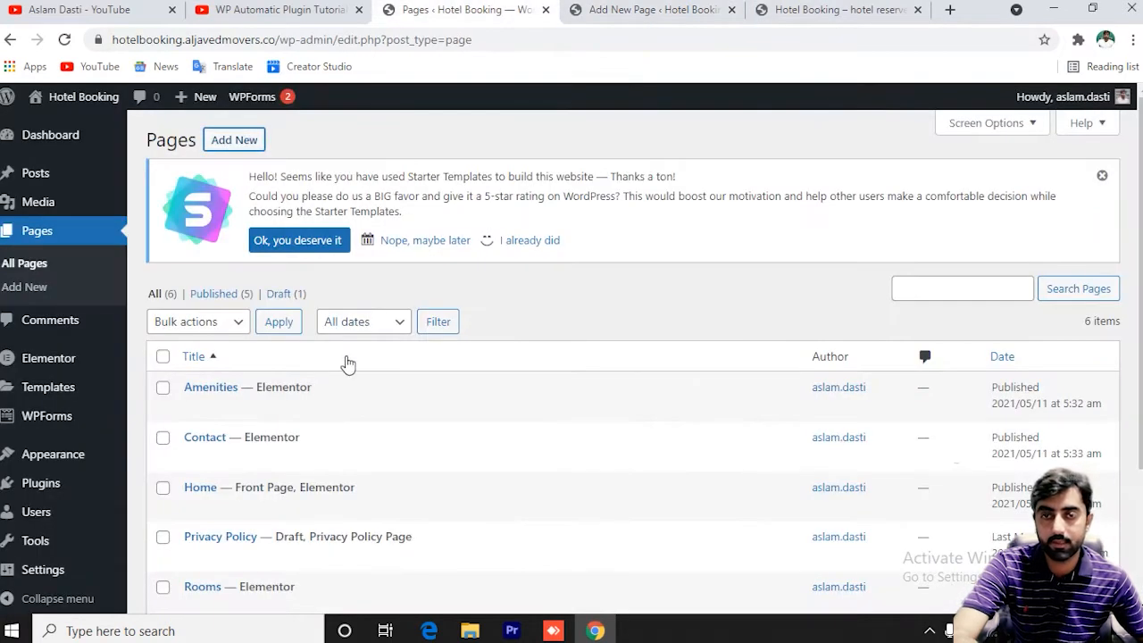
mouse_move(58, 469)
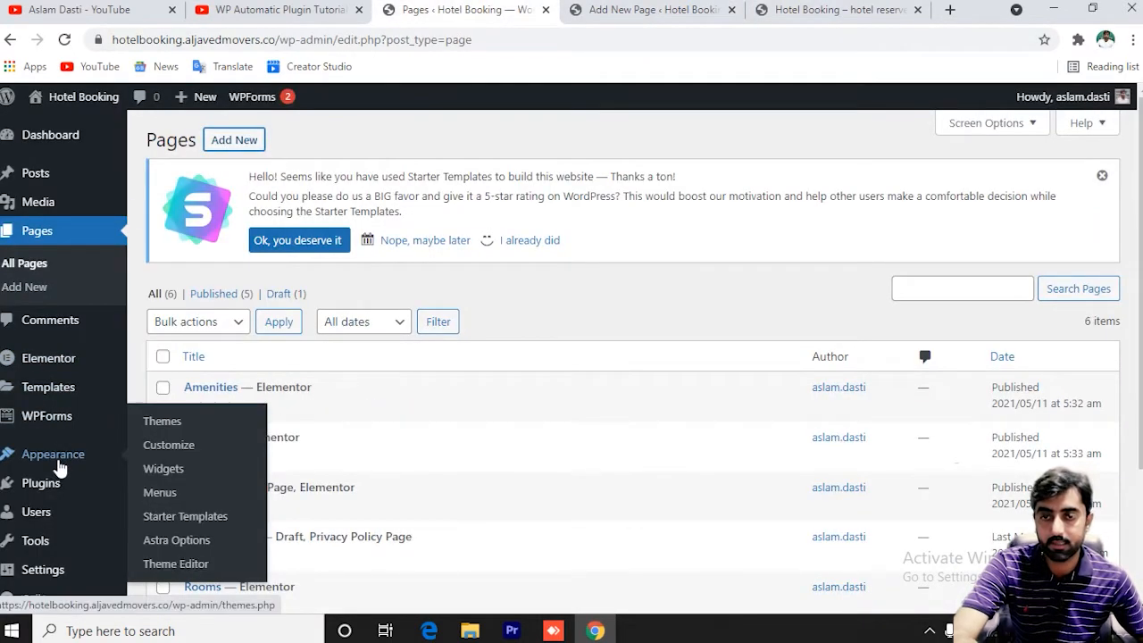
right_click(175, 501)
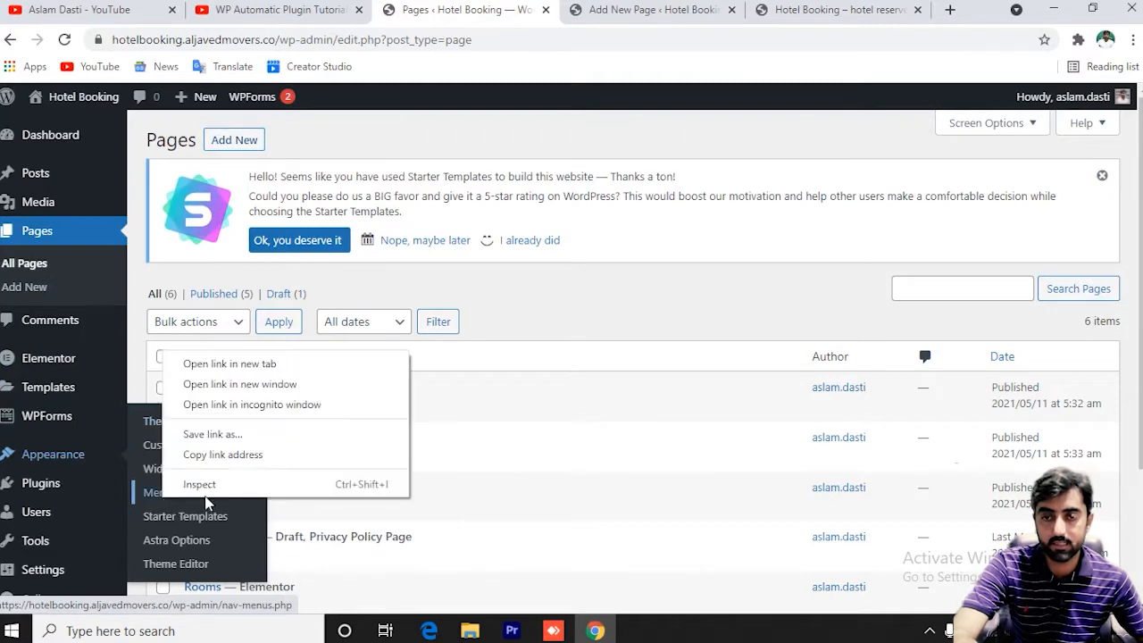
left_click(225, 364)
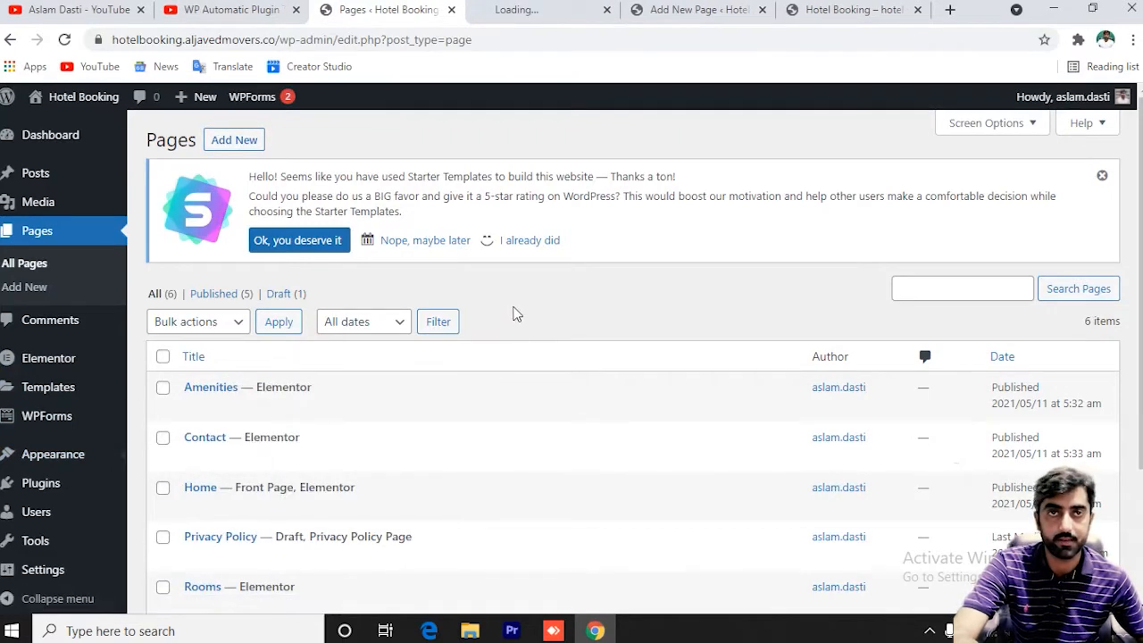
key("ctrl+Tab")
Select Primary Menu from the menu dropdown and load it for editing.
scroll(566, 340, "down", 1)
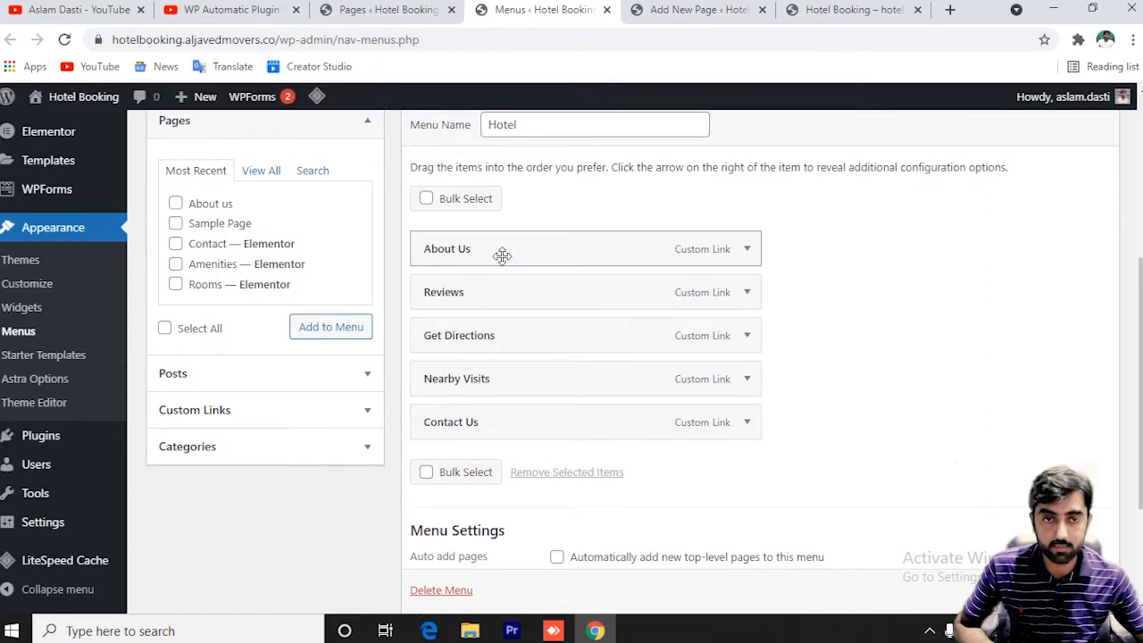
scroll(518, 280, "up", 3)
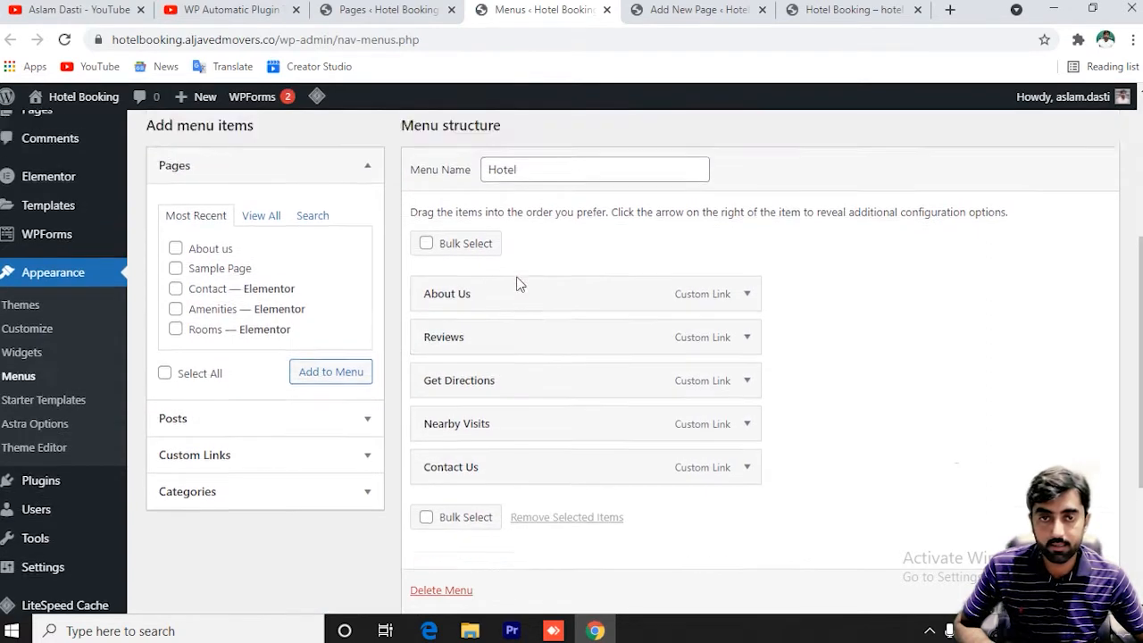
left_click(373, 273)
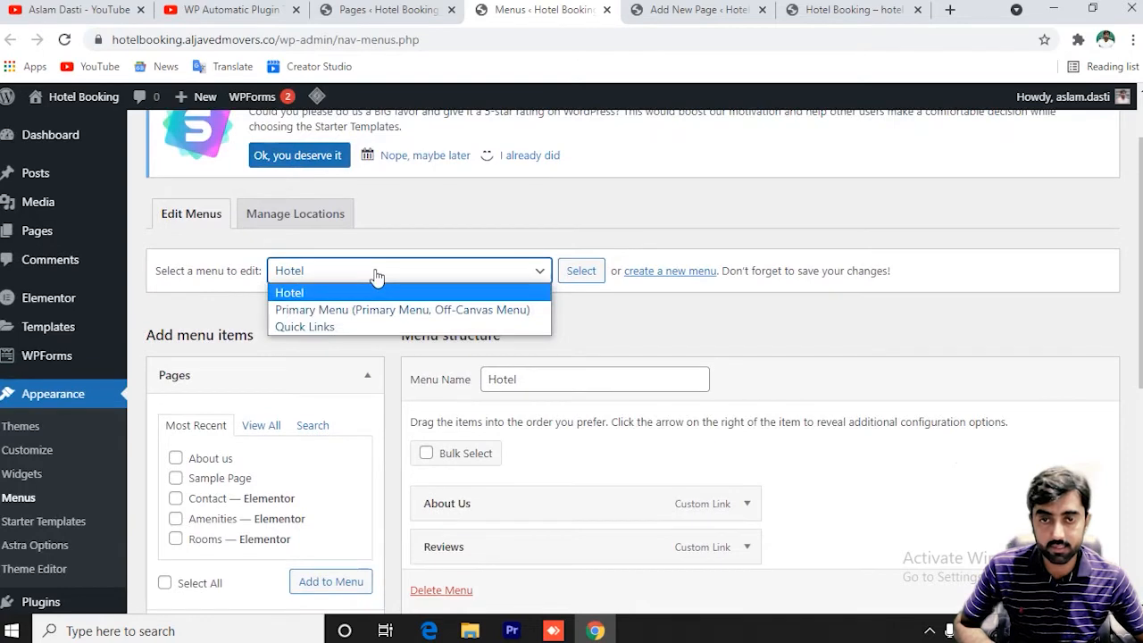
left_click(375, 311)
left_click(582, 272)
left_click(827, 9)
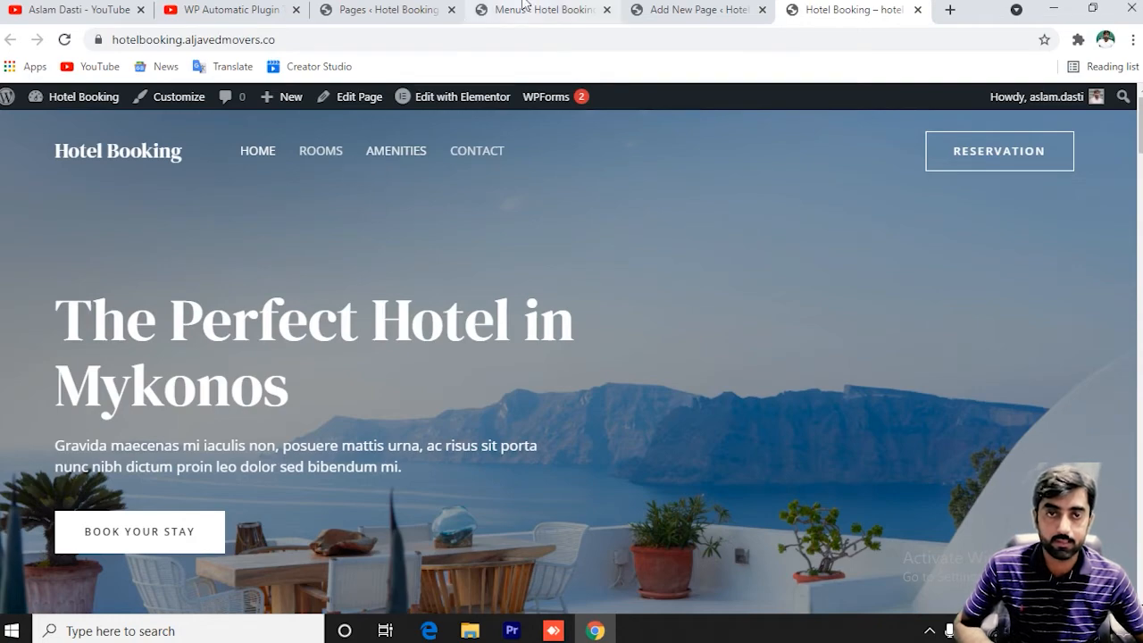
Add the About us page to the Primary Menu, first nesting it under Rooms.
left_click(475, 11)
scroll(502, 280, "down", 4)
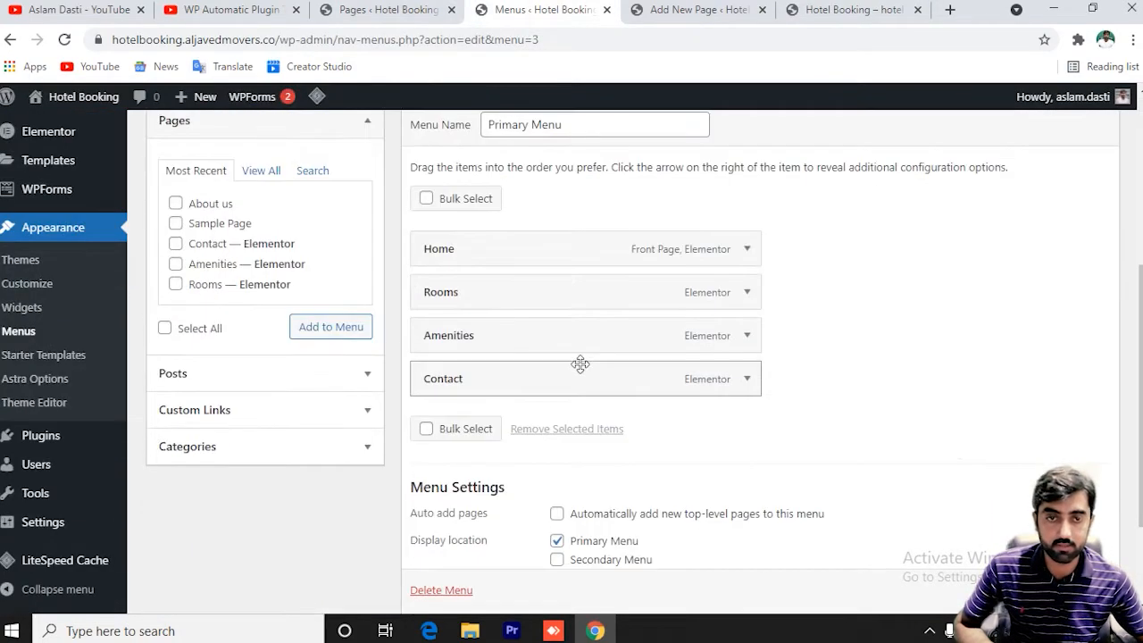
left_click(259, 172)
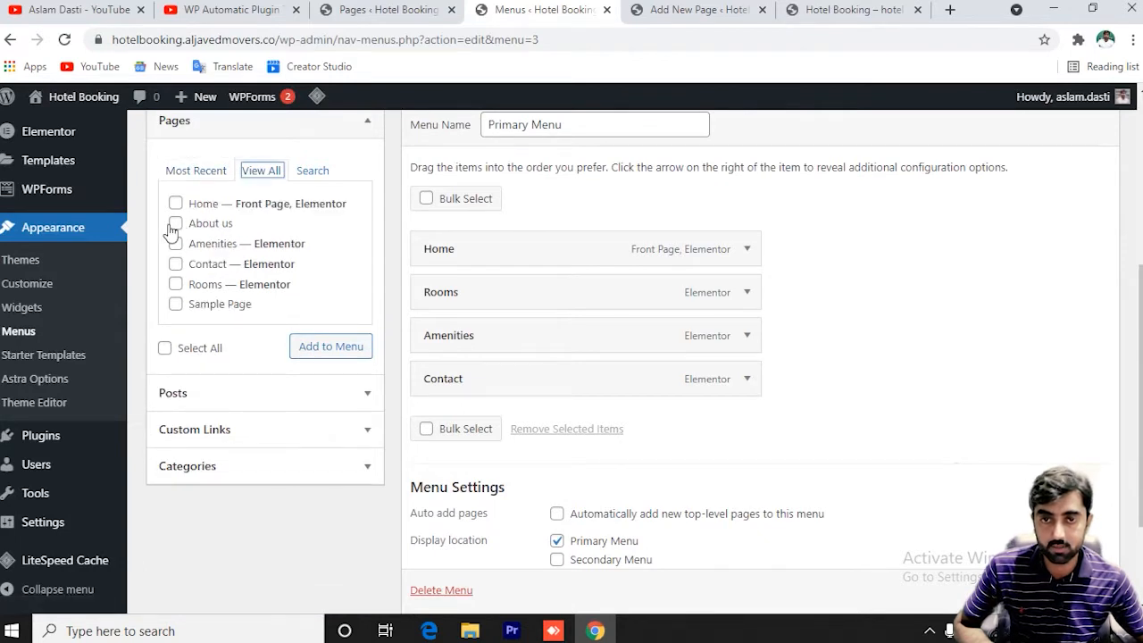
left_click(323, 349)
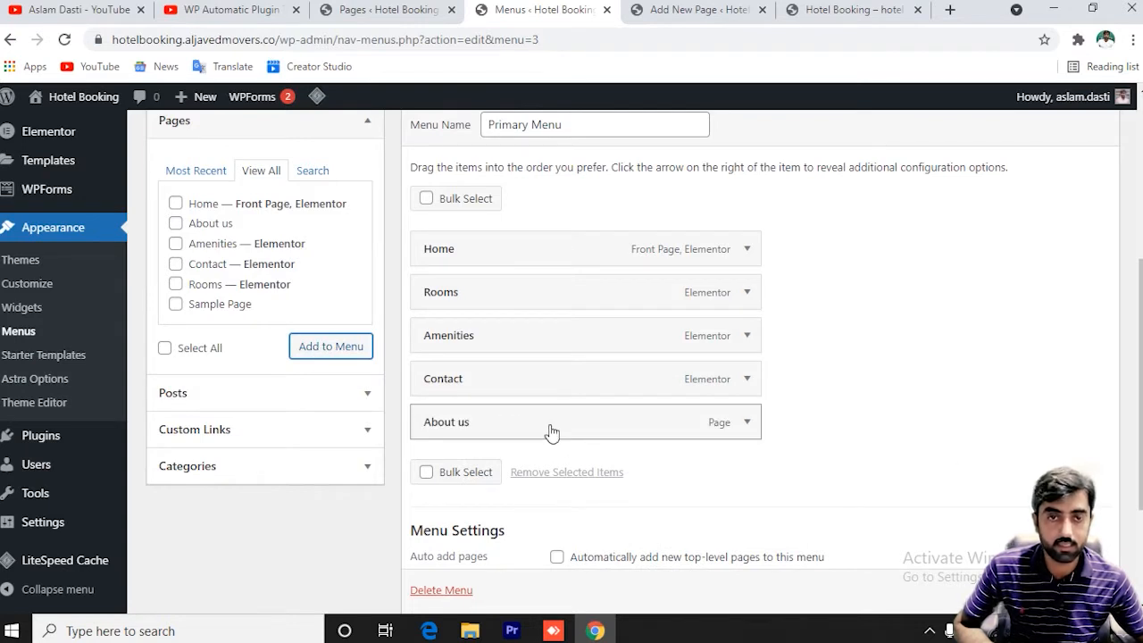
left_click_drag(551, 432, 574, 334)
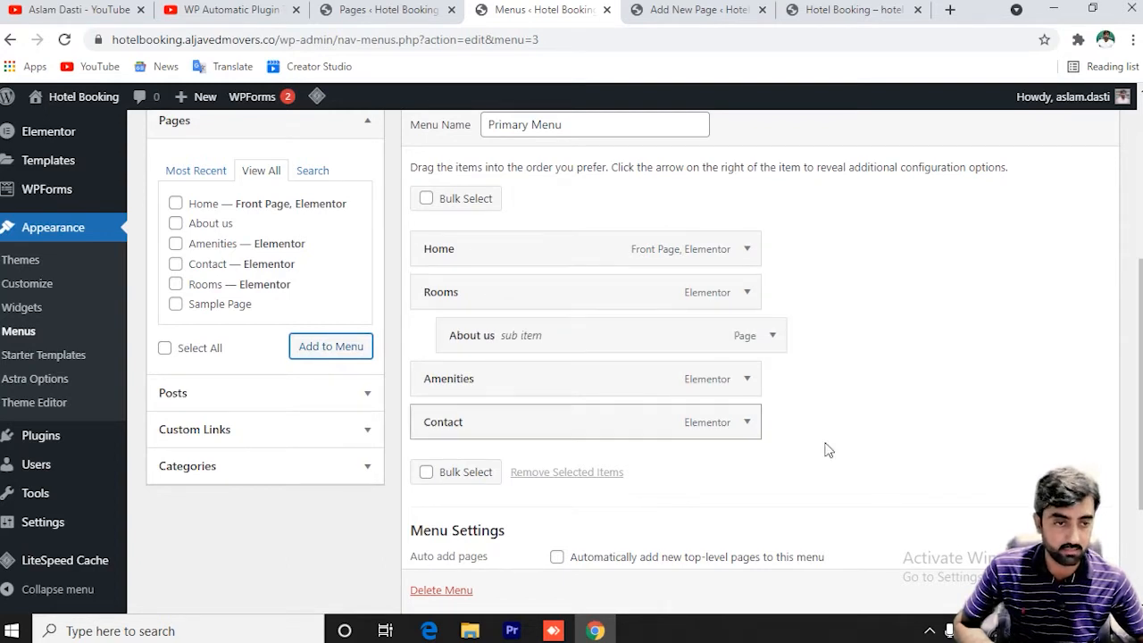
Save the menu and move About us back to a top-level item after Contact.
scroll(1072, 585, "down", 1)
left_click(1071, 589)
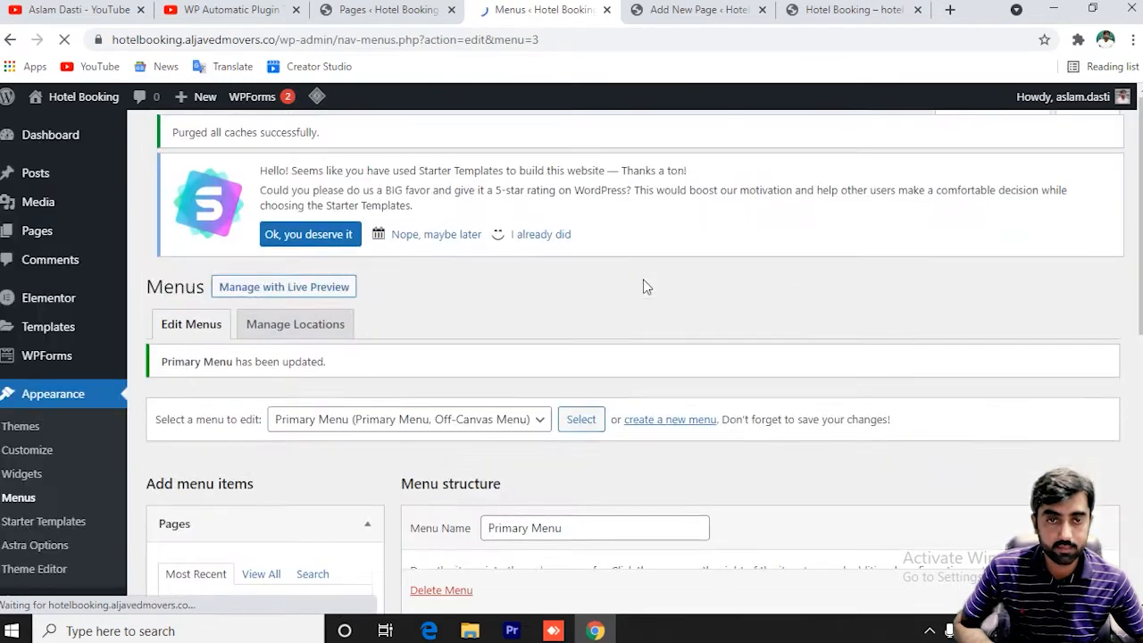
scroll(588, 393, "down", 6)
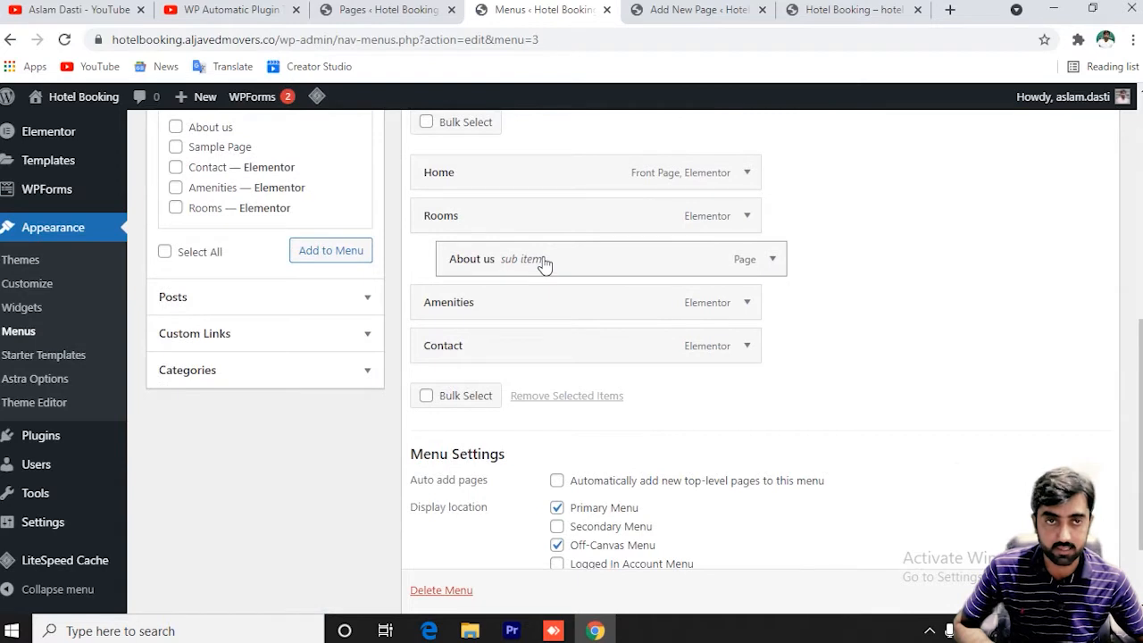
left_click_drag(513, 270, 492, 350)
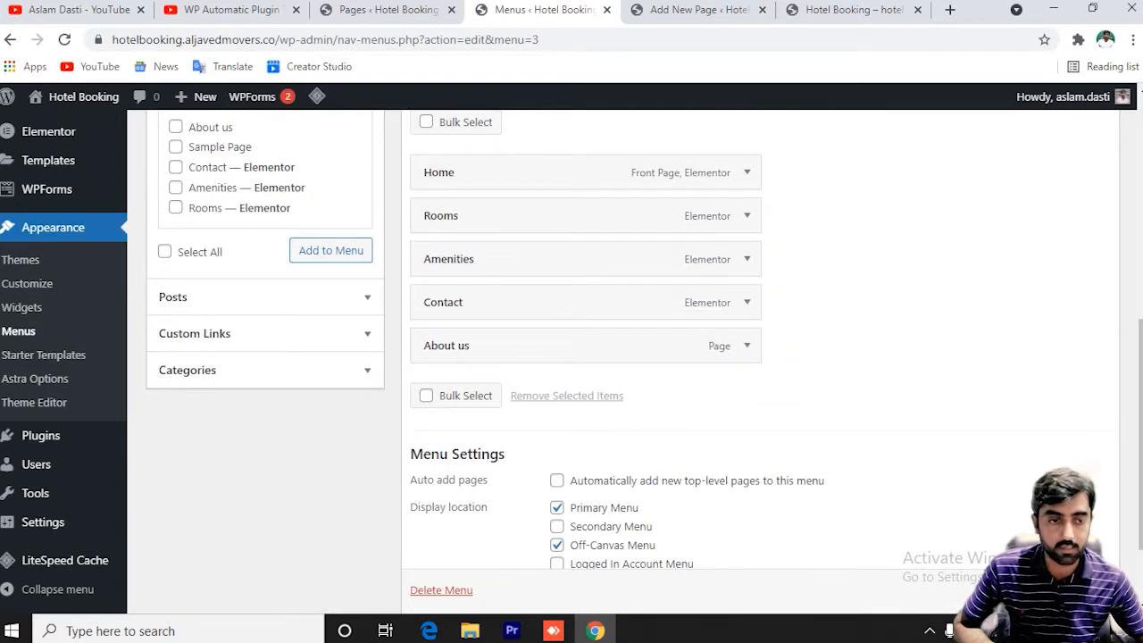
scroll(580, 358, "down", 1)
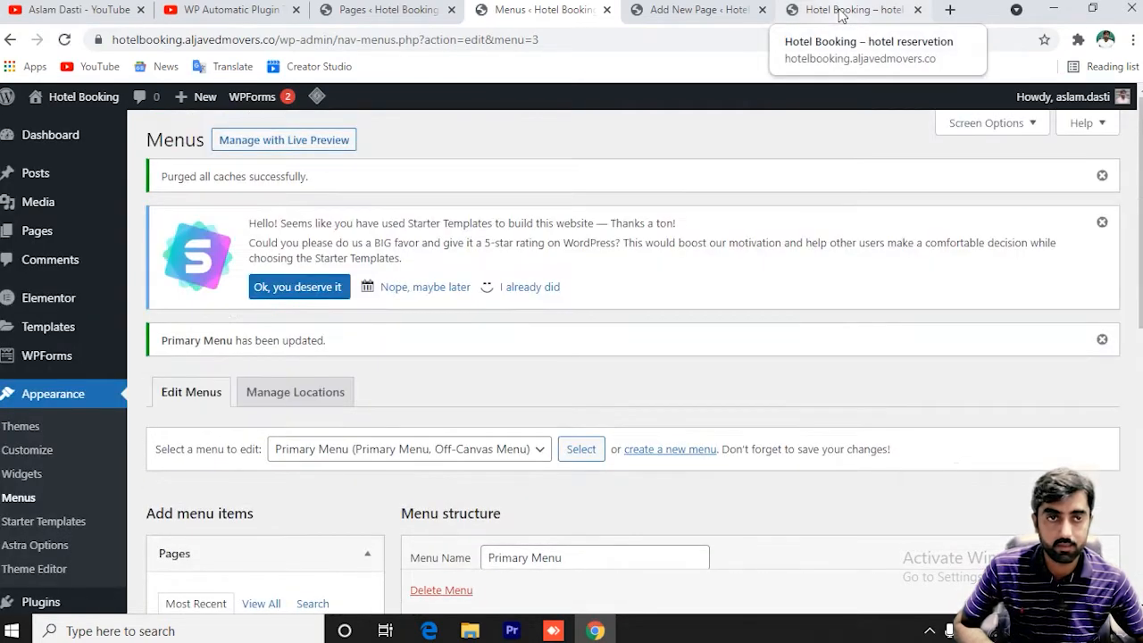
left_click(842, 13)
Reload the live Hotel Booking homepage, then open the Customizer from Appearance.
left_click(100, 159)
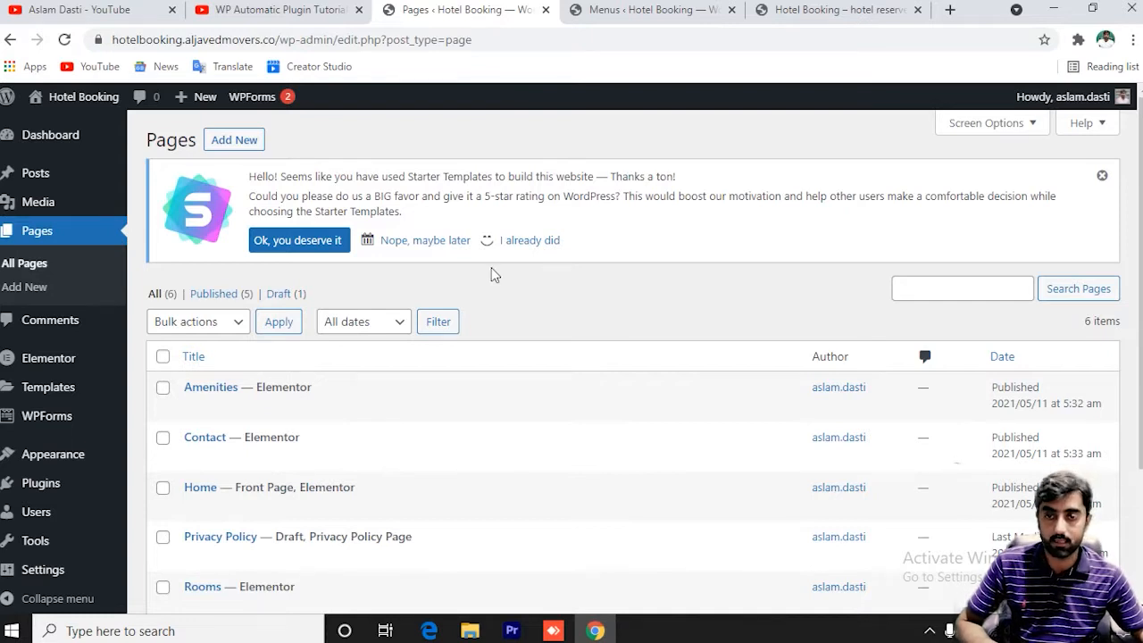
mouse_move(66, 463)
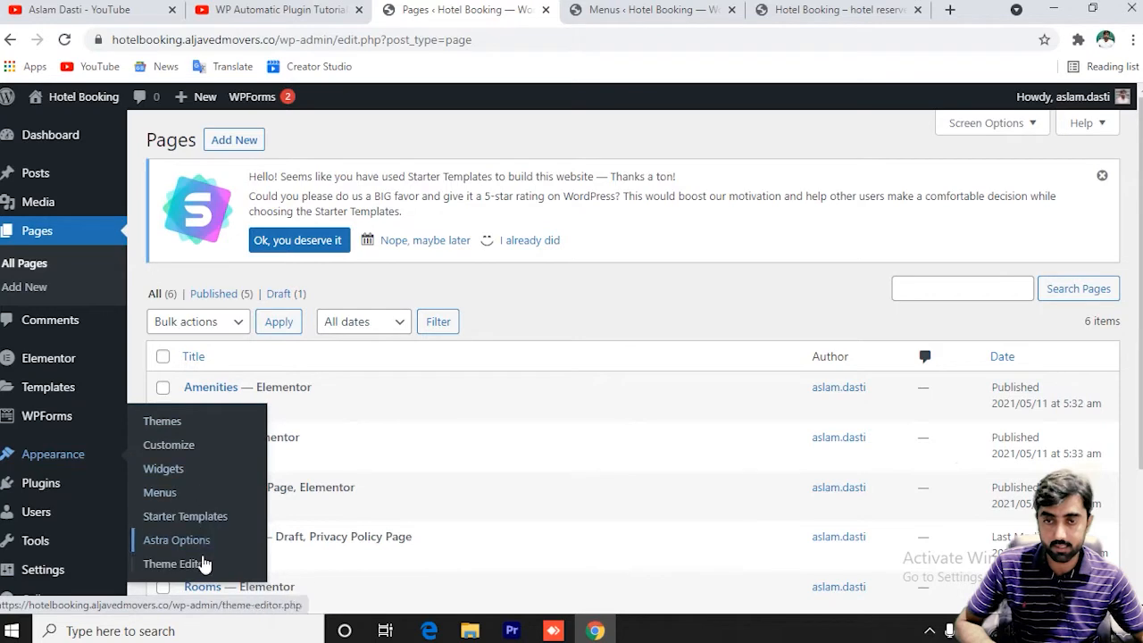
left_click(177, 453)
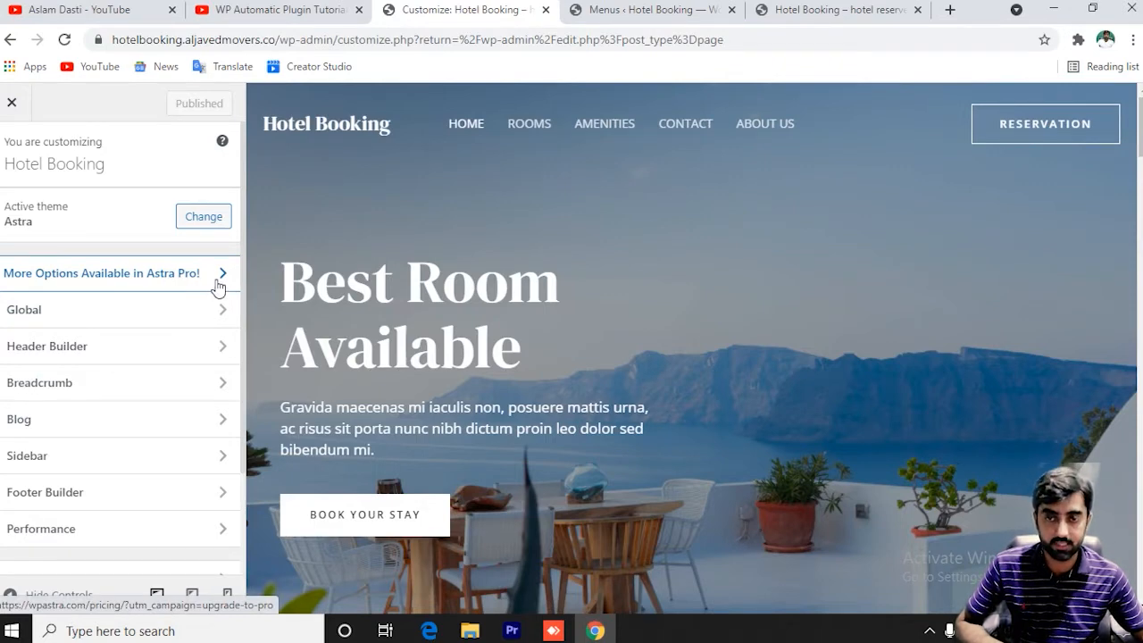
Review Global Typography and Colors settings, then open Astra's Header Builder.
left_click(209, 320)
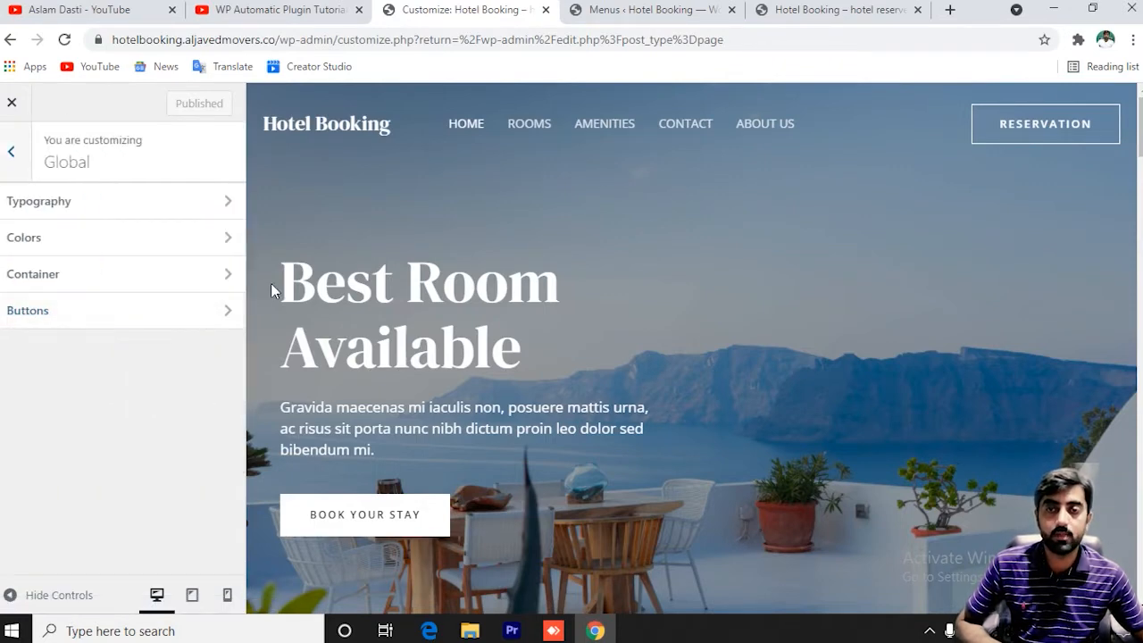
left_click(53, 200)
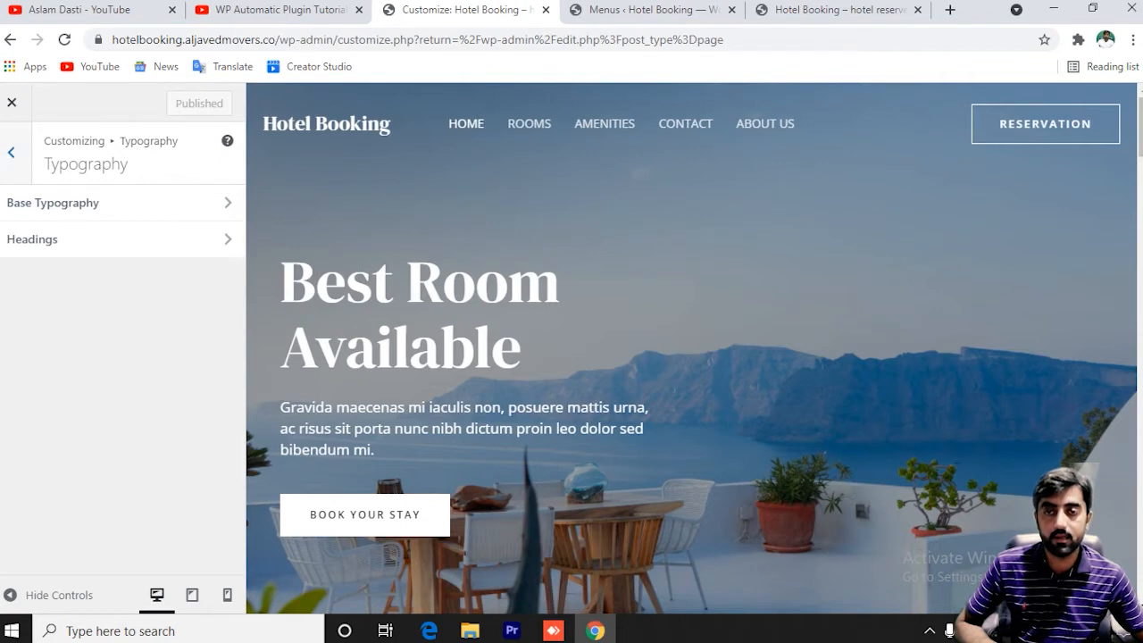
left_click(12, 159)
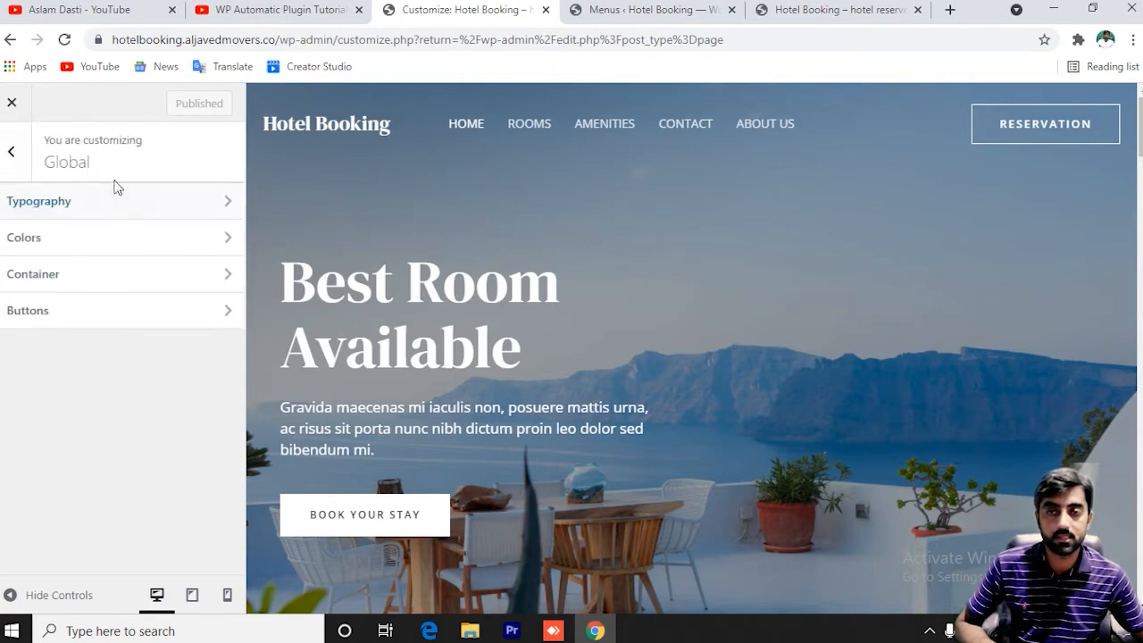
left_click(168, 239)
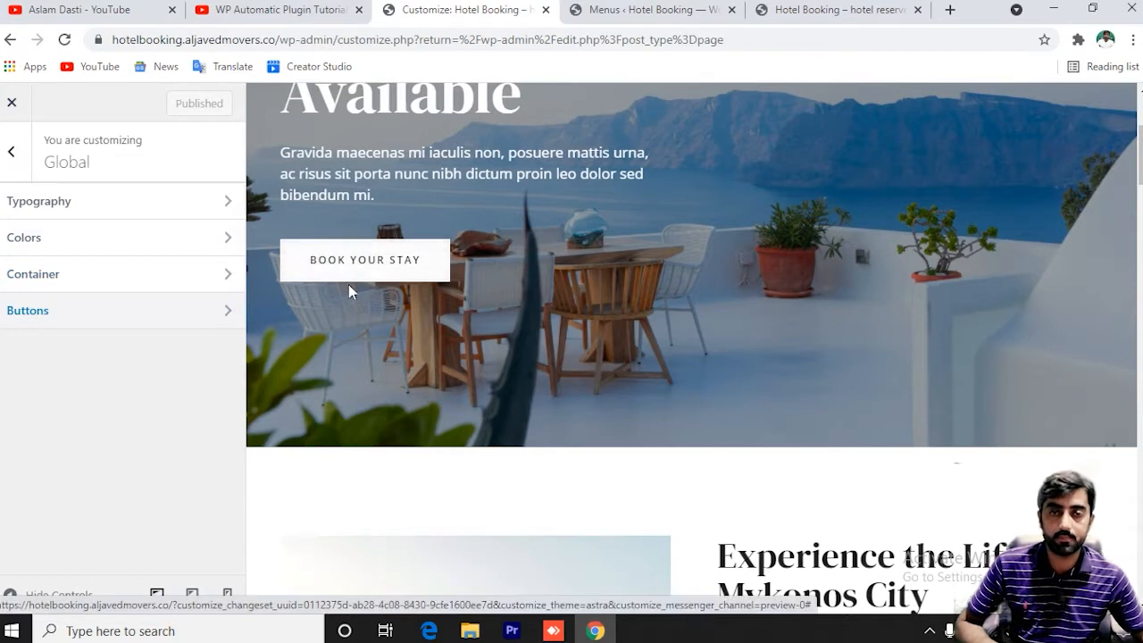
left_click(11, 152)
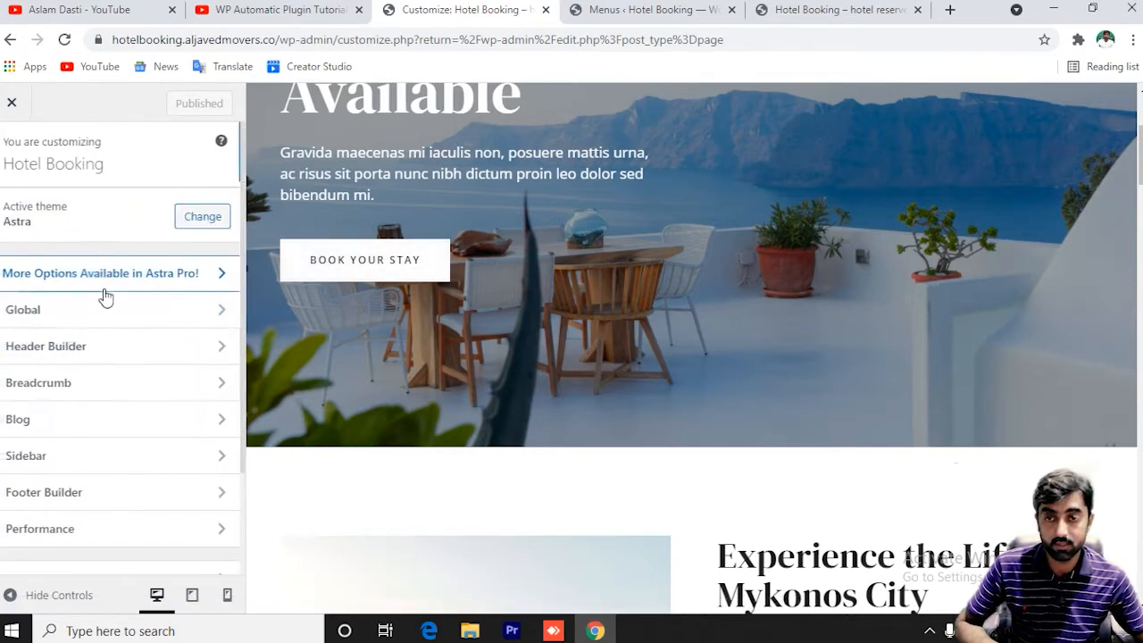
left_click(135, 357)
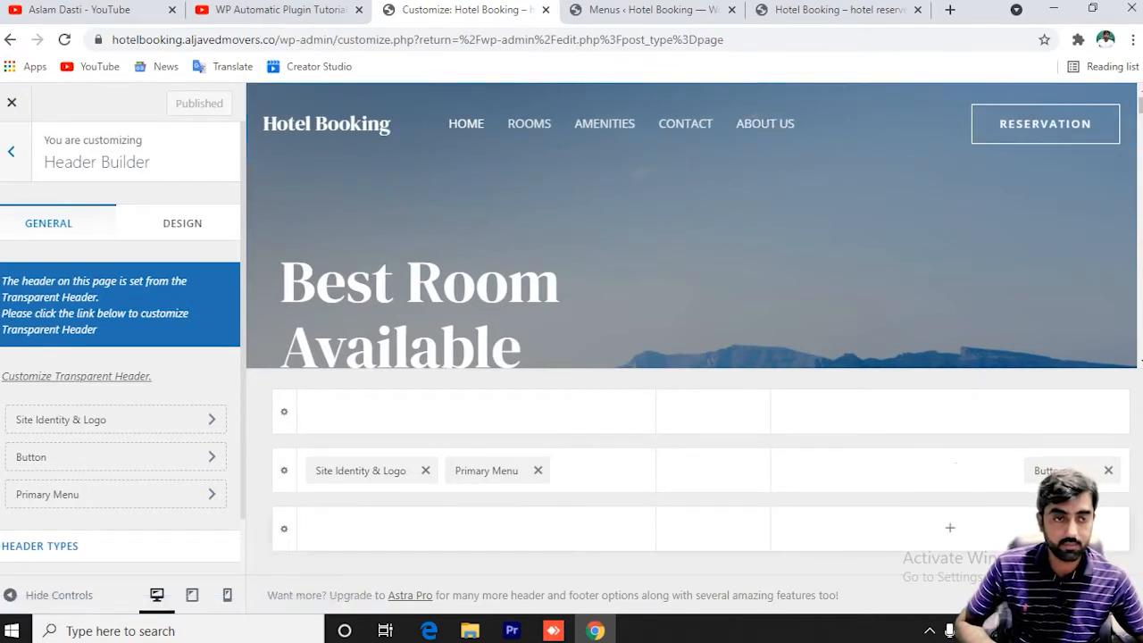
Drag the Reservation button beside the primary menu and back, leaving it at the right end.
left_click_drag(1021, 472, 595, 491)
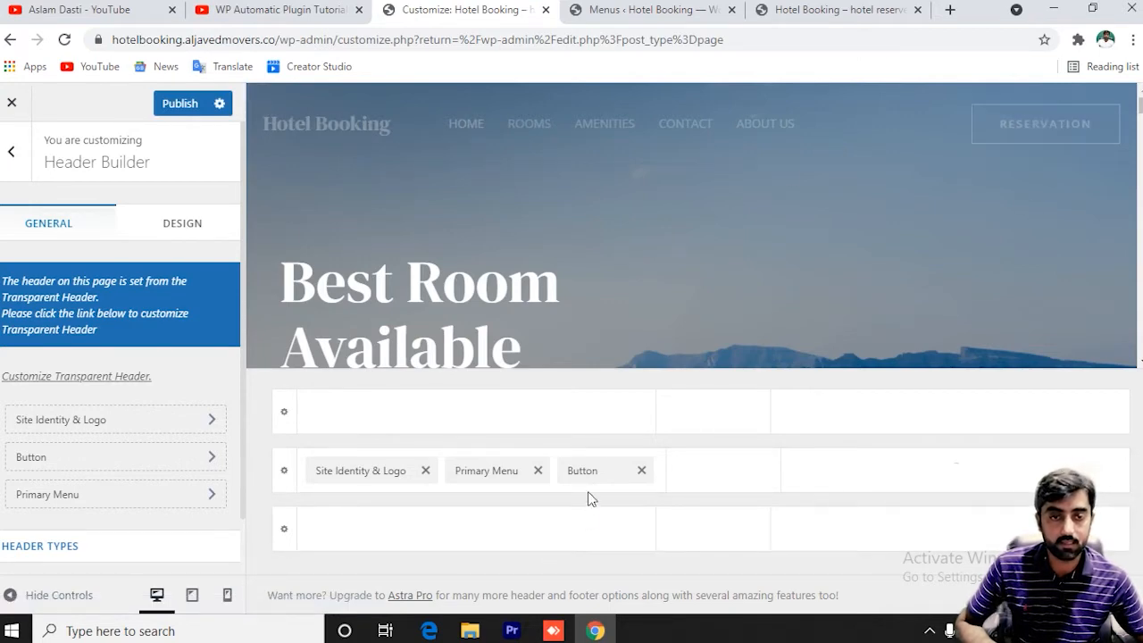
left_click_drag(605, 484, 825, 503)
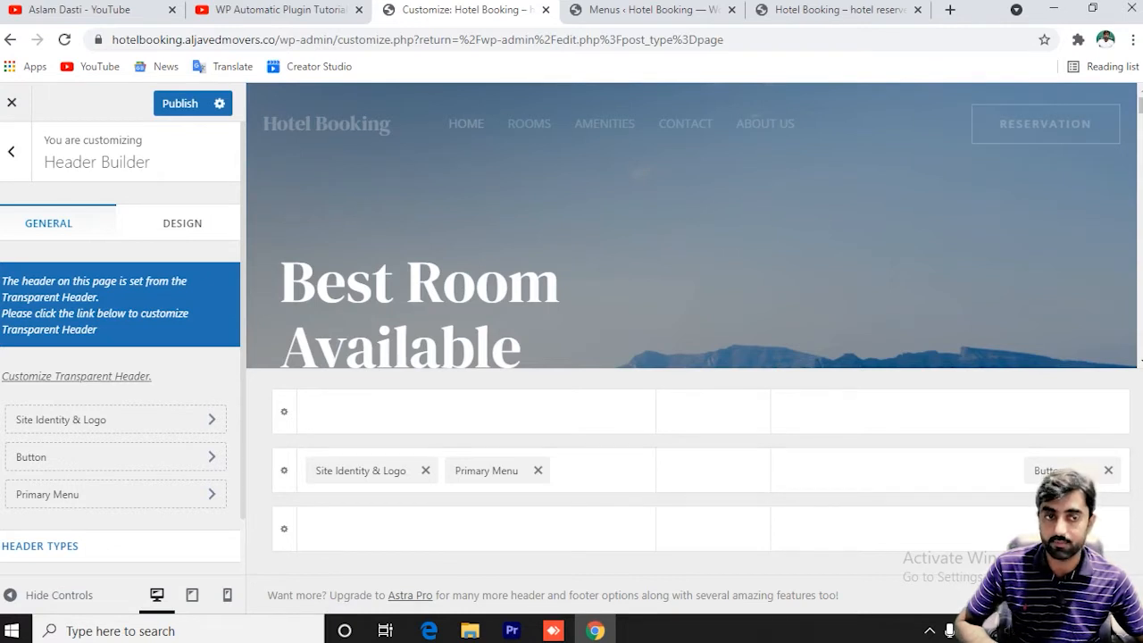
left_click_drag(1047, 471, 1095, 487)
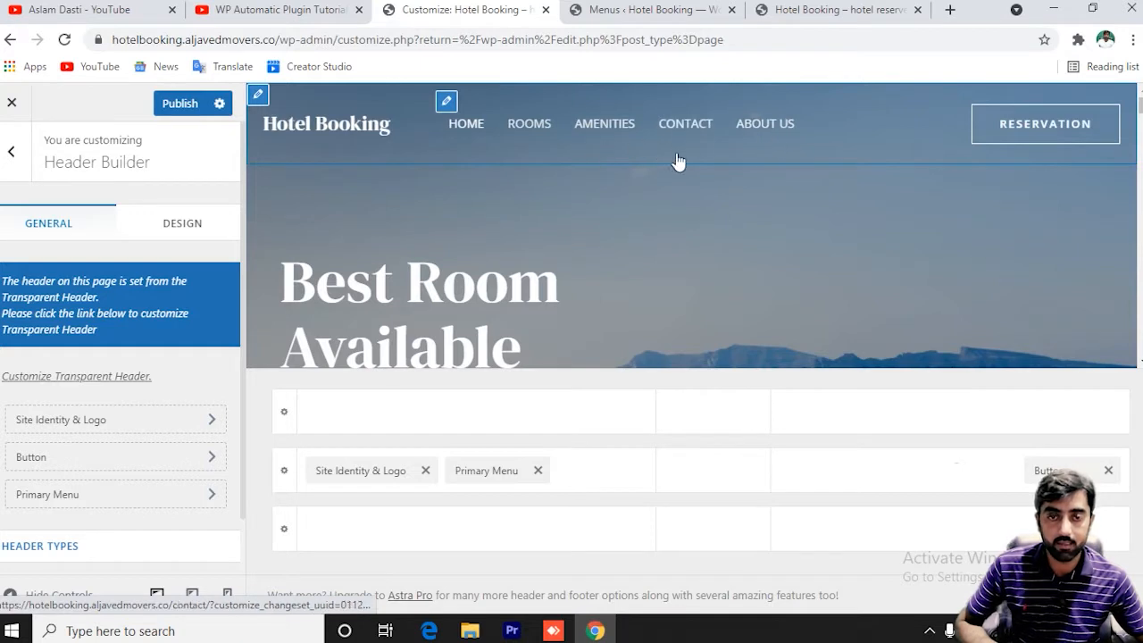
Open Site Identity & Logo and review the 122 px logo width and 'Hotel Booking' title.
left_click(141, 422)
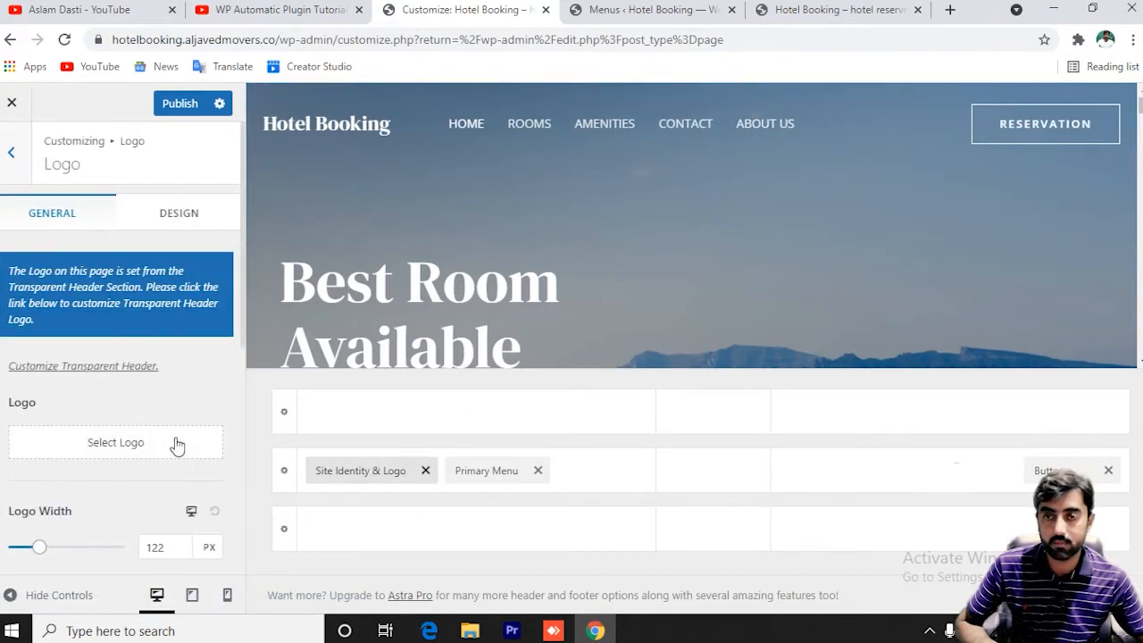
scroll(173, 444, "down", 2)
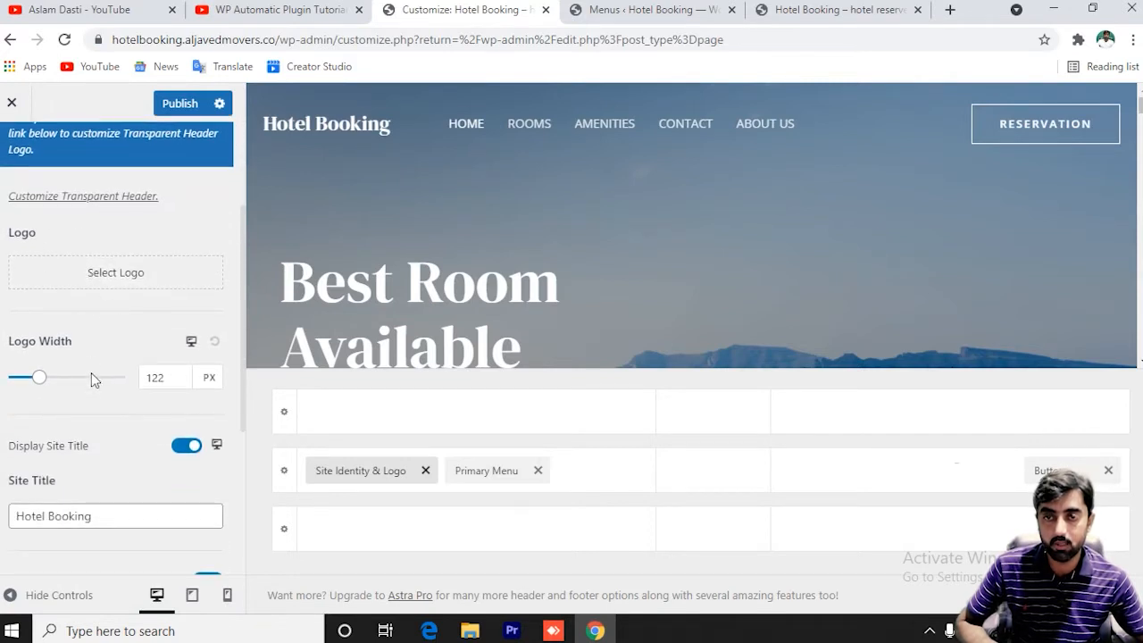
scroll(91, 402, "down", 1)
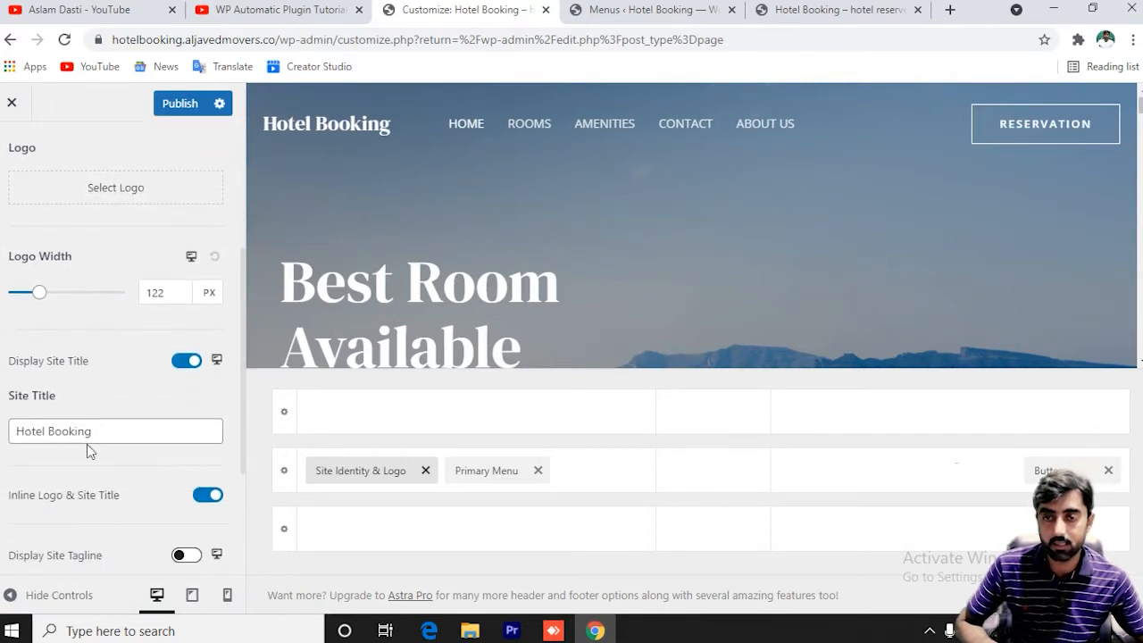
scroll(75, 410, "down", 1)
scroll(69, 408, "down", 2)
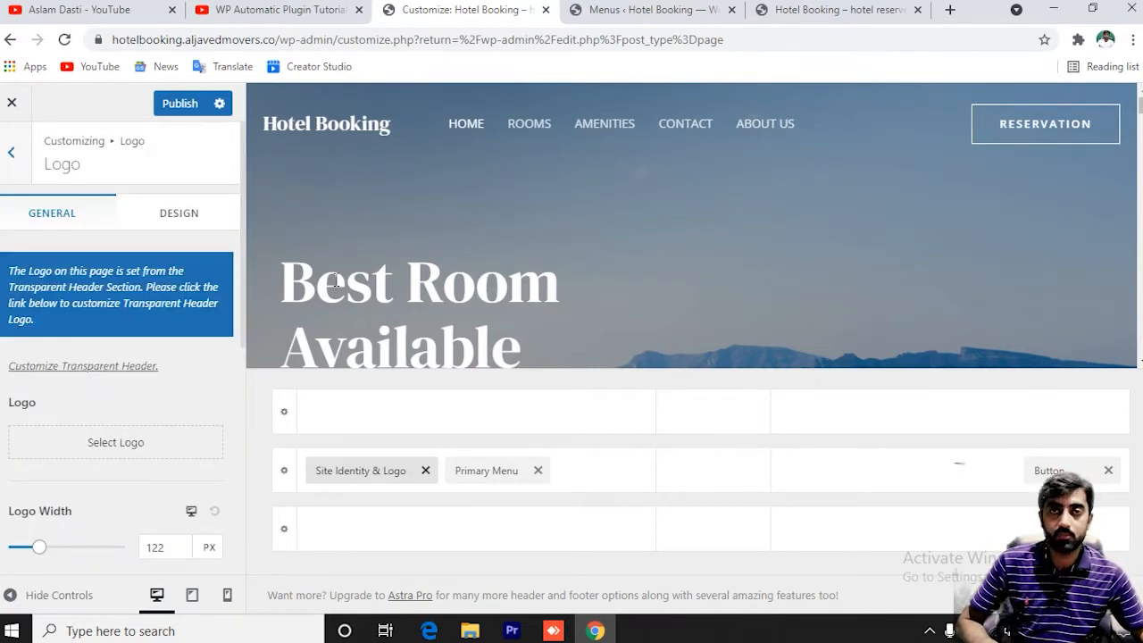
Search Google for 'logomakr' in a new tab and visit the Cool Text Graphics Generator site.
left_click(950, 9)
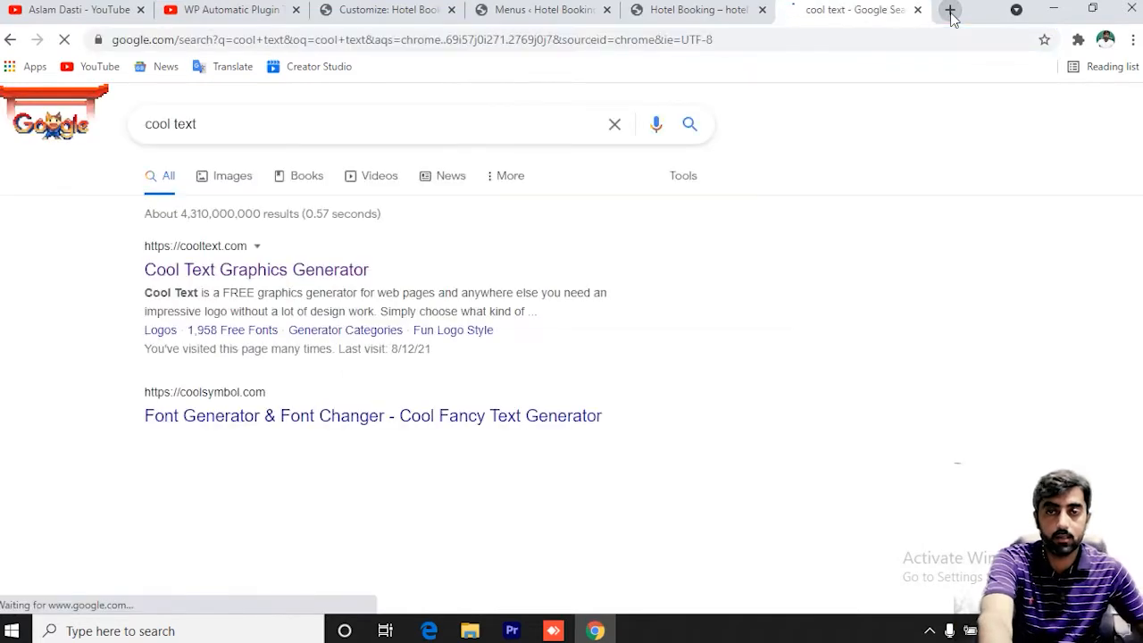
left_click(950, 9)
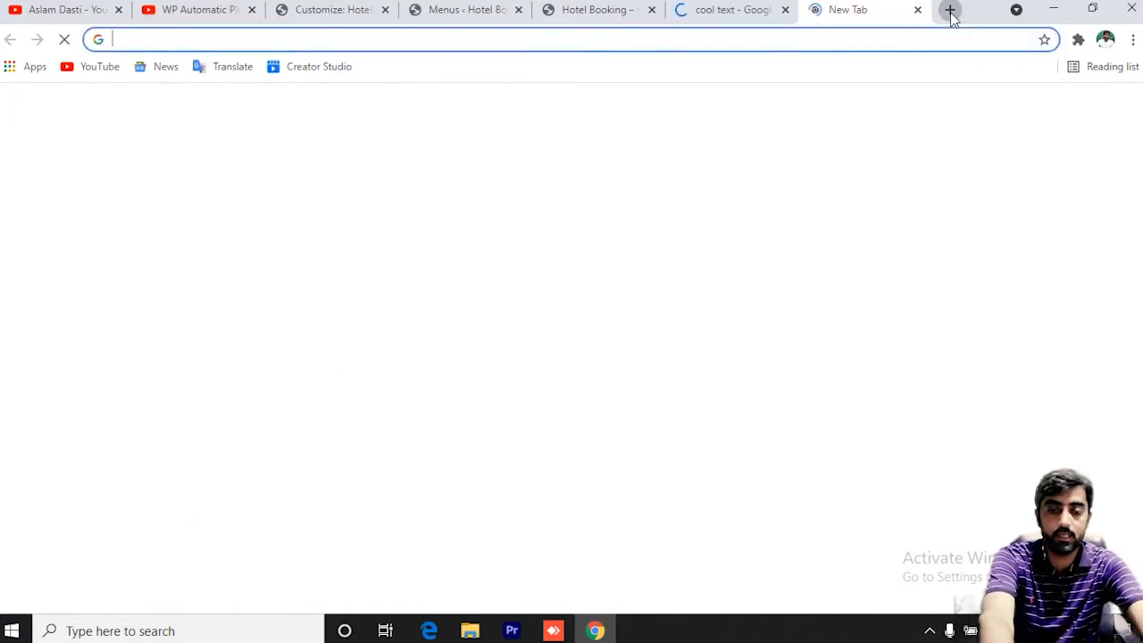
type("logo")
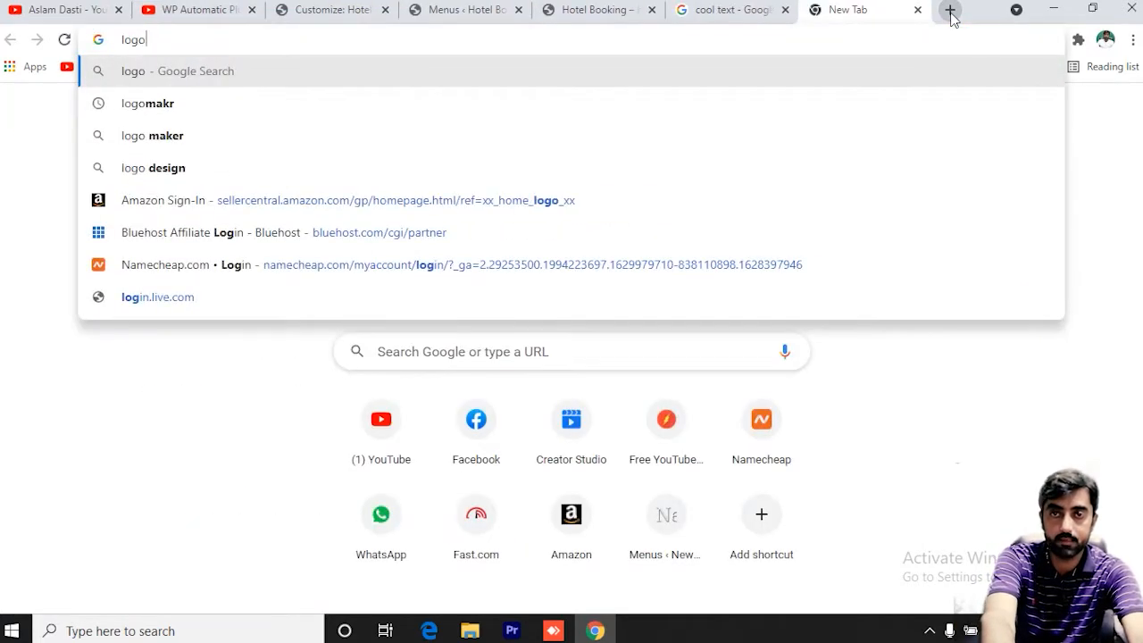
type("makr")
key("Return")
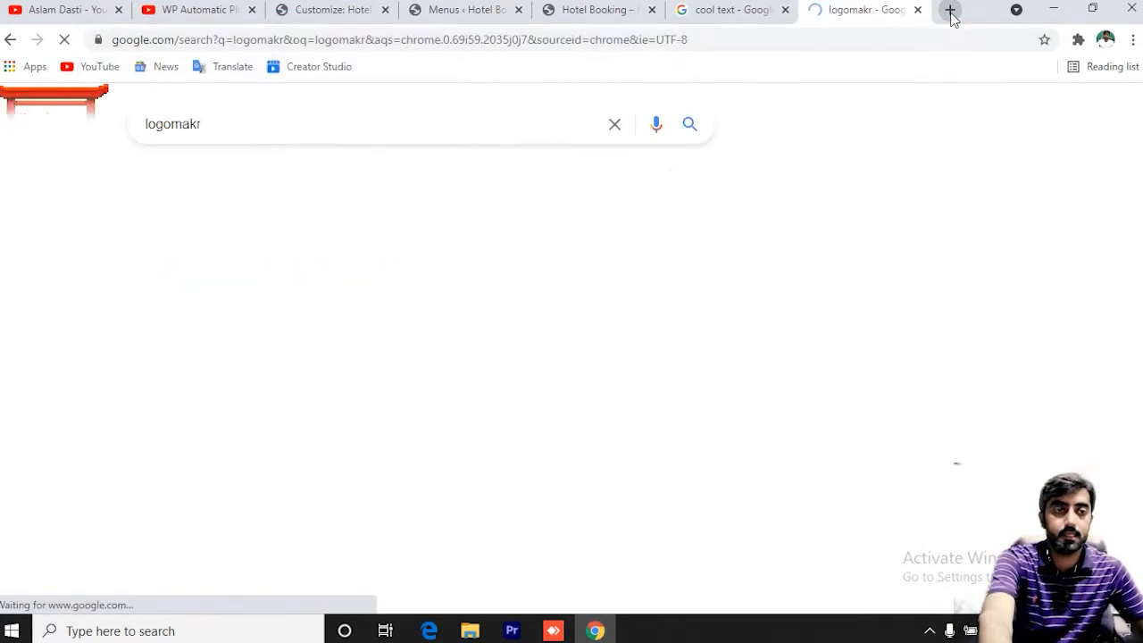
left_click(715, 7)
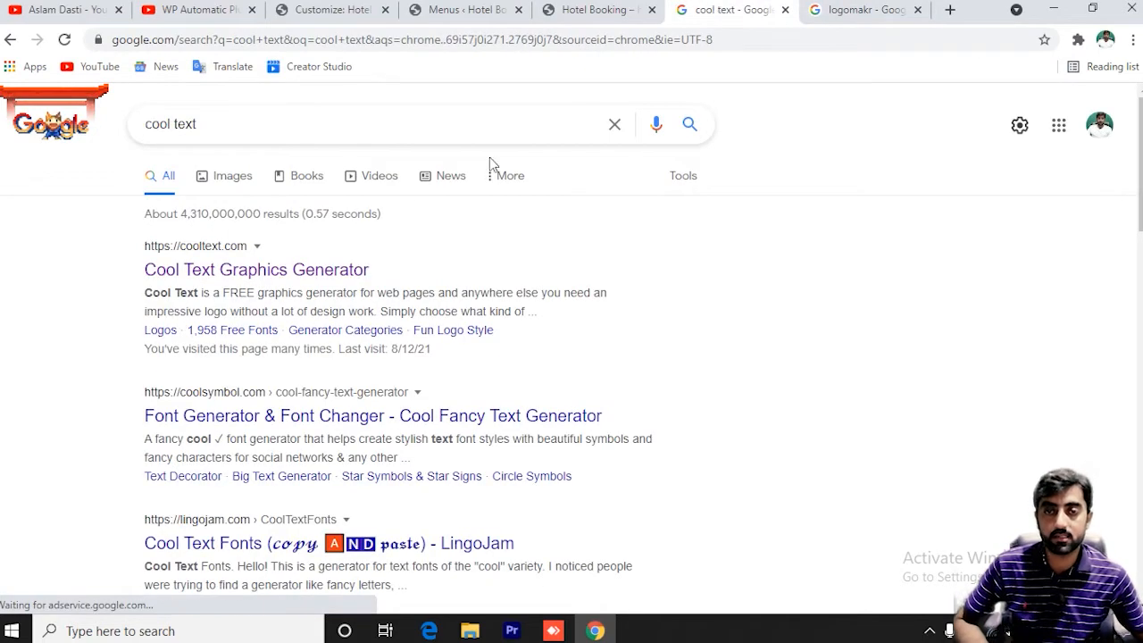
left_click(274, 272)
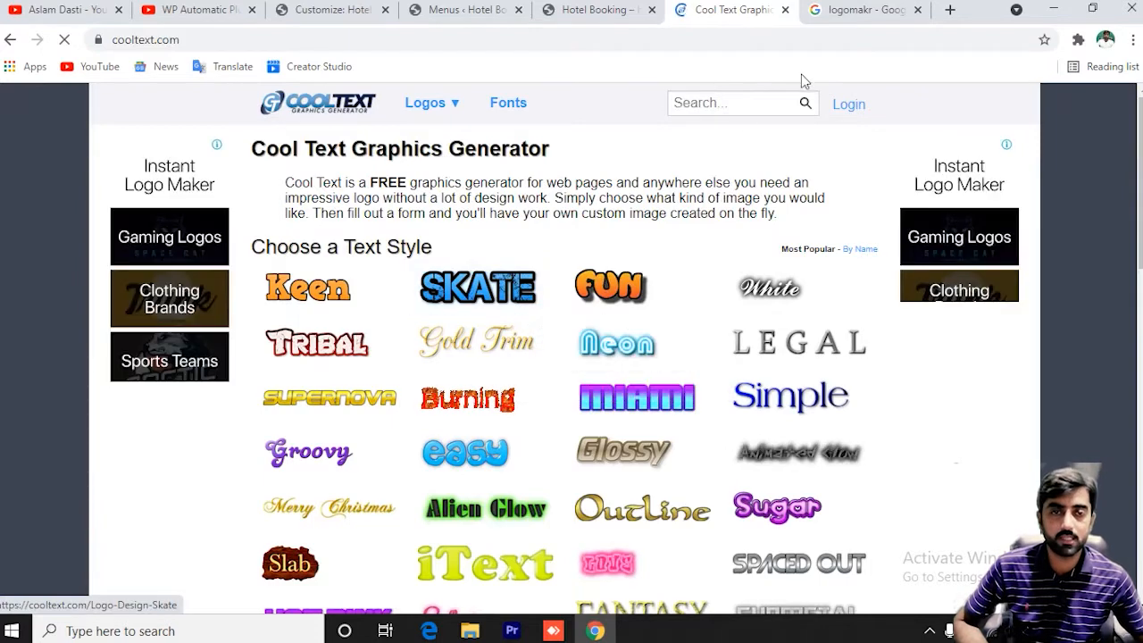
mouse_move(480, 303)
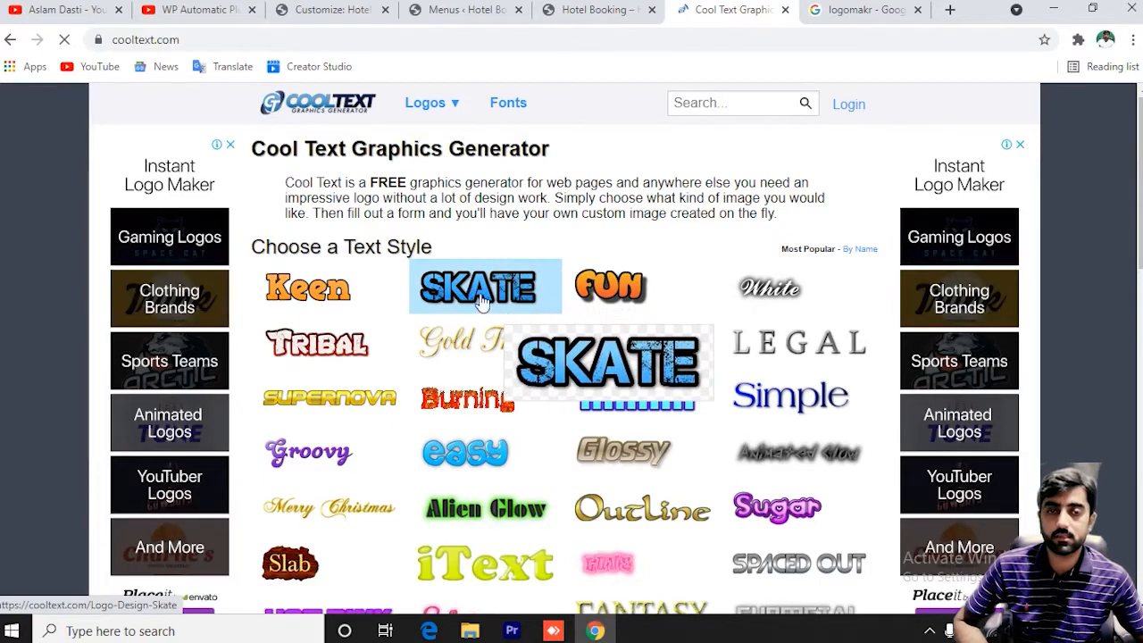
Open the LogoMakr site from the search results and dismiss the new-design popup for a blank canvas.
left_click(862, 10)
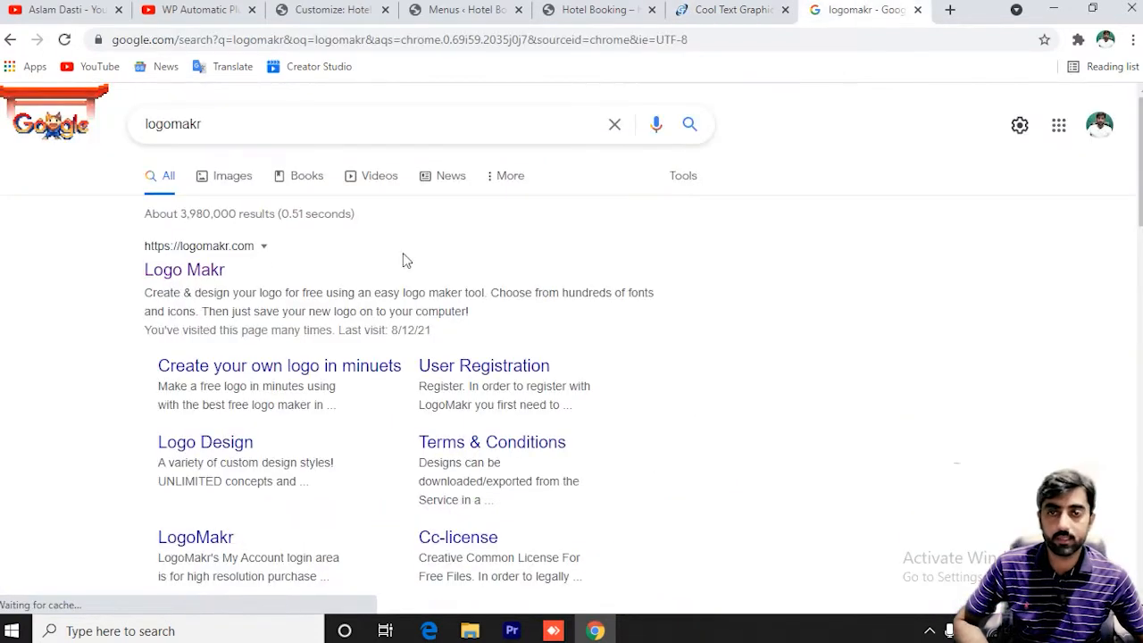
left_click(184, 269)
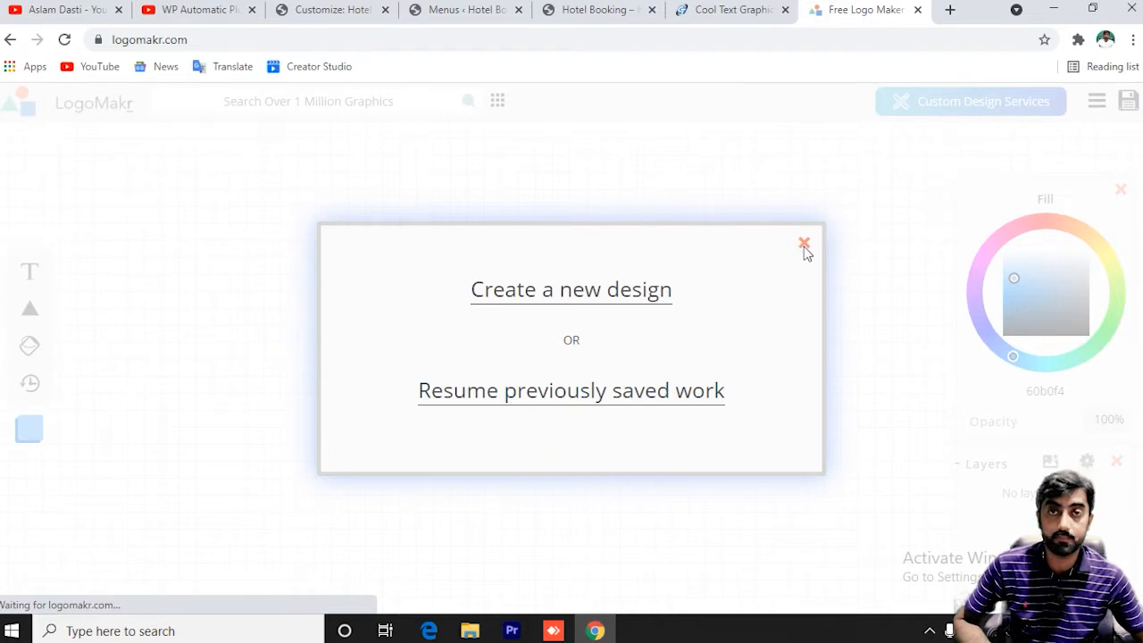
left_click(804, 245)
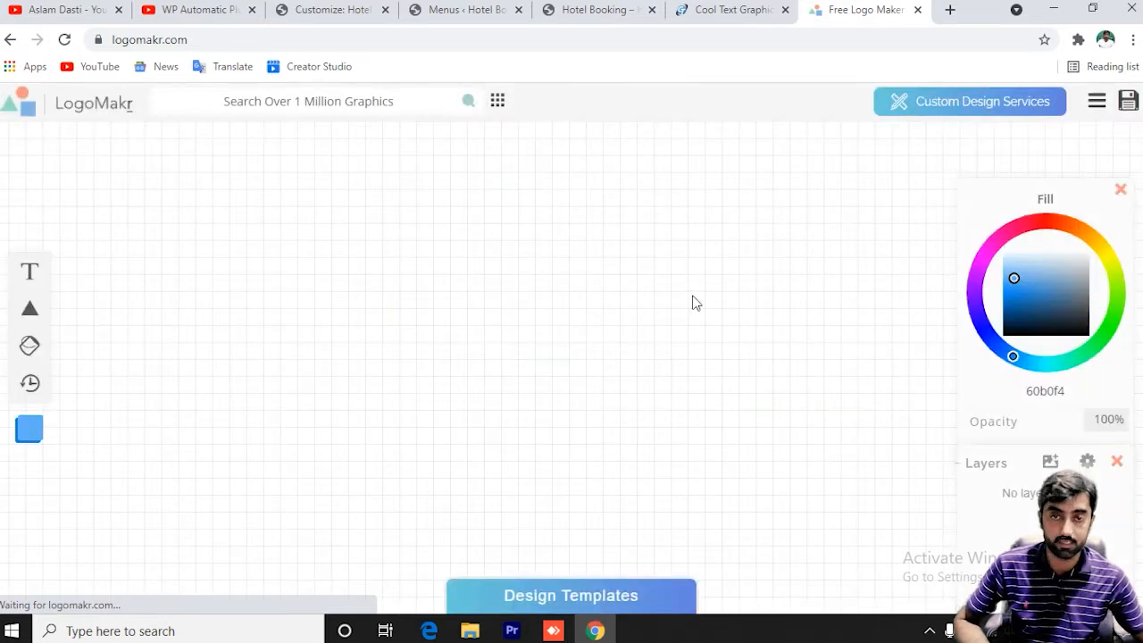
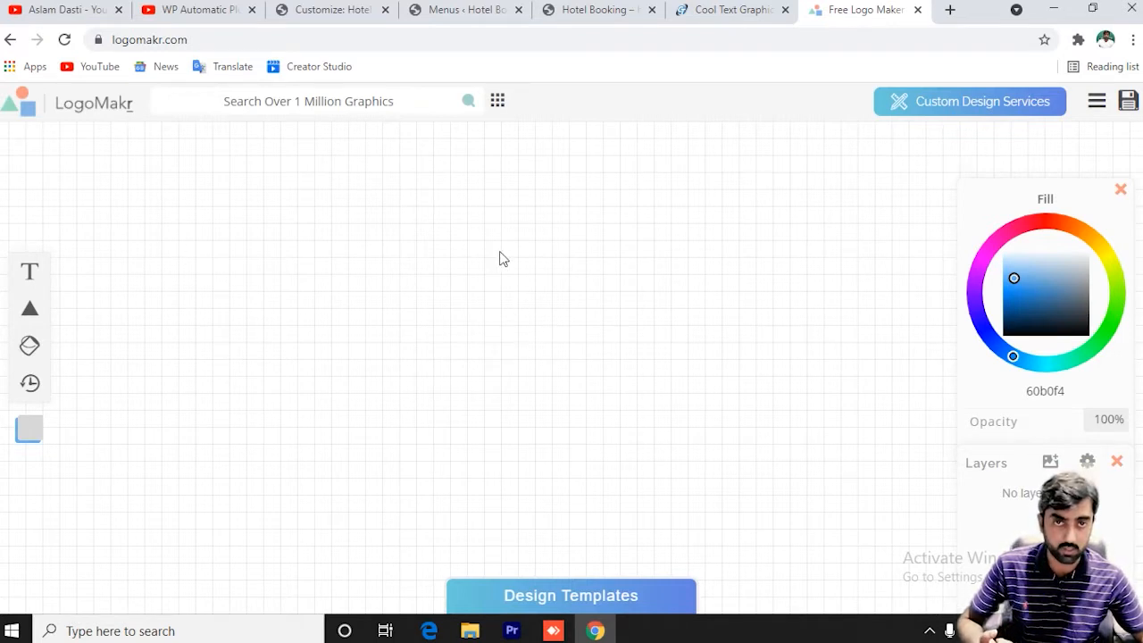
Open the Skate text generator on Cool Text, then go back to the Hotel Booking site.
left_click(717, 7)
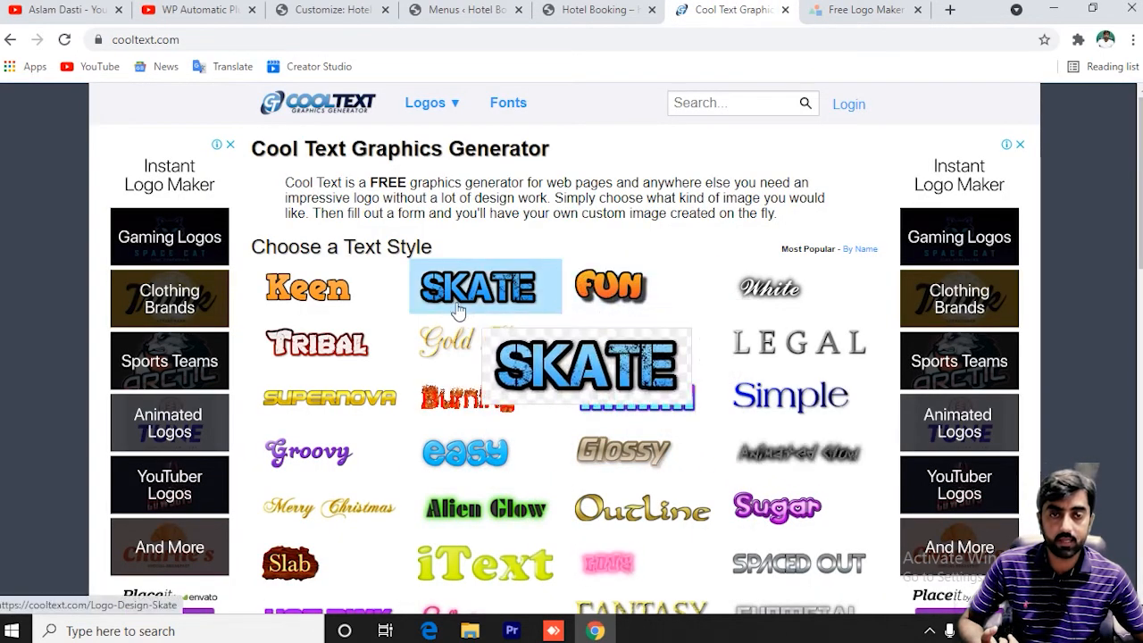
left_click(478, 286)
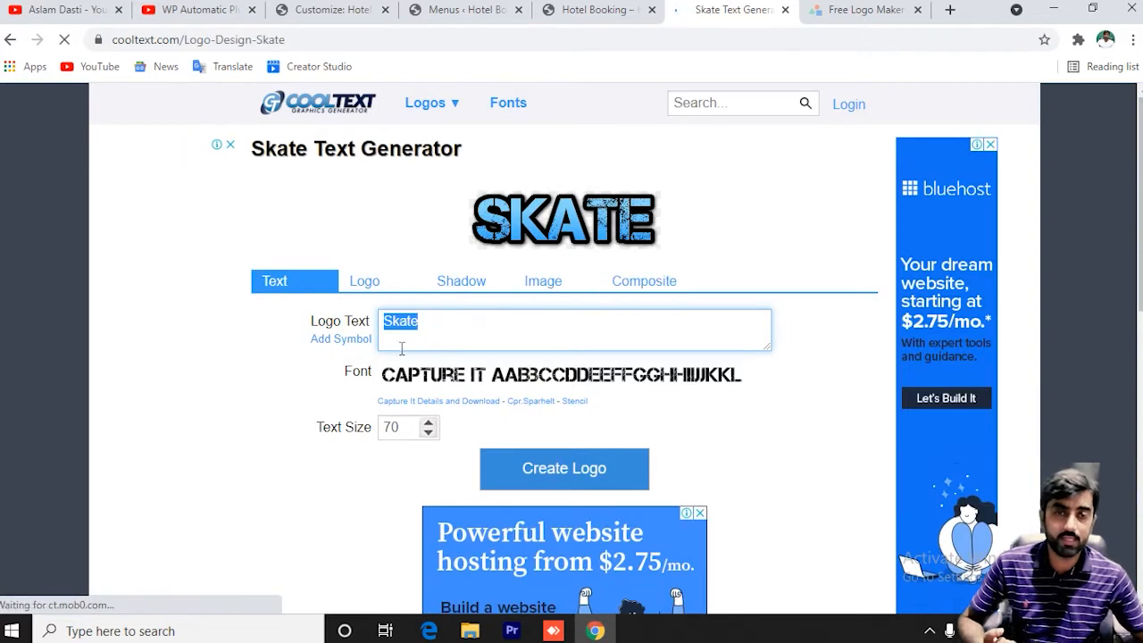
left_click(585, 8)
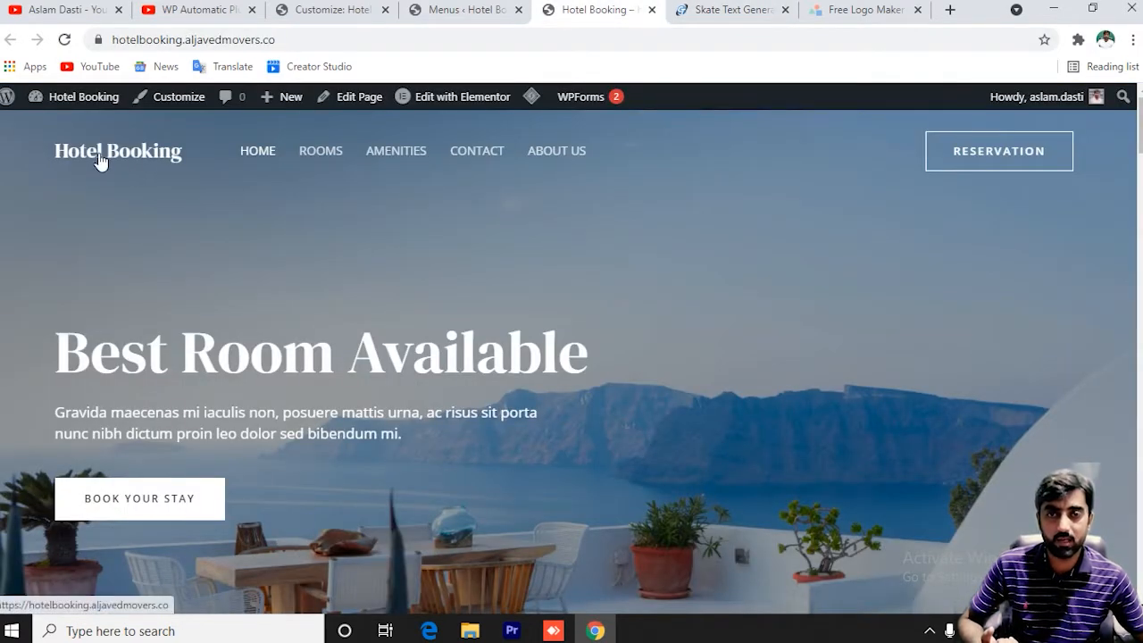
In the Customizer, open the site logo chooser and close it without picking an image.
left_click(465, 9)
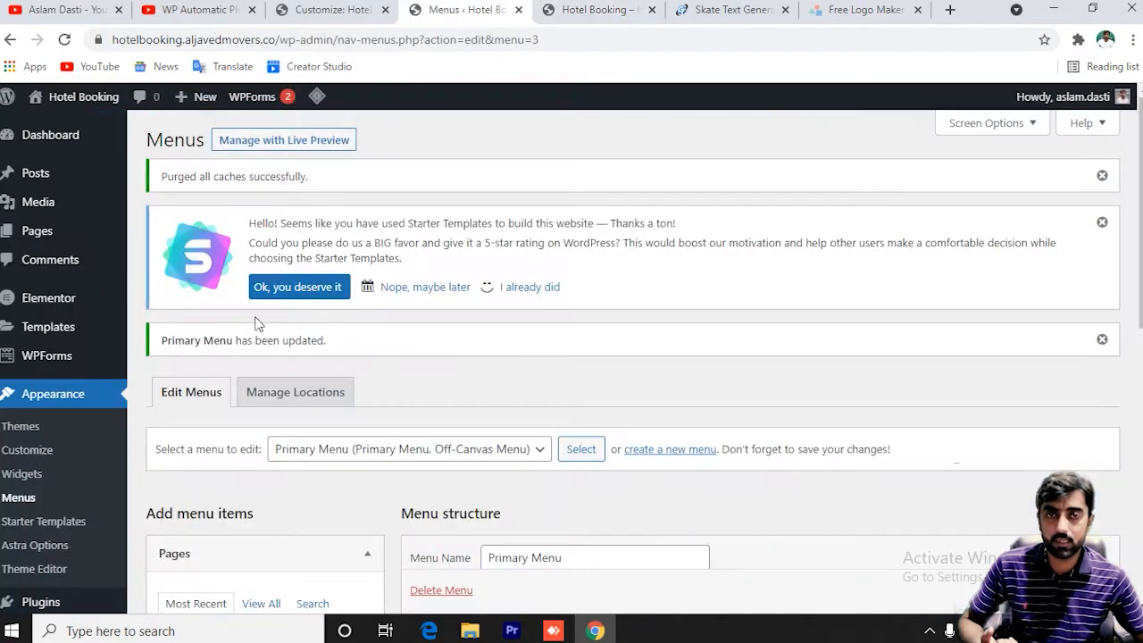
left_click(339, 9)
left_click(113, 440)
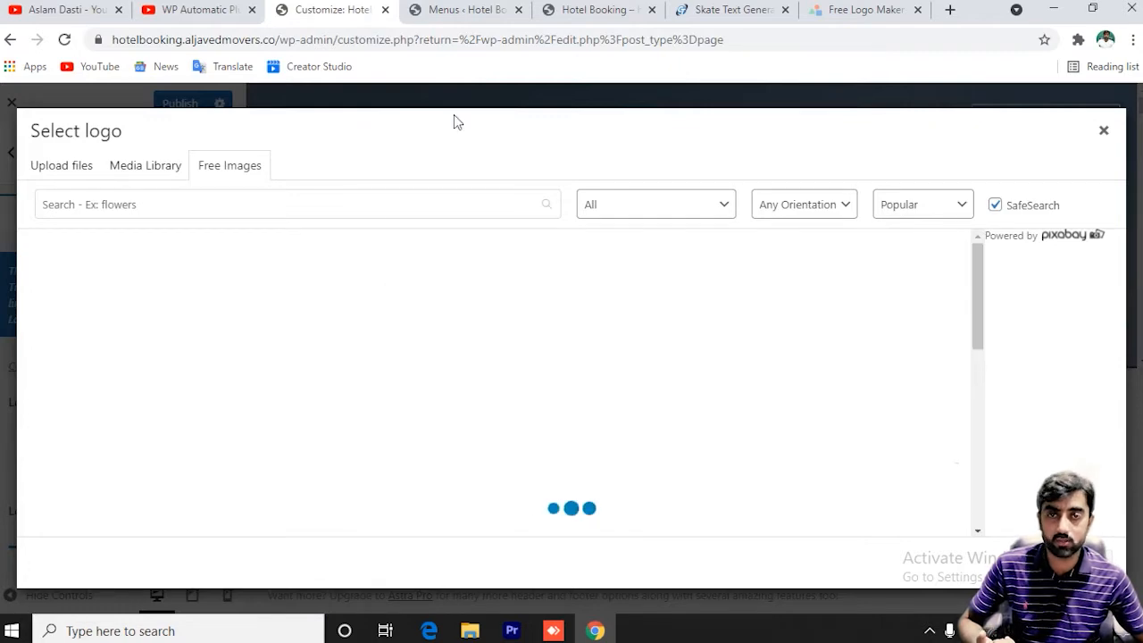
scroll(311, 330, "down", 10)
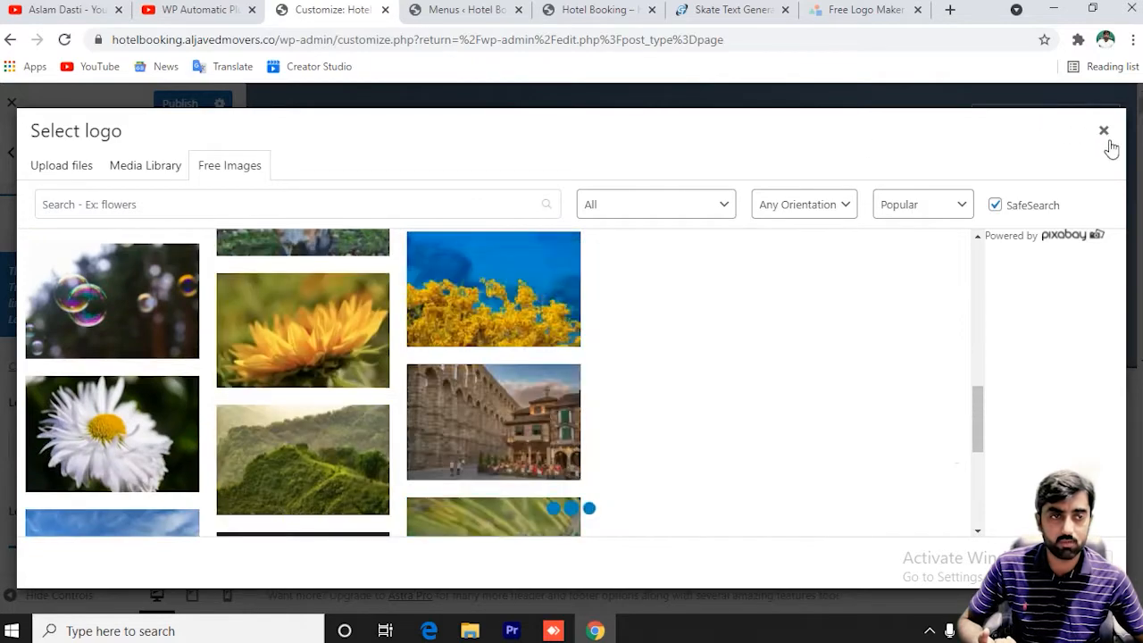
left_click(1103, 131)
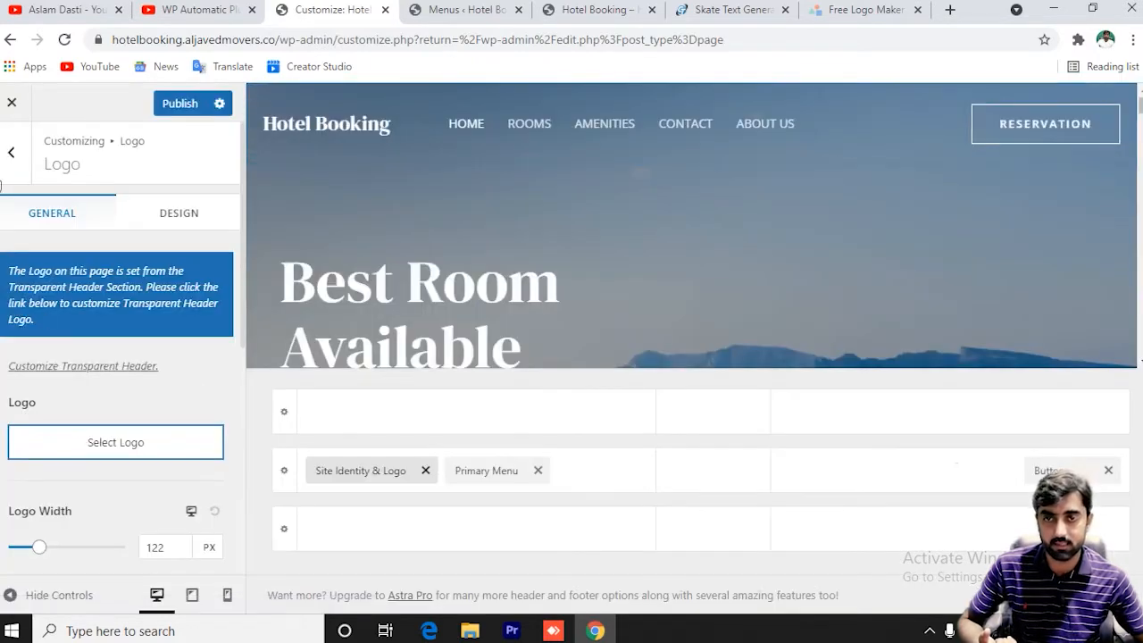
Inspect the header Reservation button's link settings, then return to the main Customizer sections.
left_click(10, 152)
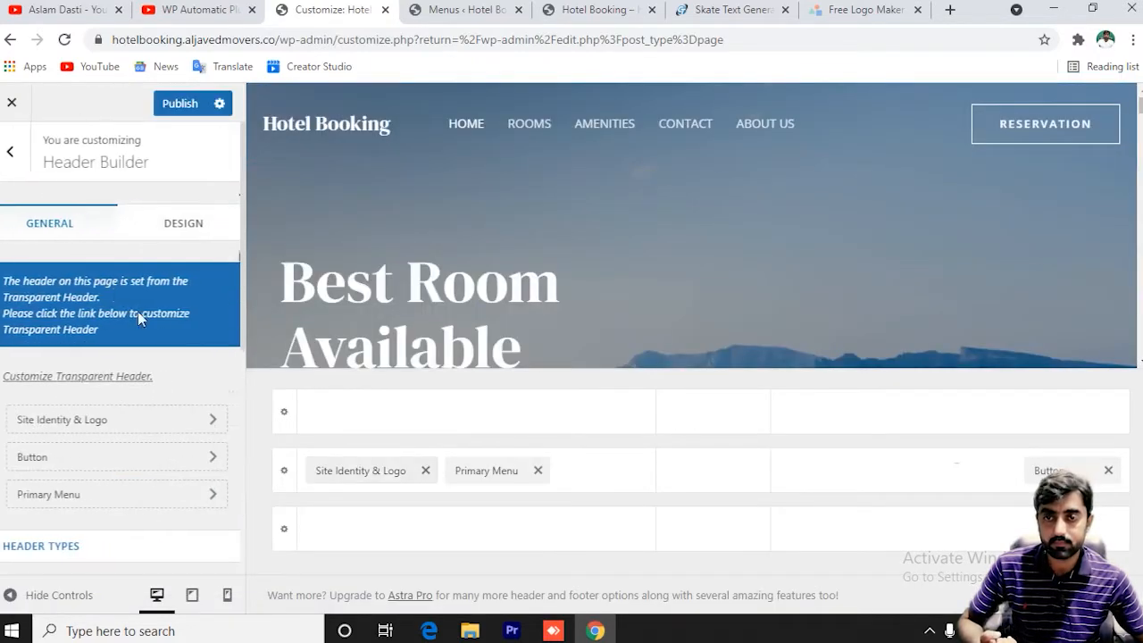
left_click(125, 466)
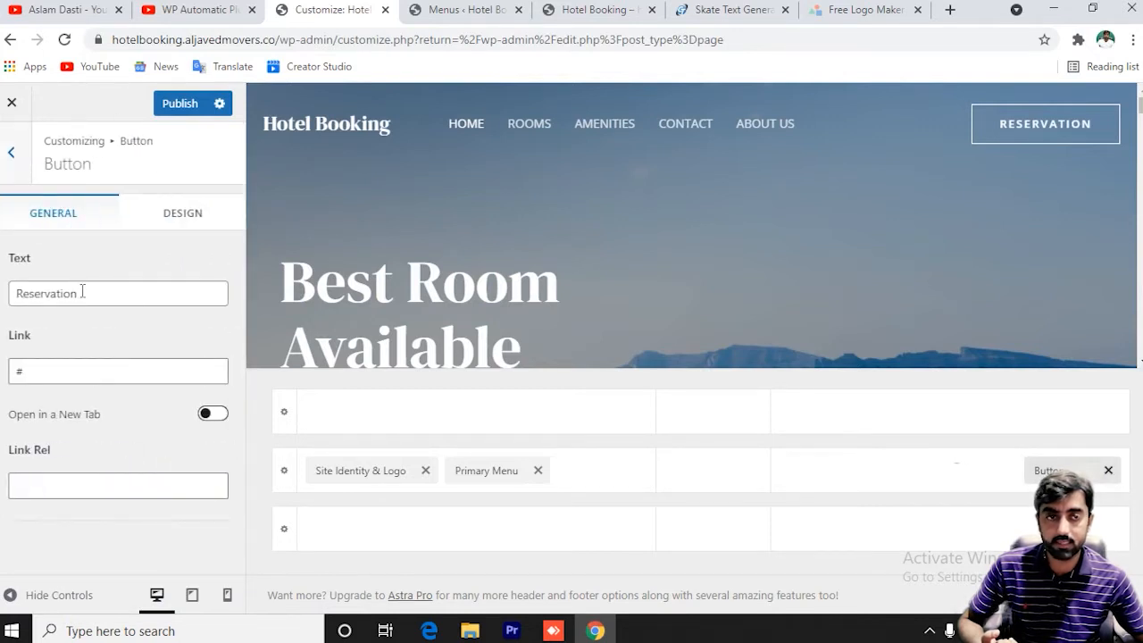
left_click(67, 369)
left_click(11, 152)
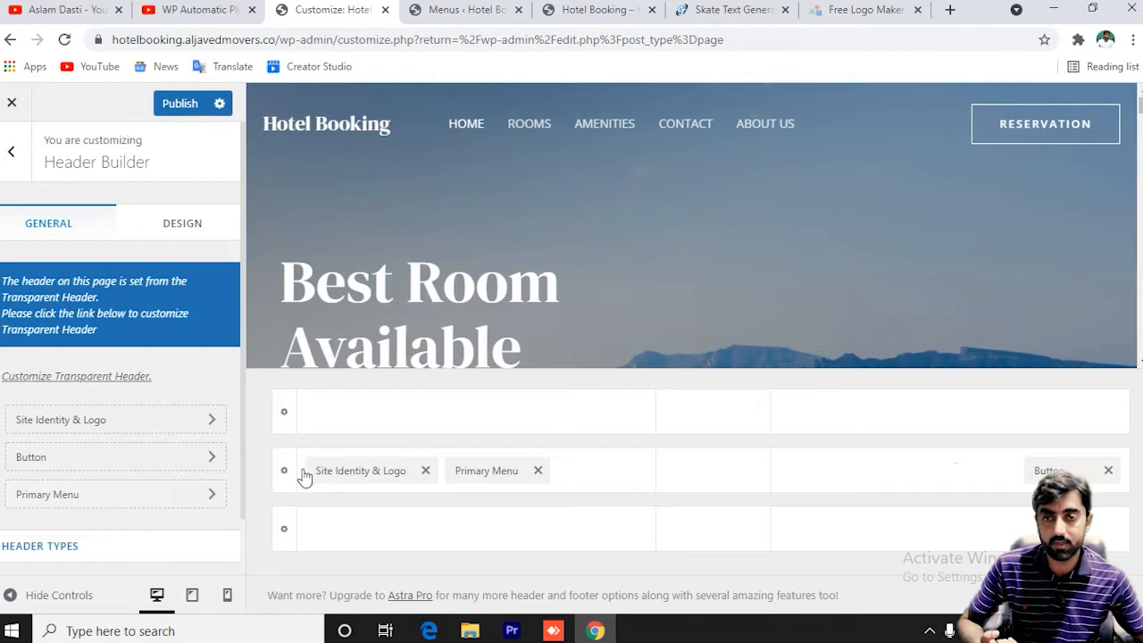
scroll(196, 487, "down", 1)
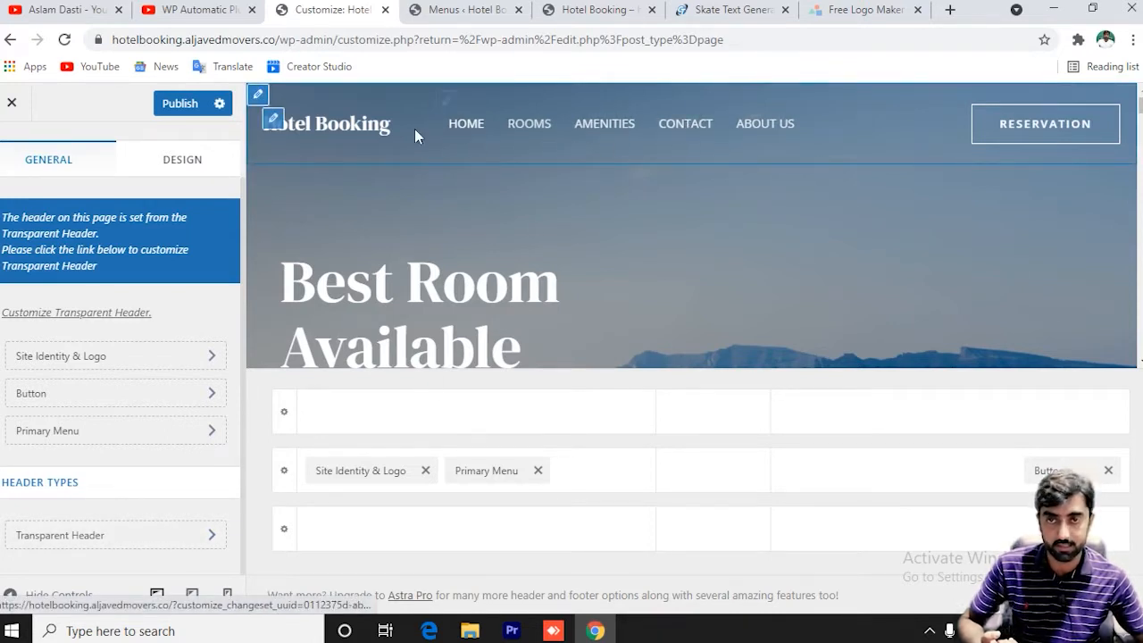
left_click(10, 153)
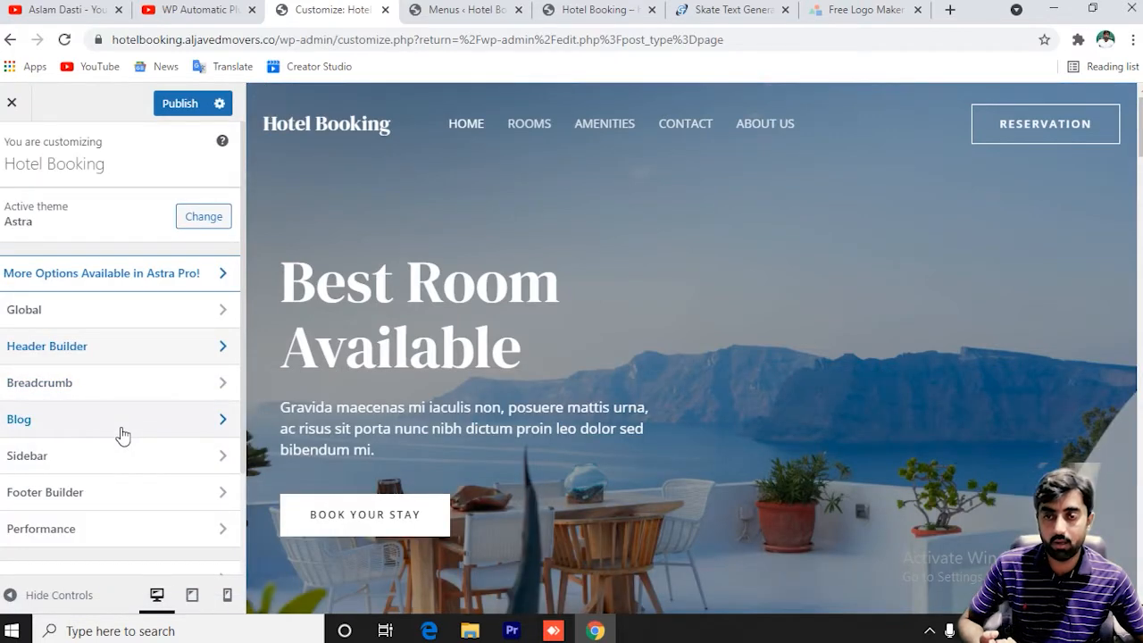
Review the Footer Builder settings and publish the Customizer changes.
left_click(118, 501)
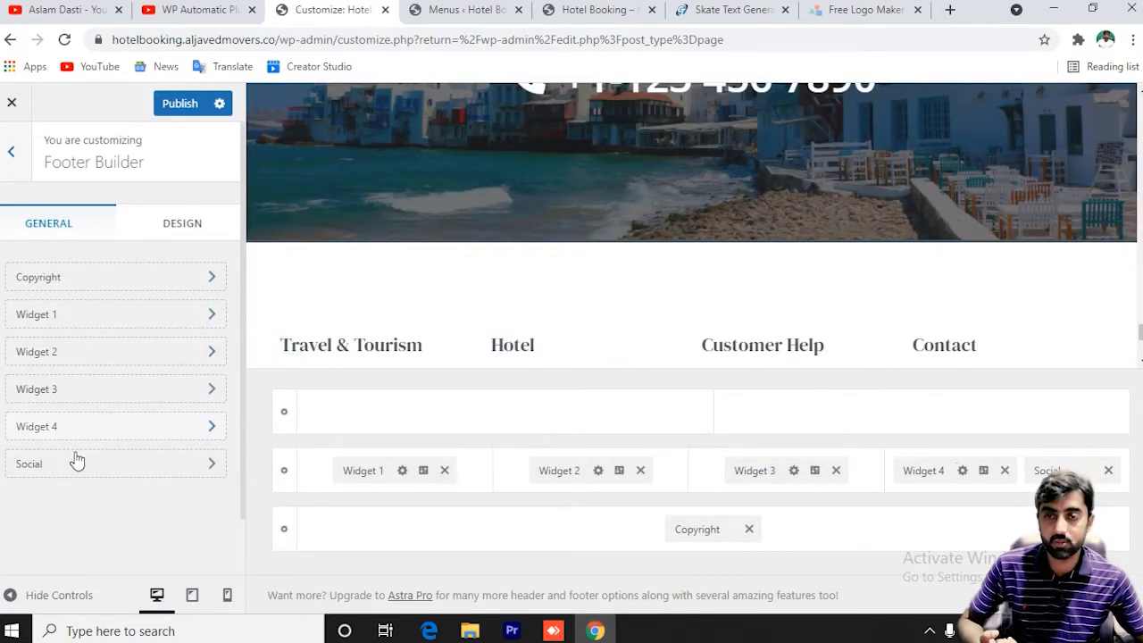
scroll(81, 462, "down", 1)
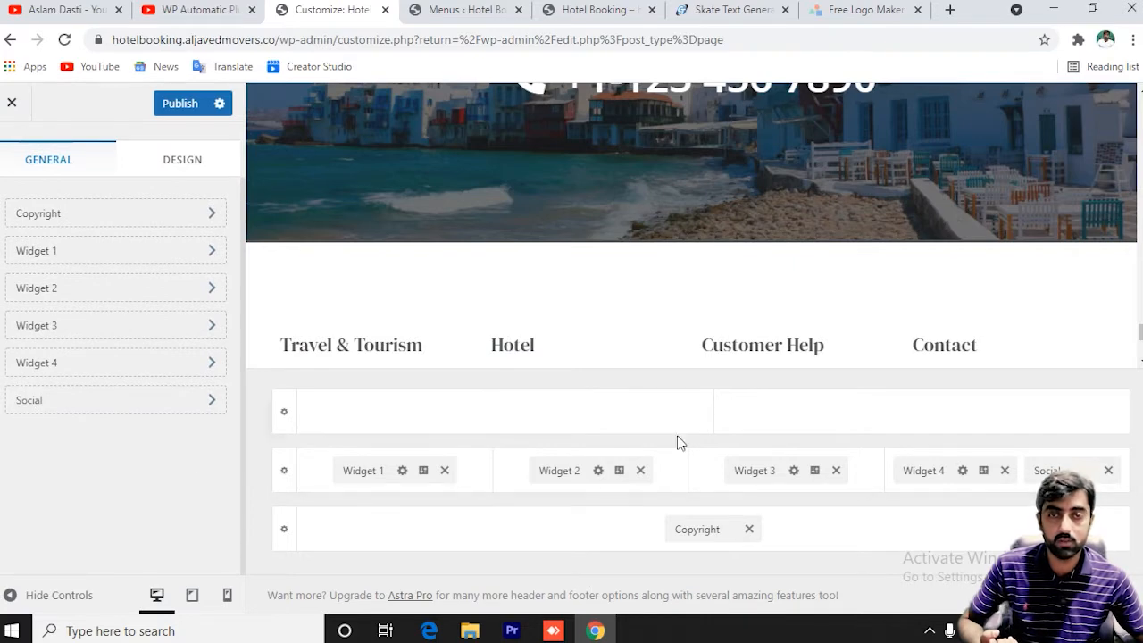
scroll(525, 386, "up", 5)
scroll(169, 312, "up", 1)
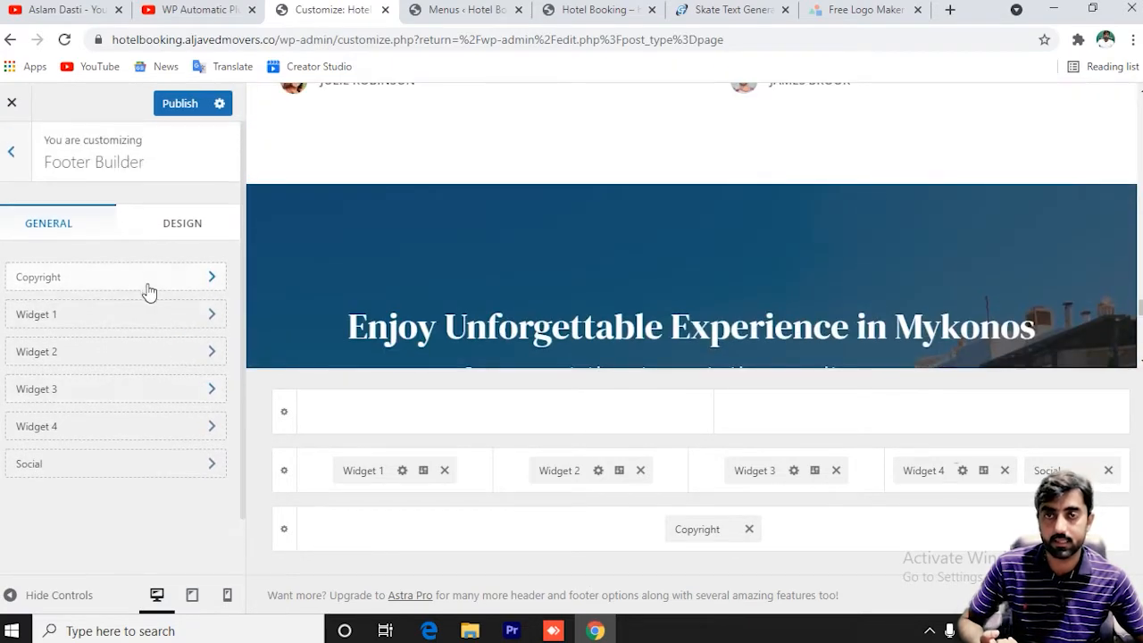
left_click(180, 103)
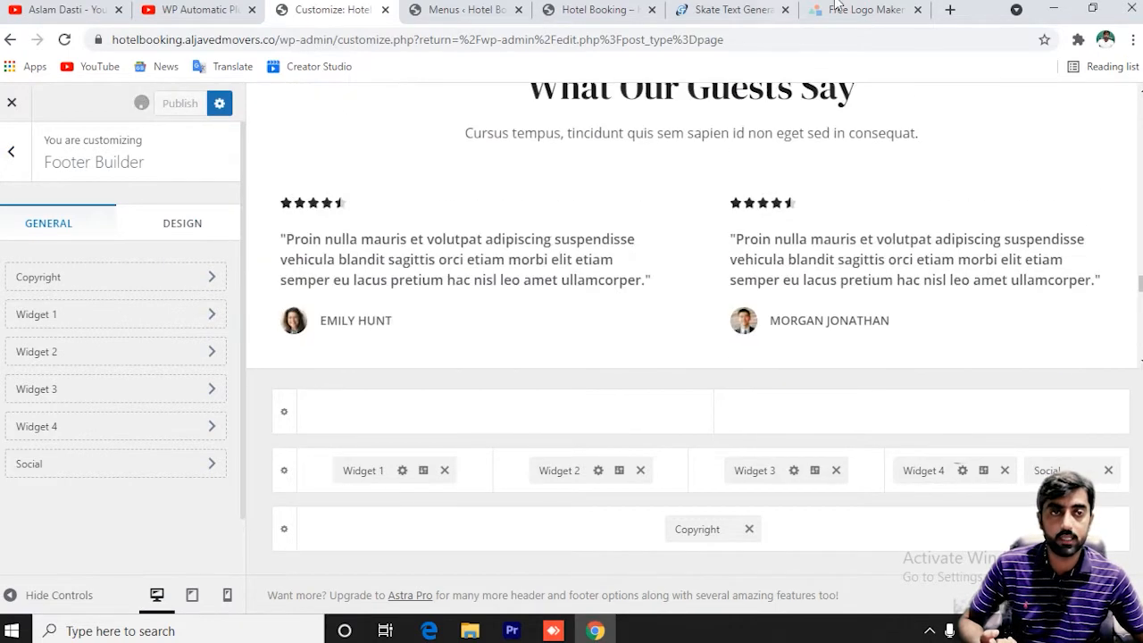
Reload the live home page to check the changes, then return to the main Customizer panel.
left_click(585, 10)
left_click(115, 152)
left_click(326, 10)
left_click(10, 158)
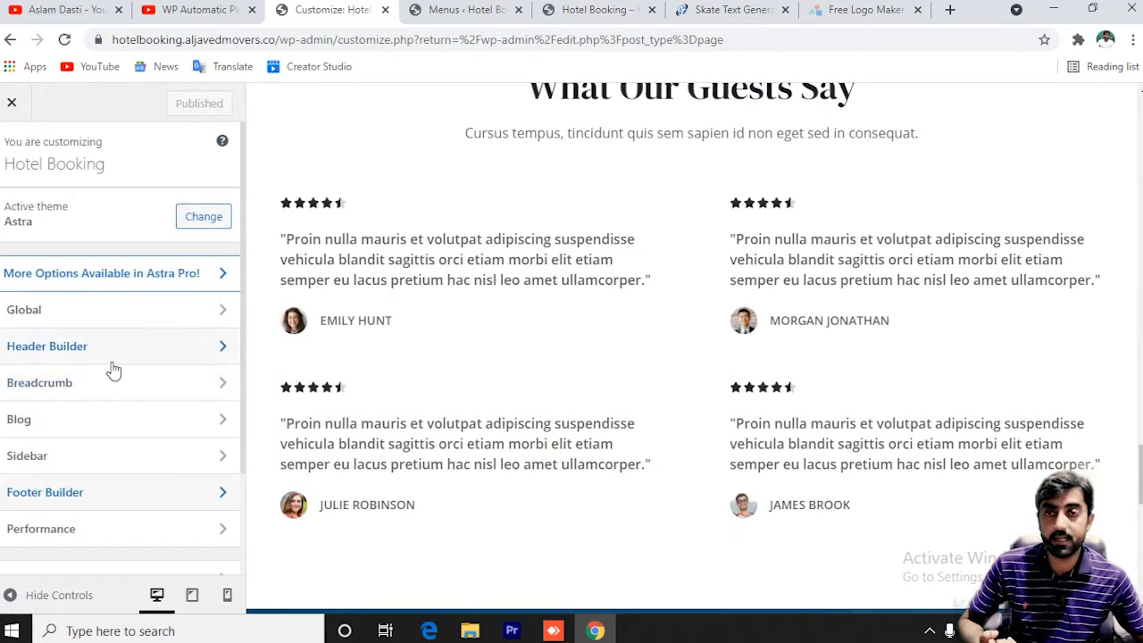
scroll(115, 372, "down", 3)
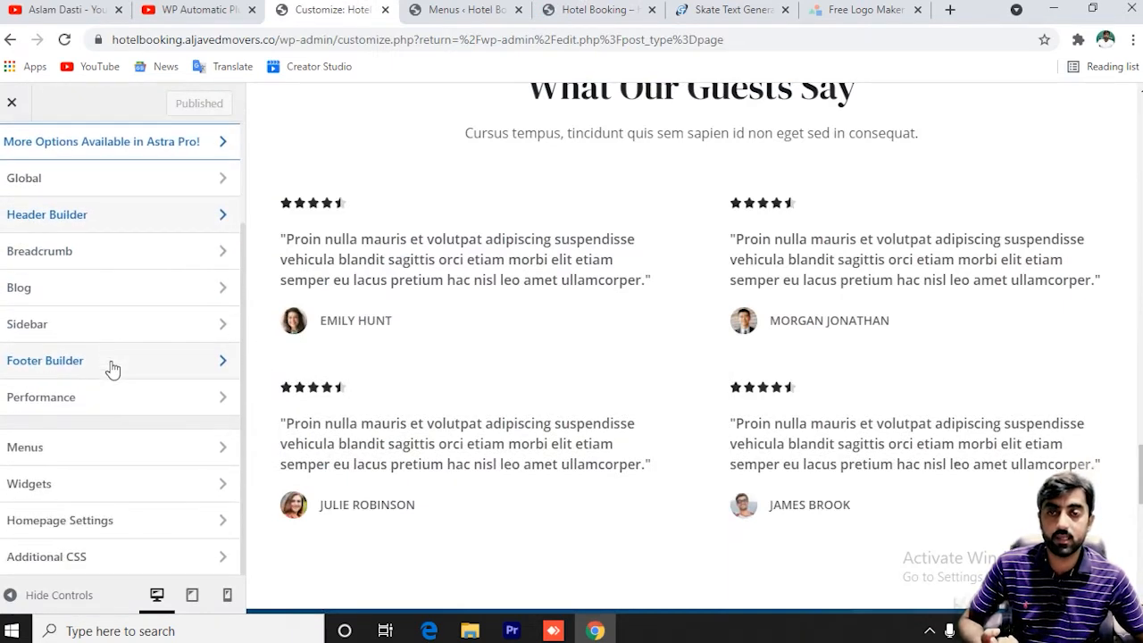
scroll(111, 368, "up", 3)
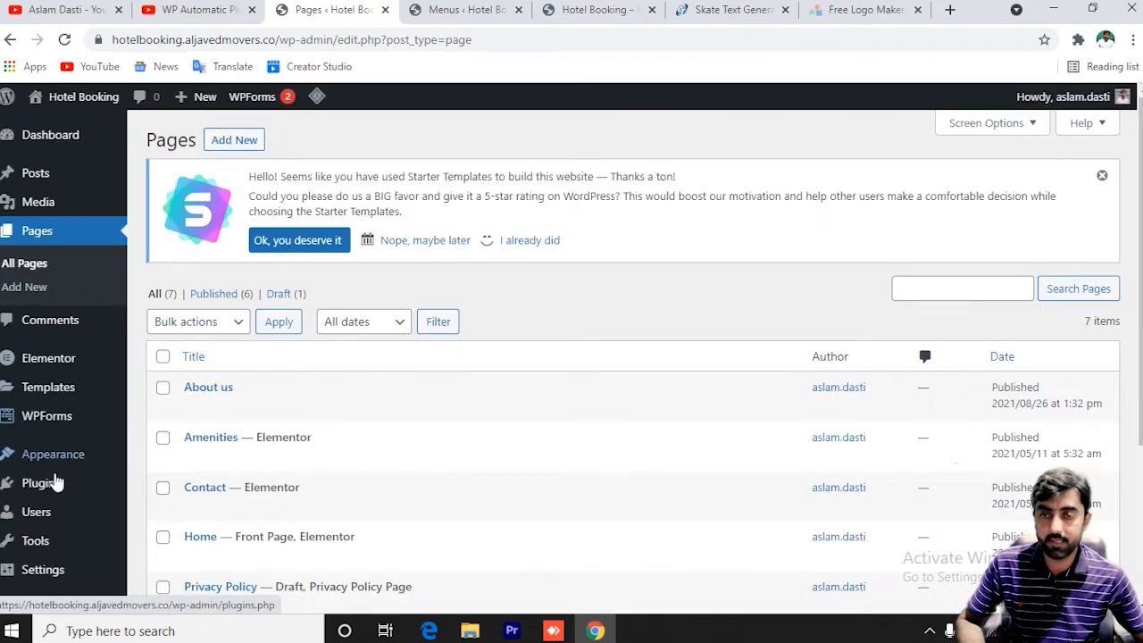
Search the plugin directory for Yoast, then install and activate the Yoast SEO plugin.
mouse_move(31, 490)
left_click(167, 519)
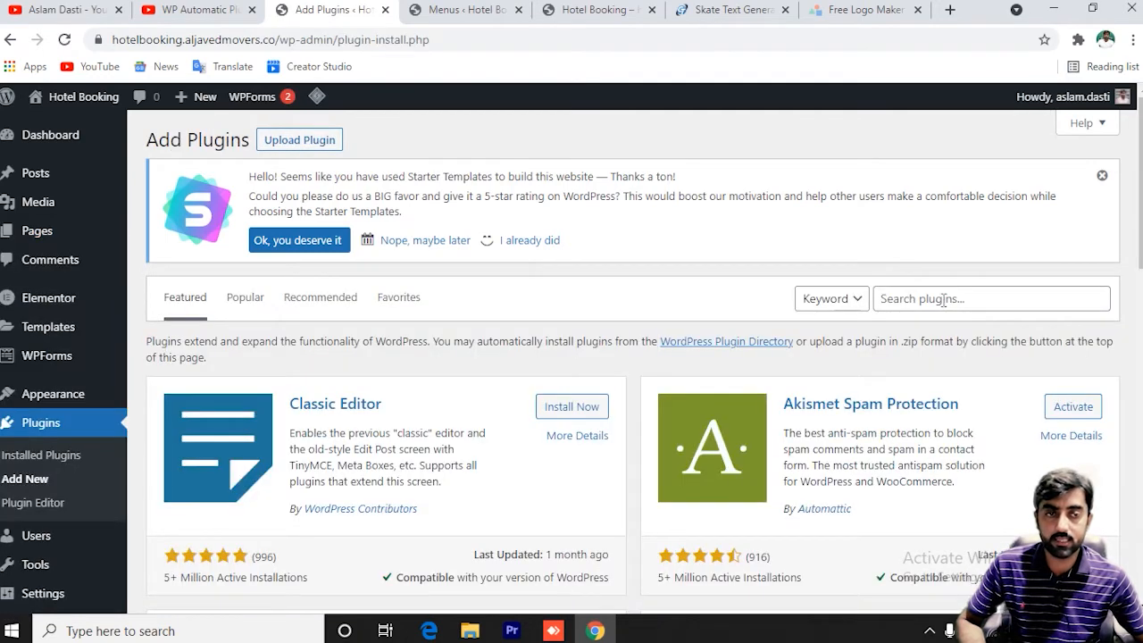
left_click(943, 300)
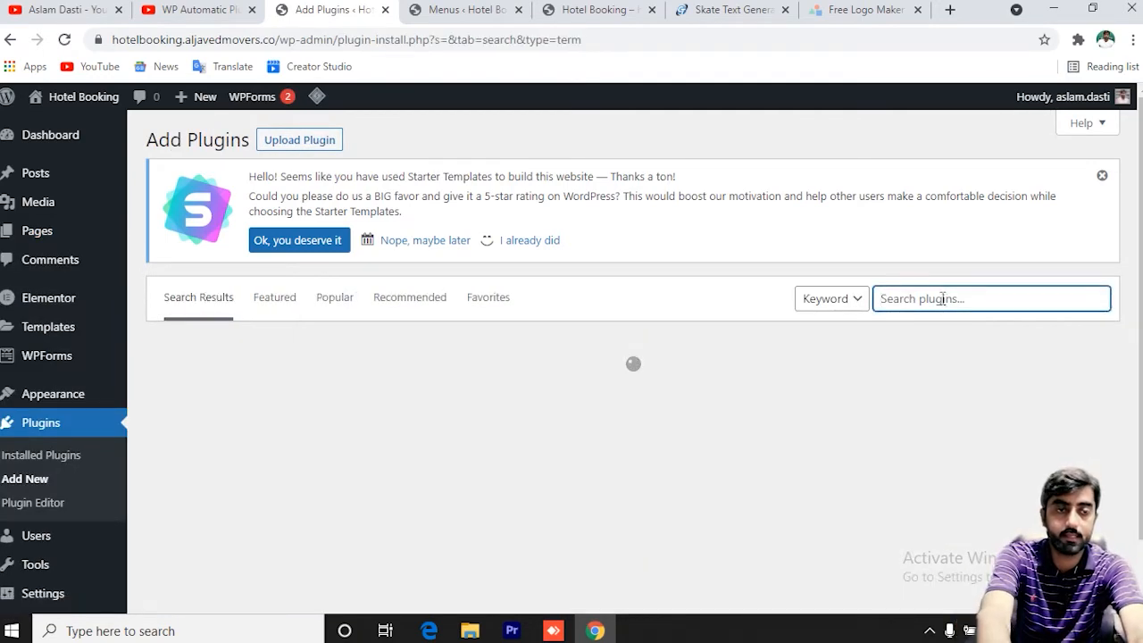
type("con")
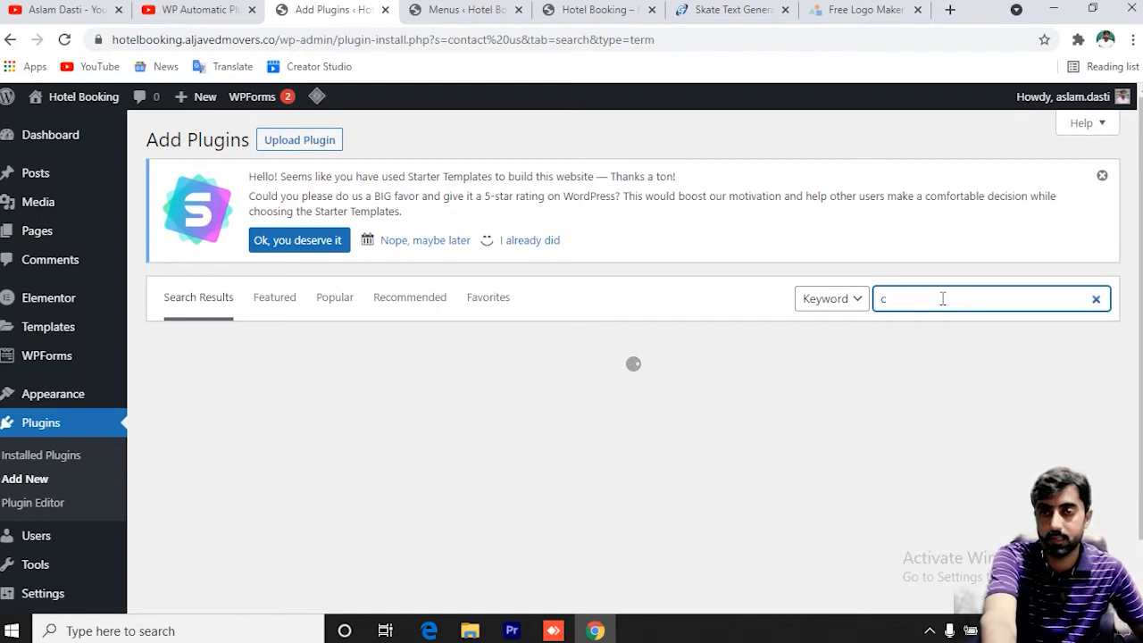
mouse_move(59, 371)
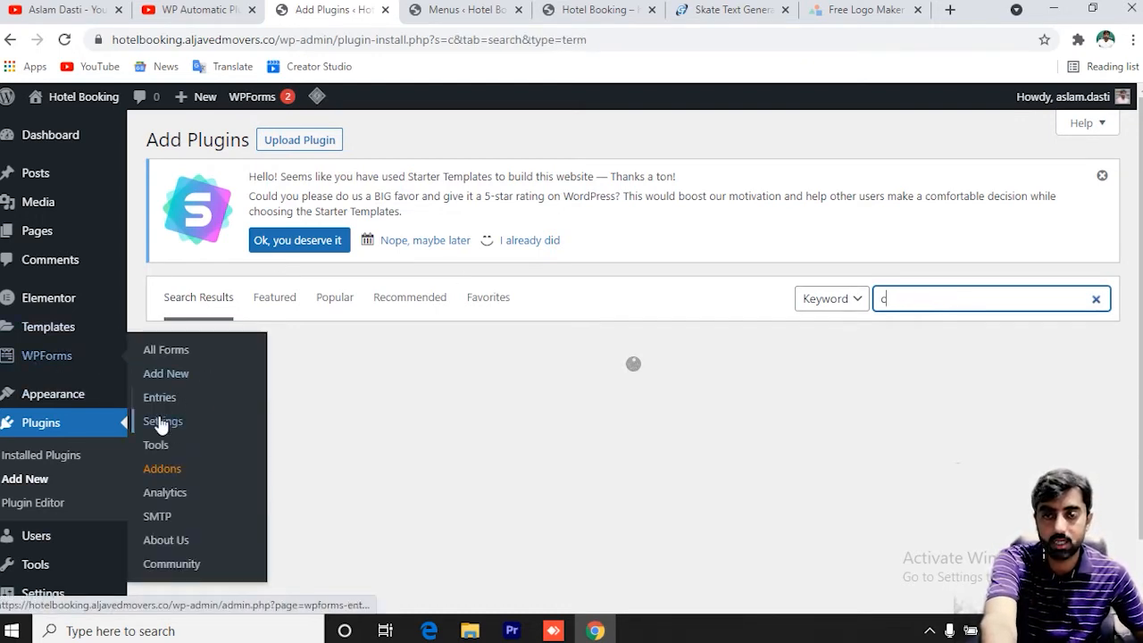
key("BackSpace")
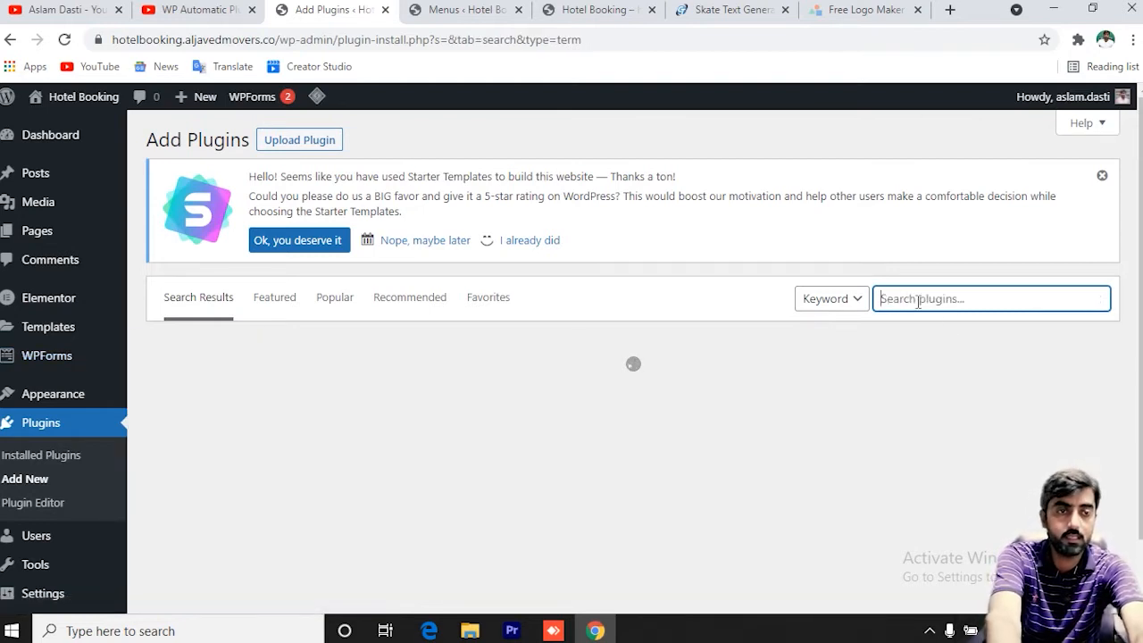
type("yoast")
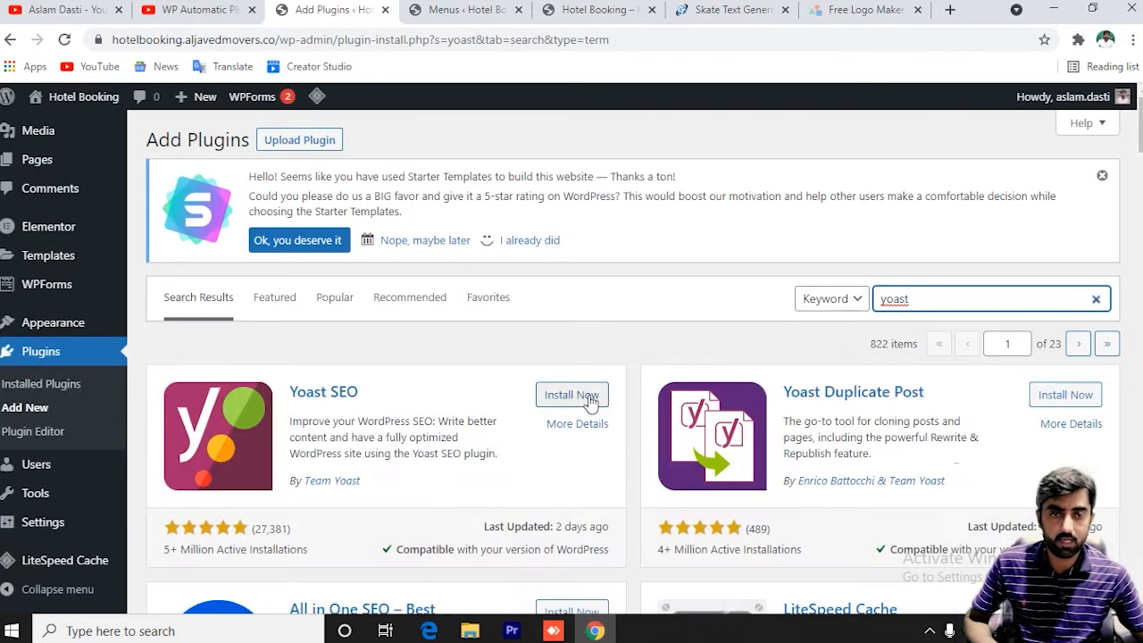
left_click(593, 401)
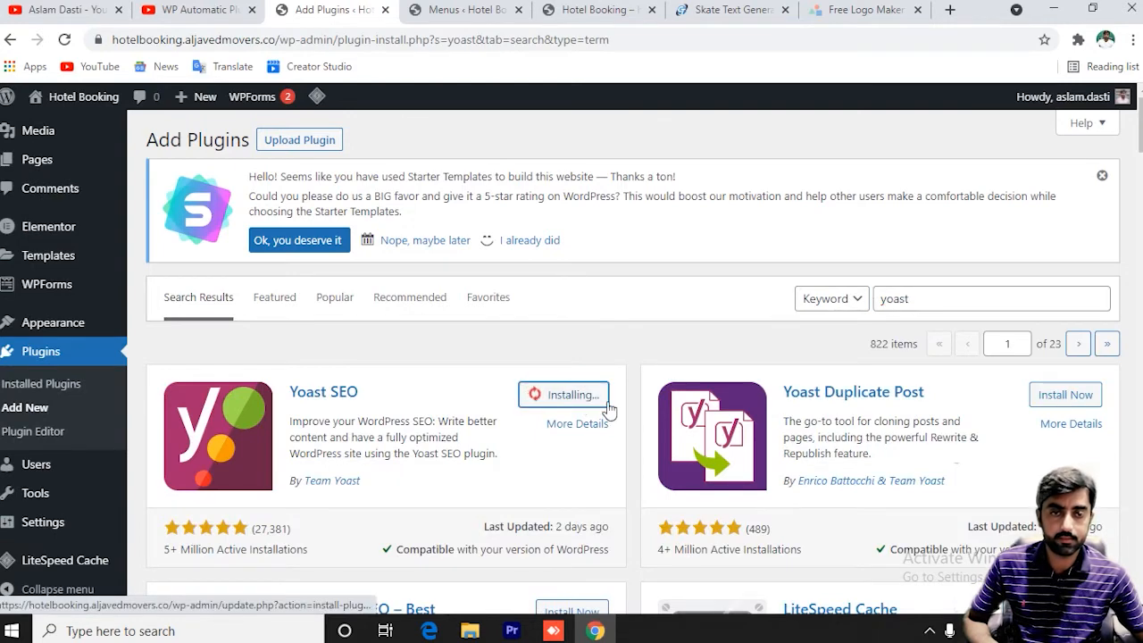
left_click(581, 406)
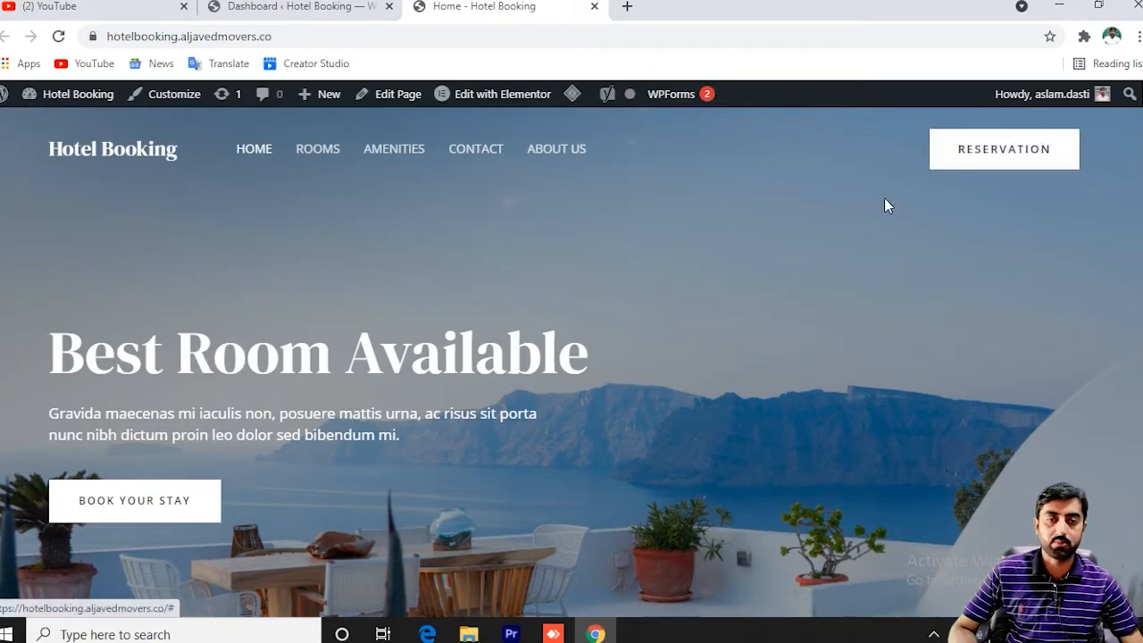
Look over the live home page, including the 'Best Room Available' heading, then return to the Dashboard tab.
scroll(600, 289, "down", 5)
scroll(600, 289, "down", 15)
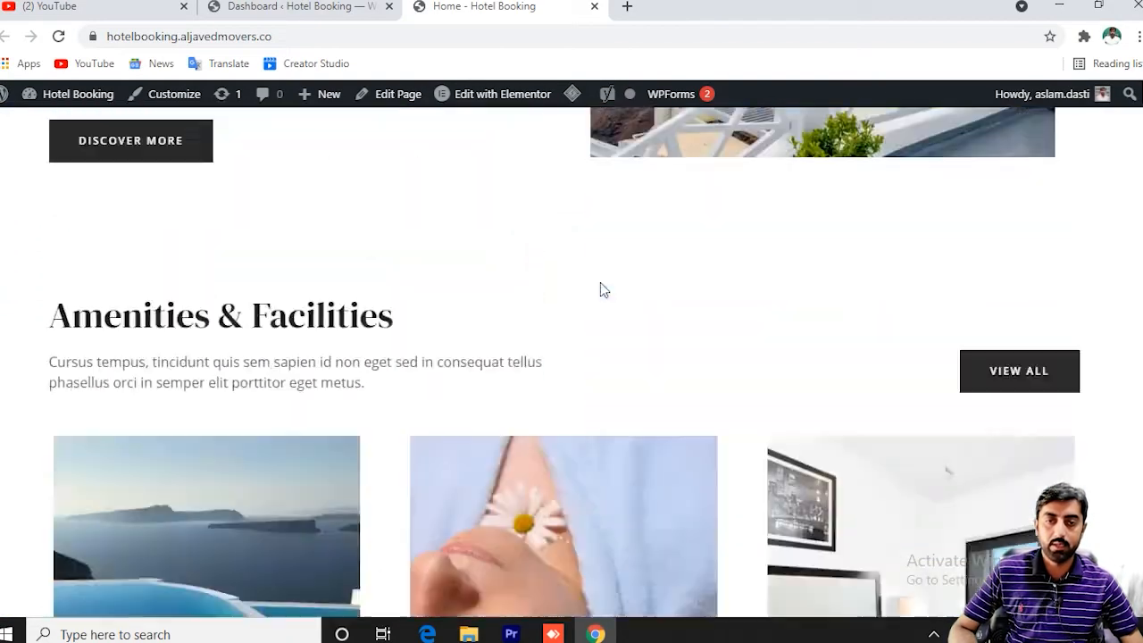
scroll(647, 381, "up", 10)
scroll(649, 388, "up", 10)
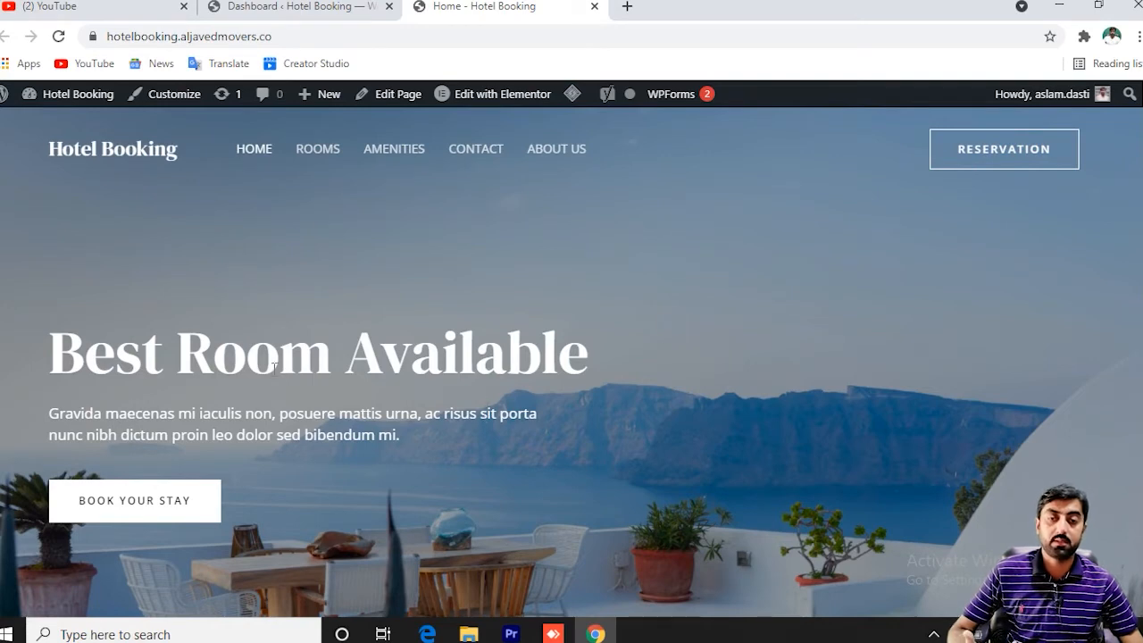
left_click_drag(56, 353, 536, 384)
left_click(539, 386)
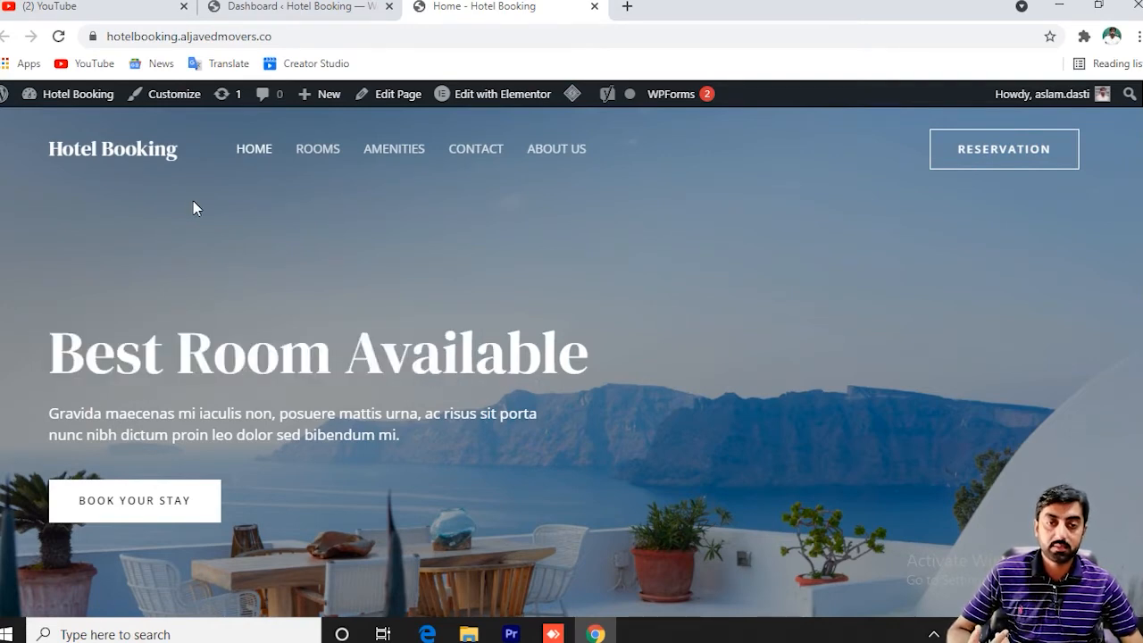
scroll(613, 193, "down", 10)
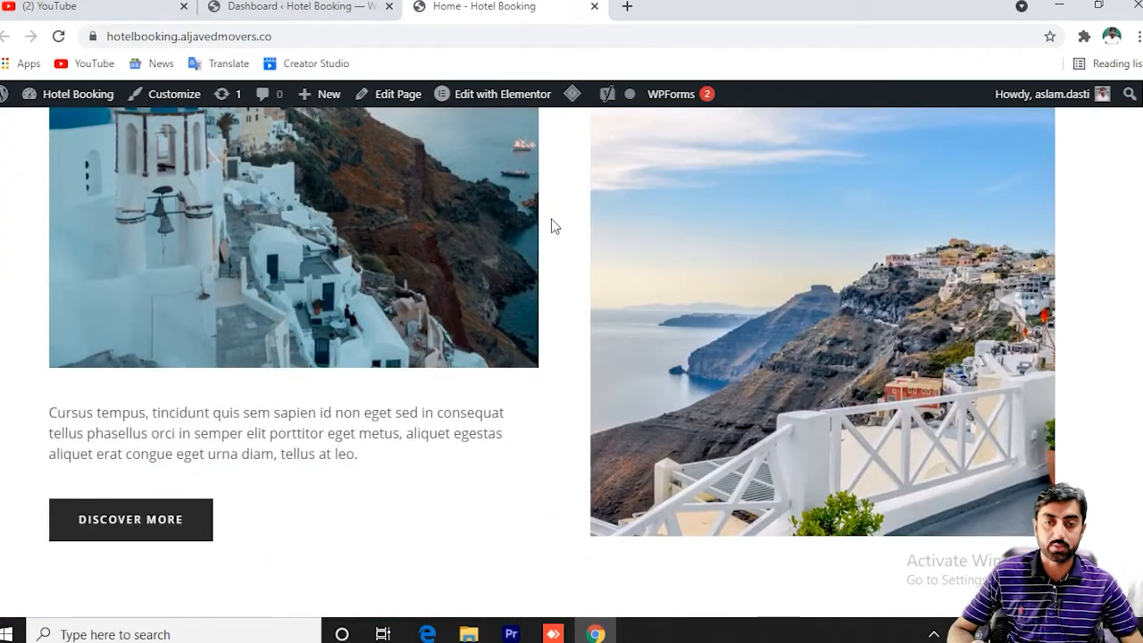
scroll(551, 226, "up", 10)
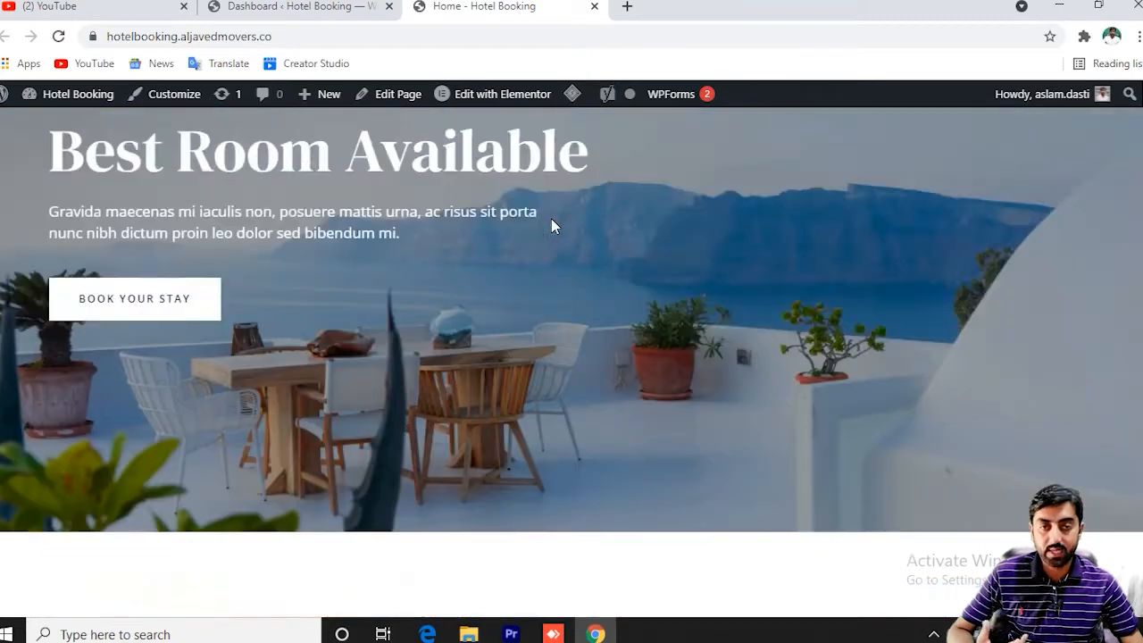
scroll(551, 226, "up", 2)
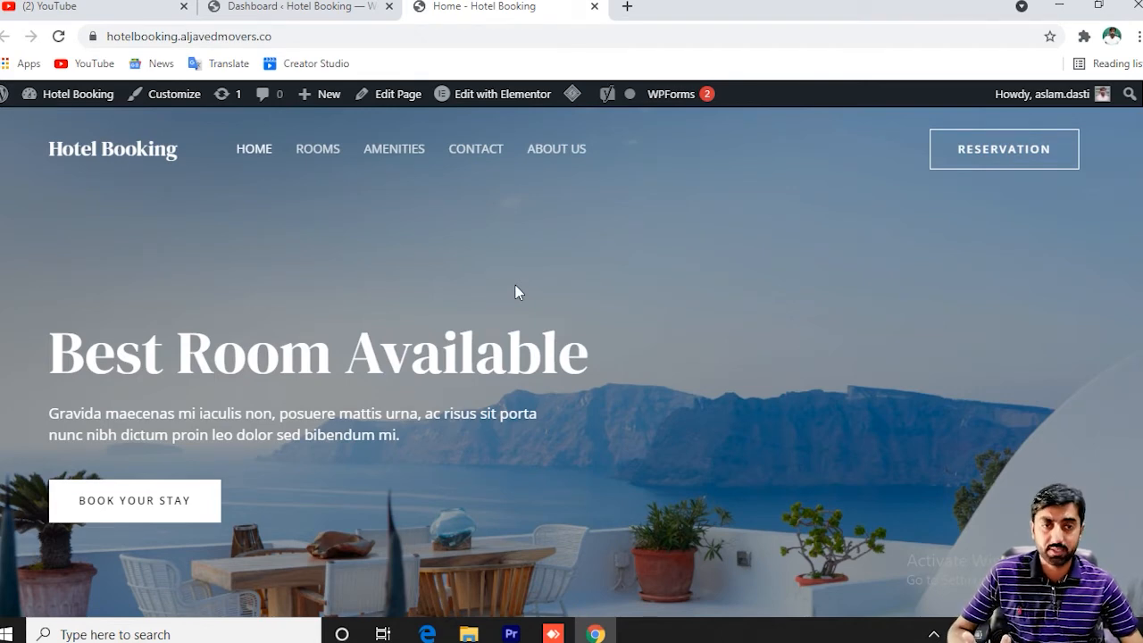
scroll(515, 285, "down", 4)
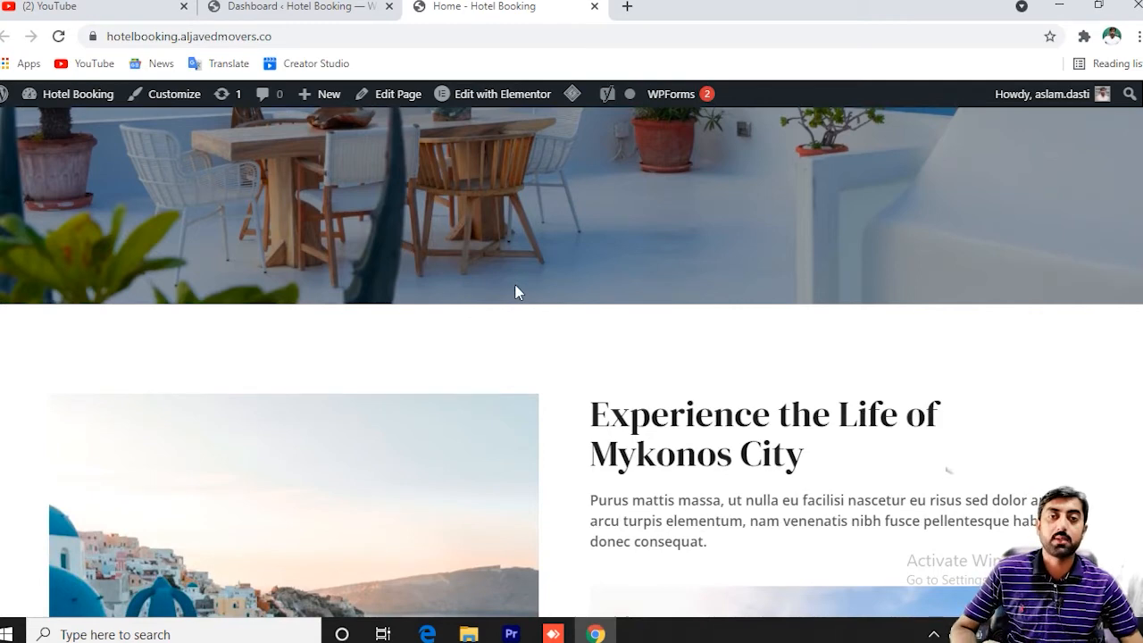
scroll(503, 277, "up", 5)
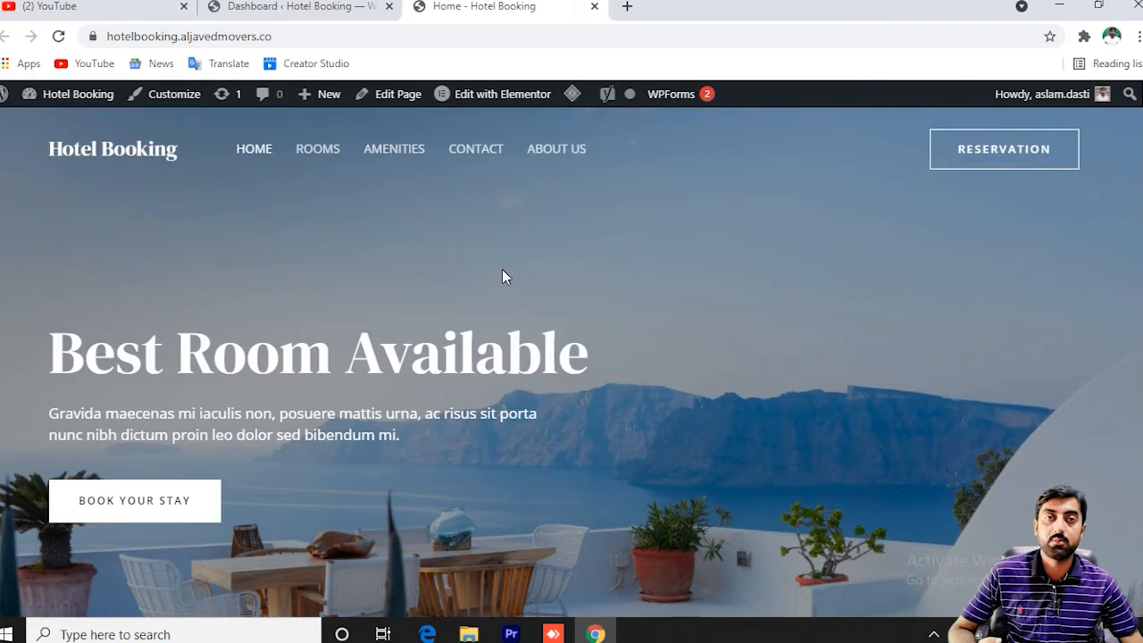
key("ctrl+shift+Tab")
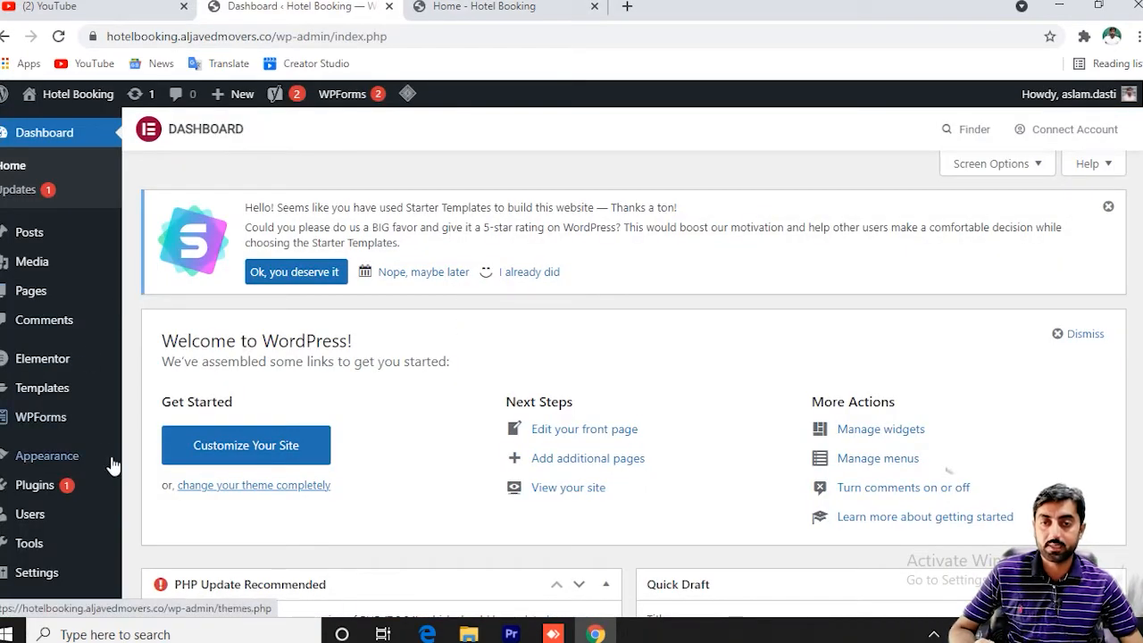
Search the plugin directory for 'hotel bo' and browse the hotel booking plugin results.
mouse_move(59, 500)
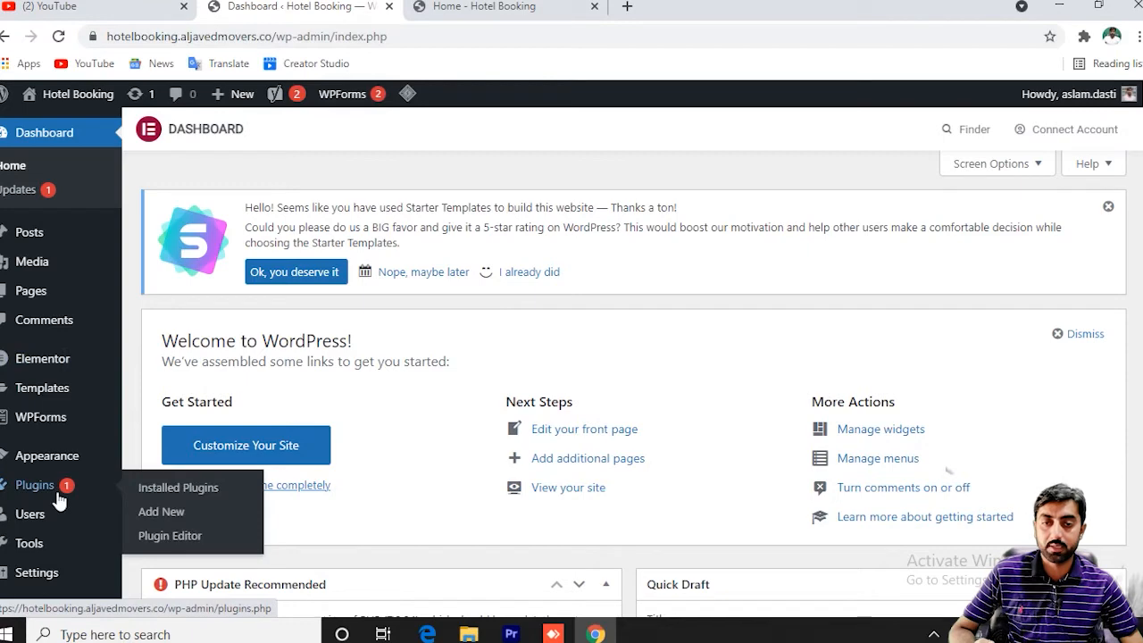
left_click(169, 517)
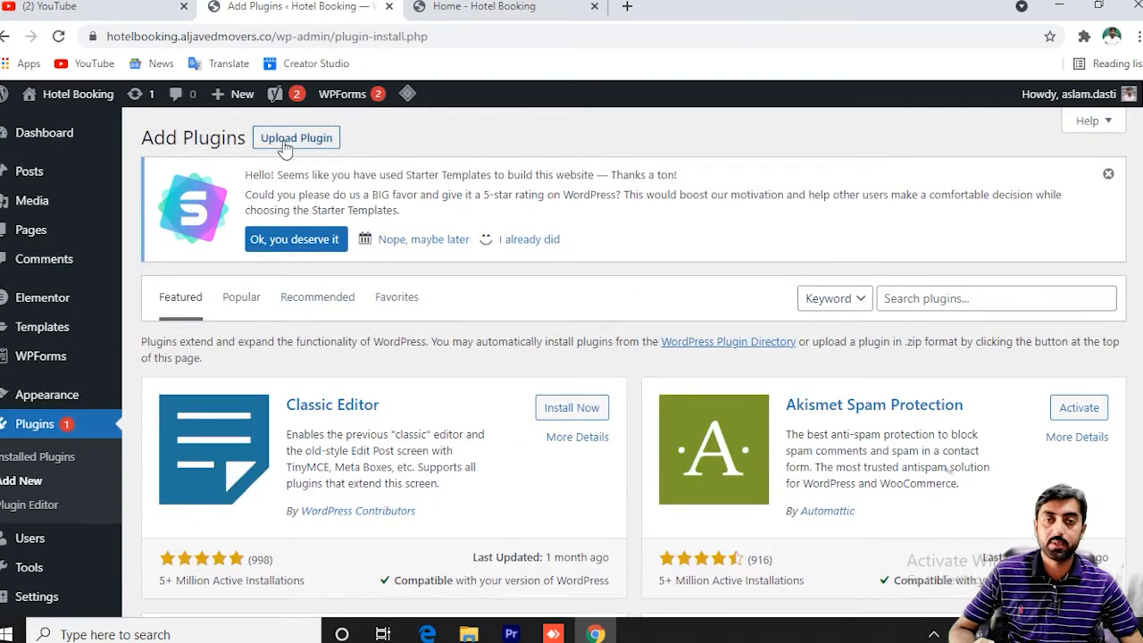
left_click(929, 297)
type("hotel booking")
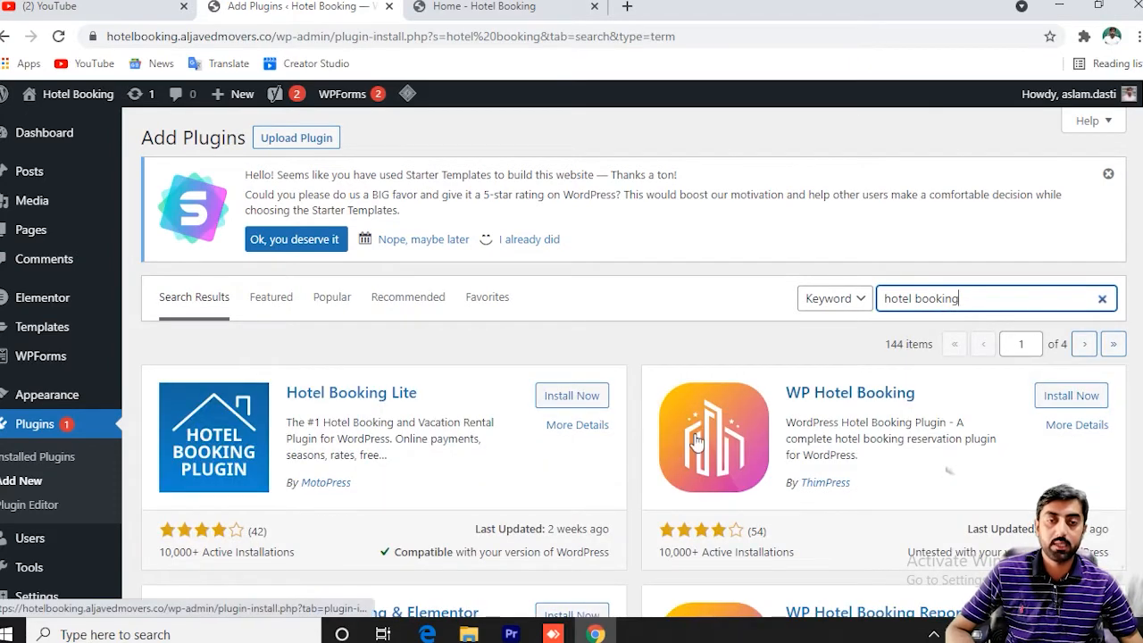
scroll(596, 503, "down", 2)
scroll(596, 503, "down", 6)
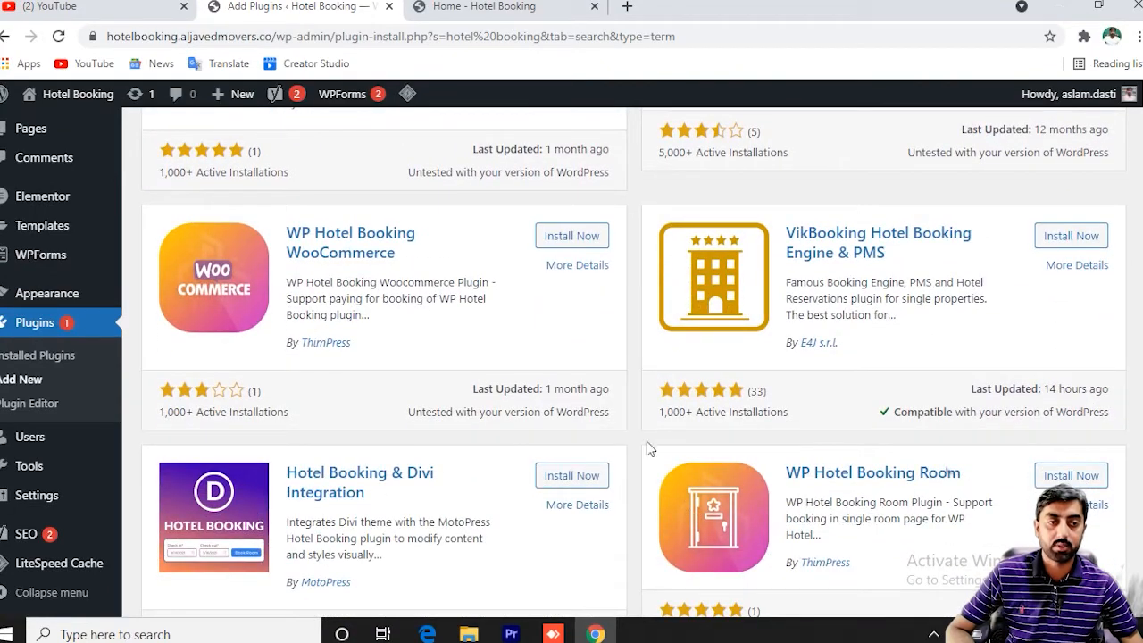
scroll(454, 376, "up", 1)
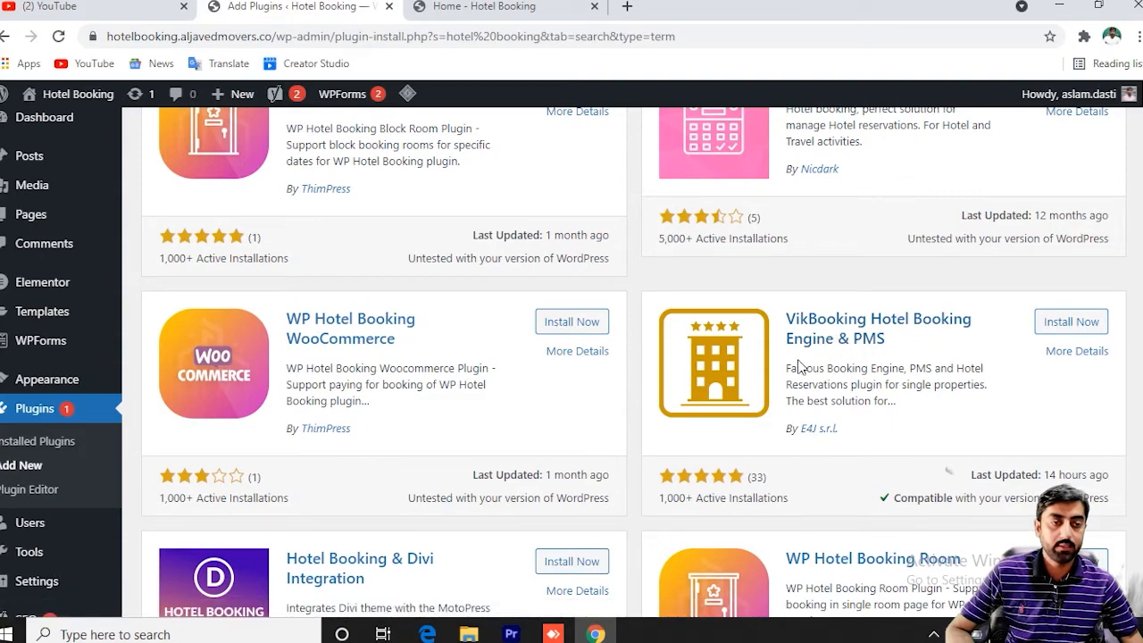
scroll(862, 366, "up", 2)
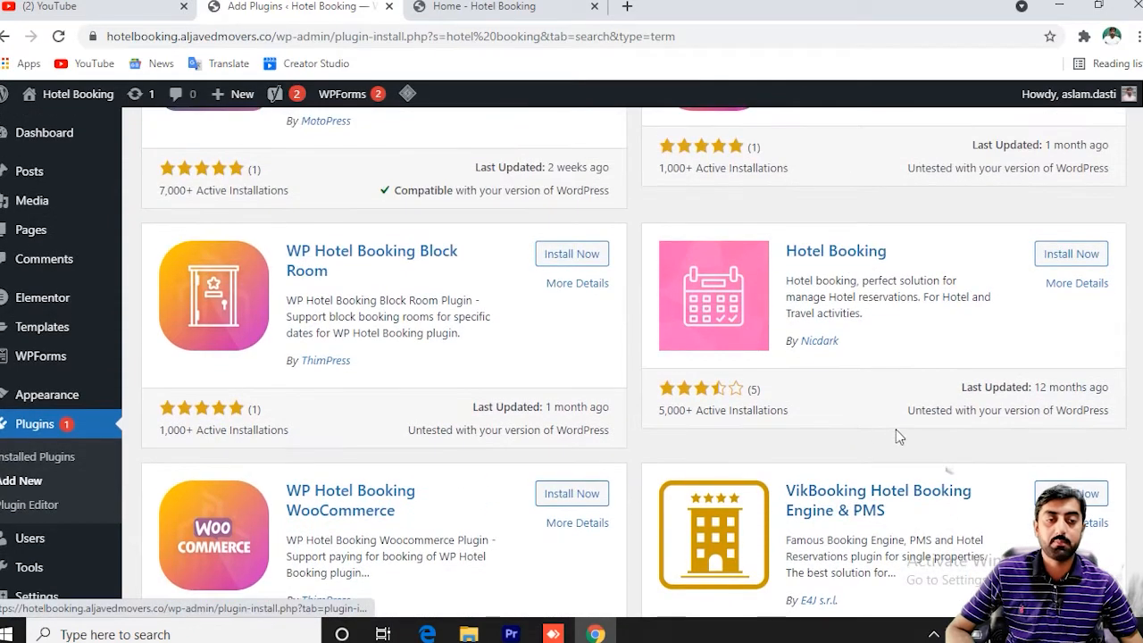
scroll(860, 440, "down", 2)
scroll(862, 441, "down", 2)
scroll(871, 390, "up", 1)
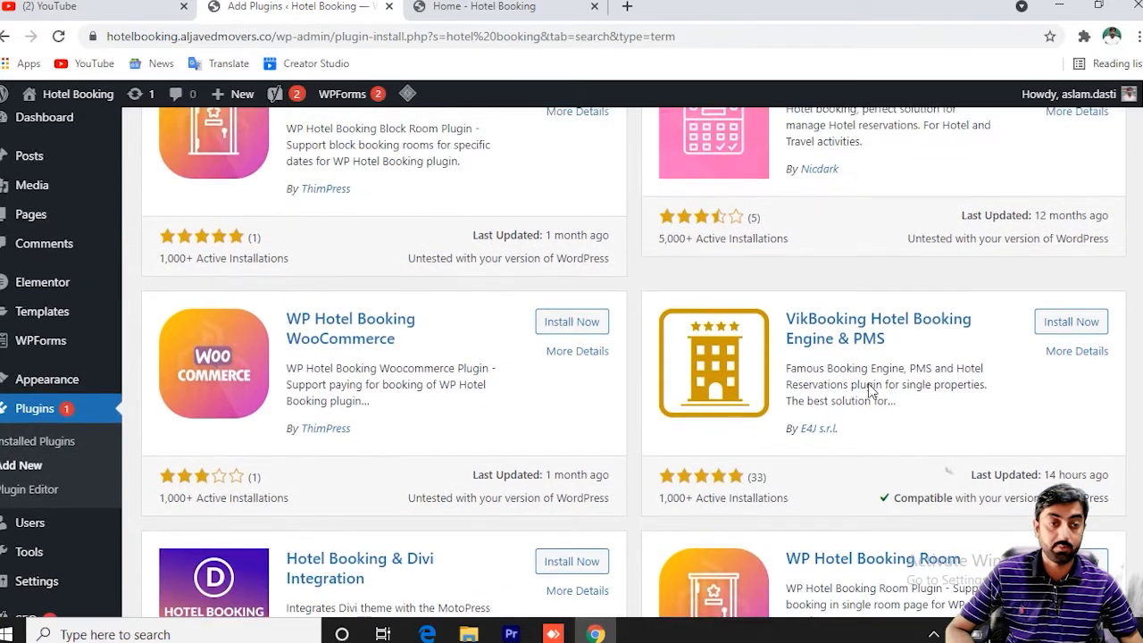
scroll(870, 384, "down", 1)
scroll(869, 389, "up", 2)
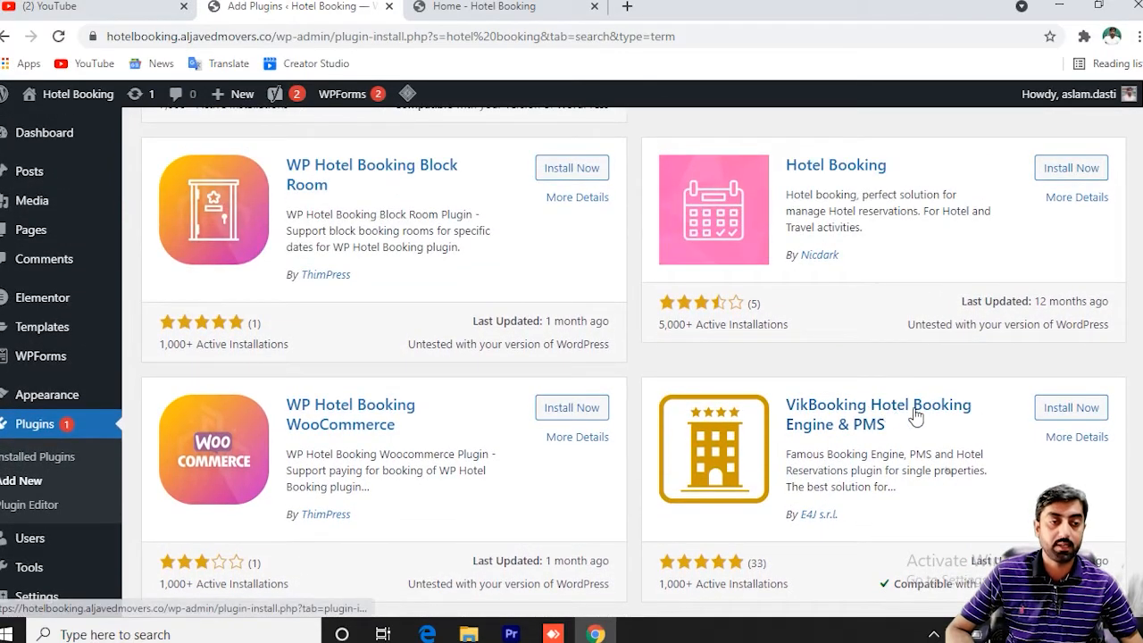
Install and activate the VikBooking Hotel Booking Engine & PMS plugin.
left_click(1068, 415)
left_click(1071, 411)
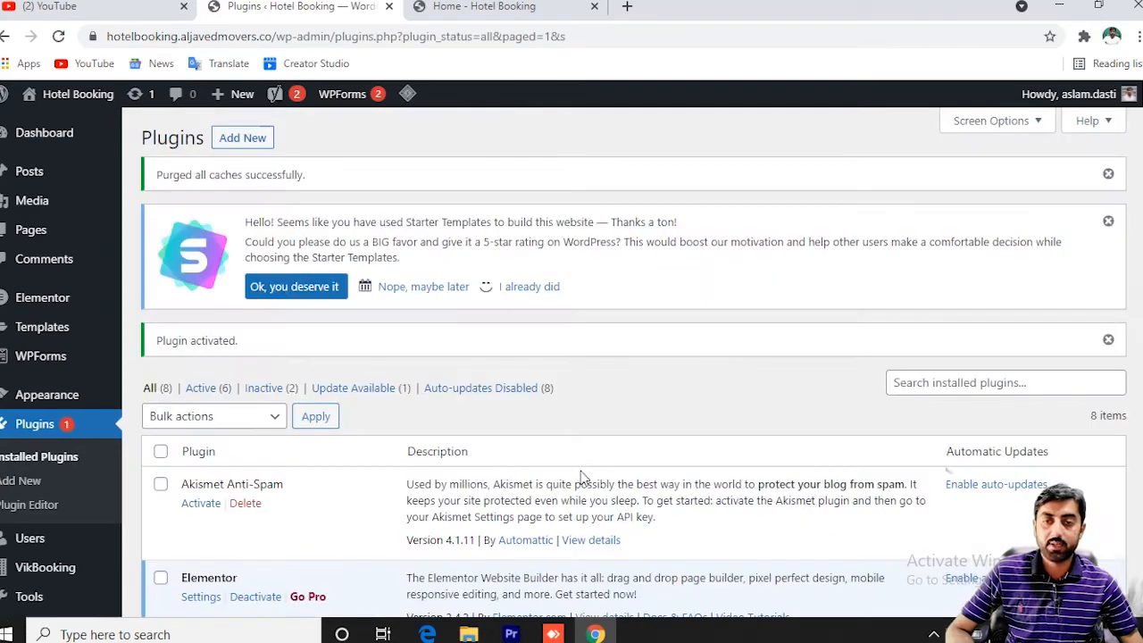
scroll(585, 473, "down", 5)
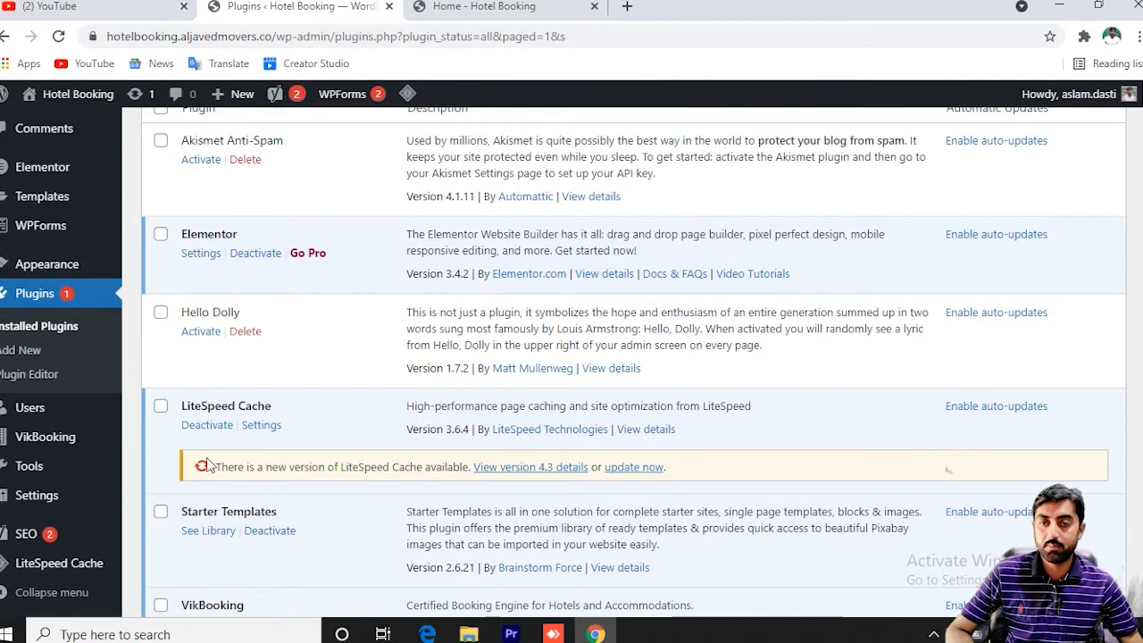
Open VikBooking, review its four Initial Setup tasks at 0, and go to Select Sample Data.
left_click(51, 453)
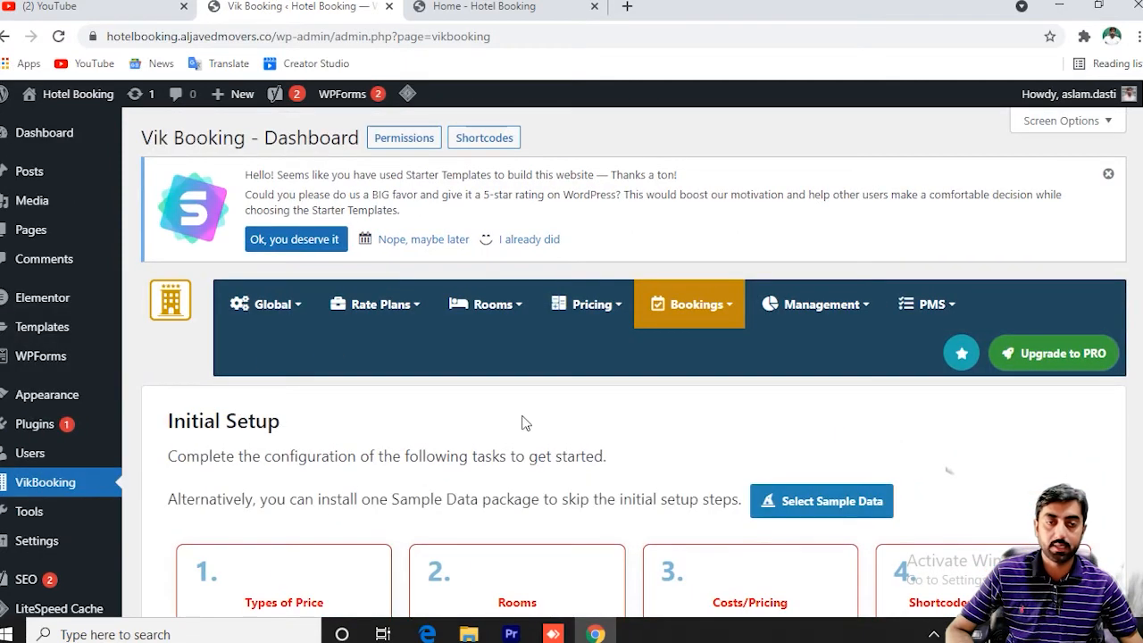
mouse_move(710, 329)
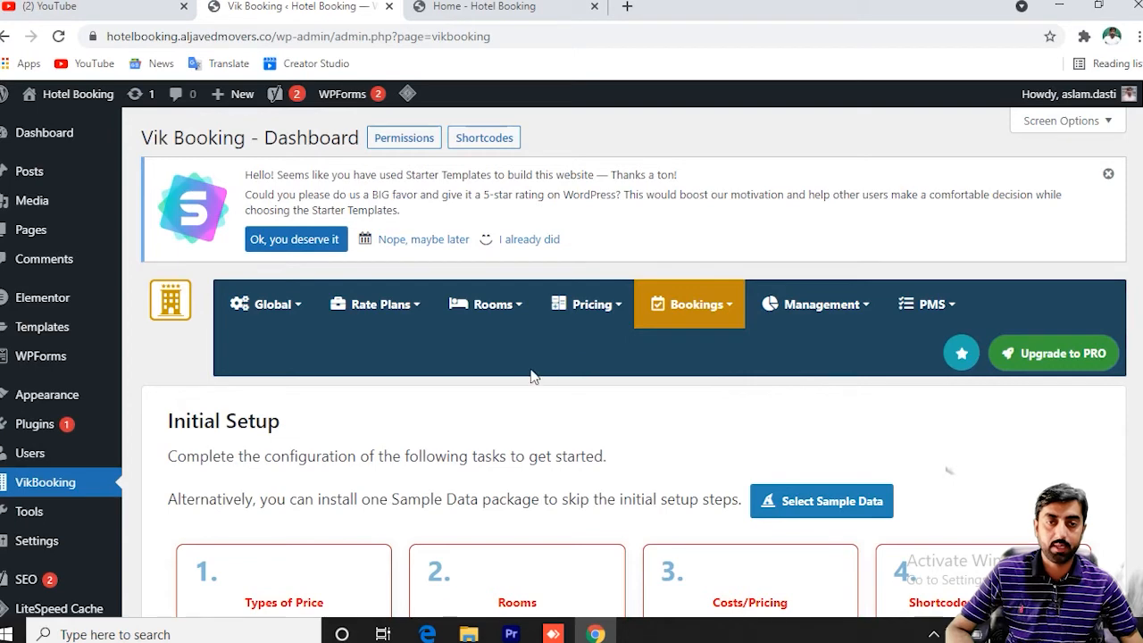
scroll(441, 408, "down", 2)
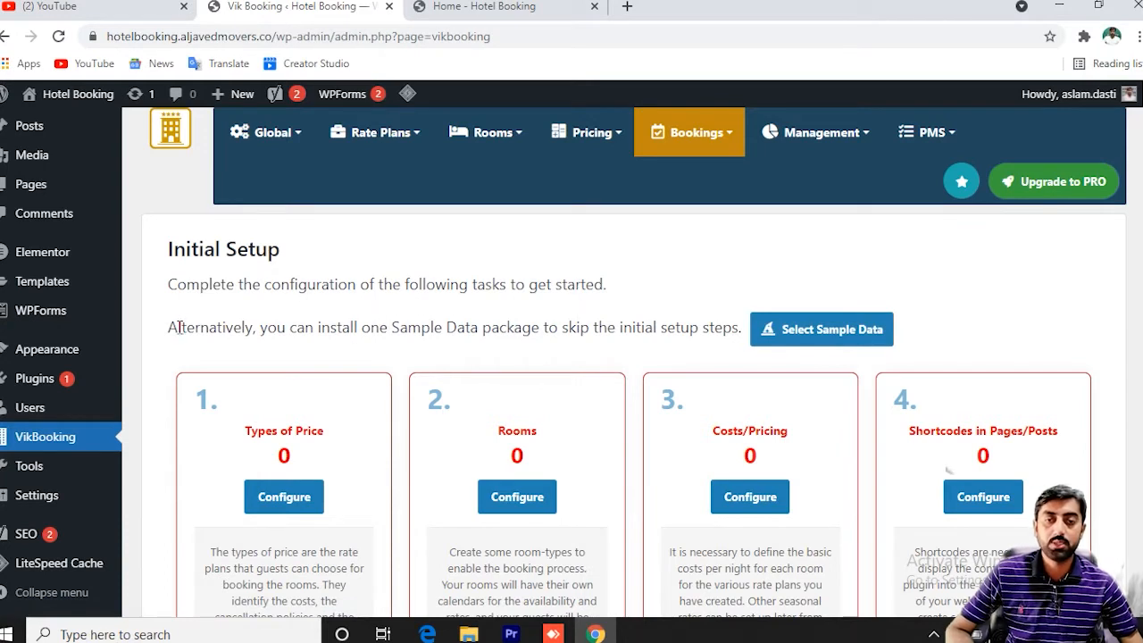
left_click_drag(170, 334, 496, 333)
left_click(551, 327)
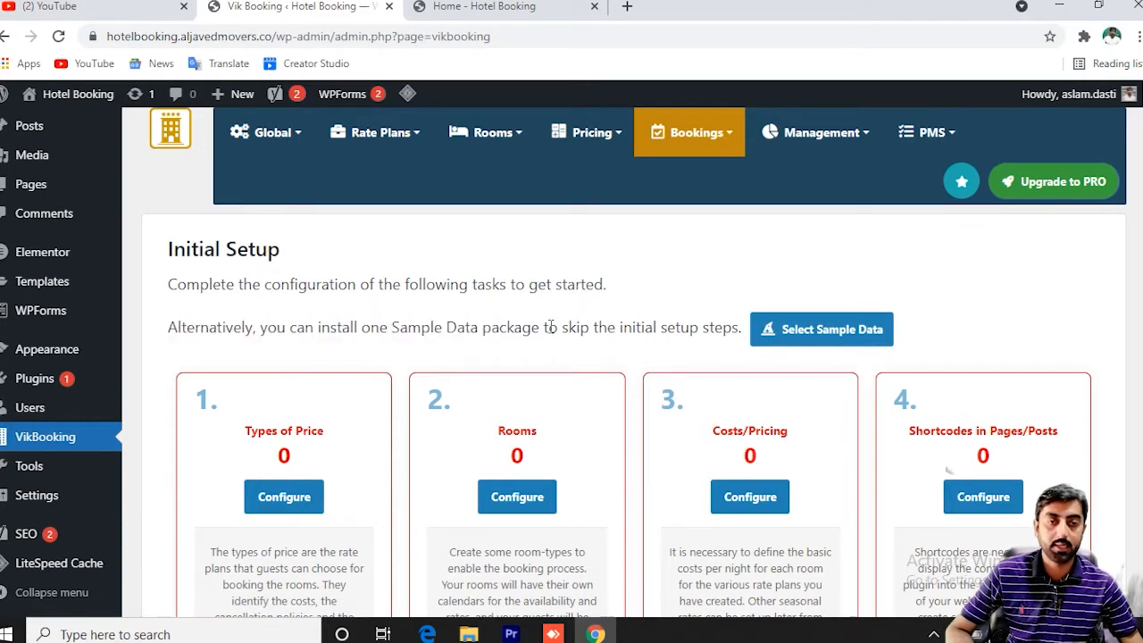
scroll(510, 308, "down", 3)
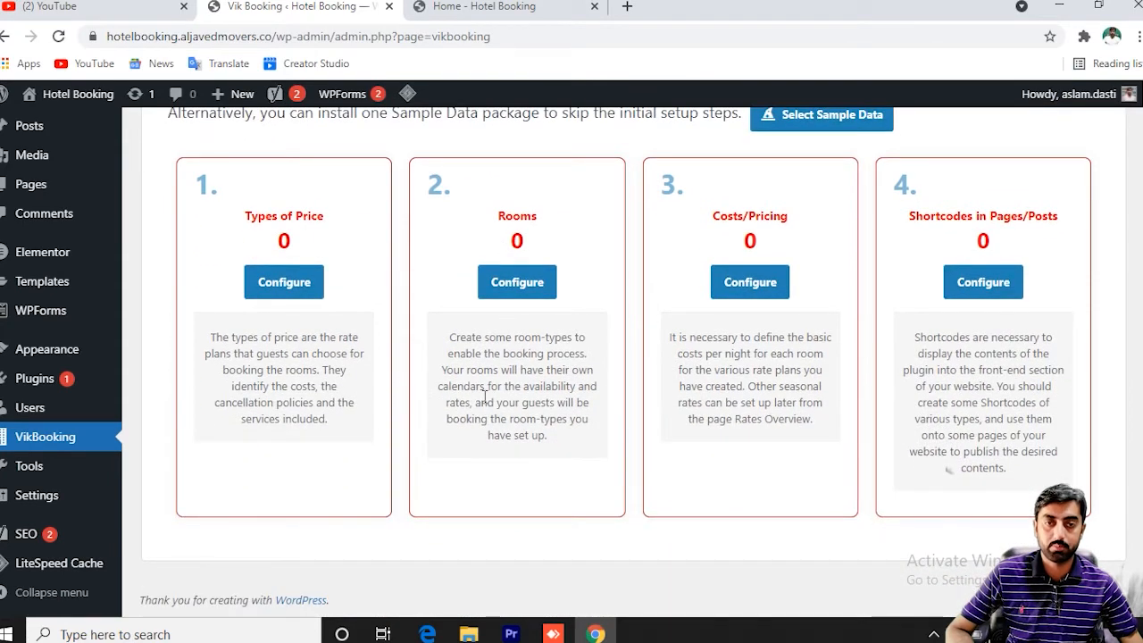
scroll(485, 397, "up", 5)
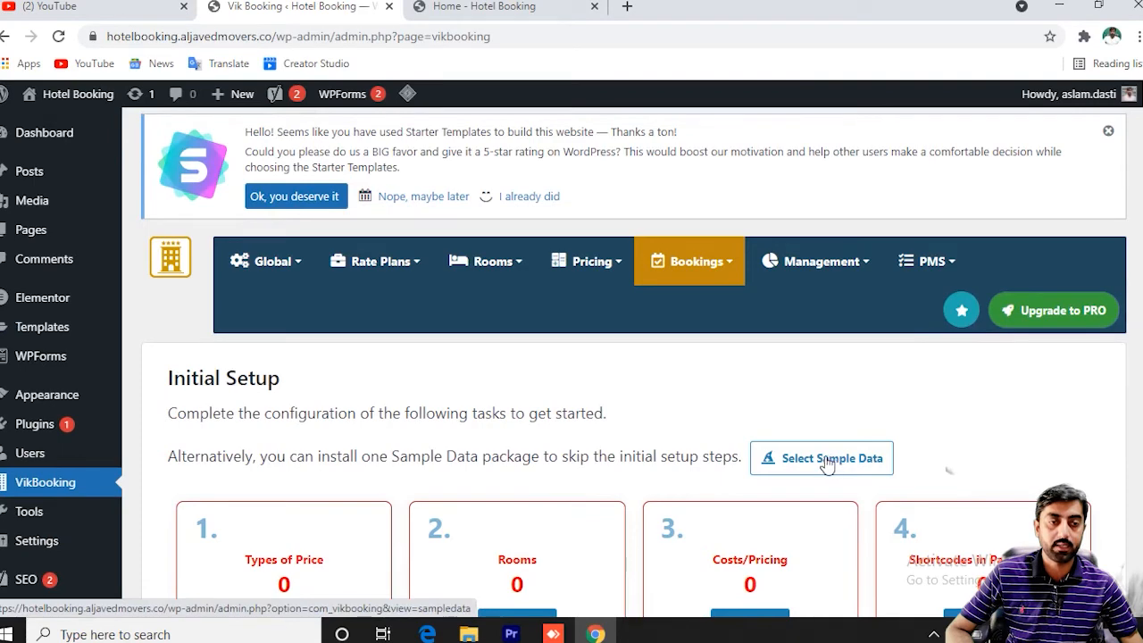
left_click(827, 460)
Choose Hotel as the VikBooking sample data type and install it.
left_click(373, 432)
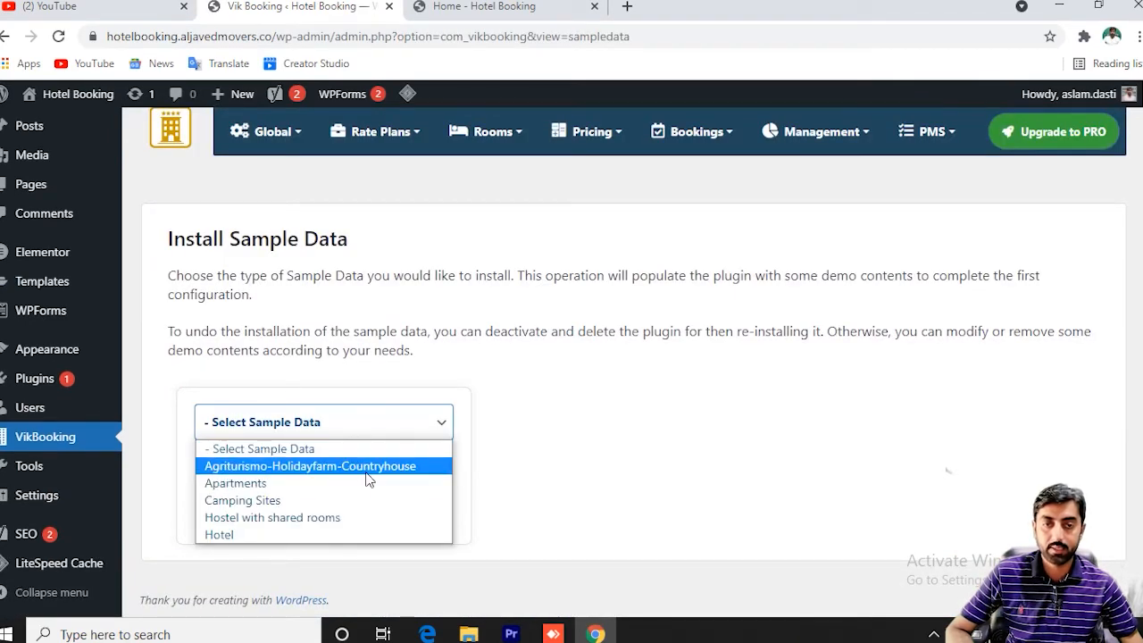
left_click(300, 522)
left_click(304, 430)
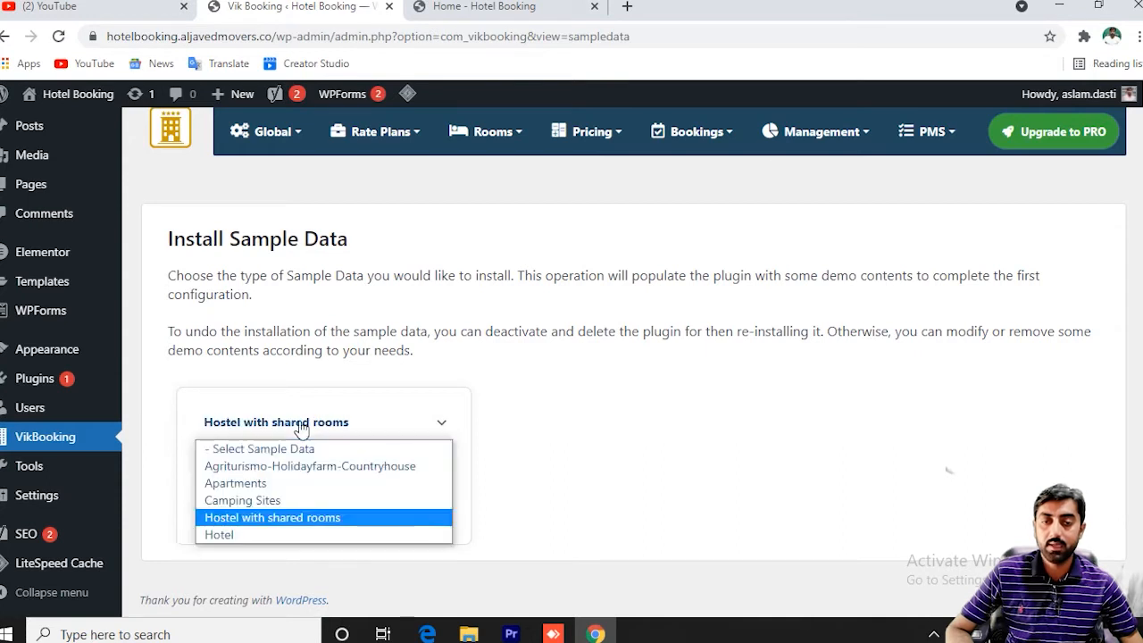
left_click(250, 535)
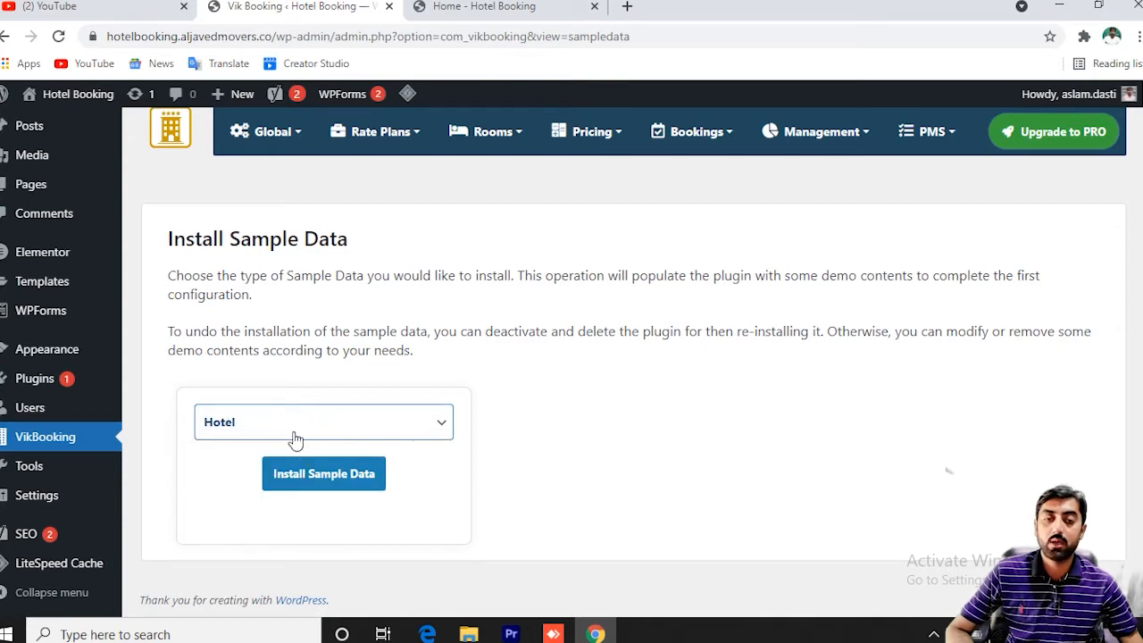
left_click(323, 435)
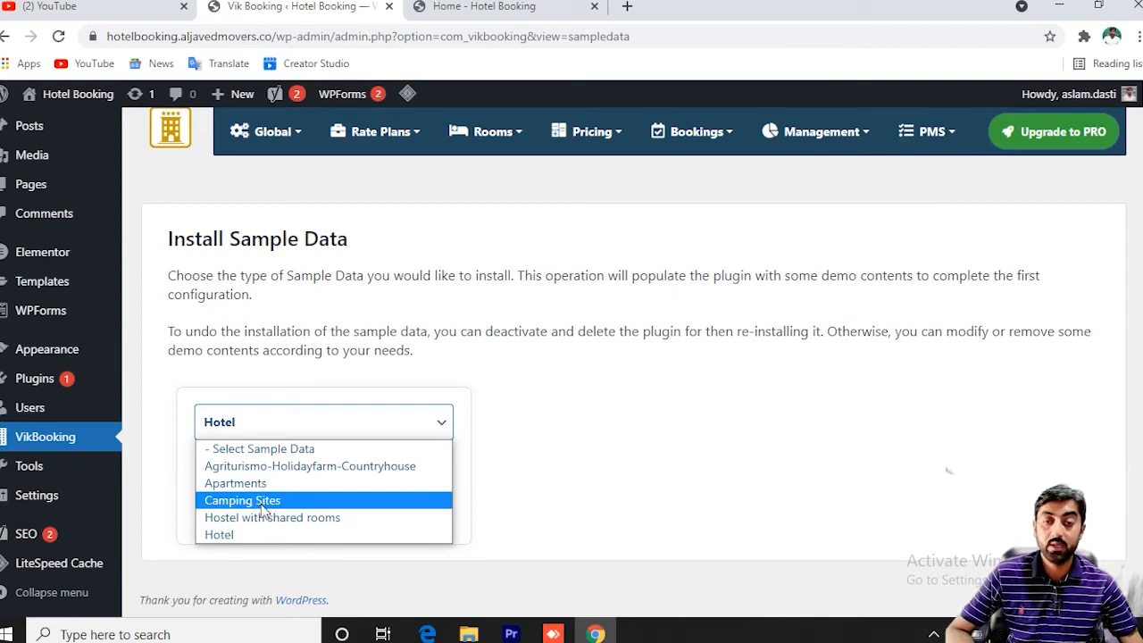
left_click(225, 537)
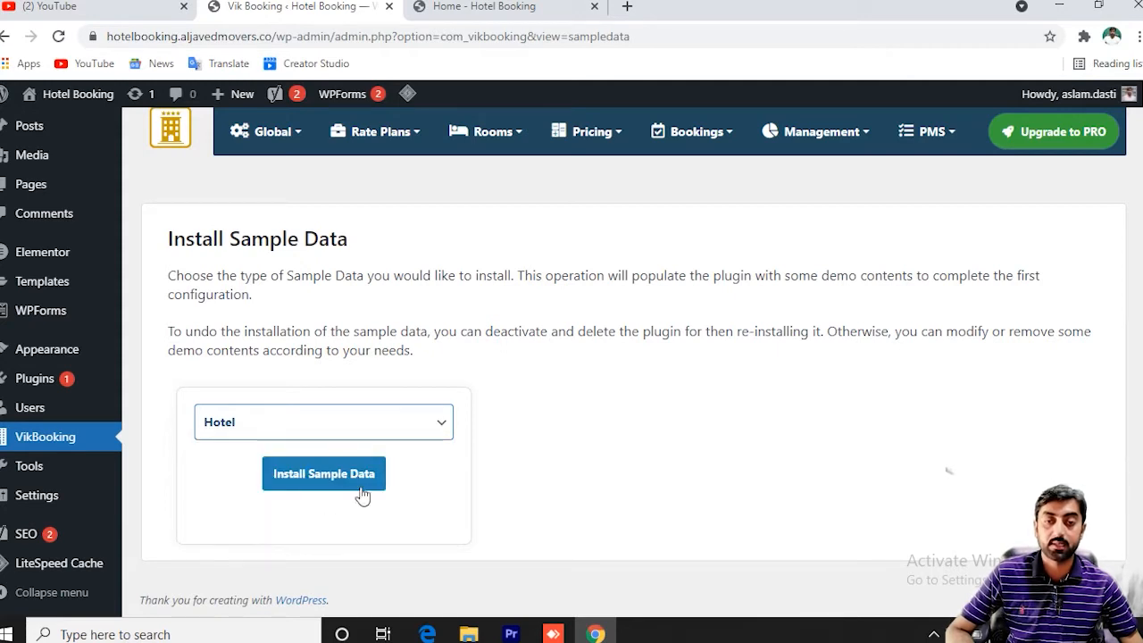
left_click(329, 481)
left_click(330, 483)
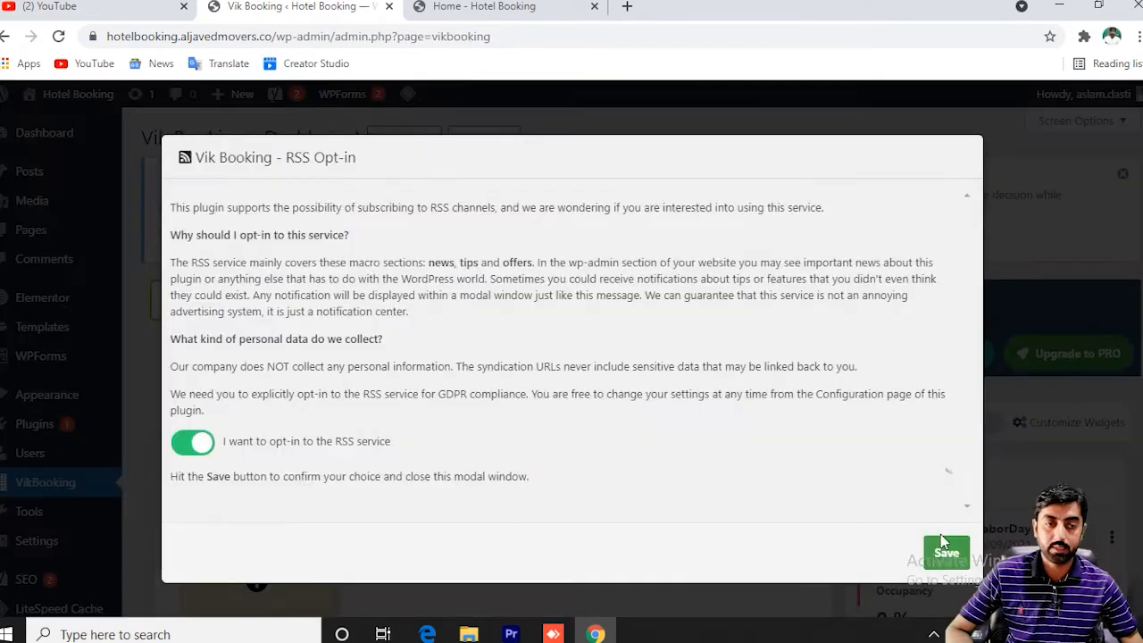
Save the RSS opt-in and look over the Vik Booking Dashboard widgets.
left_click(946, 555)
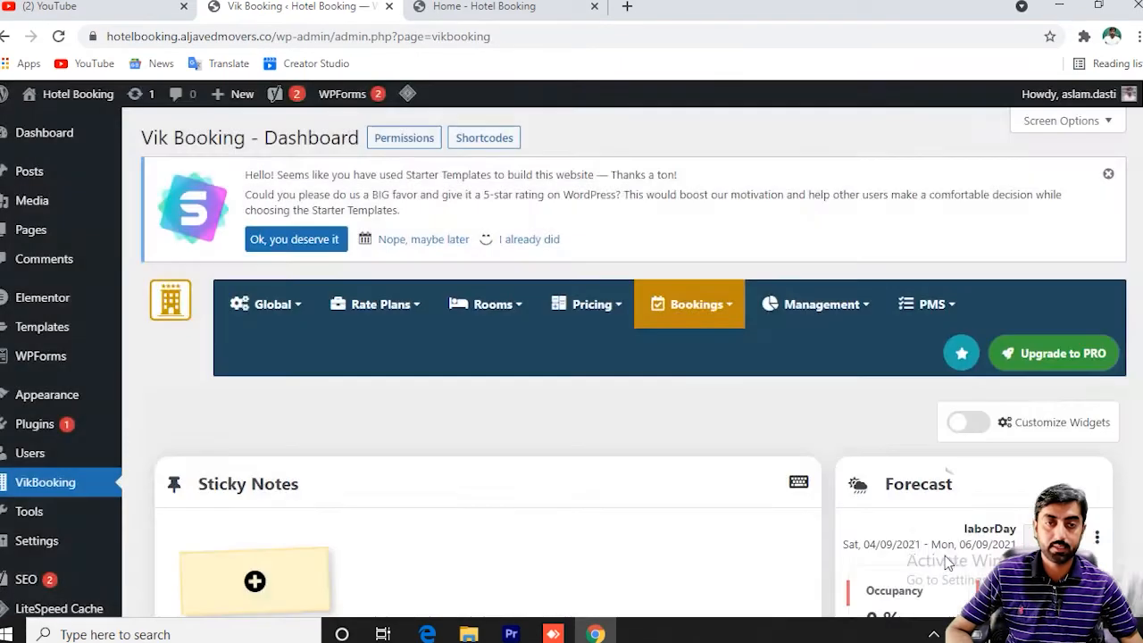
scroll(600, 429, "down", 5)
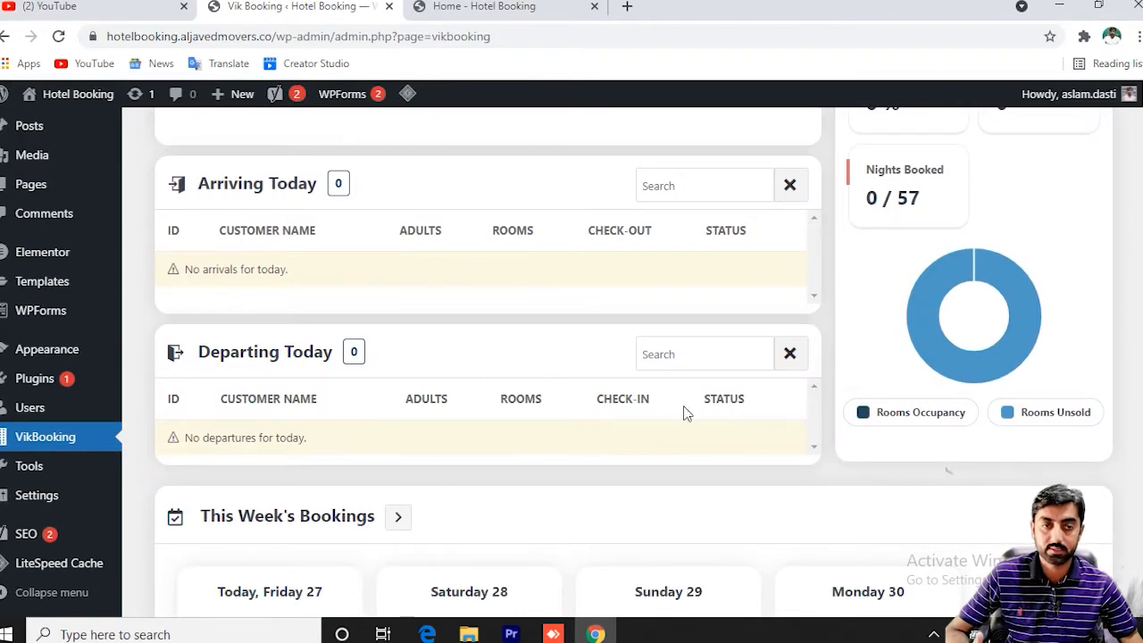
scroll(379, 382, "down", 3)
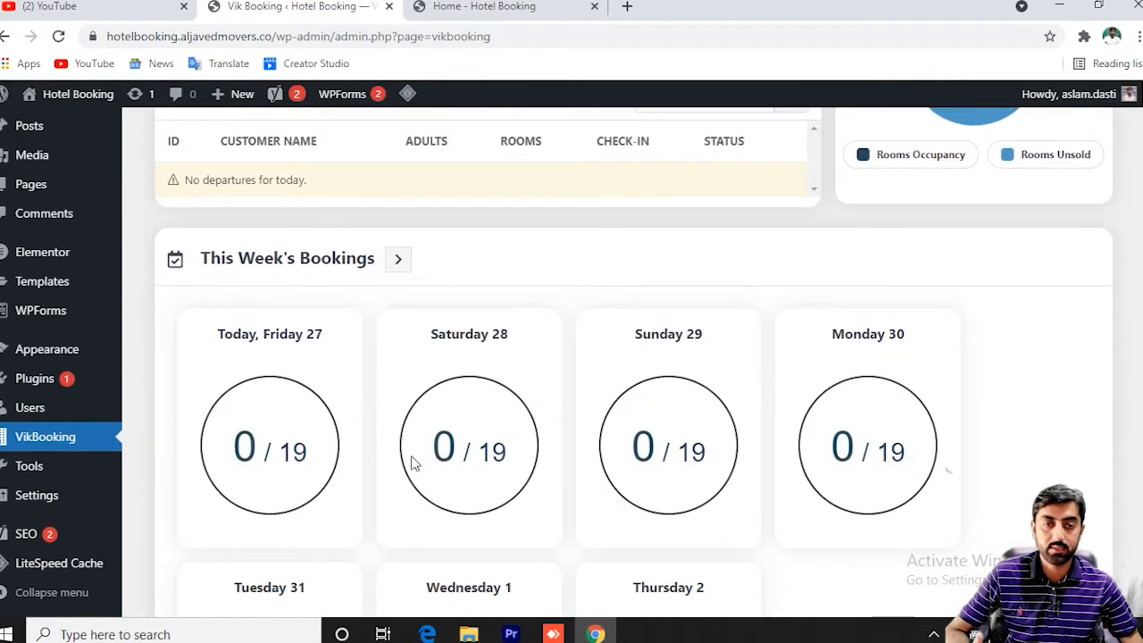
scroll(572, 446, "down", 7)
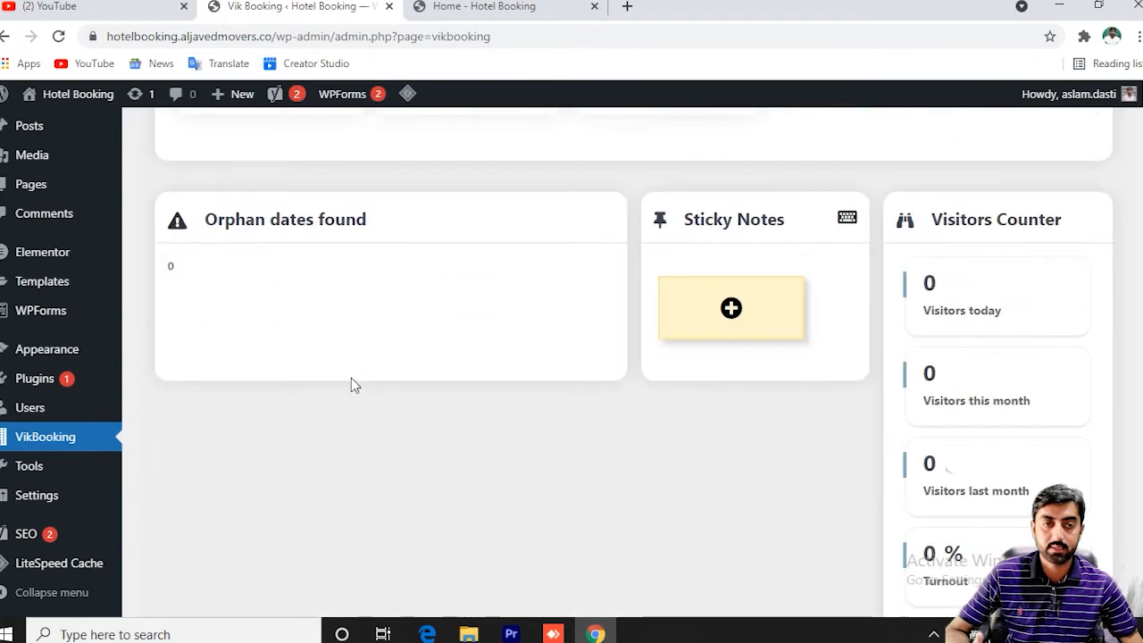
scroll(538, 230, "up", 10)
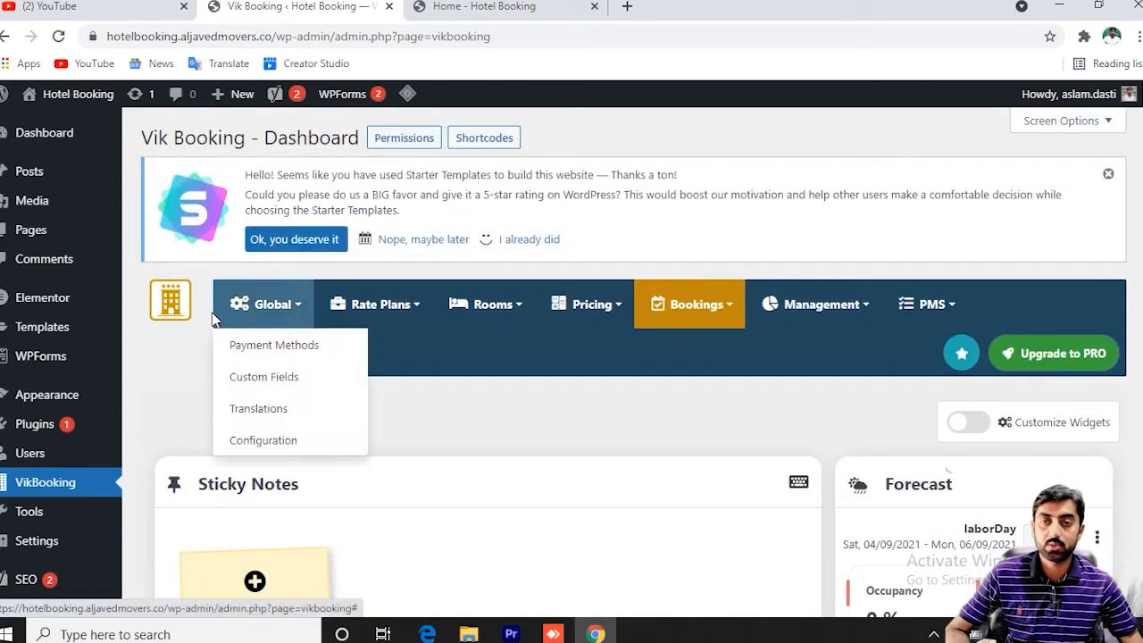
Open Pages > All Pages in a new browser tab.
mouse_move(56, 401)
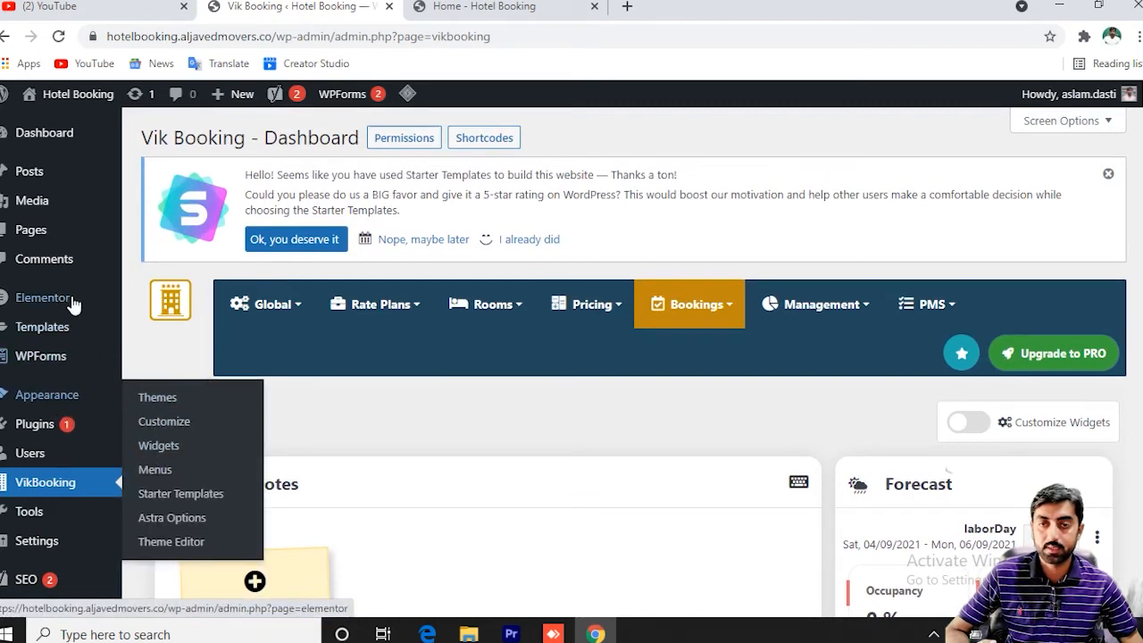
mouse_move(35, 229)
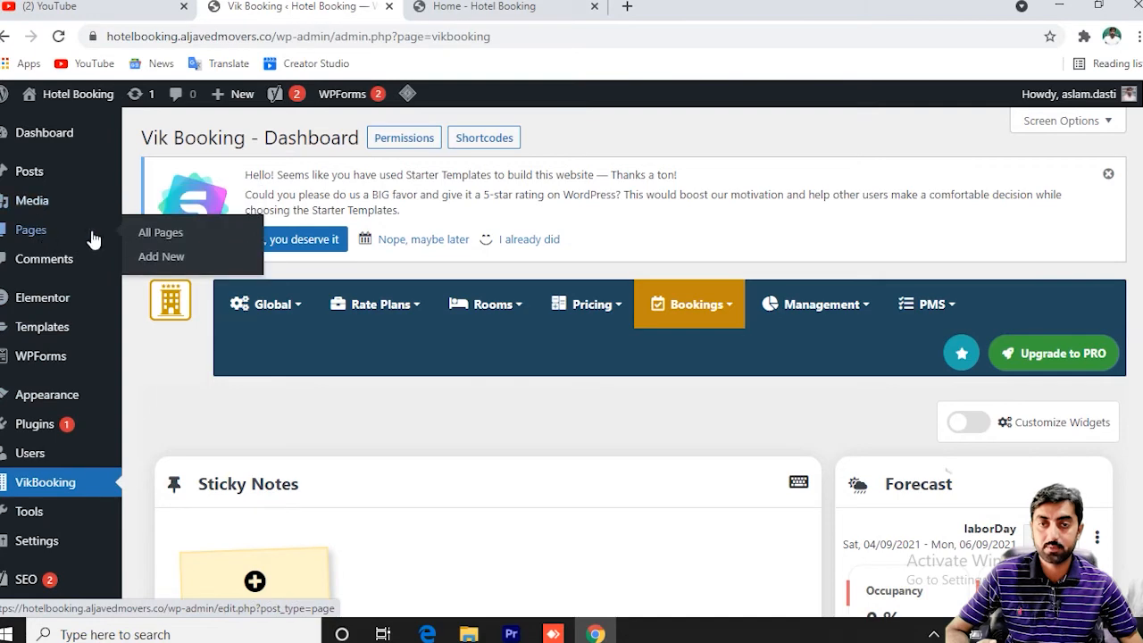
right_click(163, 239)
left_click(205, 245)
mouse_move(375, 303)
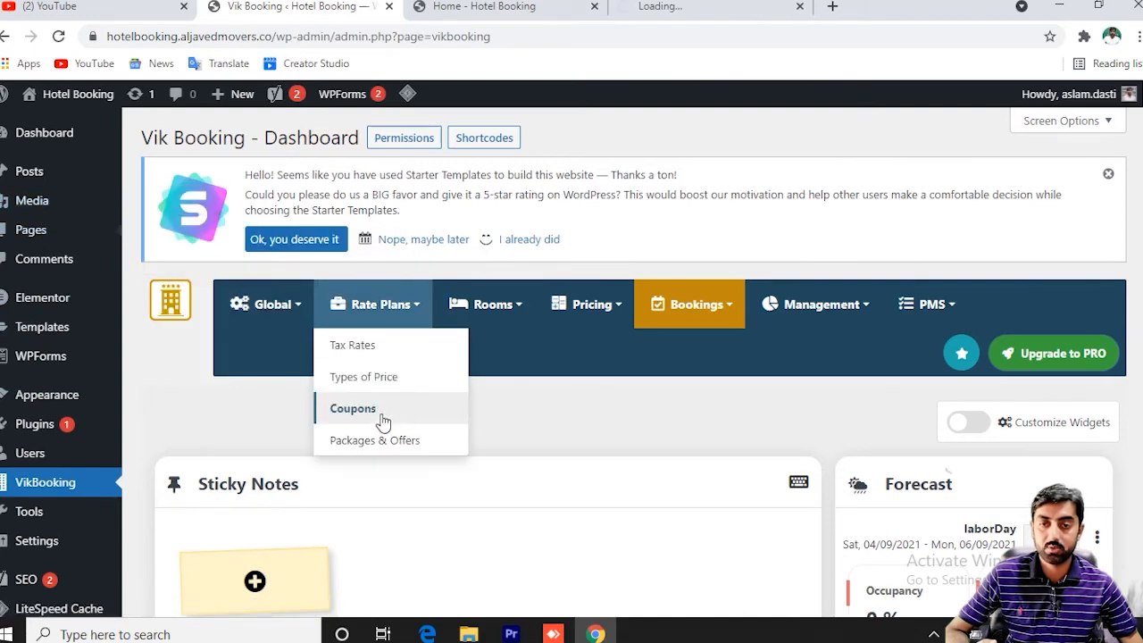
scroll(382, 420, "down", 2)
scroll(324, 426, "up", 2)
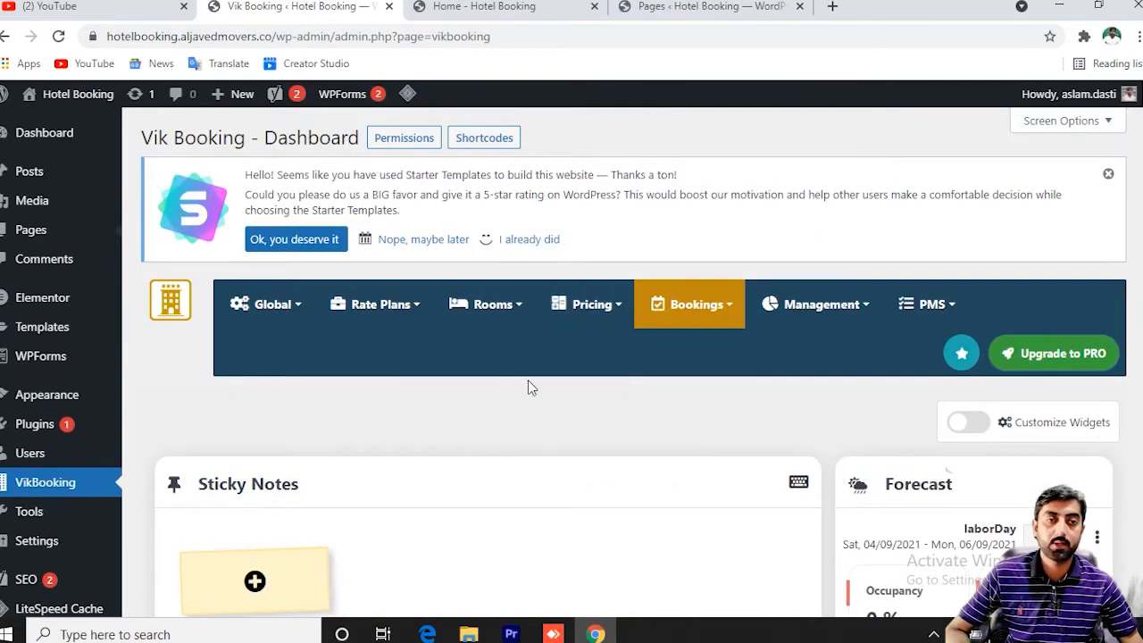
From the Pages list, open the Home page in Elementor in a new tab.
left_click(689, 12)
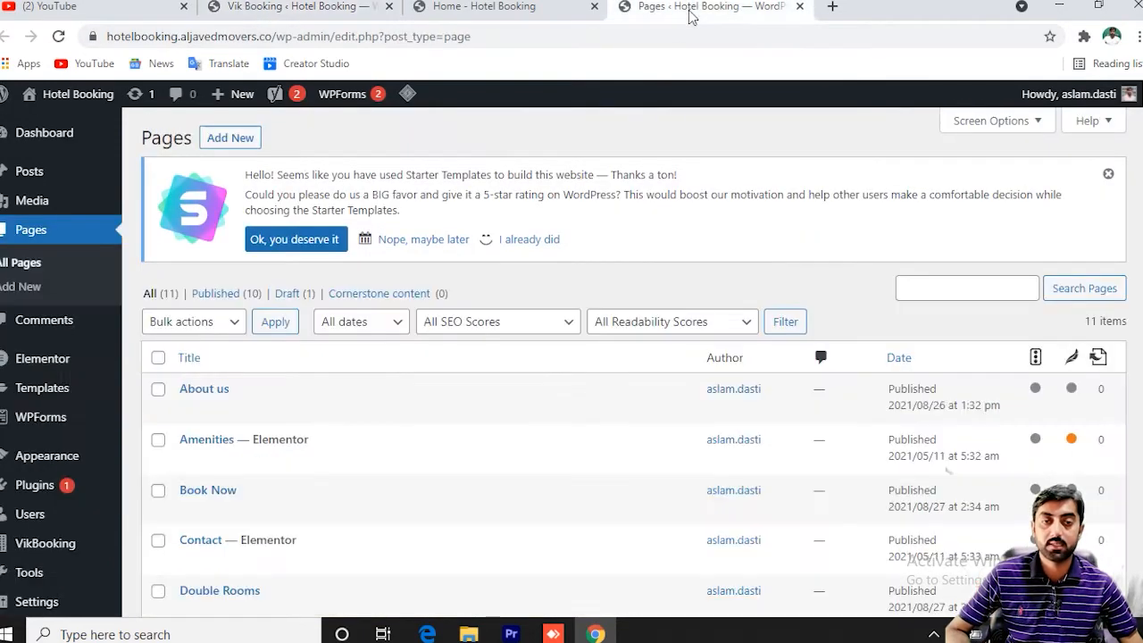
scroll(553, 461, "down", 3)
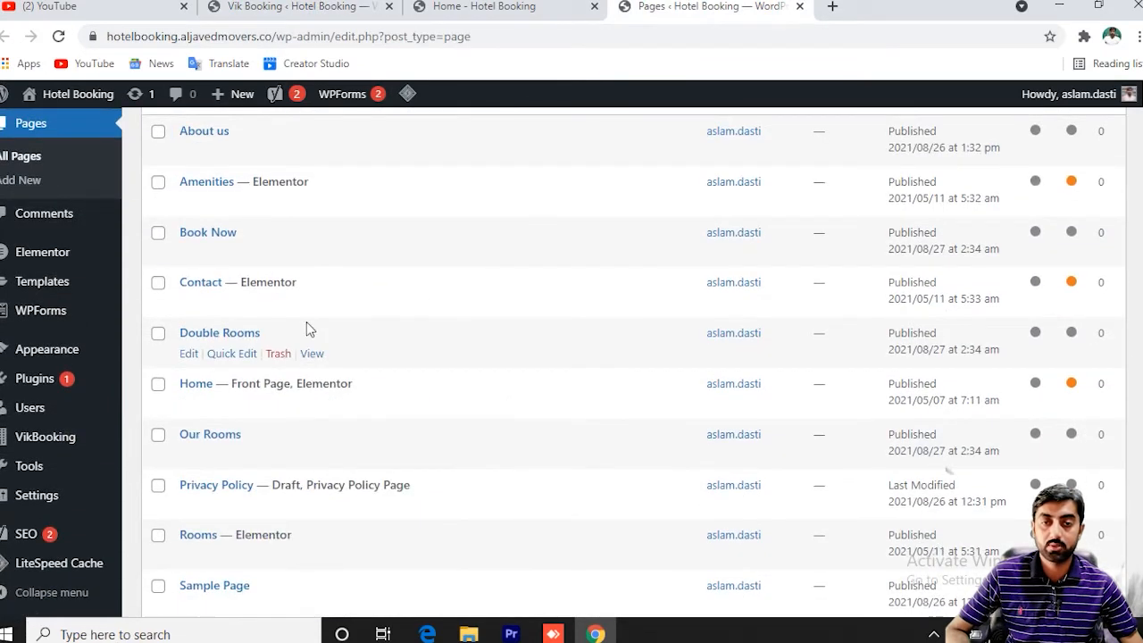
scroll(304, 350, "up", 1)
scroll(306, 351, "down", 2)
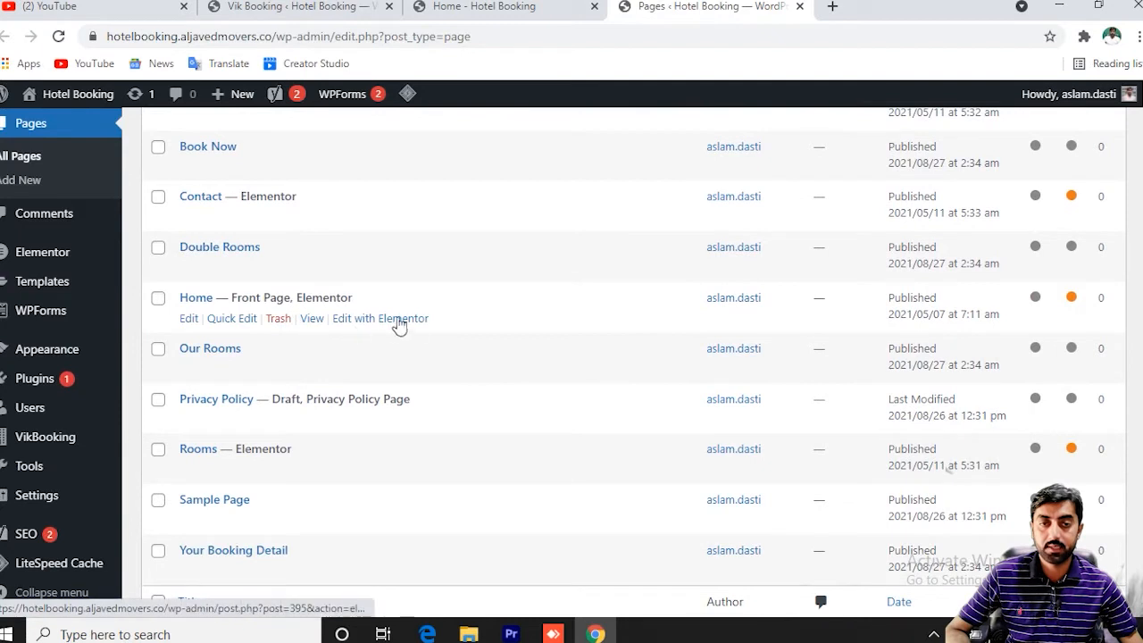
right_click(402, 323)
left_click(428, 332)
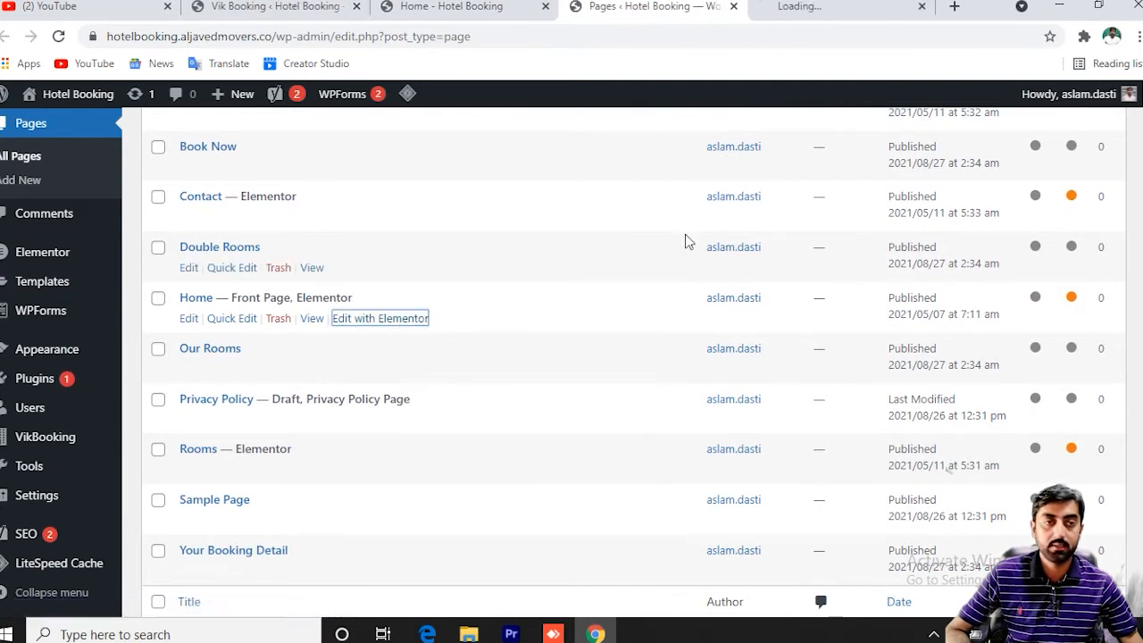
left_click(844, 7)
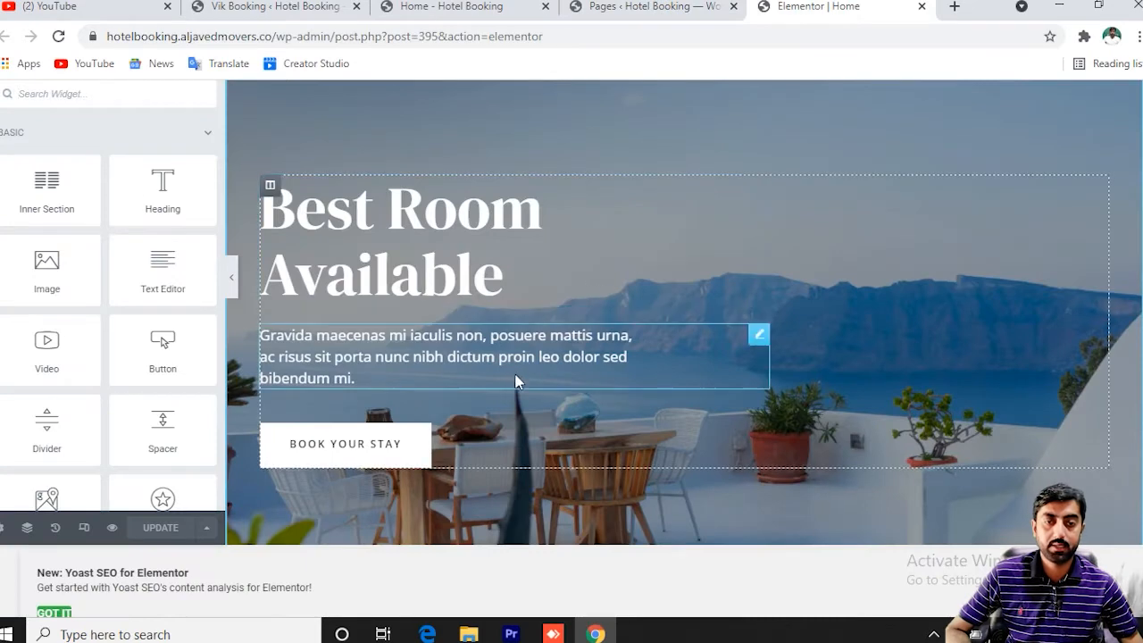
Expand the WORDPRESS widgets and drag VikBooking Search Form into the Home page's hero section.
scroll(480, 449, "down", 4)
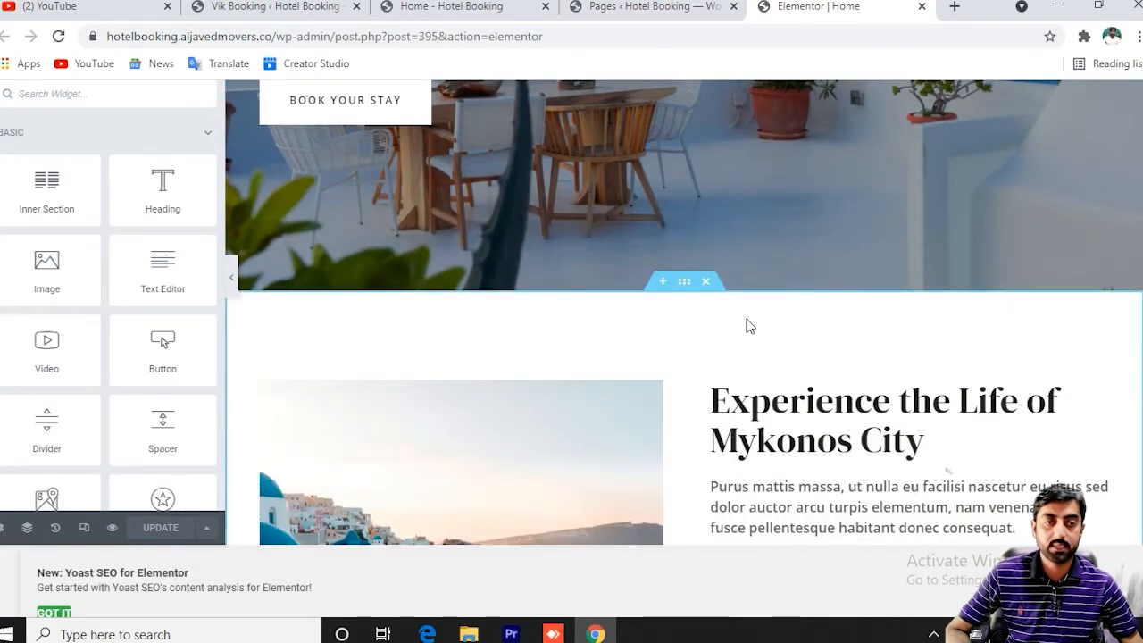
scroll(709, 240, "up", 4)
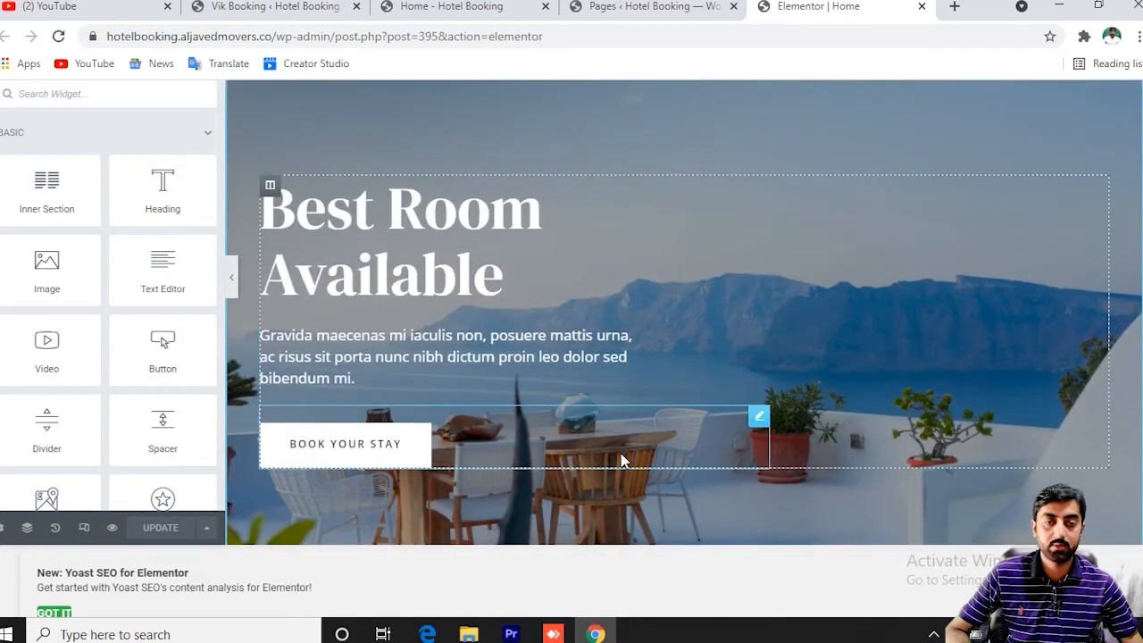
scroll(616, 474, "down", 2)
scroll(155, 354, "down", 4)
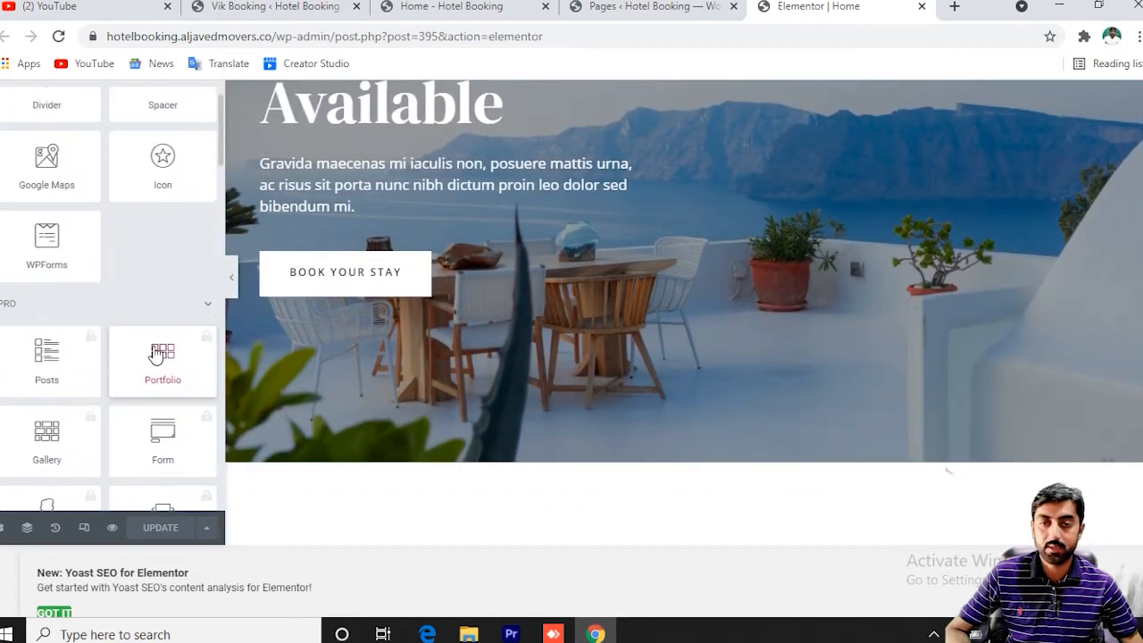
scroll(161, 375, "down", 20)
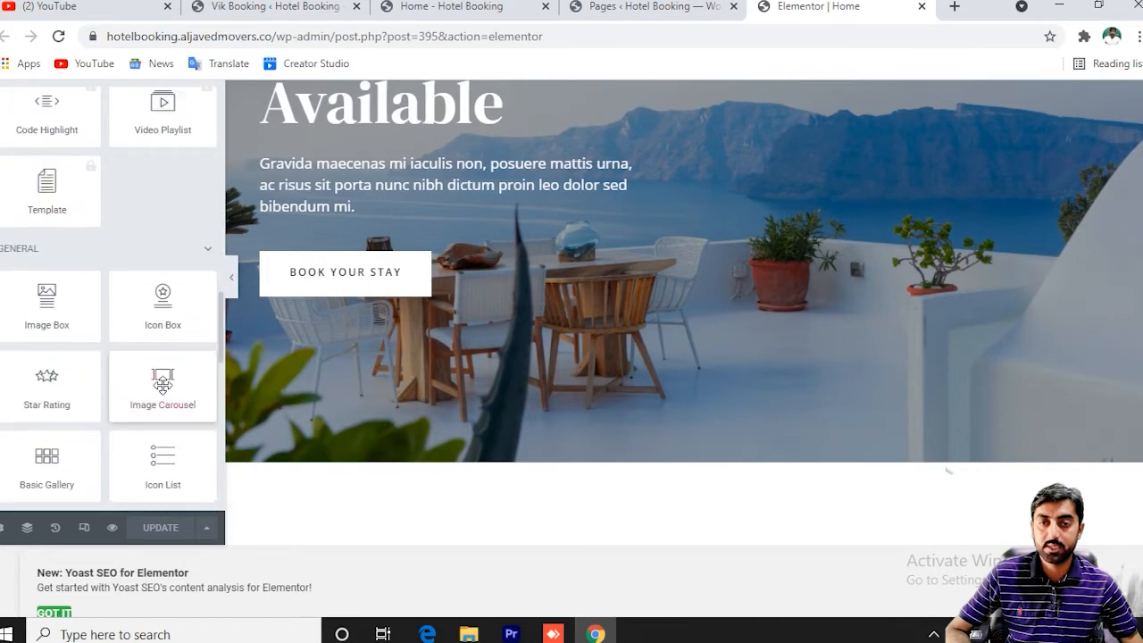
scroll(162, 384, "down", 15)
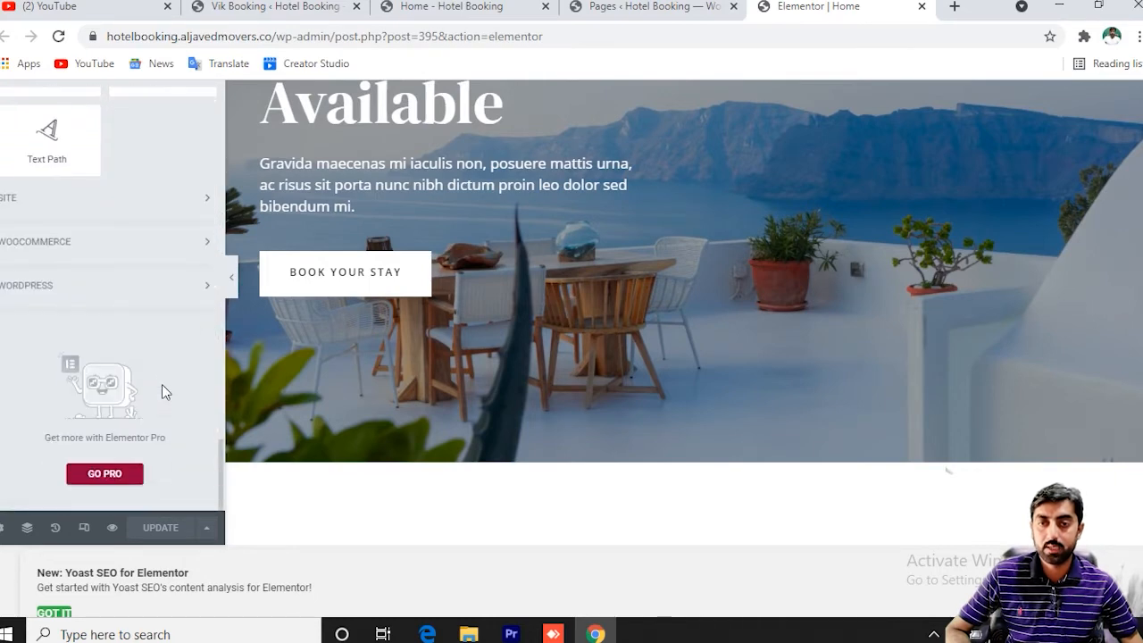
scroll(162, 389, "up", 3)
scroll(162, 390, "down", 2)
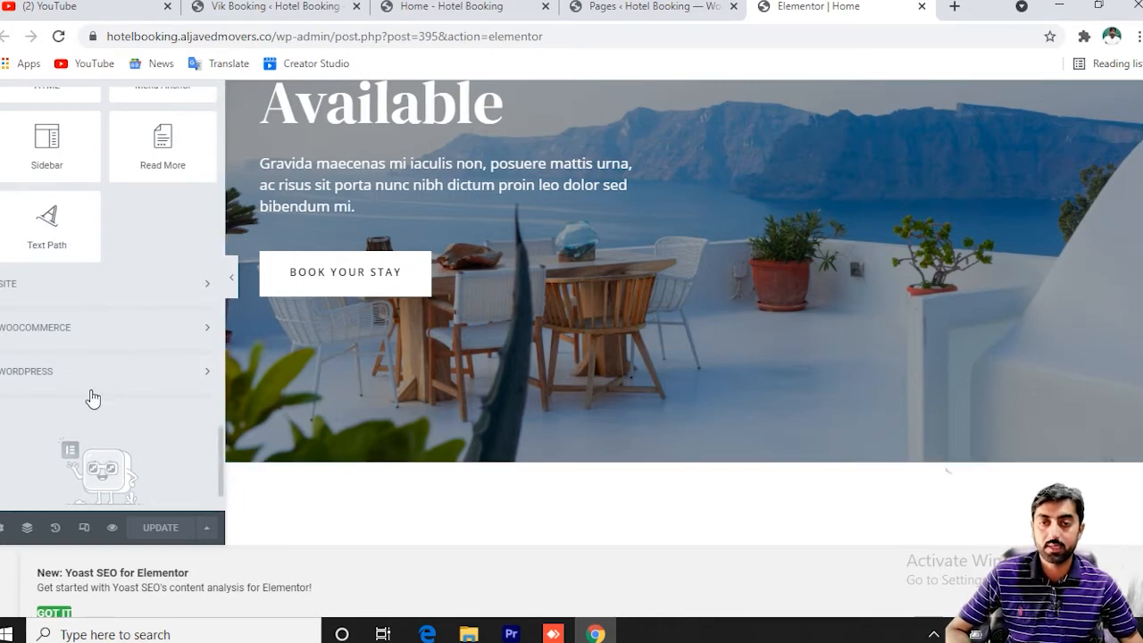
left_click(150, 373)
scroll(113, 385, "down", 3)
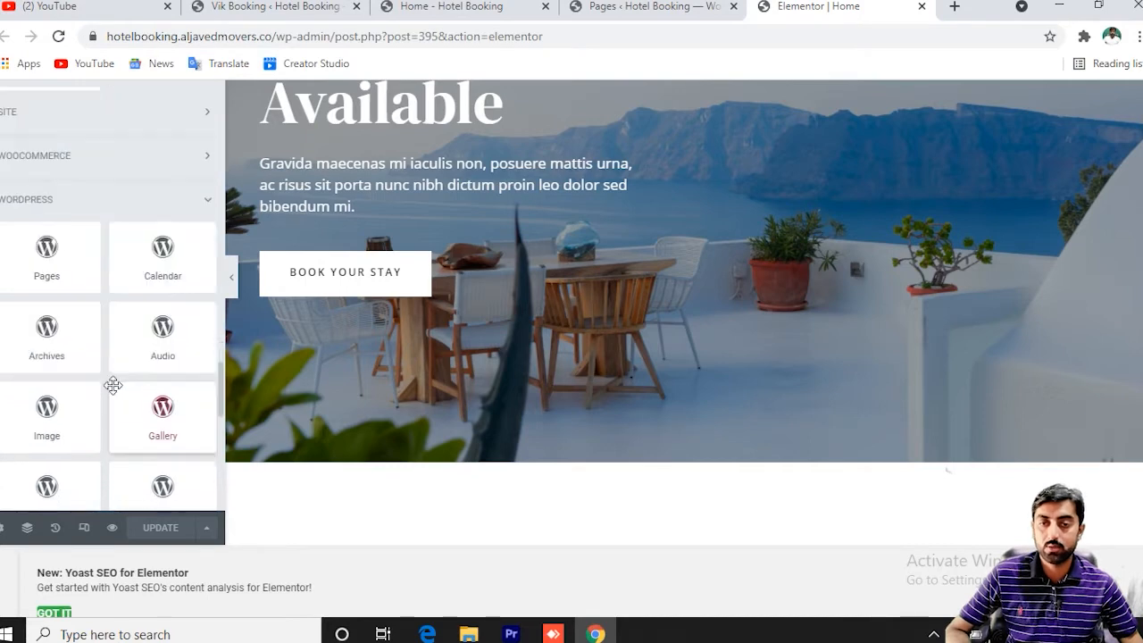
scroll(113, 385, "down", 2)
scroll(113, 385, "down", 5)
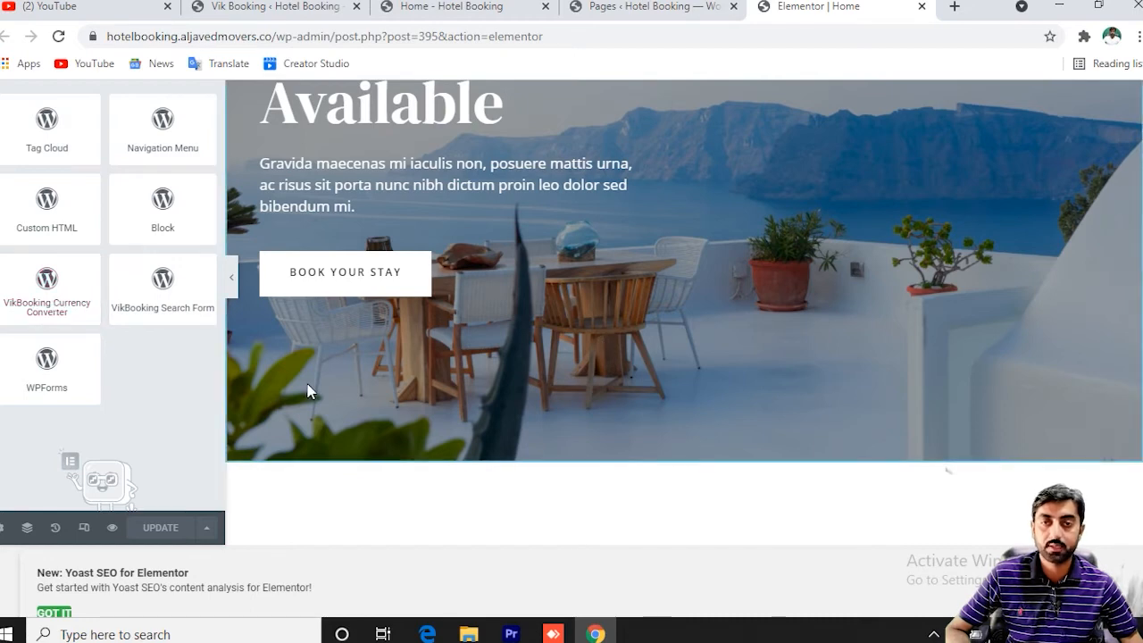
scroll(204, 357, "up", 1)
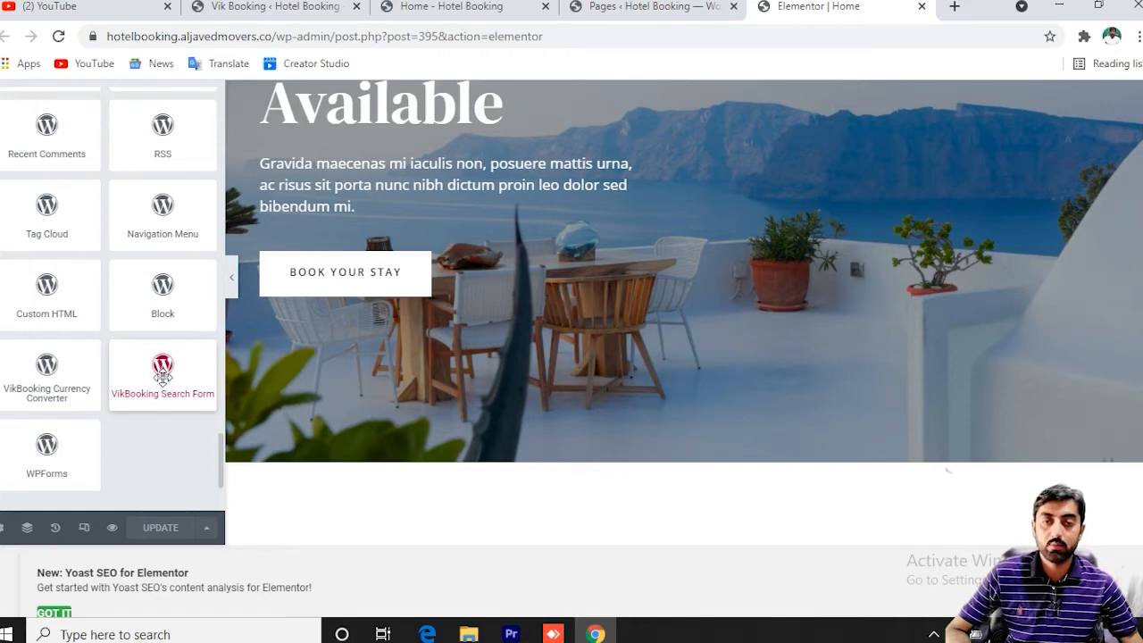
left_click_drag(159, 378, 748, 356)
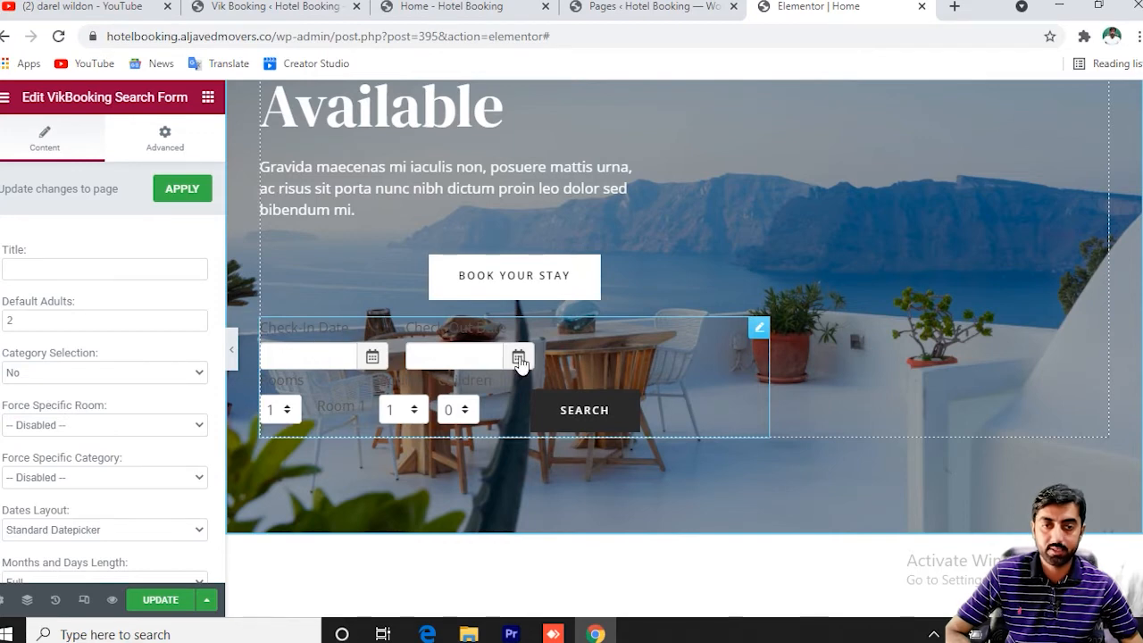
Expand the Background section on the search form widget's Advanced tab.
scroll(134, 357, "down", 2)
scroll(137, 354, "up", 2)
left_click(165, 141)
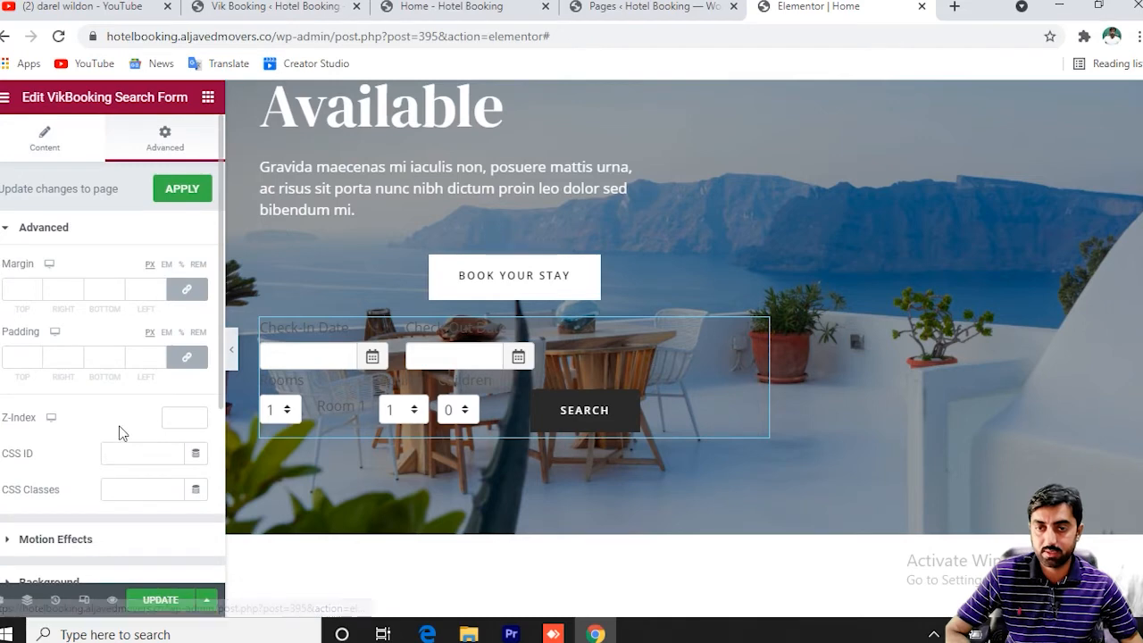
scroll(100, 414, "down", 2)
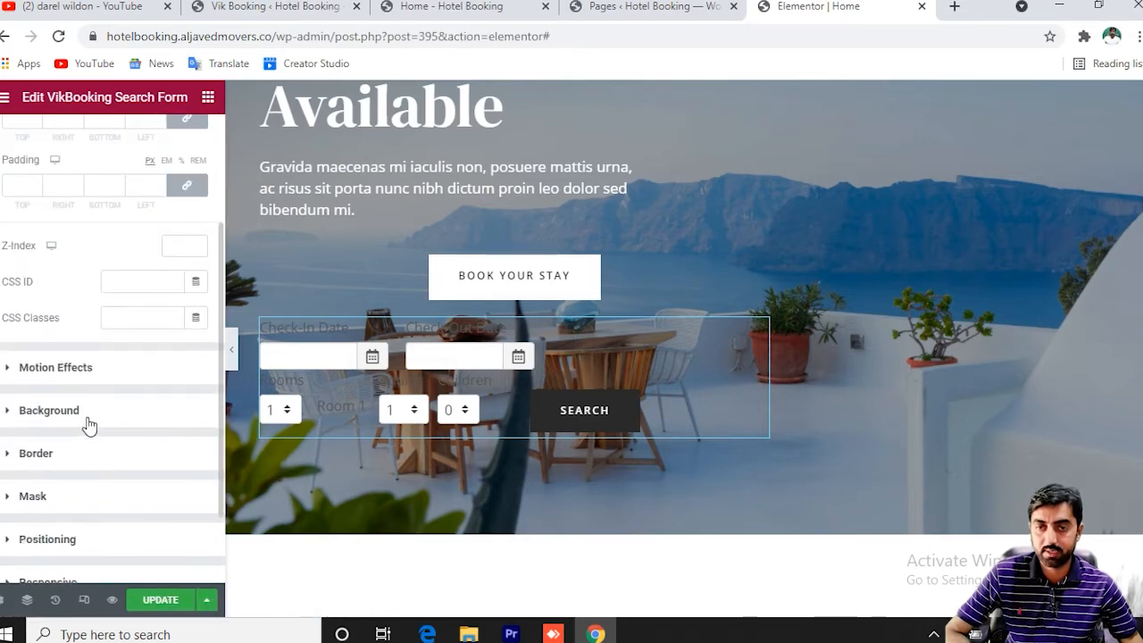
left_click(87, 418)
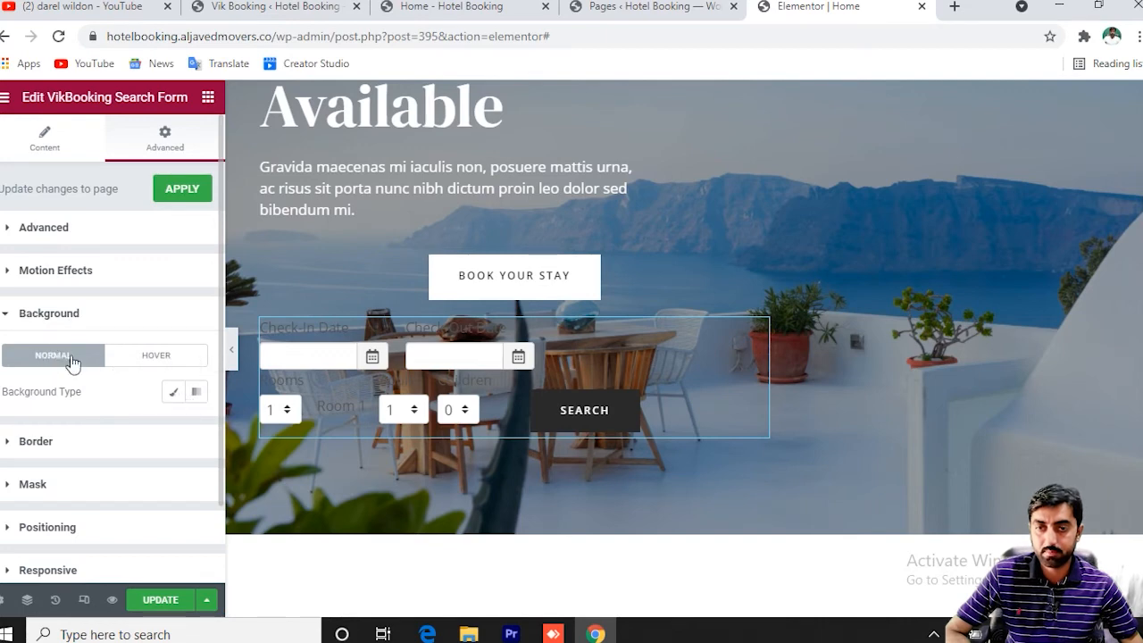
Give the search form a Classic background with white #FFFFFF colour.
left_click(174, 396)
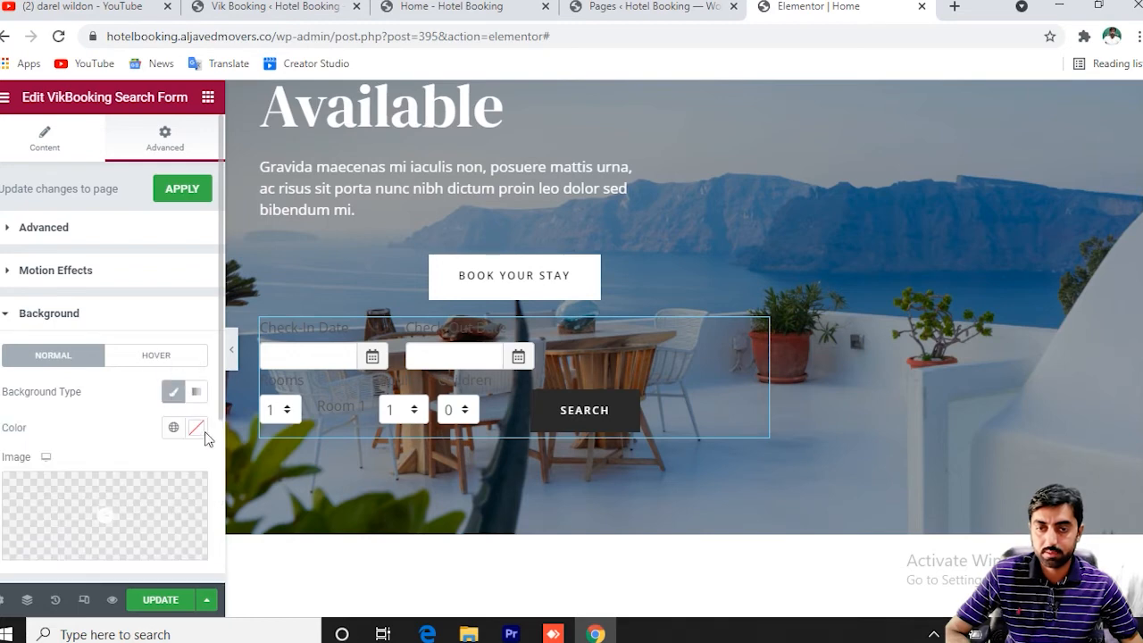
left_click(197, 429)
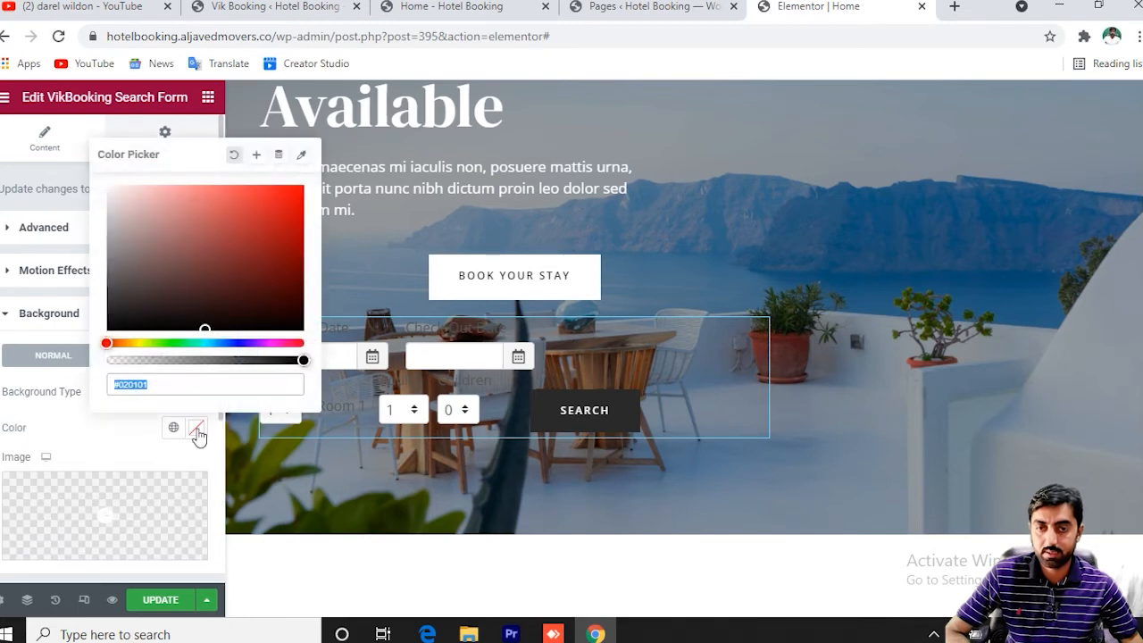
left_click(203, 338)
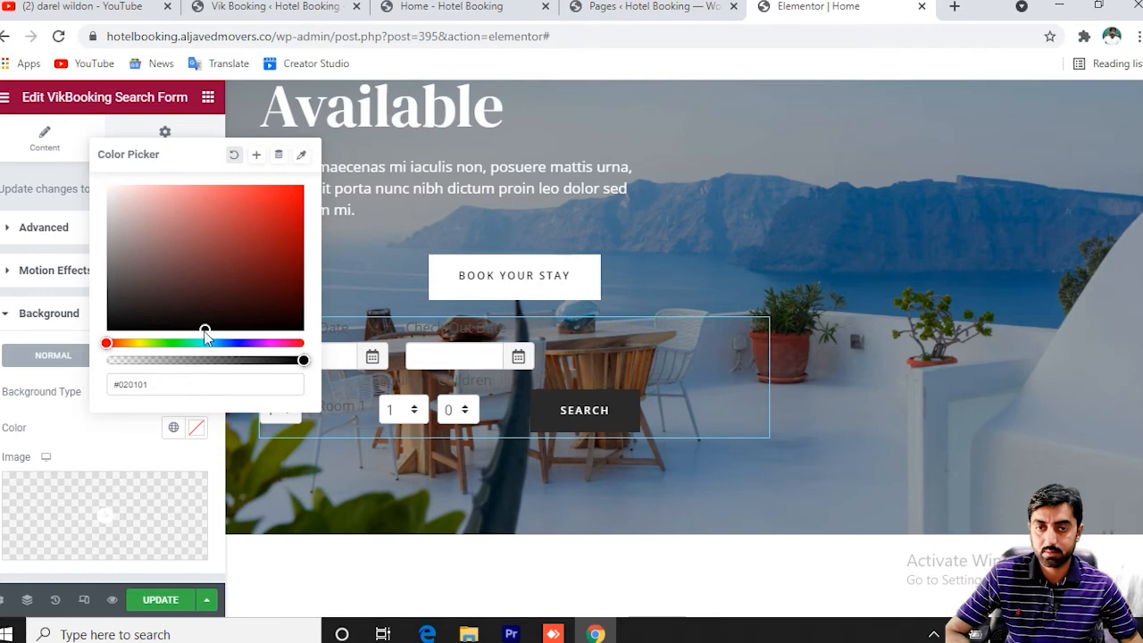
mouse_move(204, 327)
left_mouse_down()
mouse_move(128, 197)
mouse_move(105, 186)
left_mouse_up()
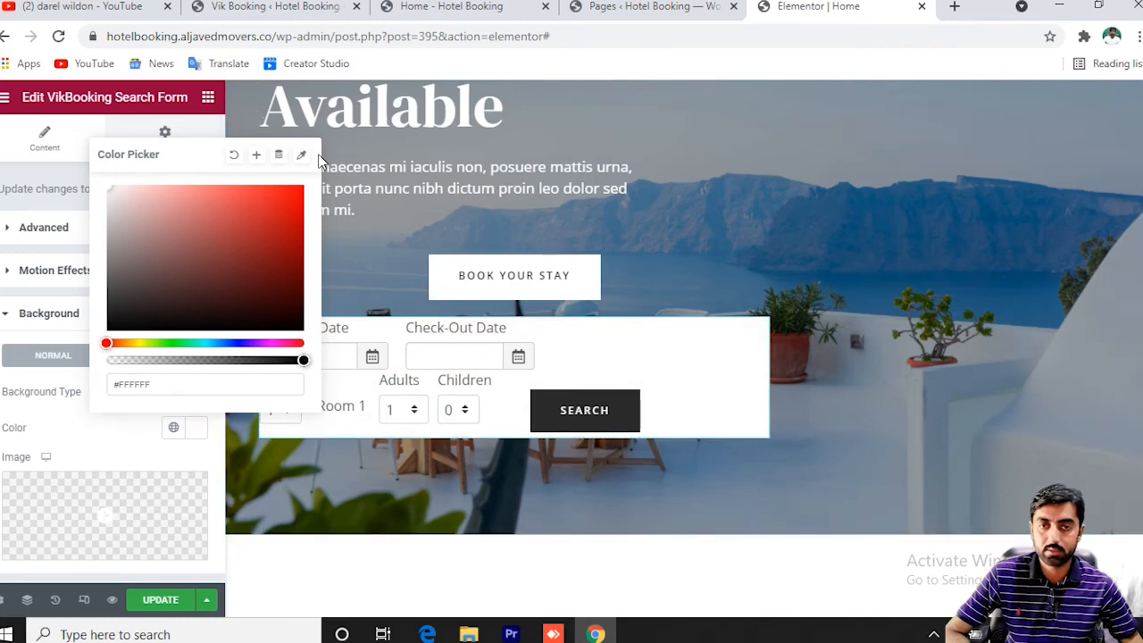
Save the home page changes and select the Book Your Stay button.
left_click(381, 258)
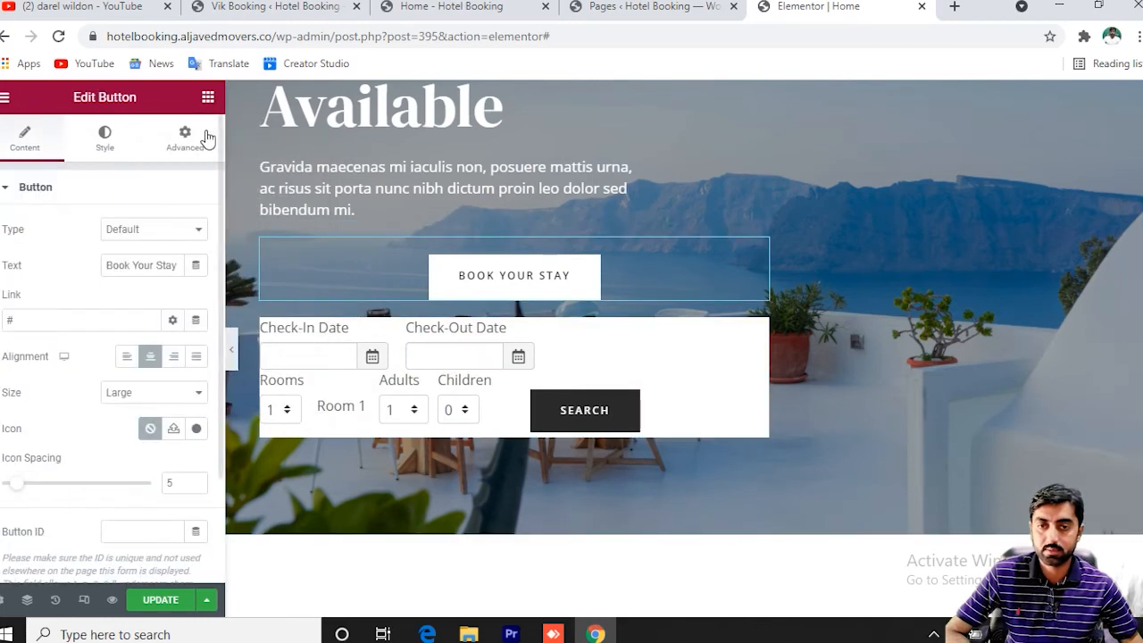
left_click(162, 601)
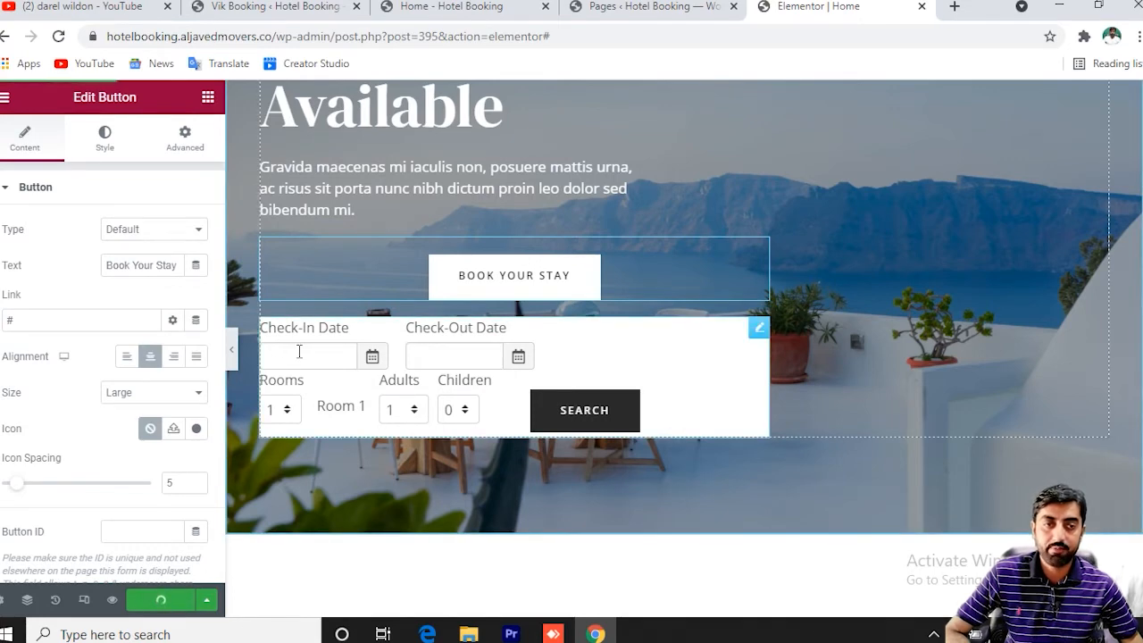
left_click(104, 140)
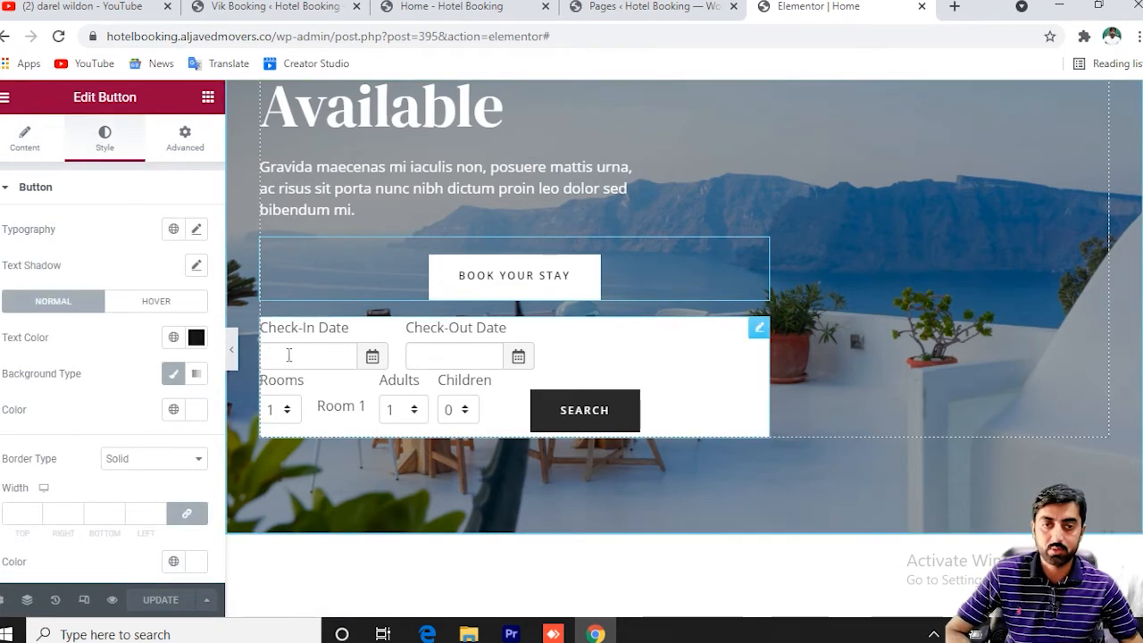
Test Children 1 and 2 and Adults 3 and 2 in the form, then apply the widget settings.
left_click(320, 356)
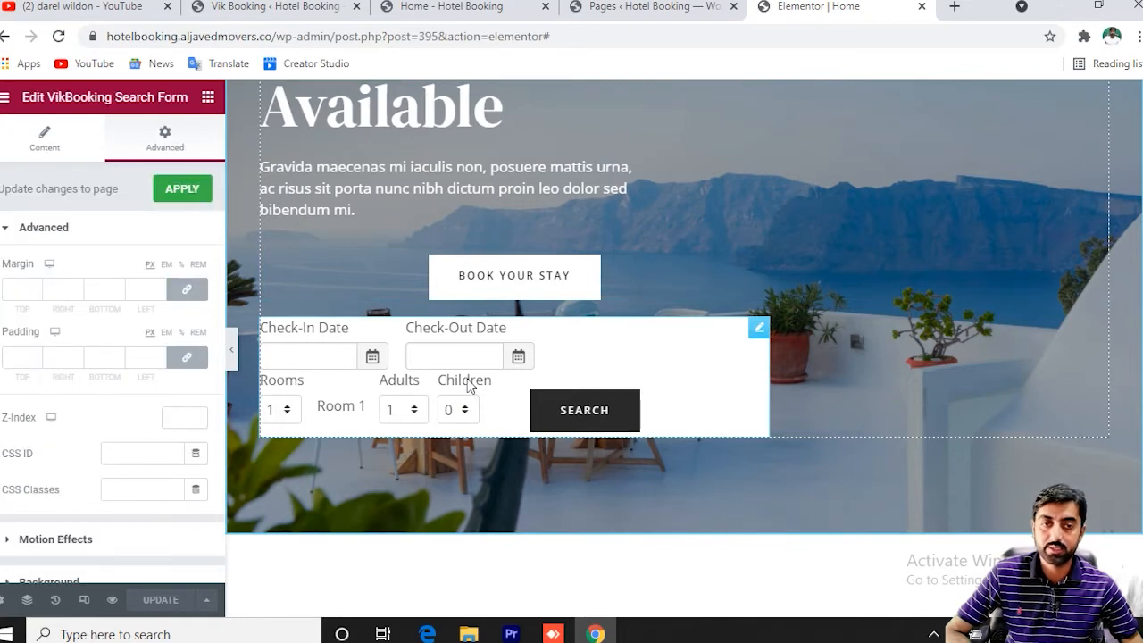
left_click(464, 409)
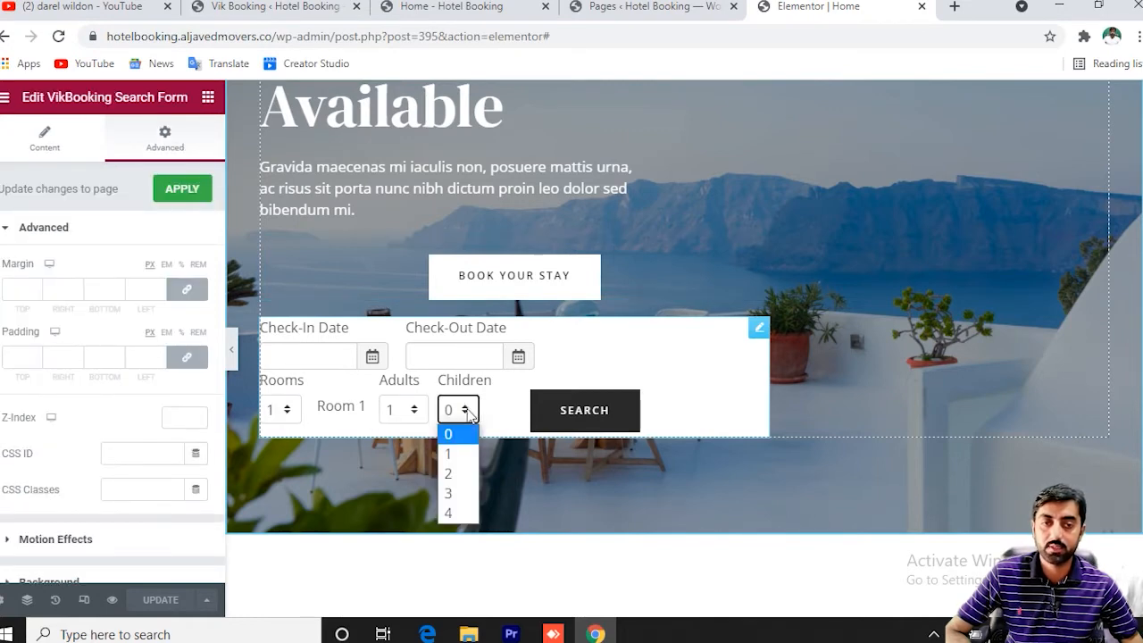
left_click(454, 453)
left_click(403, 411)
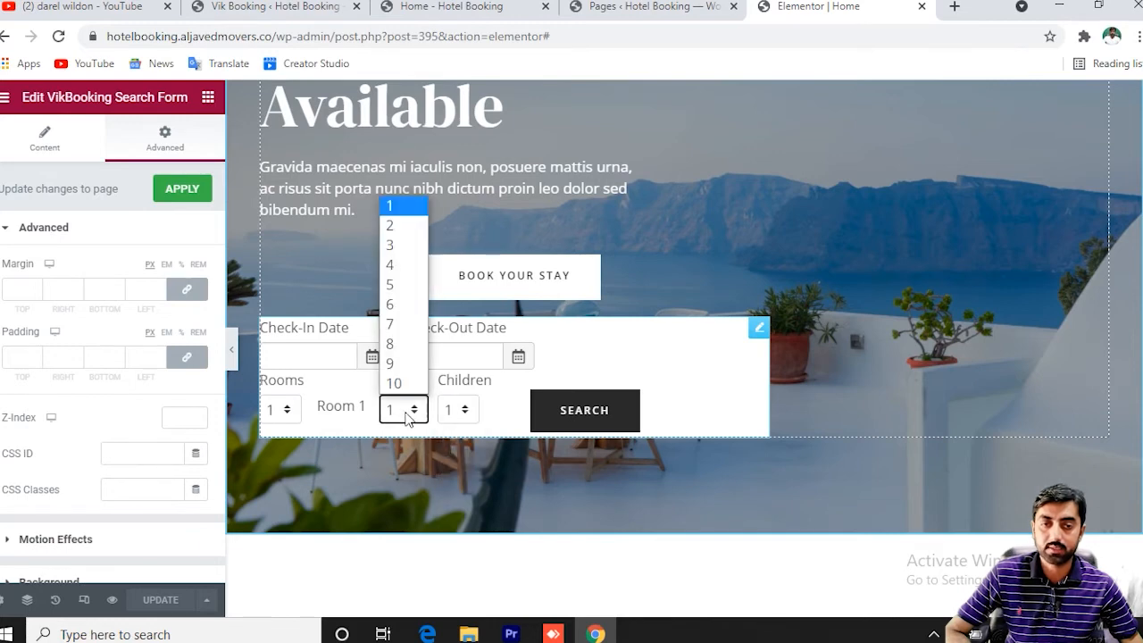
left_click(400, 244)
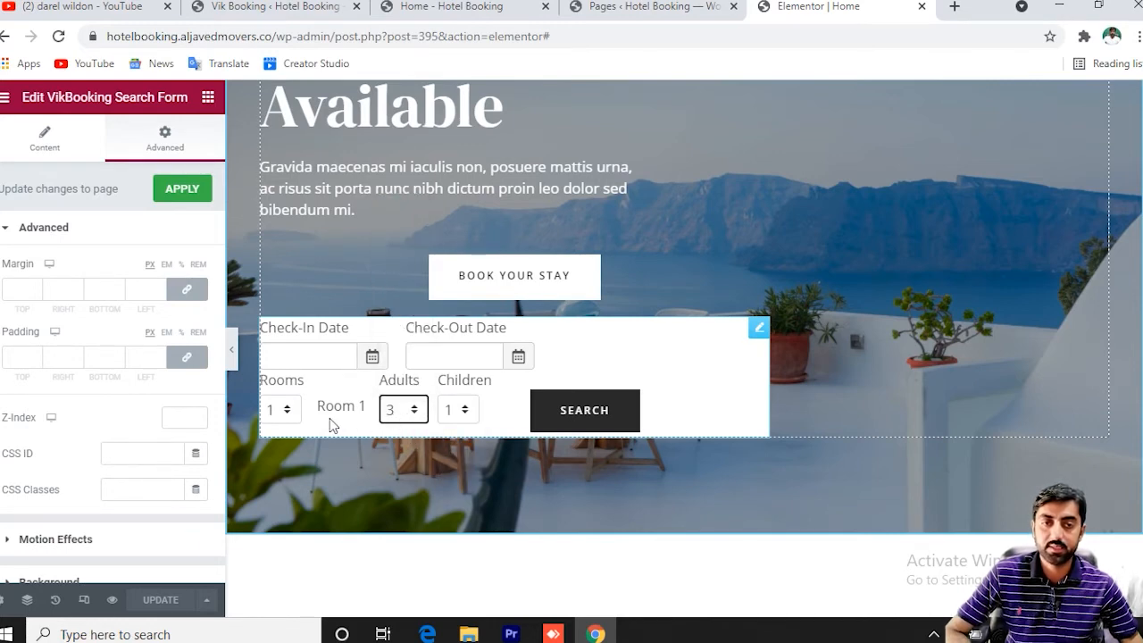
left_click(402, 410)
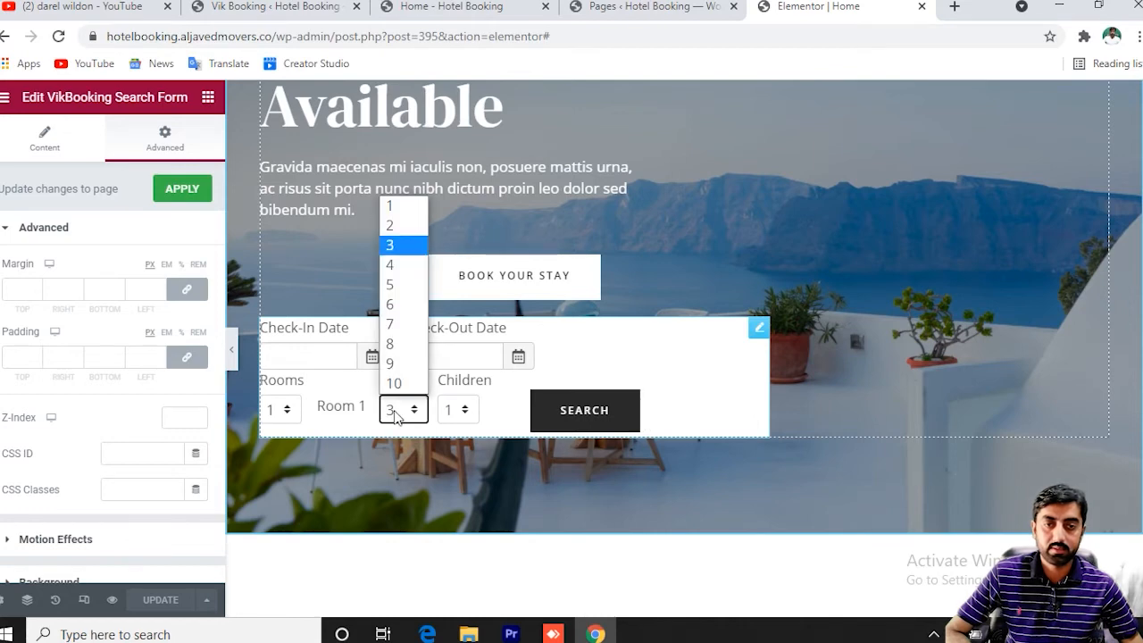
left_click(422, 228)
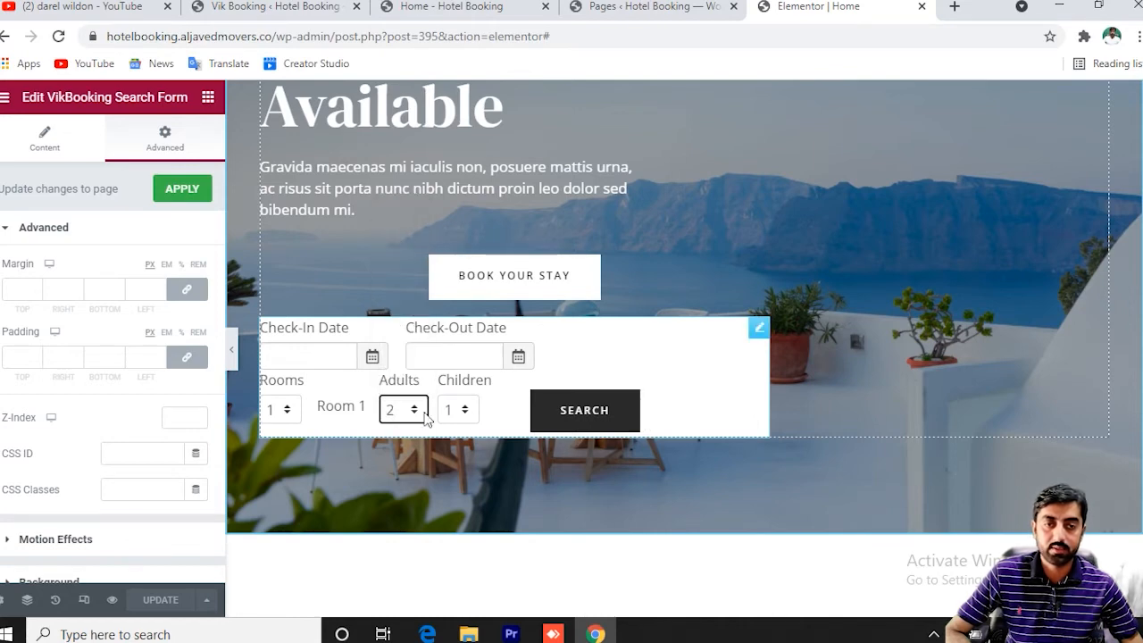
left_click(458, 412)
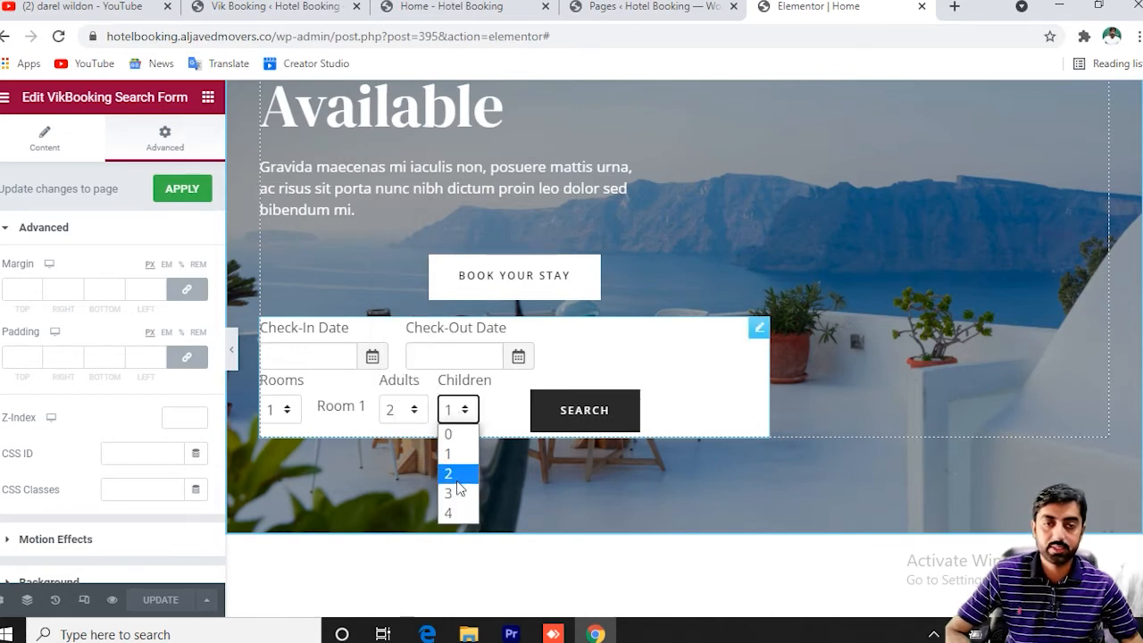
left_click(454, 471)
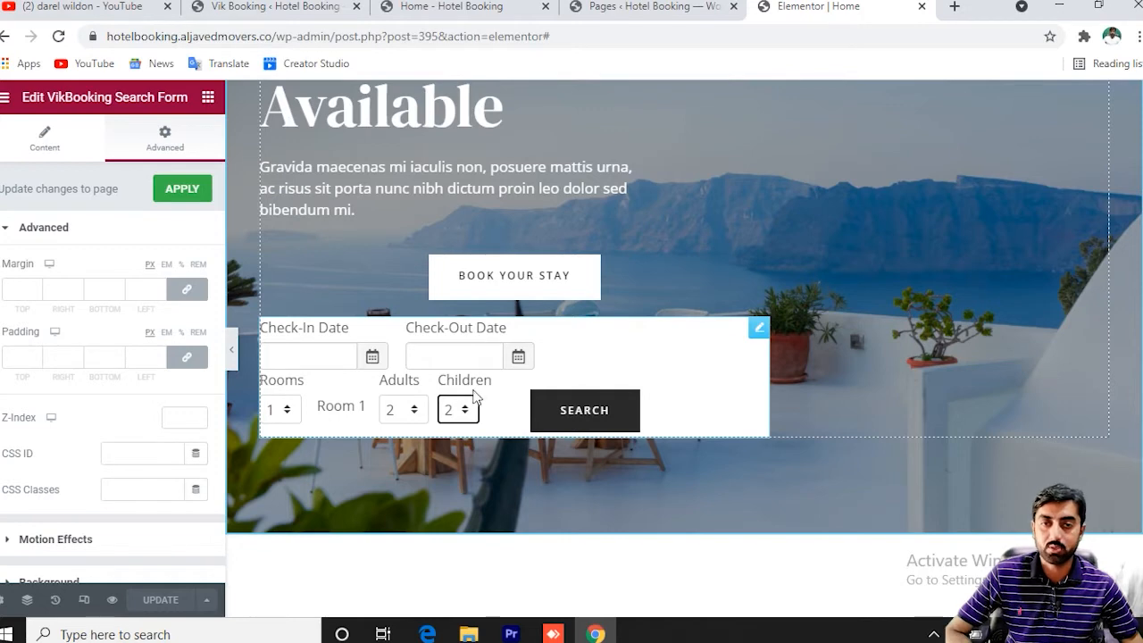
left_click(184, 205)
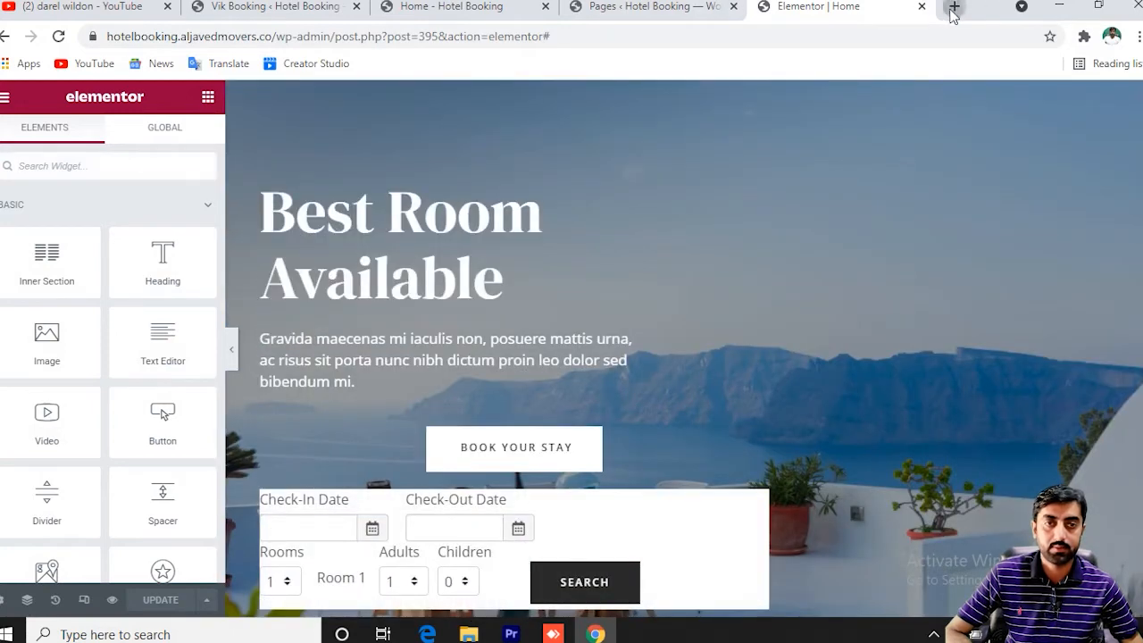
Reload the live home page in another tab to compare it with the editor.
left_click(953, 8)
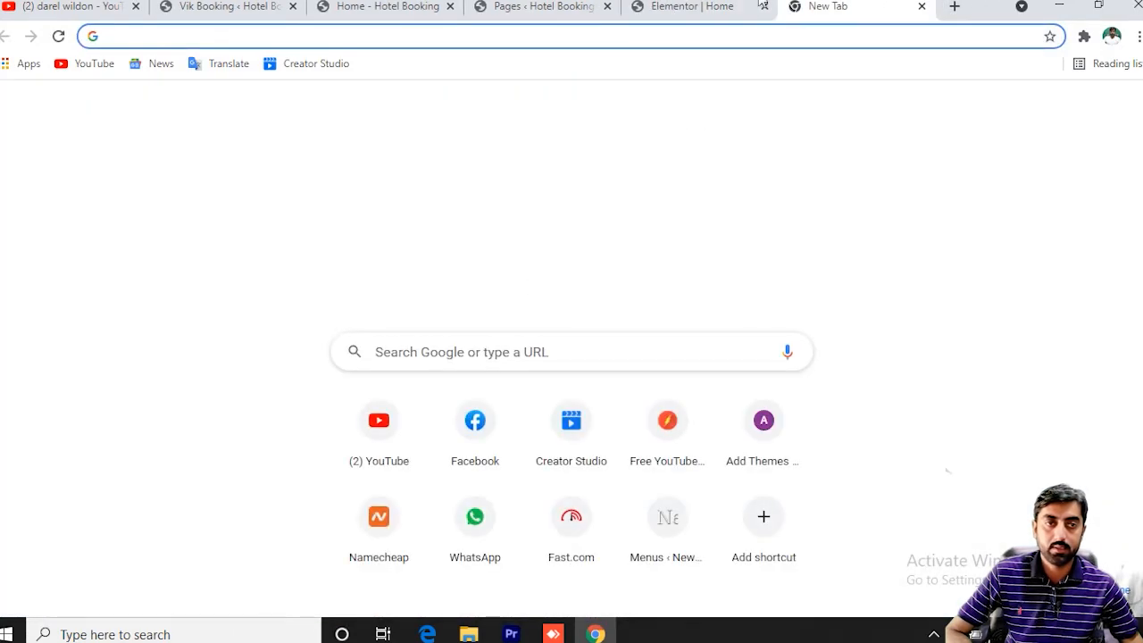
left_click(543, 6)
left_click(388, 6)
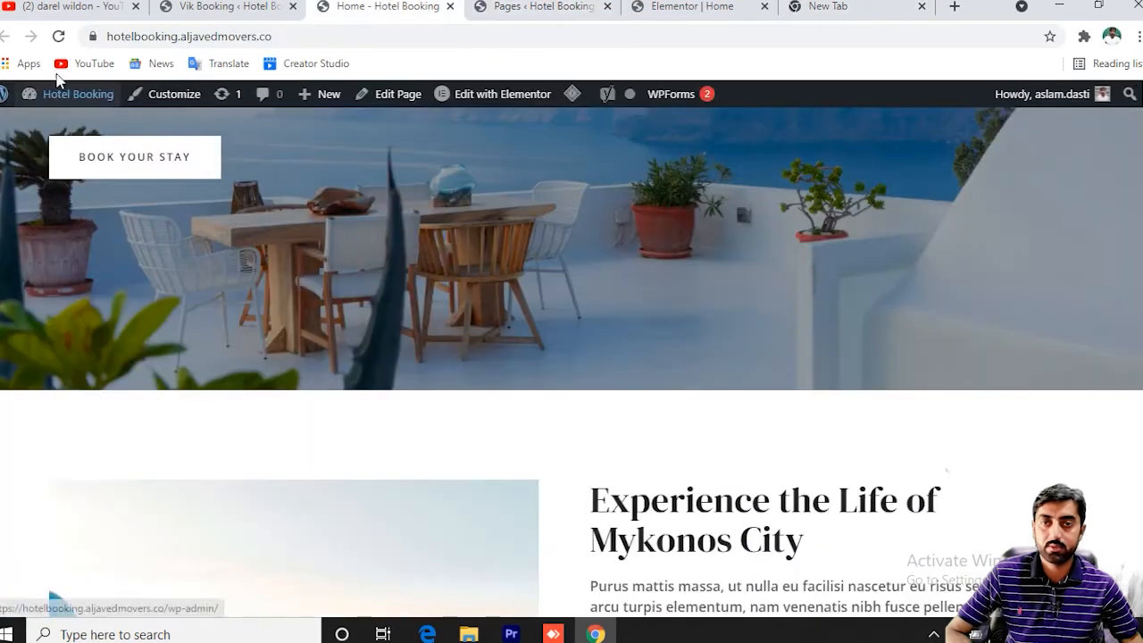
left_click(58, 36)
left_click(693, 7)
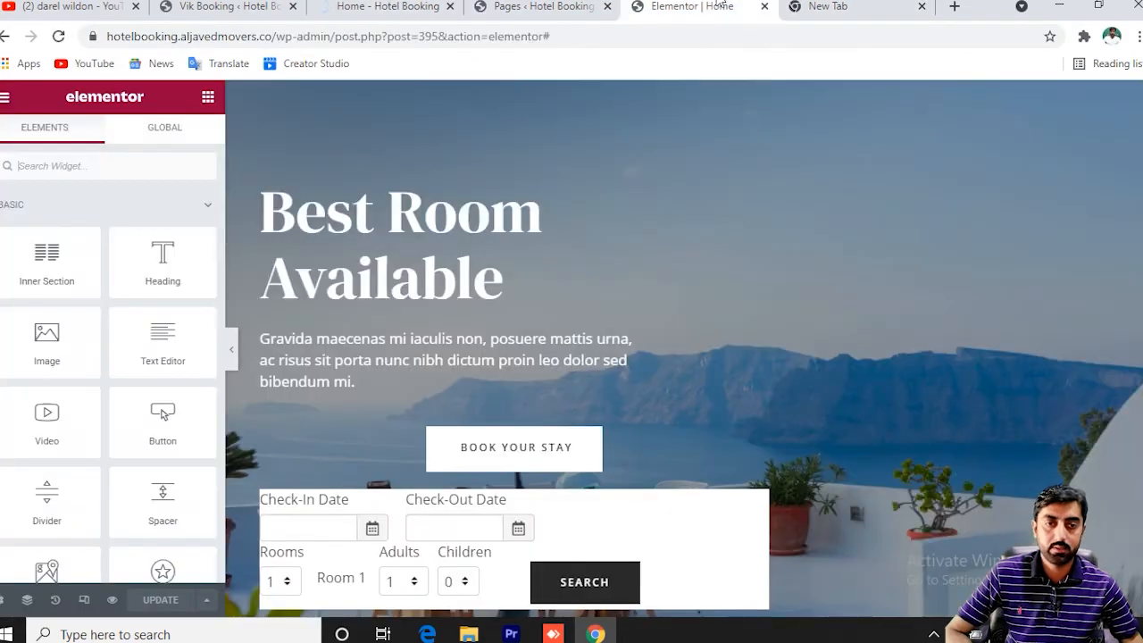
Drag the search form around, leaving it under Book Your Stay, then view the live page.
scroll(683, 344, "down", 4)
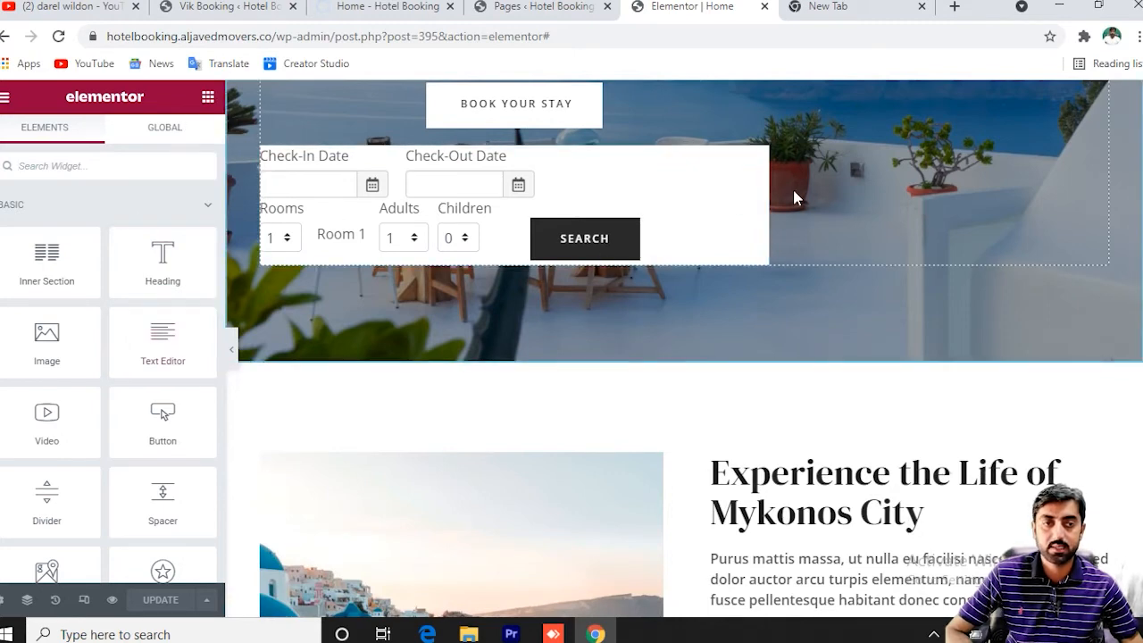
left_click_drag(772, 196, 962, 194)
left_click_drag(661, 220, 822, 313)
left_click_drag(739, 256, 577, 403)
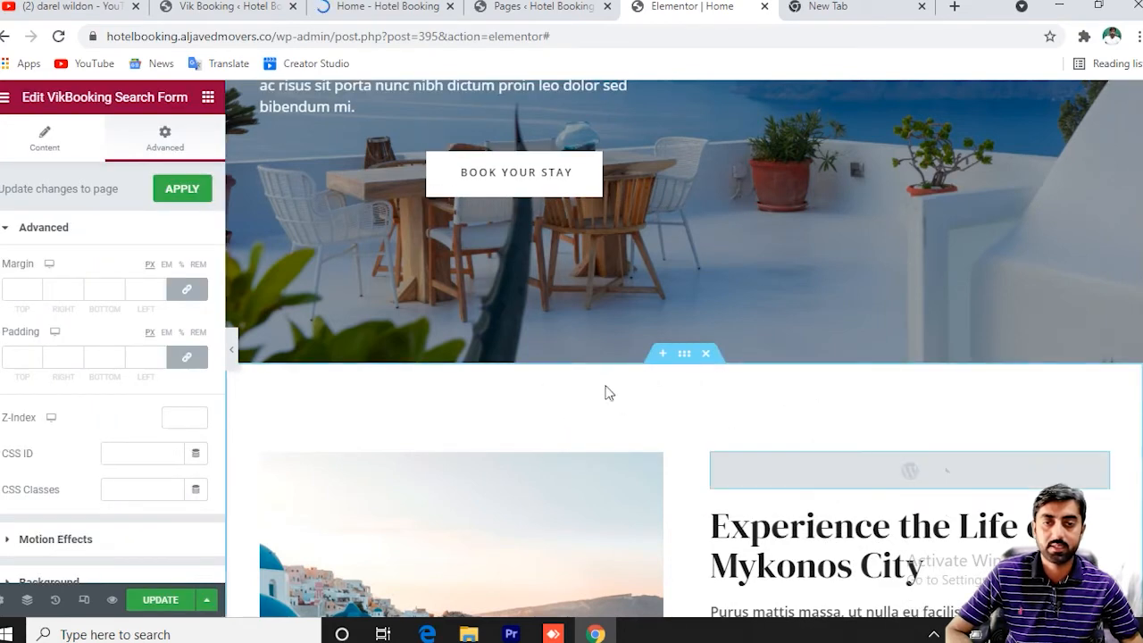
scroll(464, 397, "up", 3)
scroll(464, 397, "down", 1)
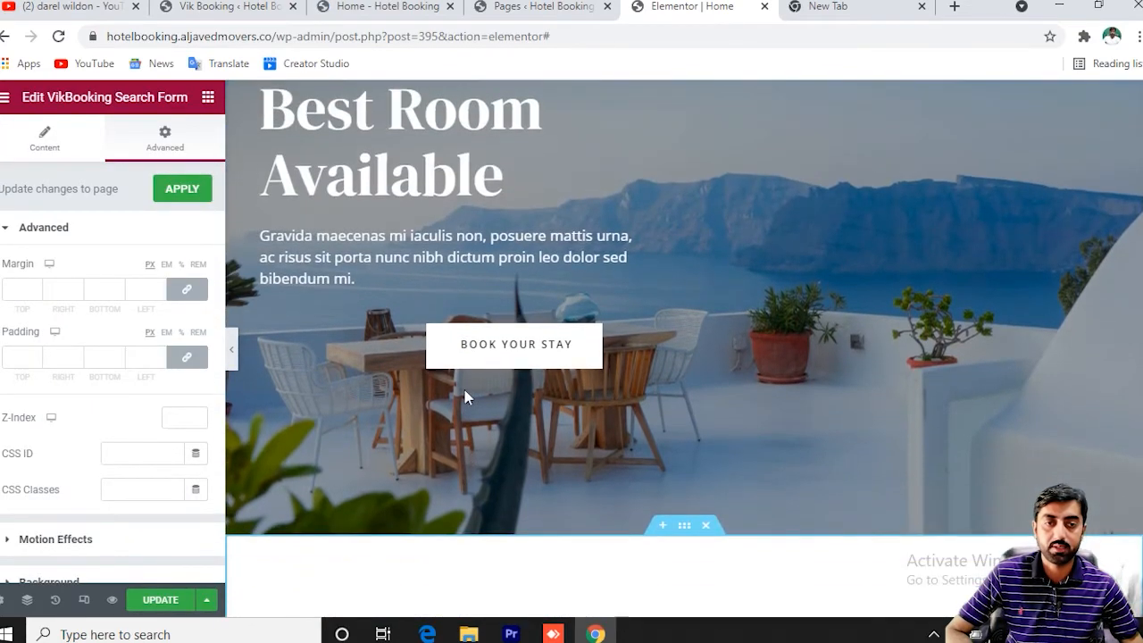
scroll(465, 398, "down", 2)
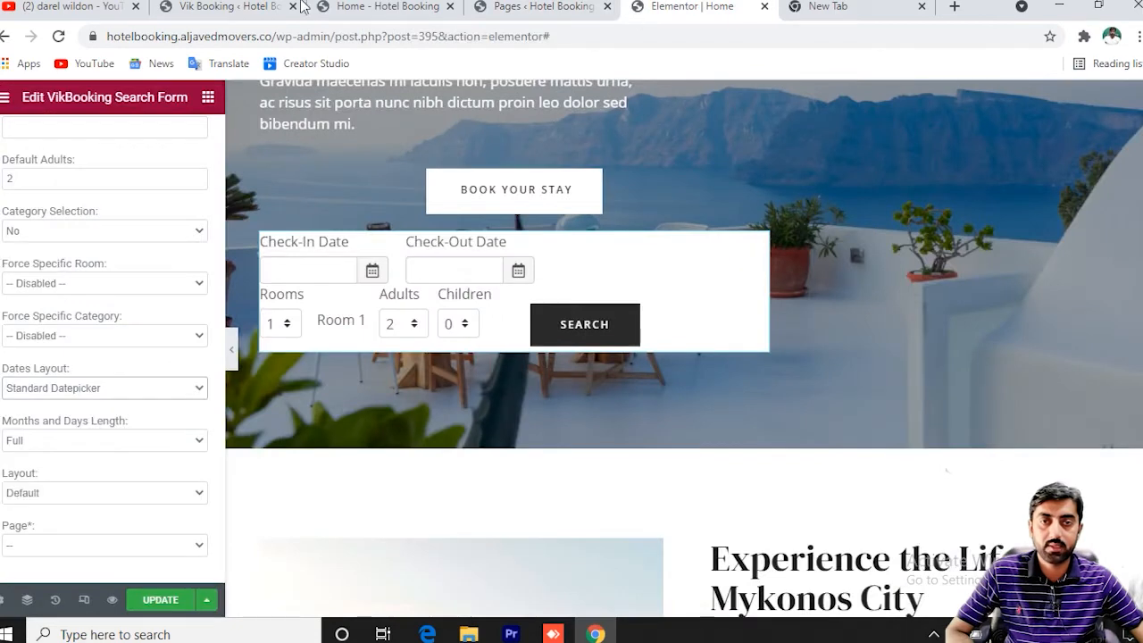
left_click(380, 7)
Open Vik Booking's room categories in a new browser tab.
left_click(219, 7)
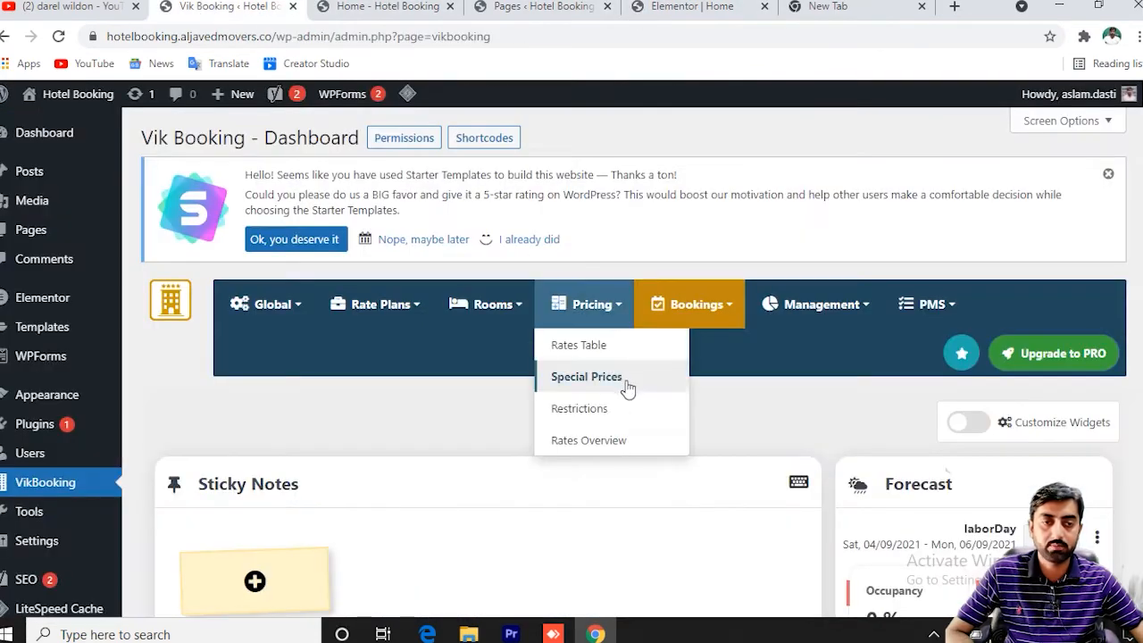
mouse_move(595, 312)
mouse_move(487, 306)
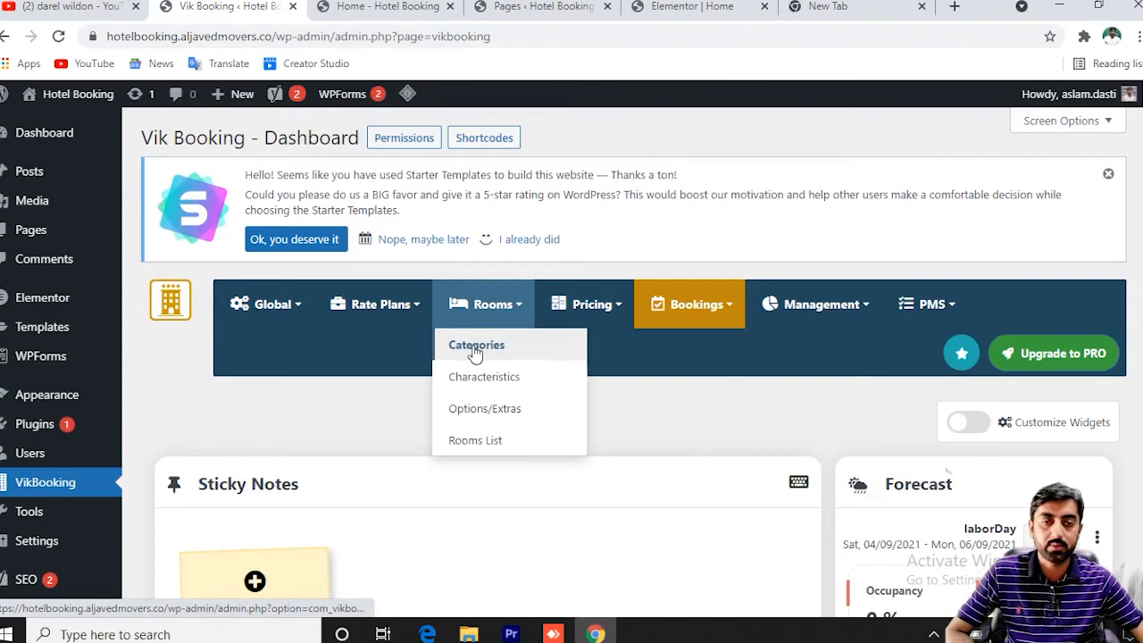
right_click(483, 353)
left_click(508, 362)
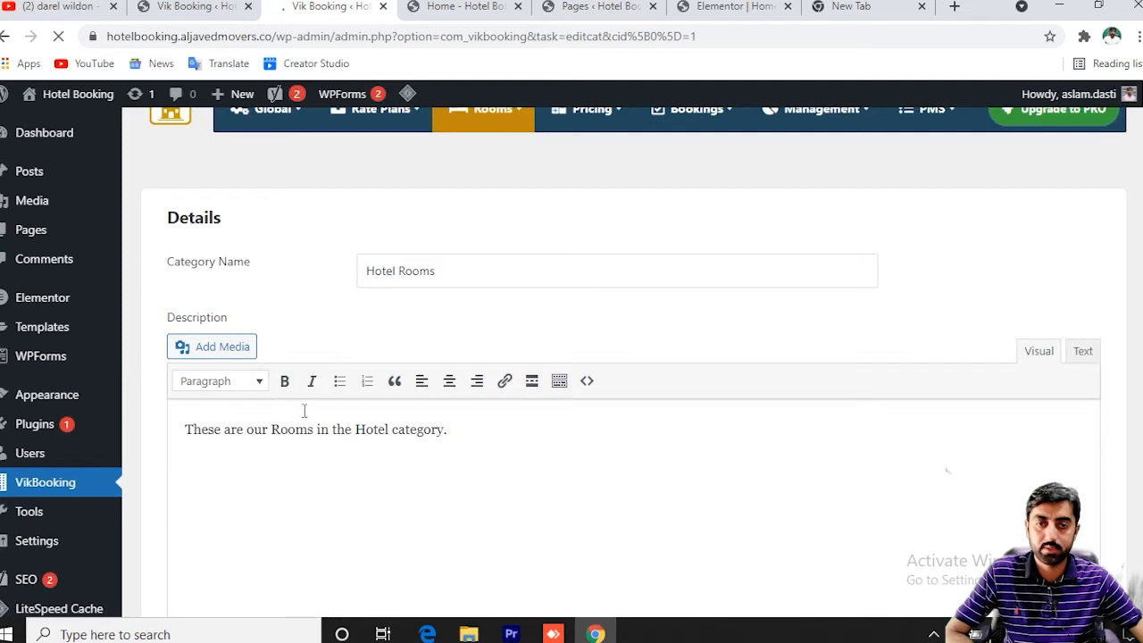
Save the Hotel Rooms category with its description.
scroll(356, 437, "down", 1)
scroll(423, 349, "down", 1)
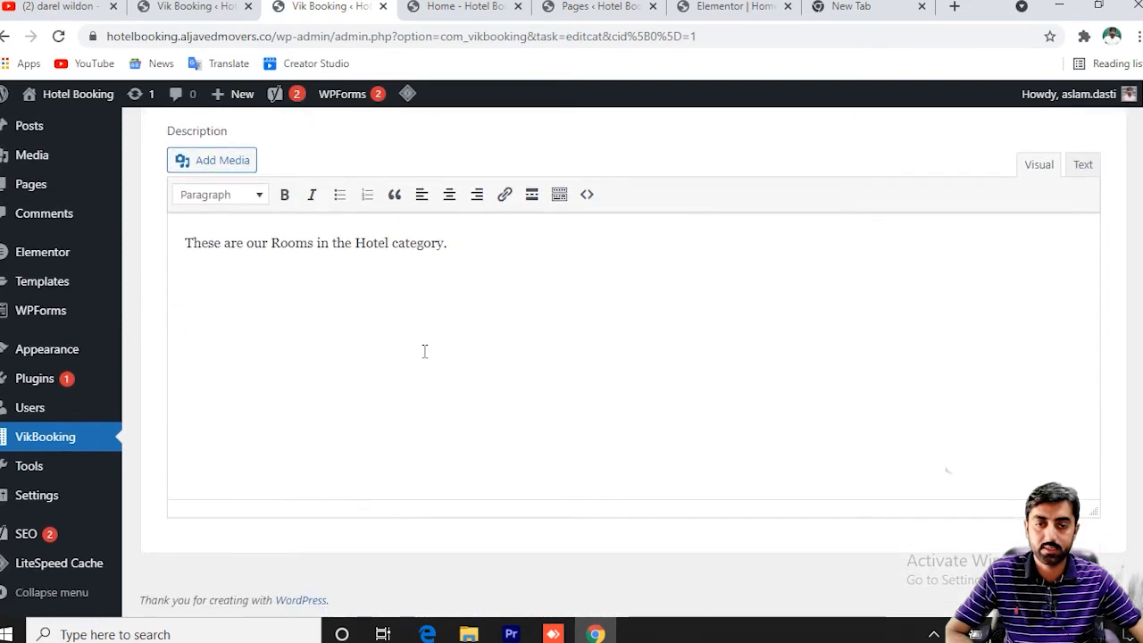
scroll(387, 260, "up", 3)
mouse_move(506, 214)
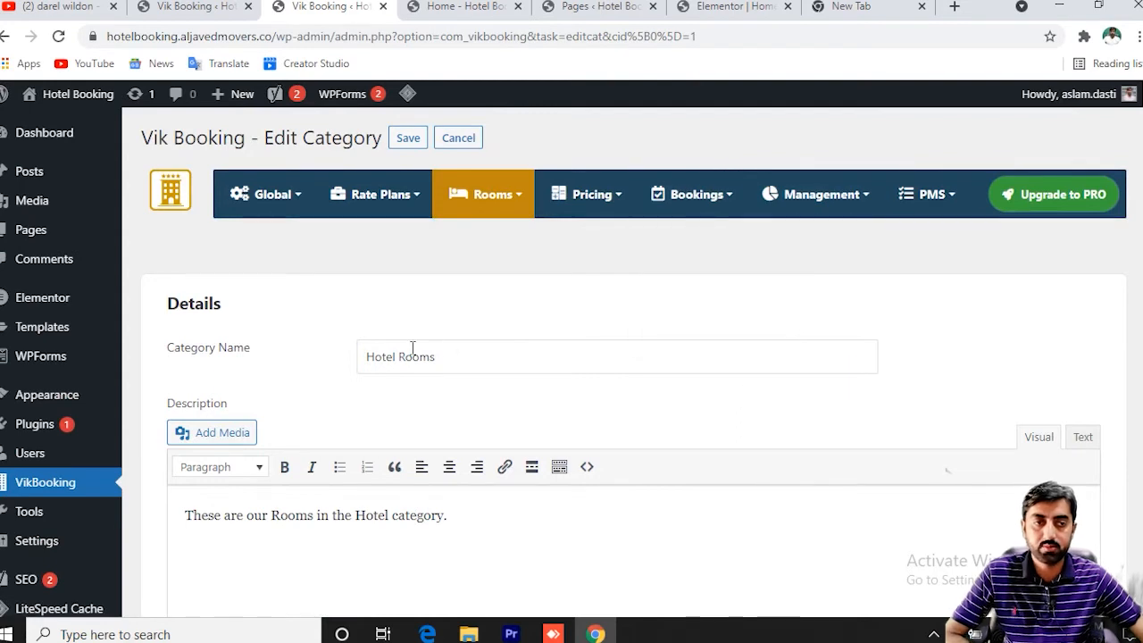
left_click(407, 142)
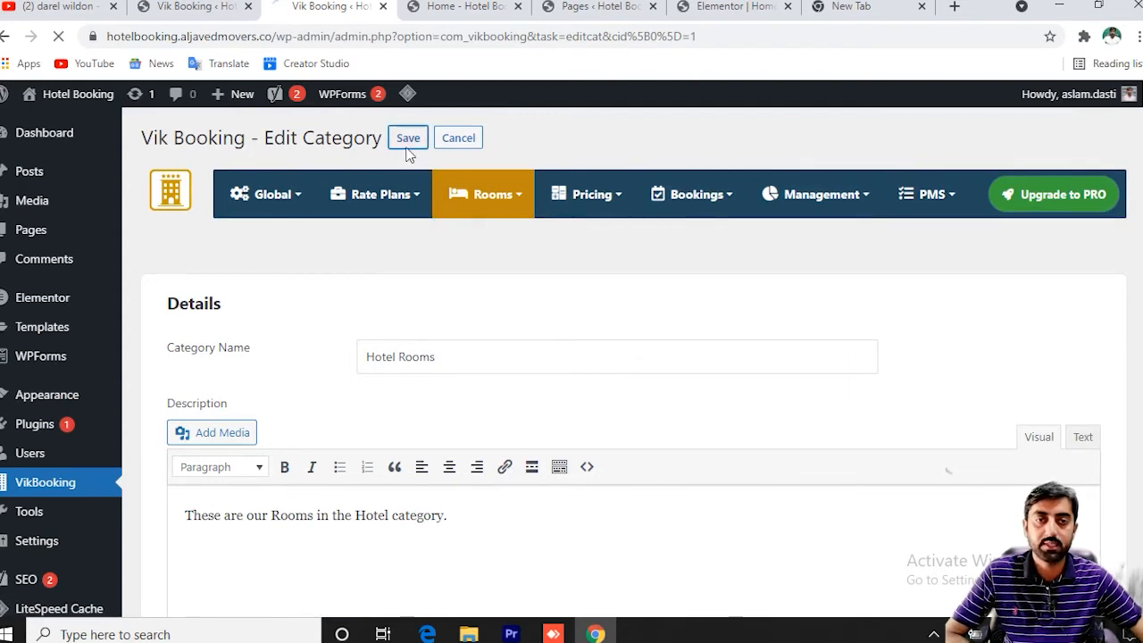
mouse_move(436, 200)
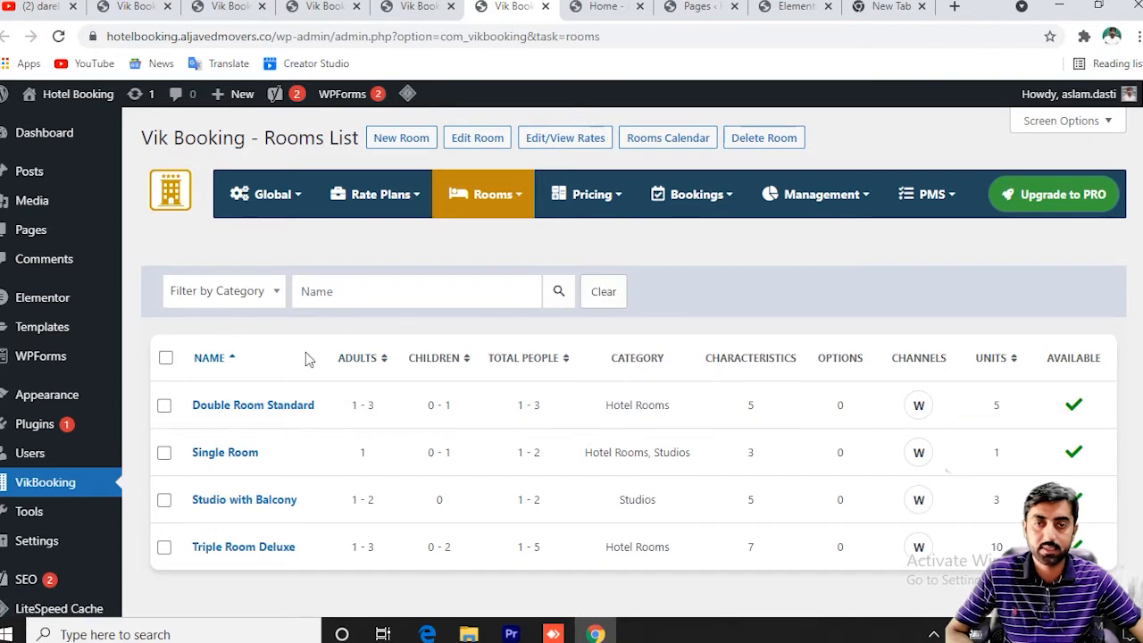
Check the Rooms List category filter and glance at the hotel front page.
left_click(267, 297)
left_click(267, 296)
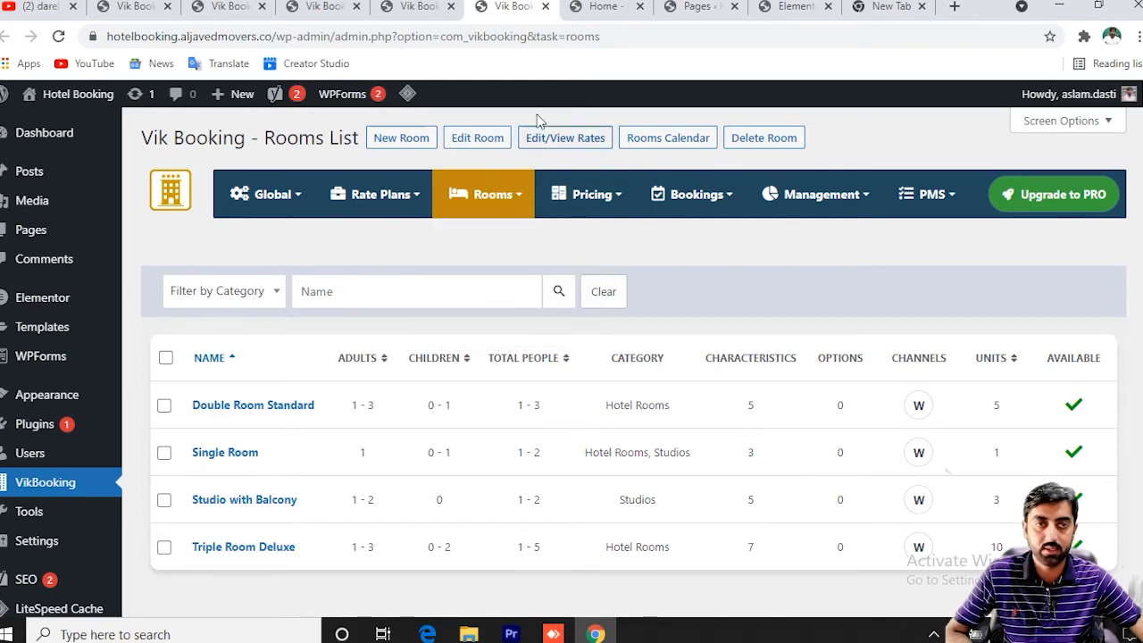
left_click(604, 7)
left_click(509, 6)
Go to Pricing > Rates Table for the rooms' base rates.
mouse_move(489, 295)
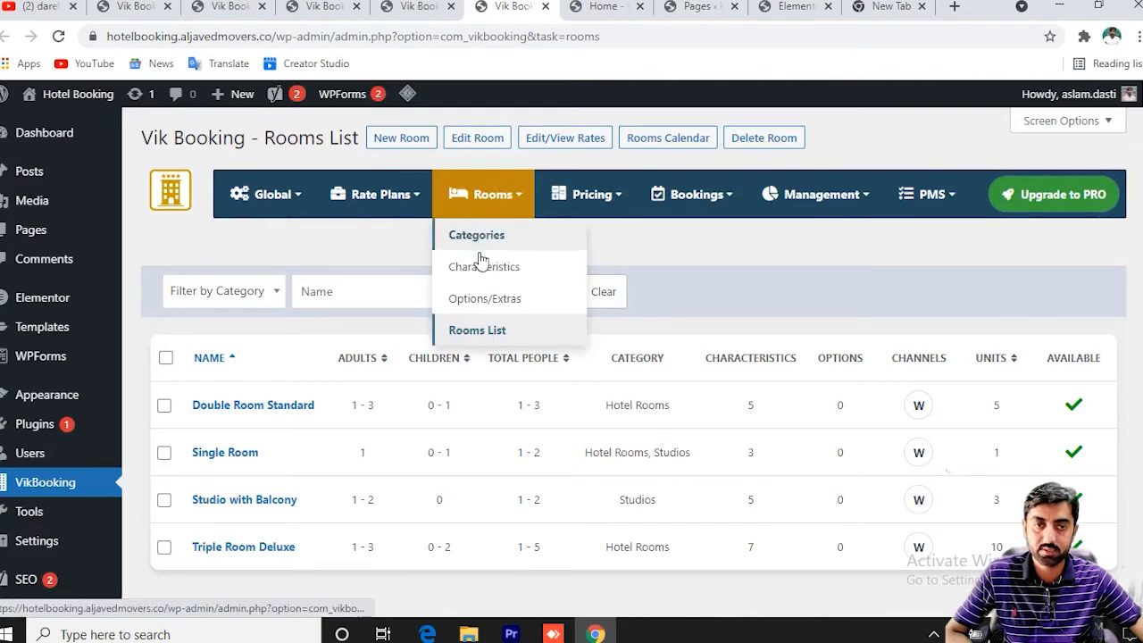
left_click(344, 291)
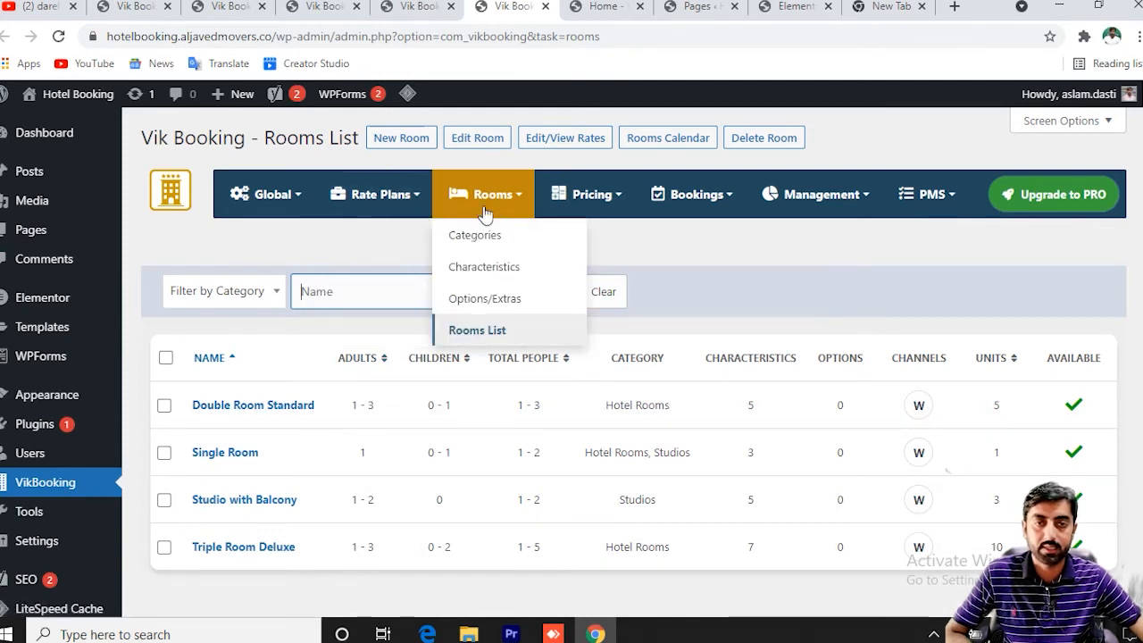
mouse_move(606, 206)
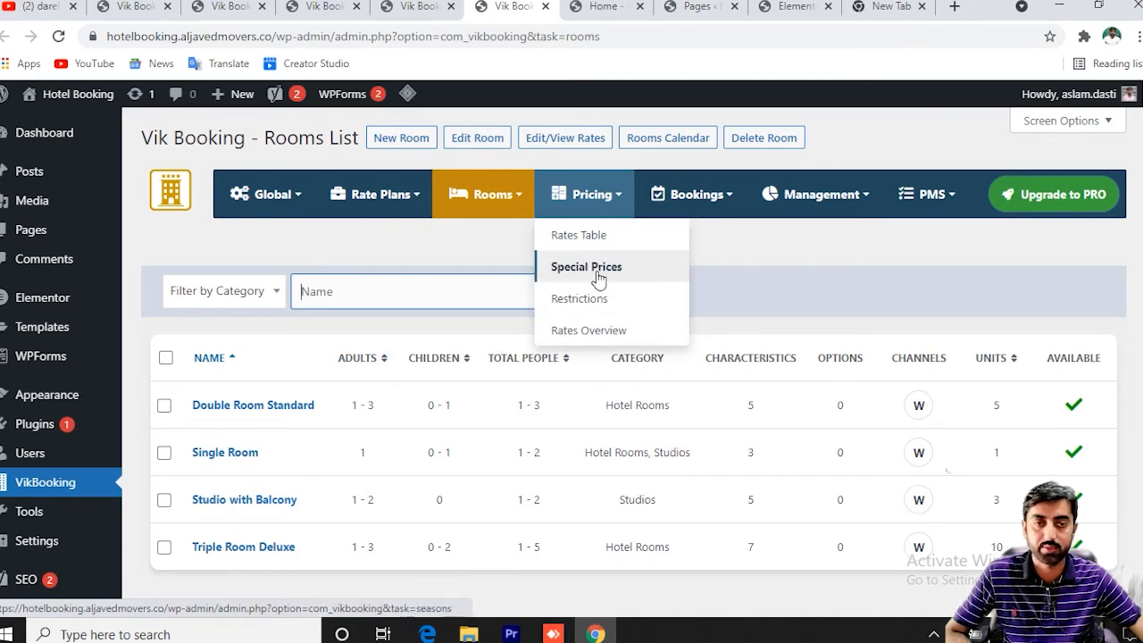
left_click(590, 245)
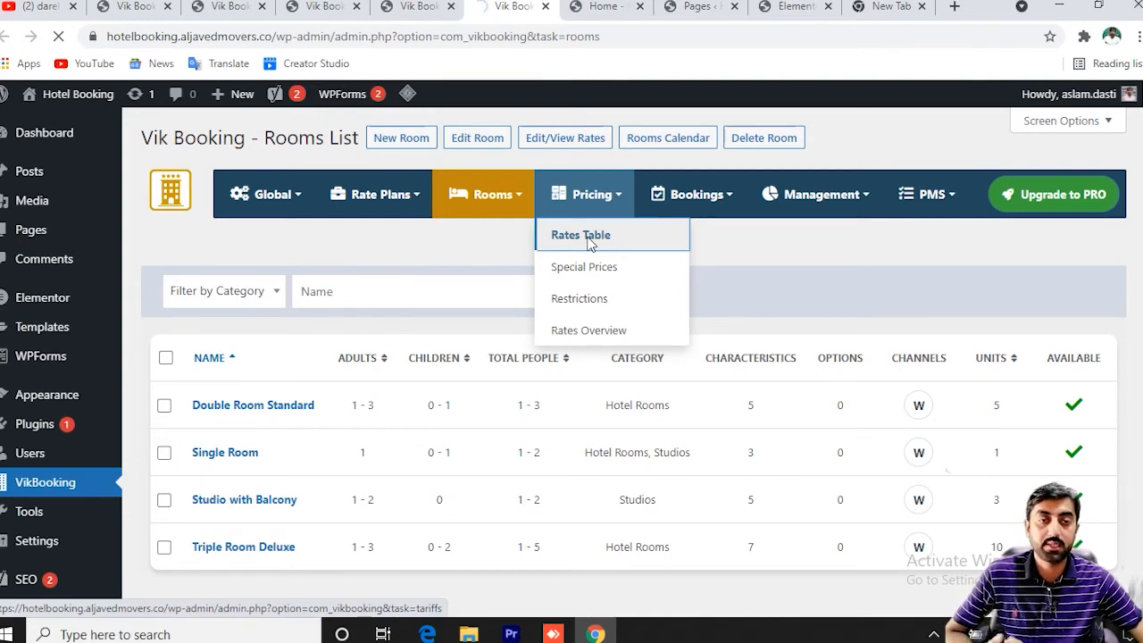
Inspect Double Room Standard's one-night rates: 100.00 standard and 90.00 non-refundable.
scroll(569, 371, "down", 1)
scroll(583, 327, "up", 2)
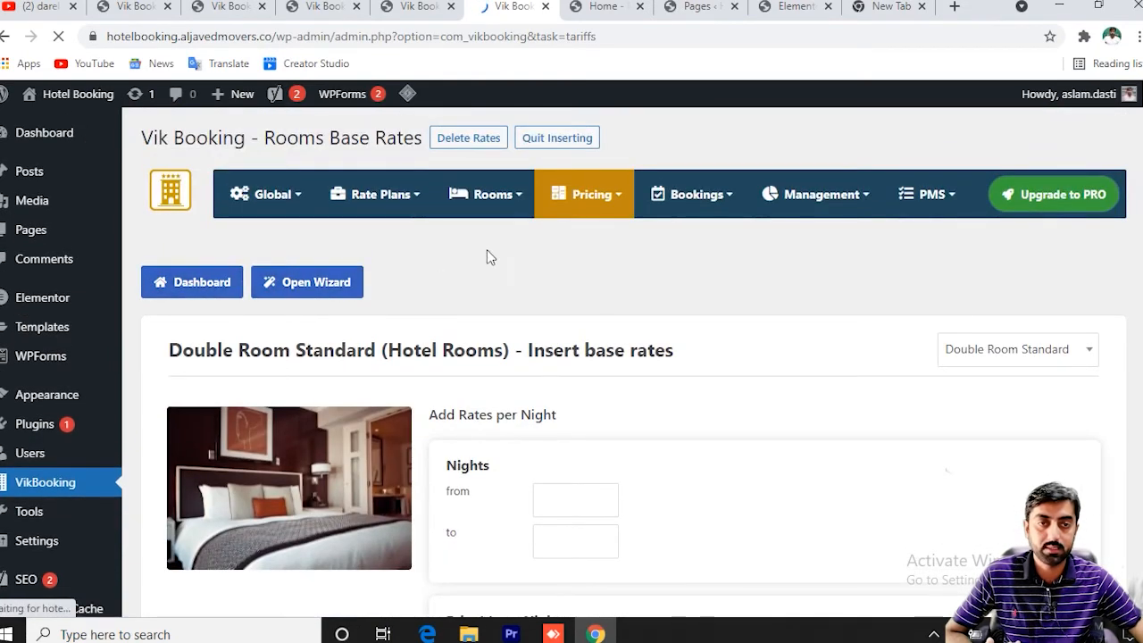
scroll(567, 418, "down", 5)
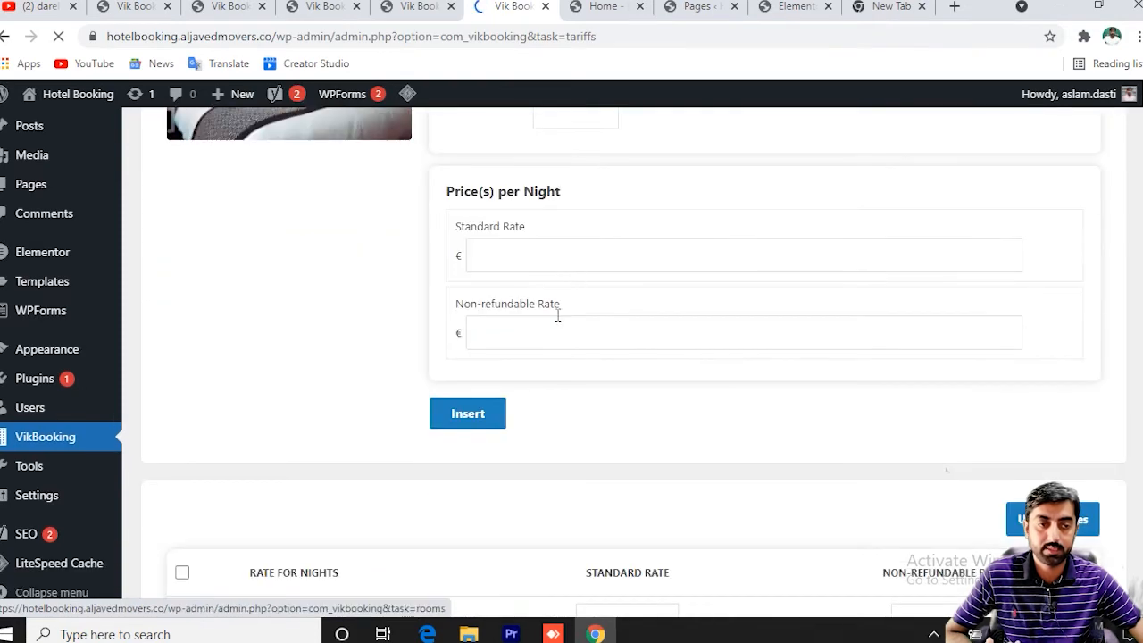
scroll(576, 339, "down", 4)
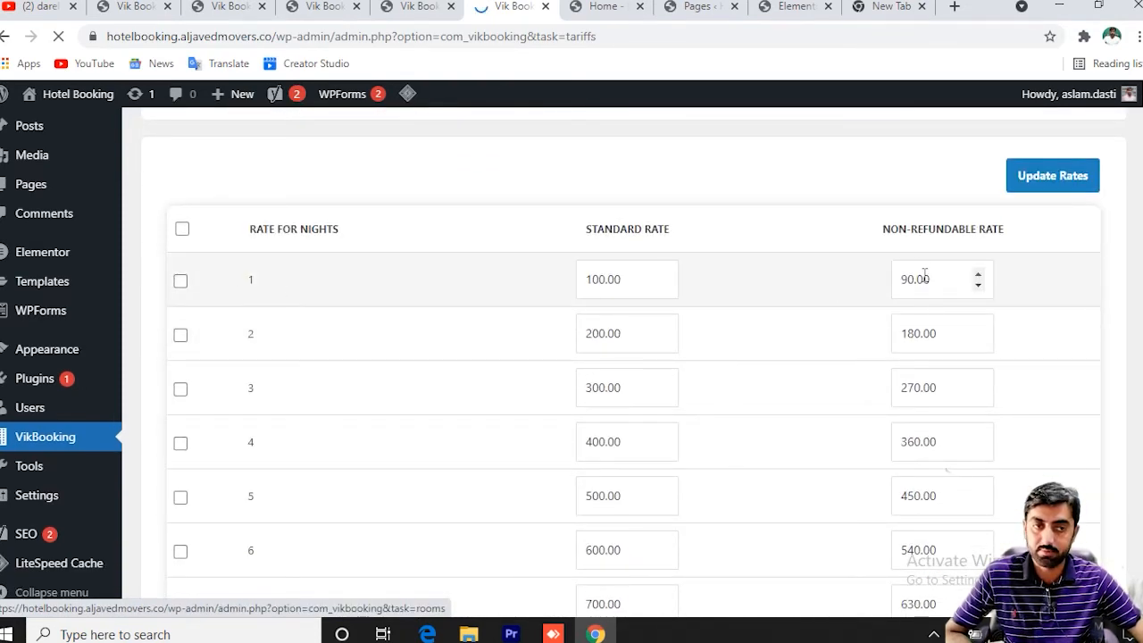
left_click(594, 281)
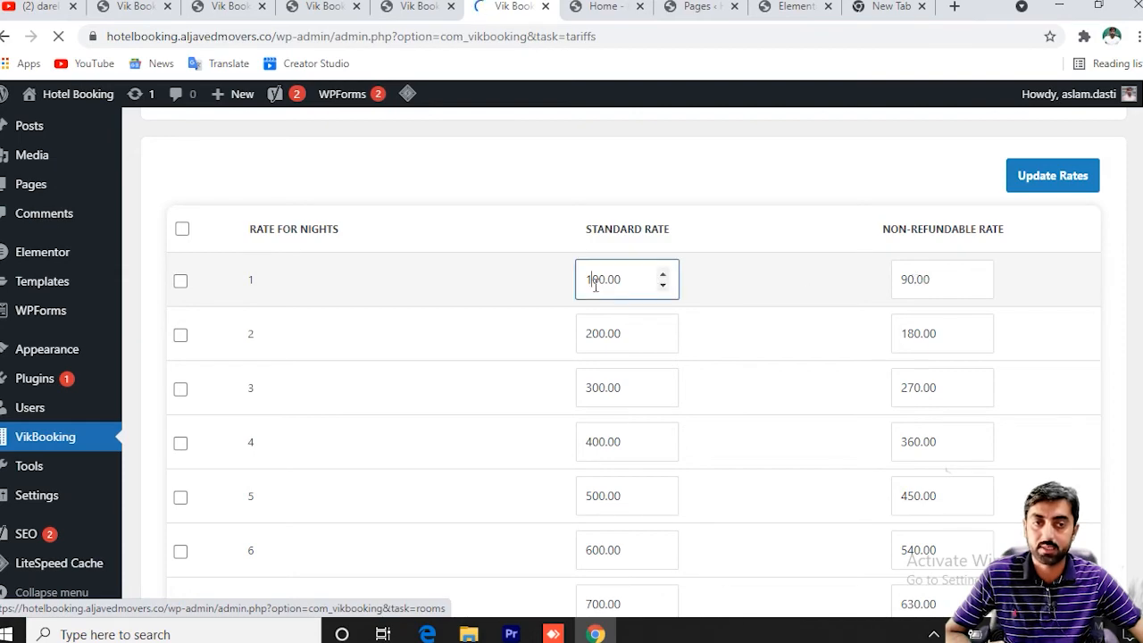
scroll(437, 441, "down", 5)
scroll(438, 441, "down", 3)
scroll(438, 442, "up", 15)
mouse_move(717, 202)
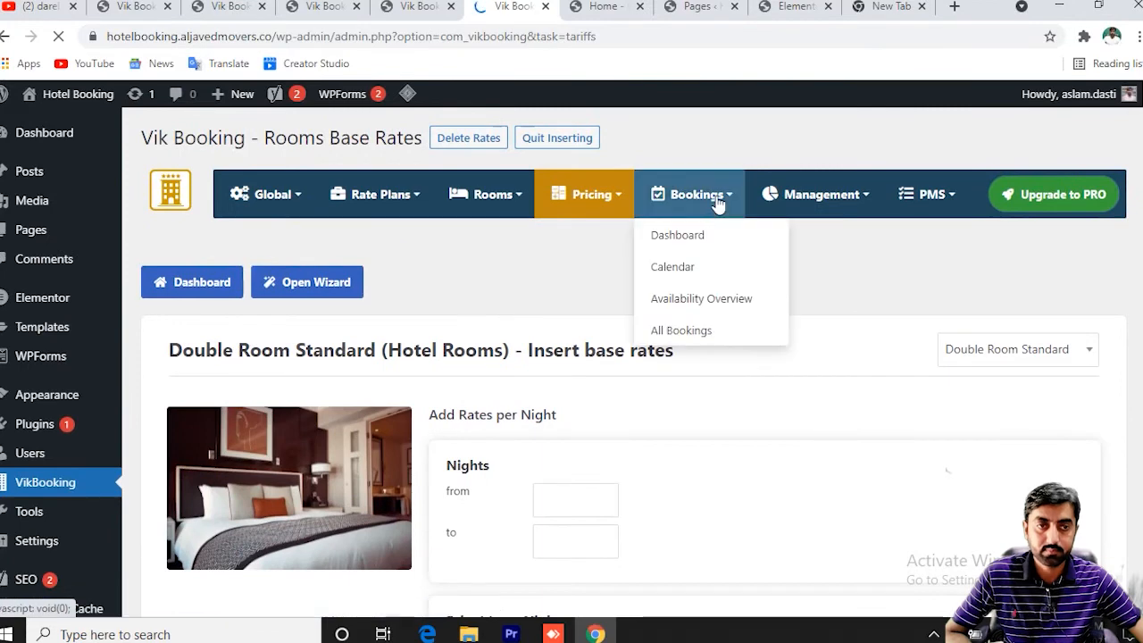
Open the Bookings dashboard and browse the Management, PMS, Rate Plans and Global menus.
left_click(684, 242)
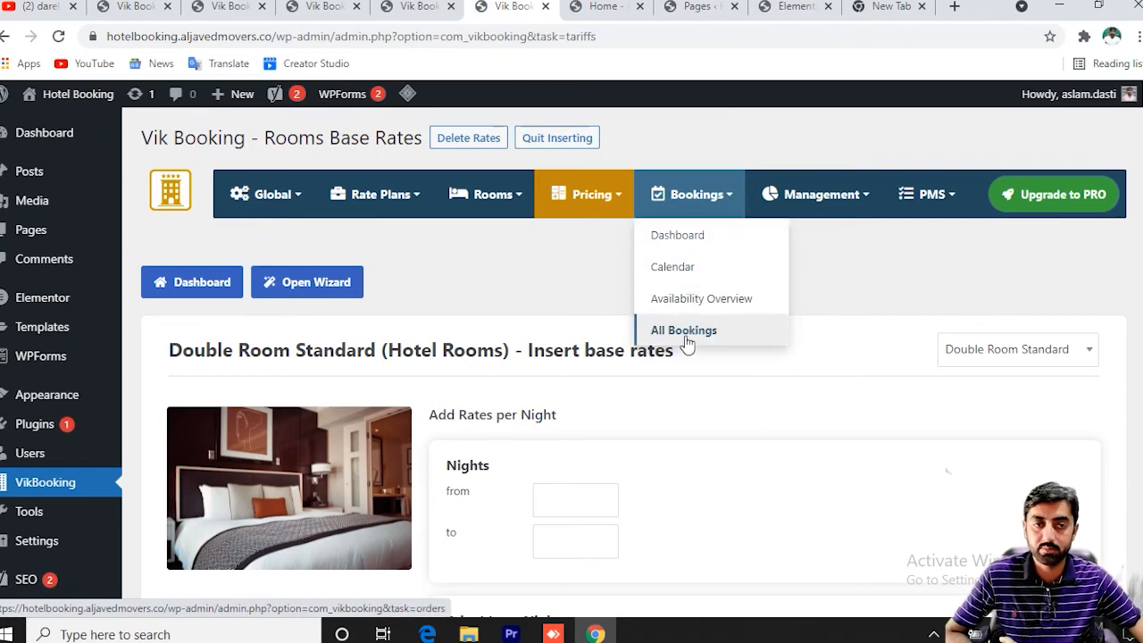
mouse_move(826, 213)
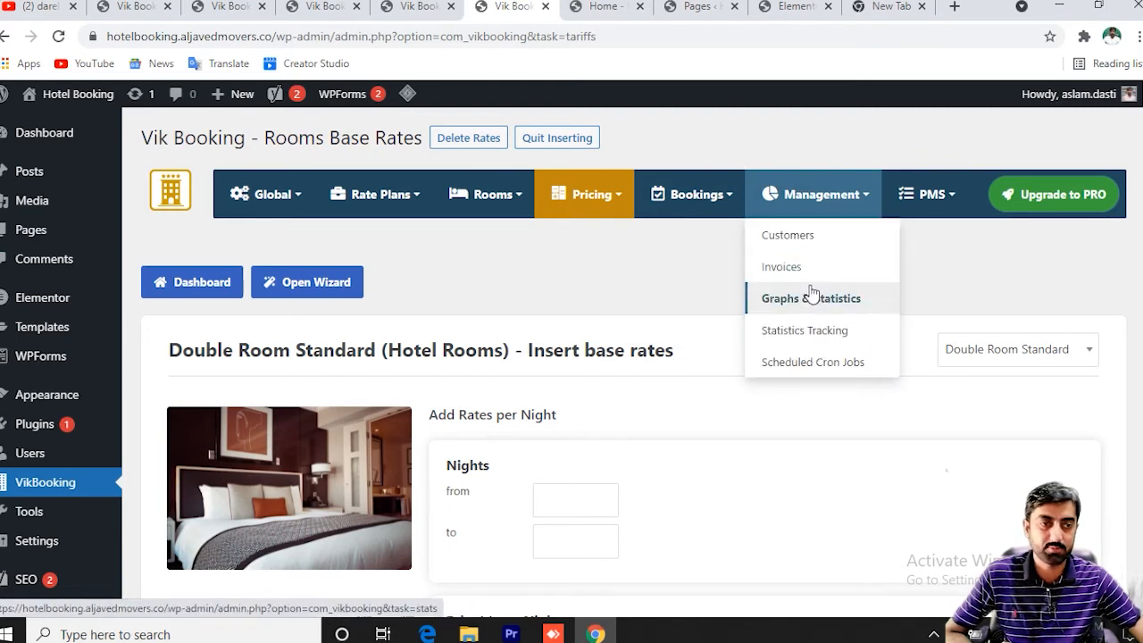
mouse_move(961, 212)
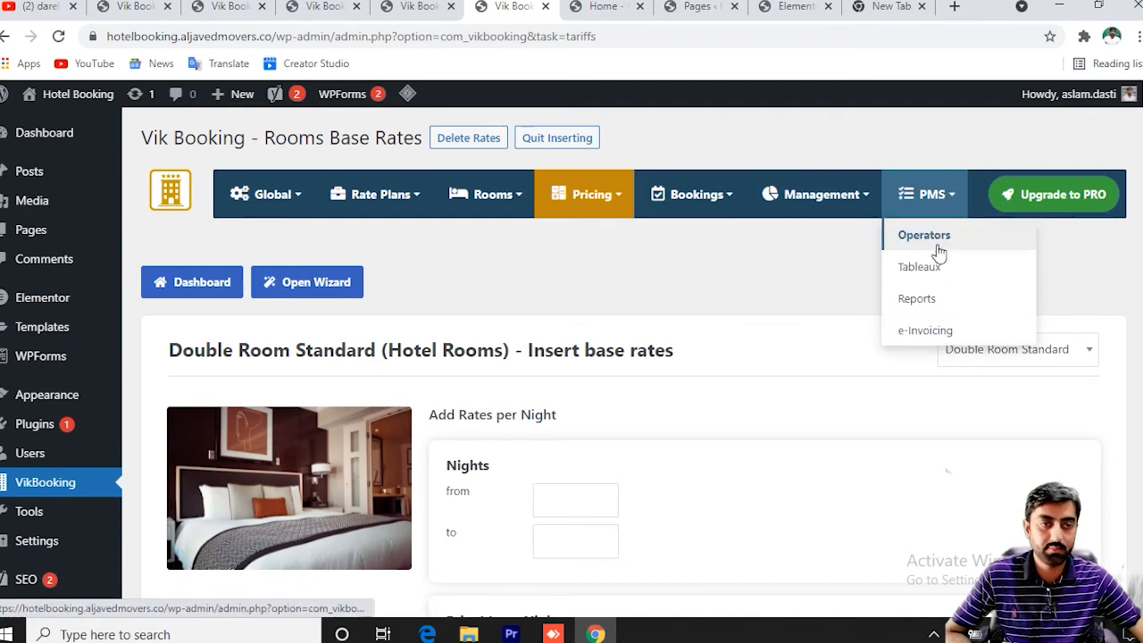
mouse_move(511, 210)
mouse_move(390, 197)
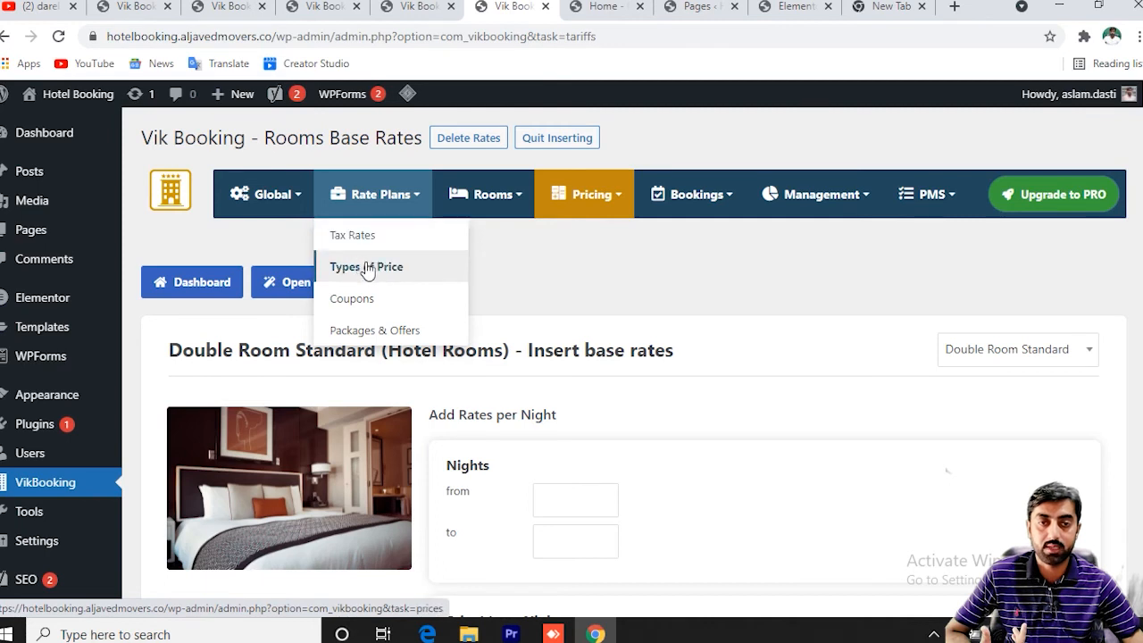
mouse_move(301, 204)
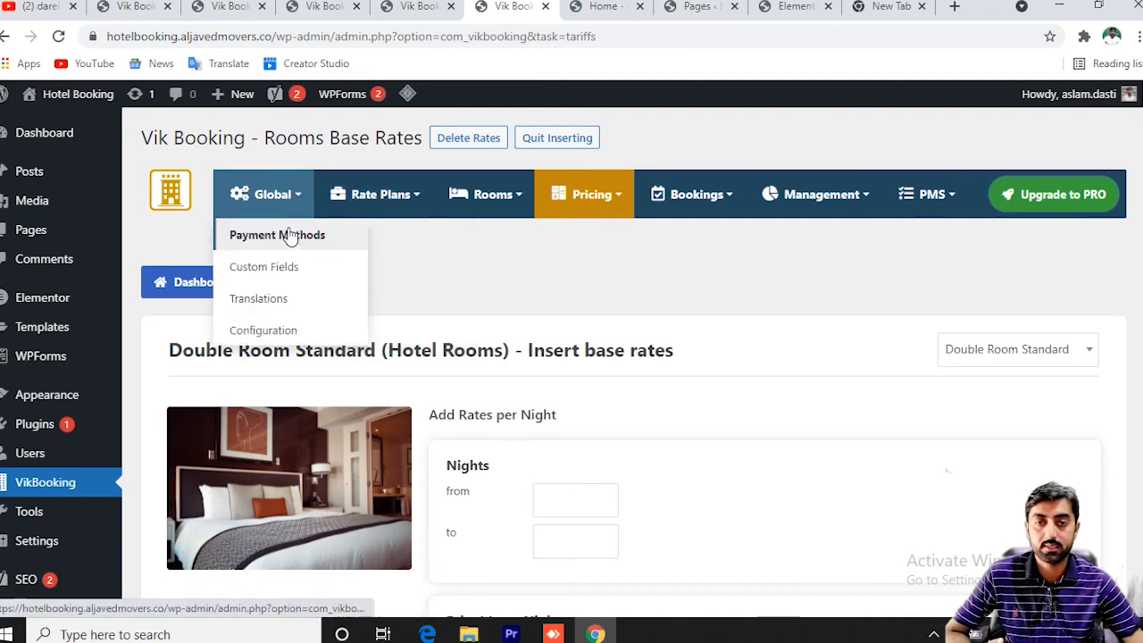
Open Global > Payment Methods in a new browser tab.
right_click(283, 240)
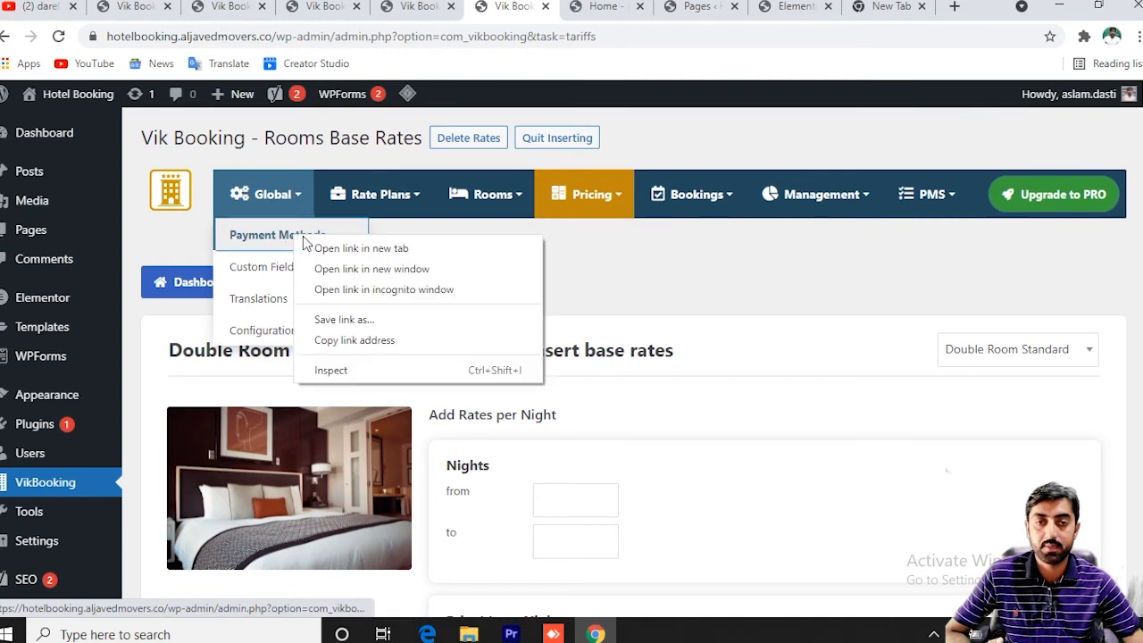
left_click(324, 248)
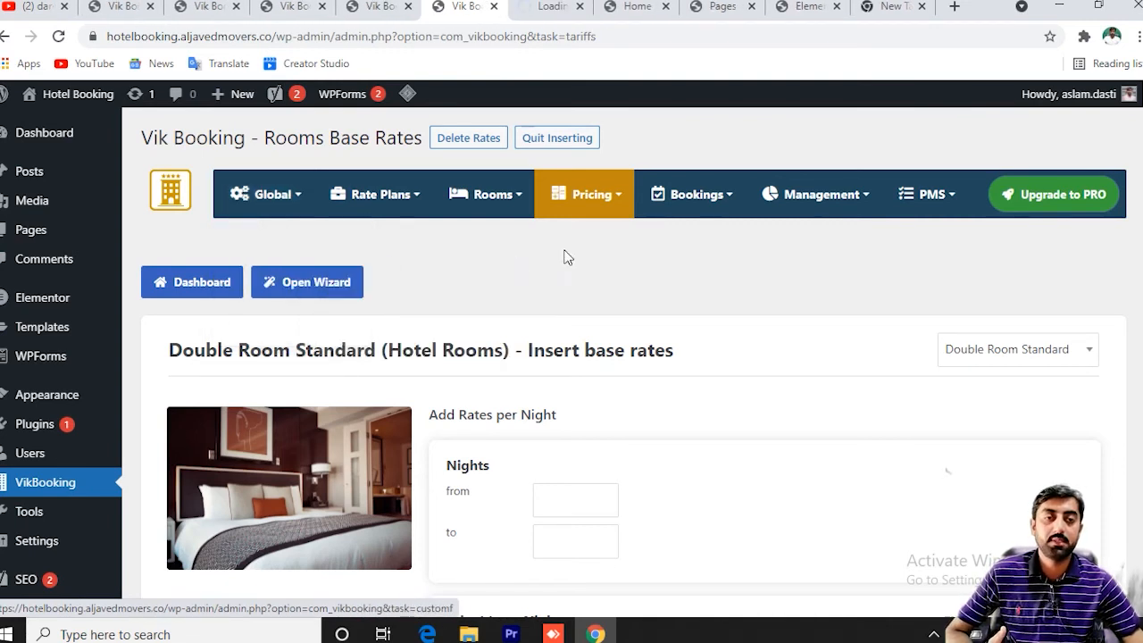
mouse_move(598, 207)
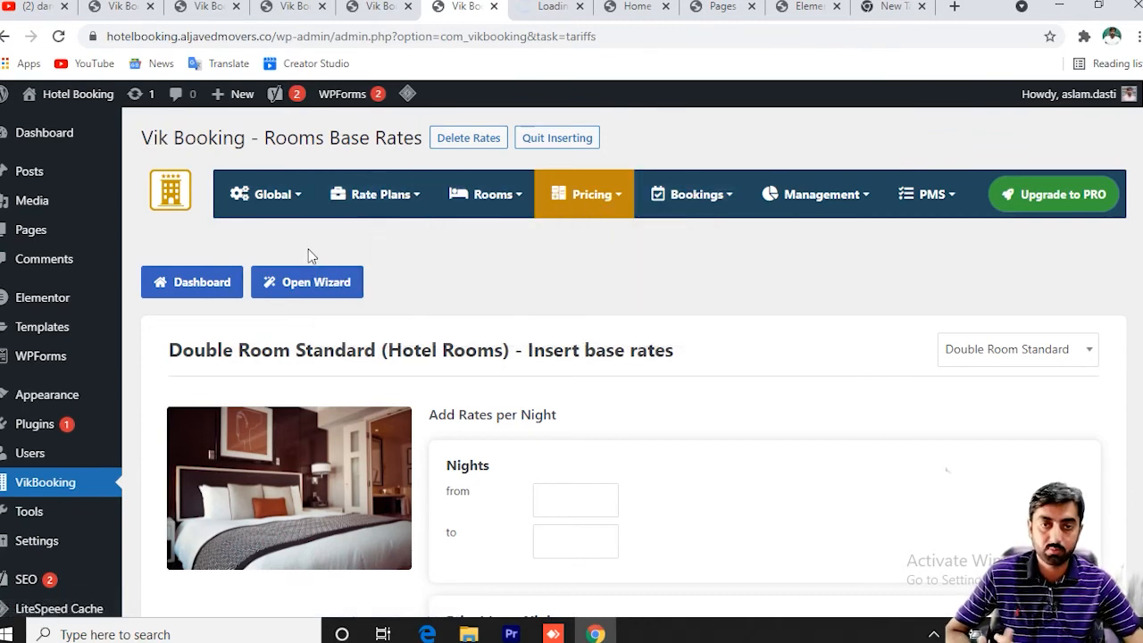
mouse_move(278, 221)
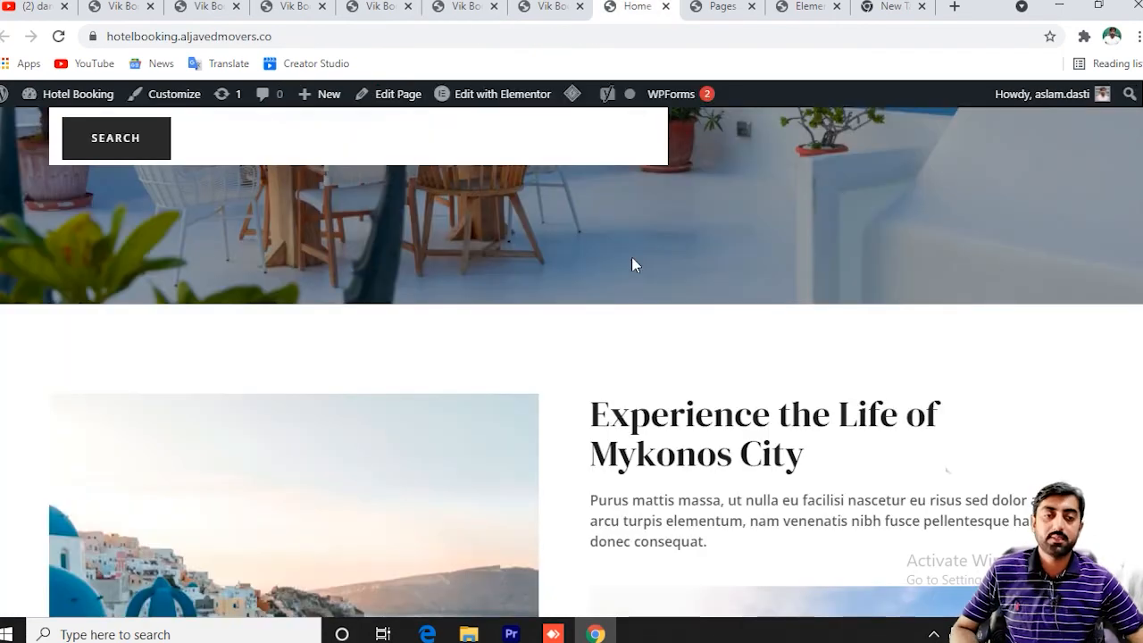
Scroll the live home page down past the Mykonos section toward Amenities & Facilities.
scroll(631, 259, "down", 6)
scroll(631, 265, "down", 4)
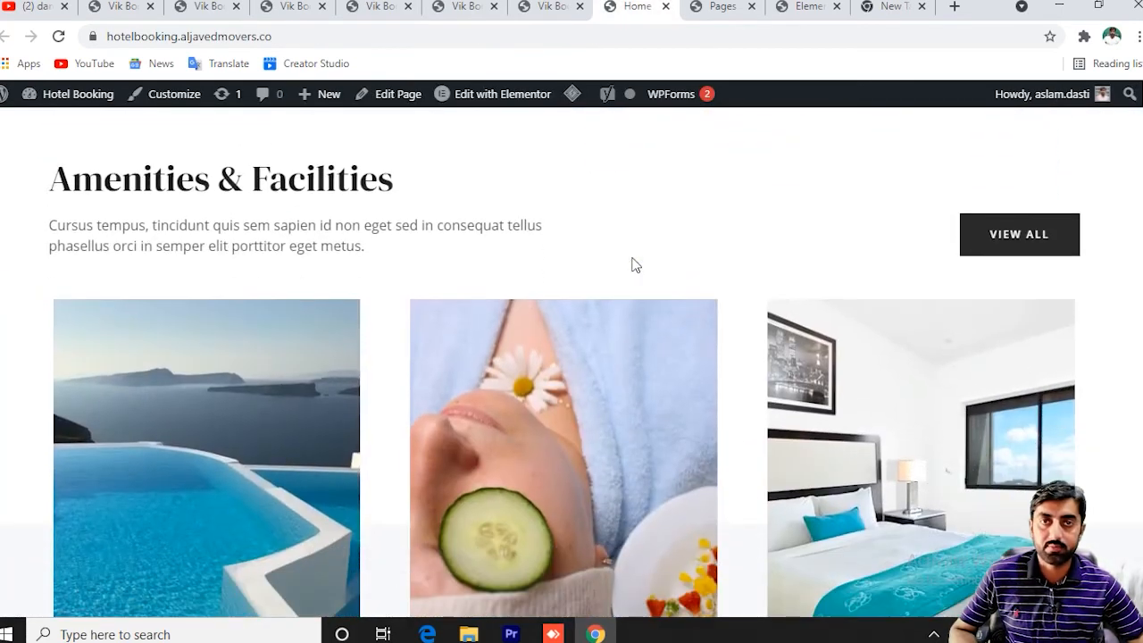
scroll(631, 265, "down", 10)
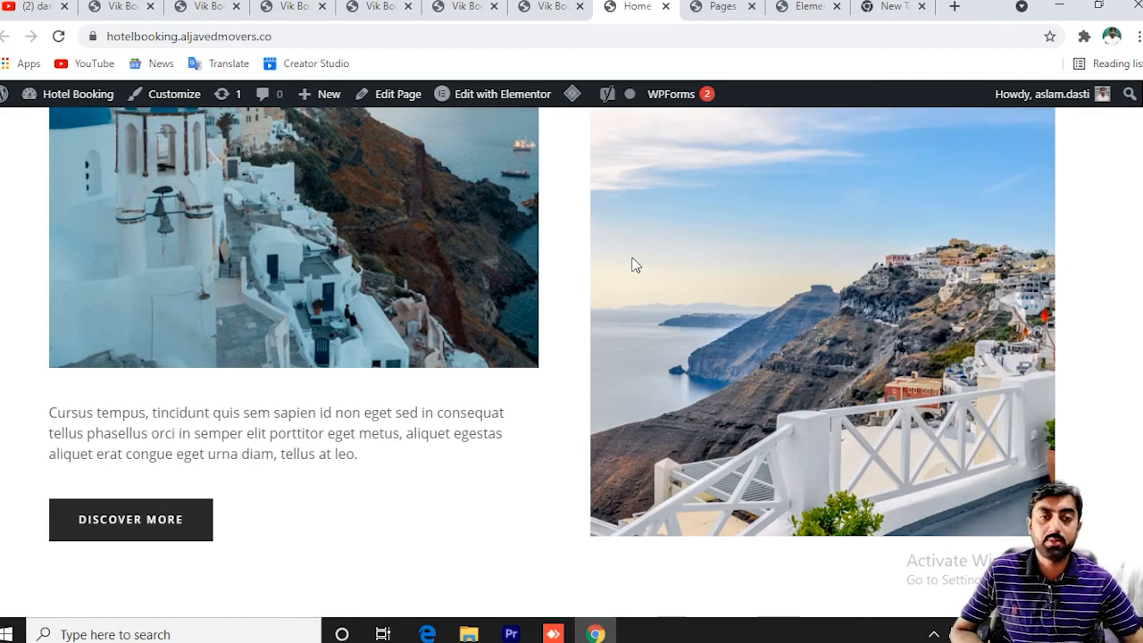
scroll(631, 265, "down", 4)
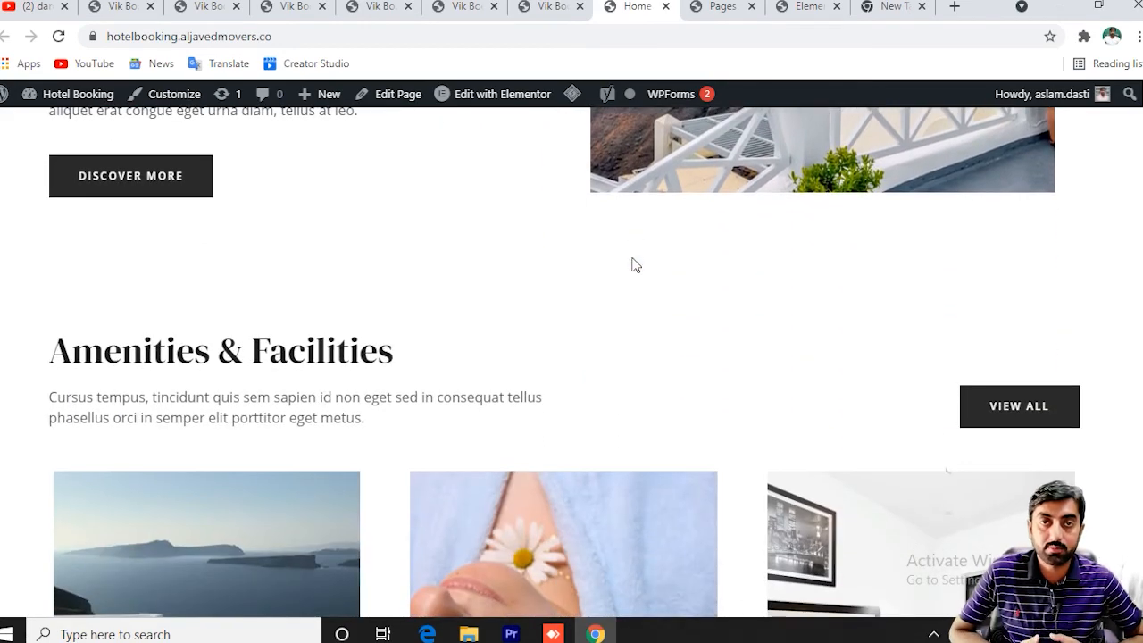